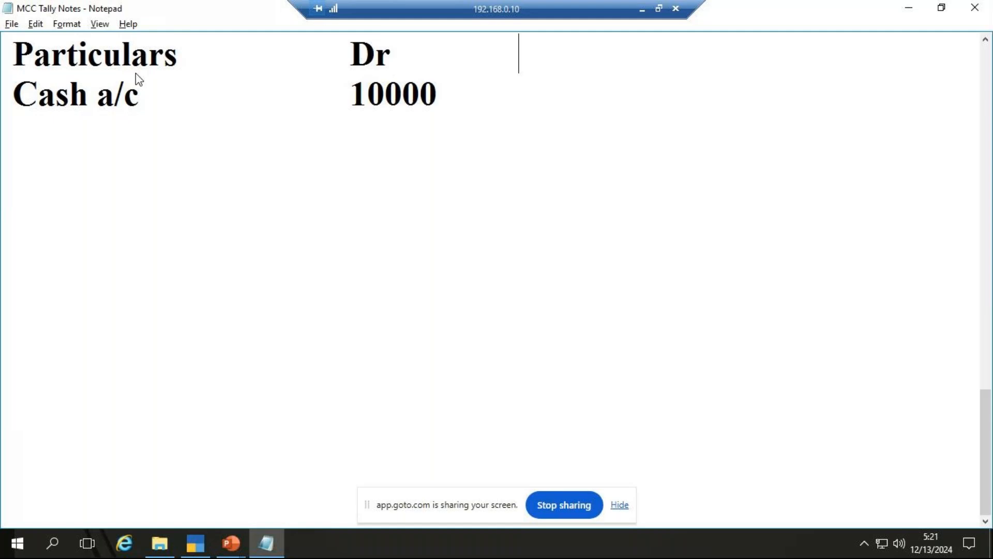
Step: Add a Cr column heading after Dr in the Particulars header line
type("Cr")
key("Return")
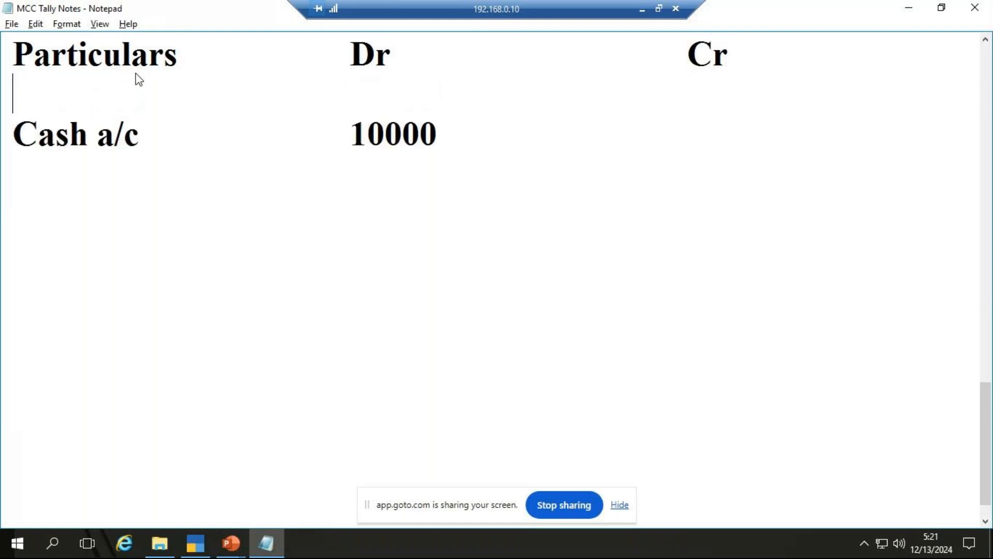
key("BackSpace")
Step: Add the line "To rent recd a/c" below the Cash a/c line, with 5000 in the Cr column
key("Down")
key("Return")
type("T")
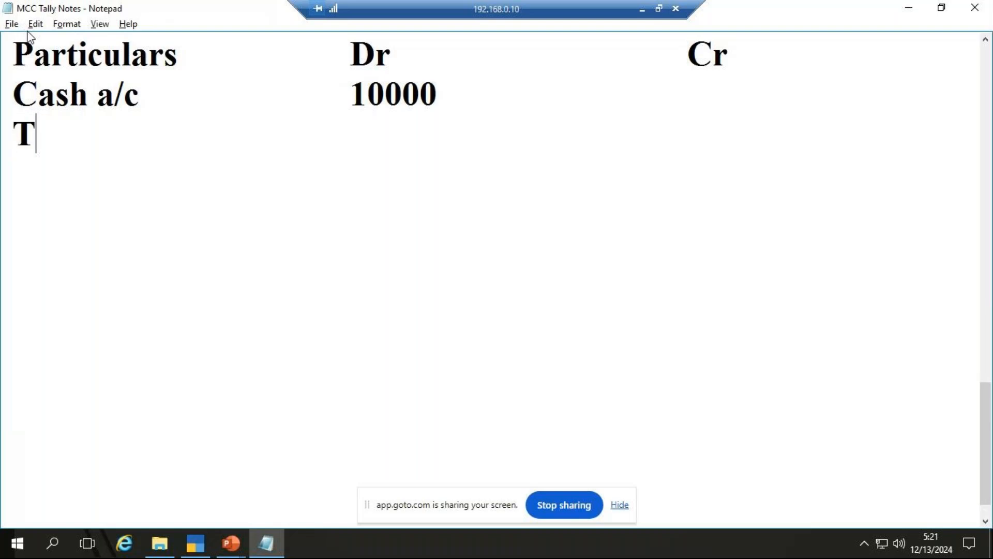
type("o e")
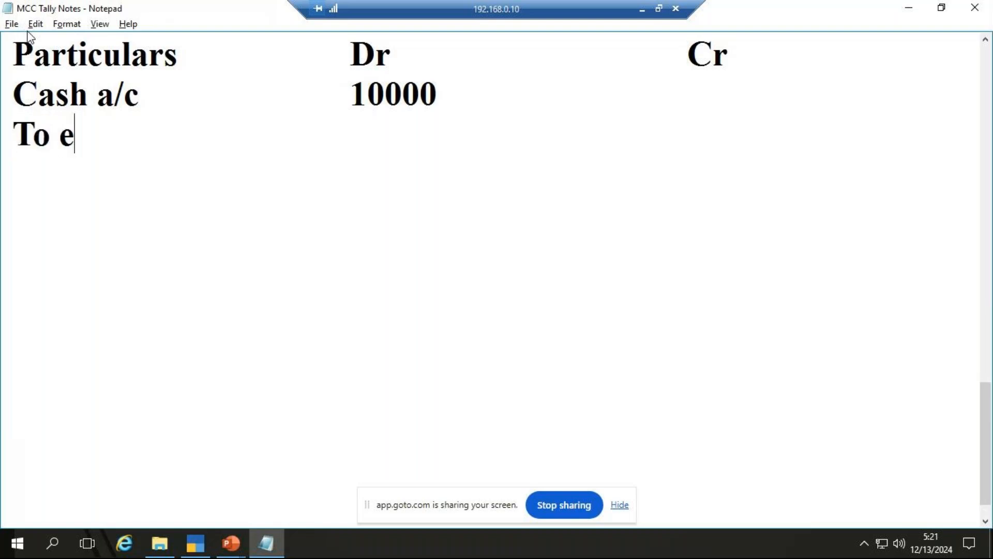
key("BackSpace")
type("rent r")
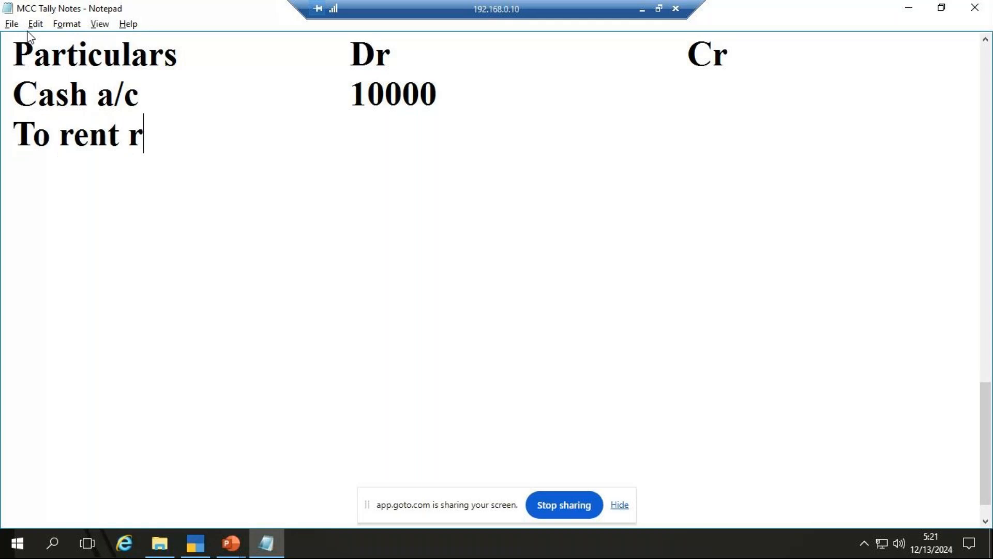
type("ecd a/c")
key("Tab")
key("Tab")
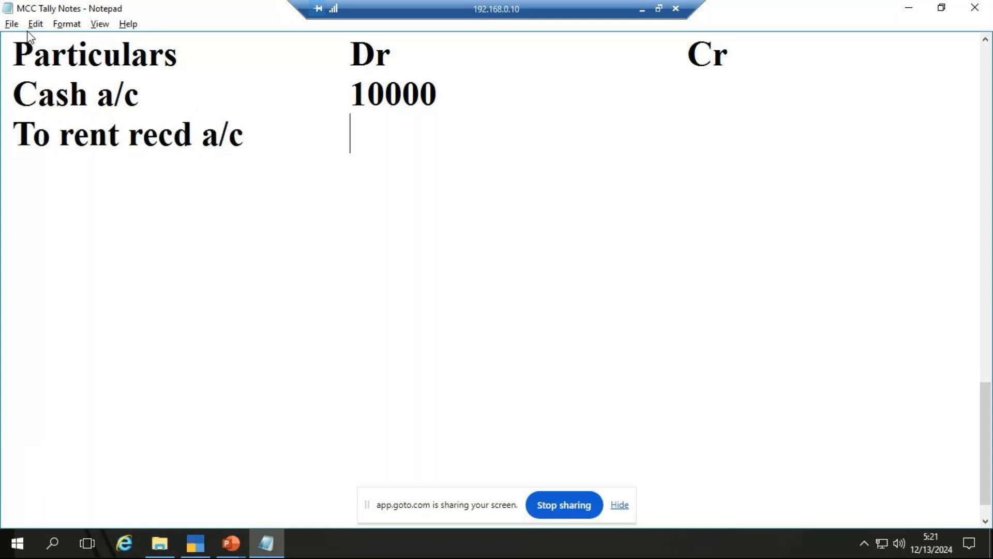
key("Tab")
type("5000")
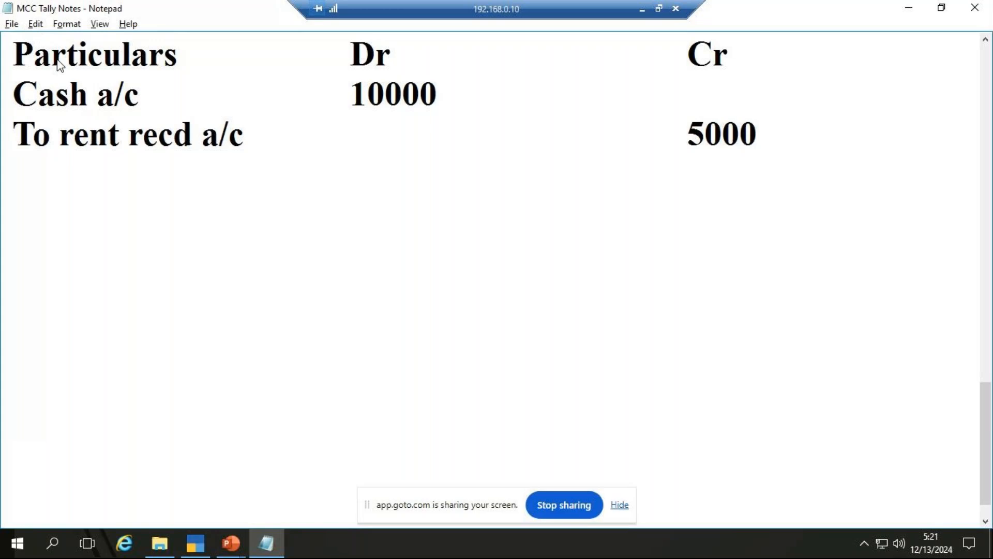
Step: Add the line "To Commission recd a/c" with 5000 in the Cr column
key("Return")
type("To ")
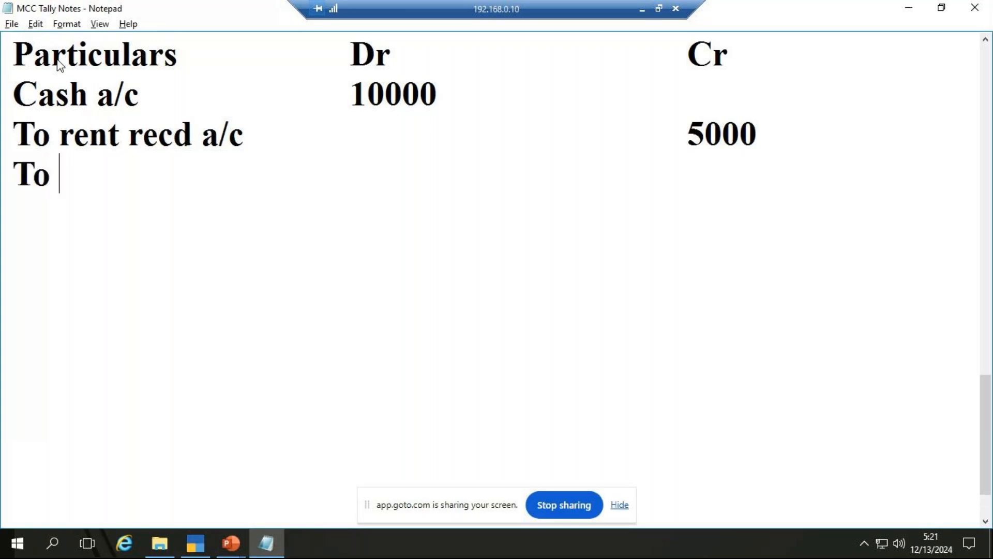
type("Commission recd a/c")
key("Tab")
key("Tab")
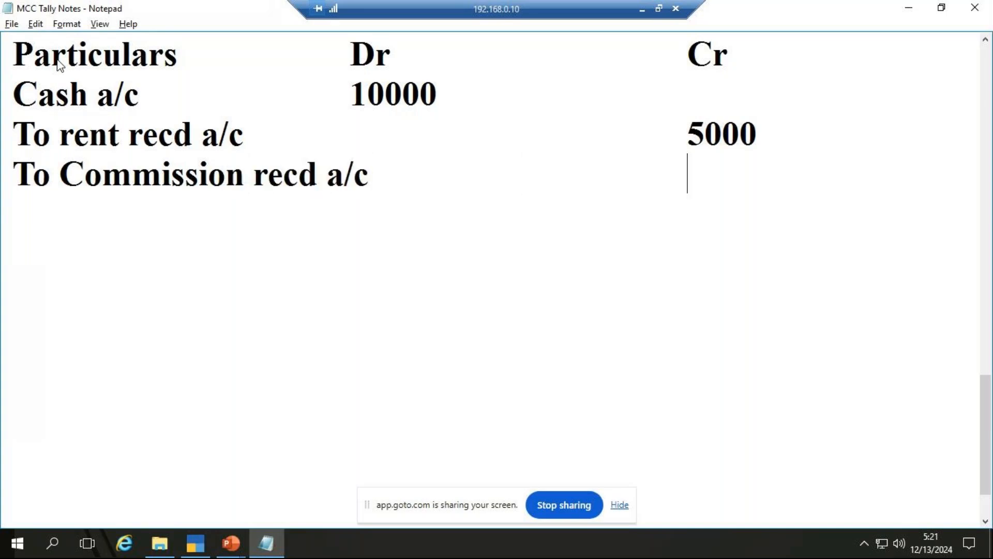
type("5000")
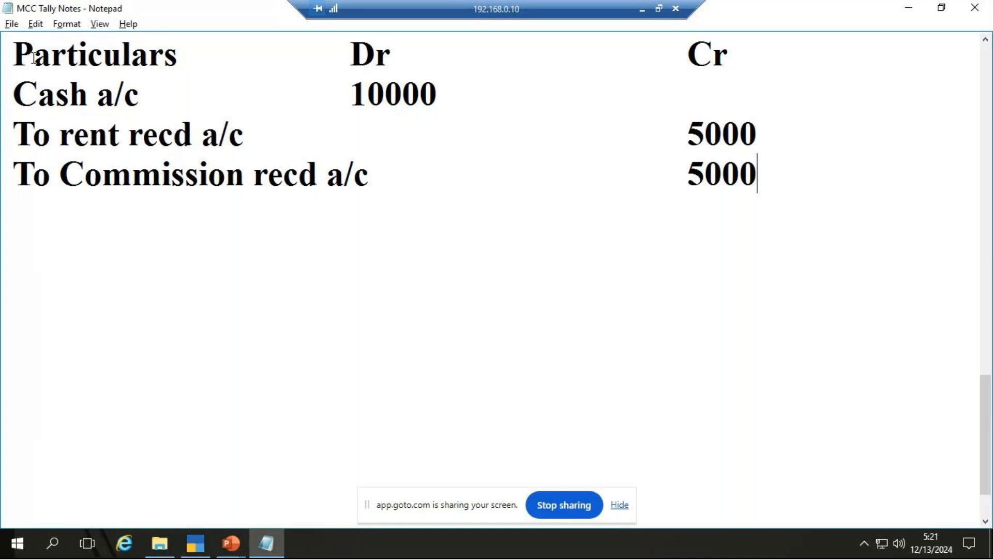
Step: Shift the Dr heading and the 10000 cash amount one tab stop right, keeping the Cr heading aligned with the credit amounts
left_click(357, 60)
key("Tab")
left_click(356, 95)
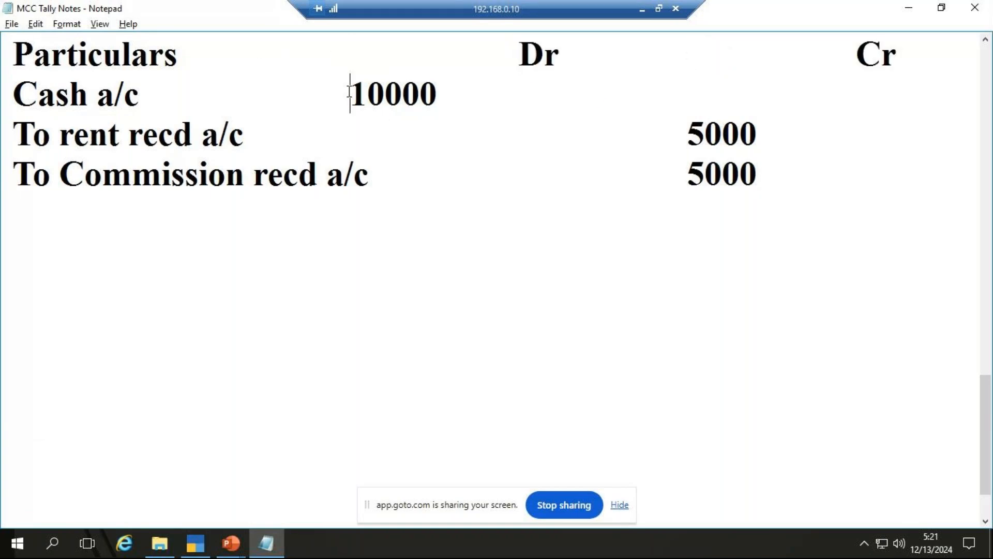
key("Tab")
left_click(688, 132)
key("Tab")
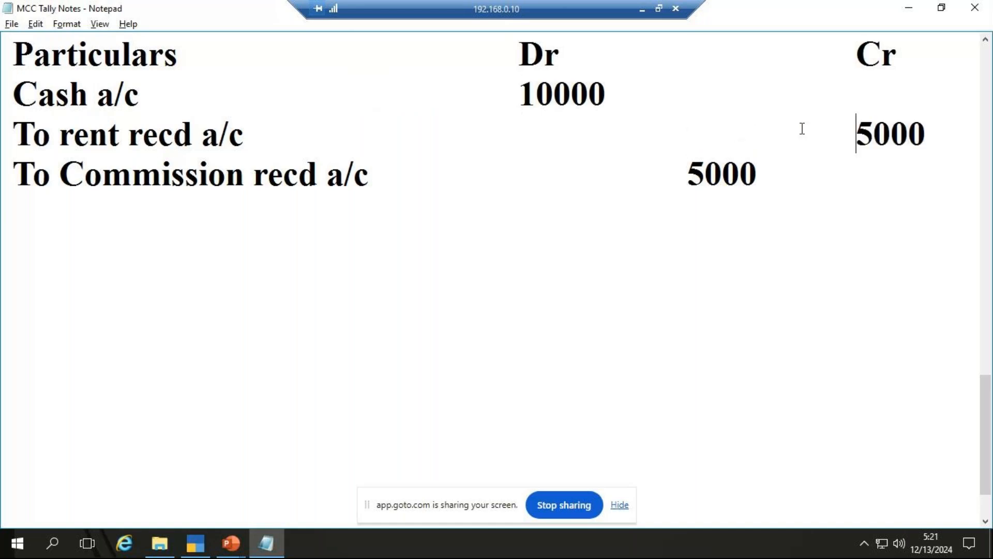
key("BackSpace")
left_click(853, 43)
key("BackSpace")
Step: Check the furniture sale exercise in the PowerPoint slide show, and begin its entry in Notepad with "ICICI bank a/c" debited 15000
left_click(766, 181)
key("Return")
key("Return")
key("alt+Tab")
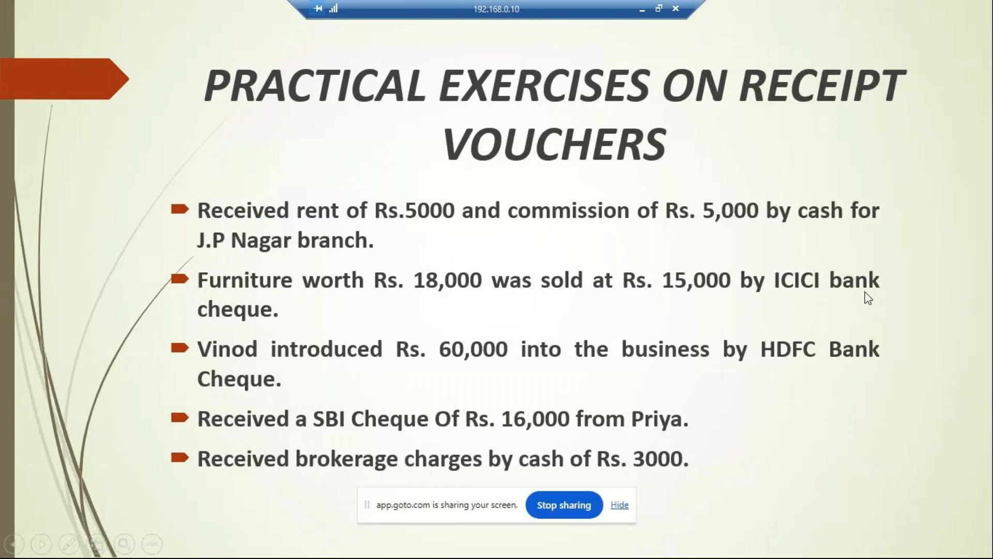
key("alt+Tab")
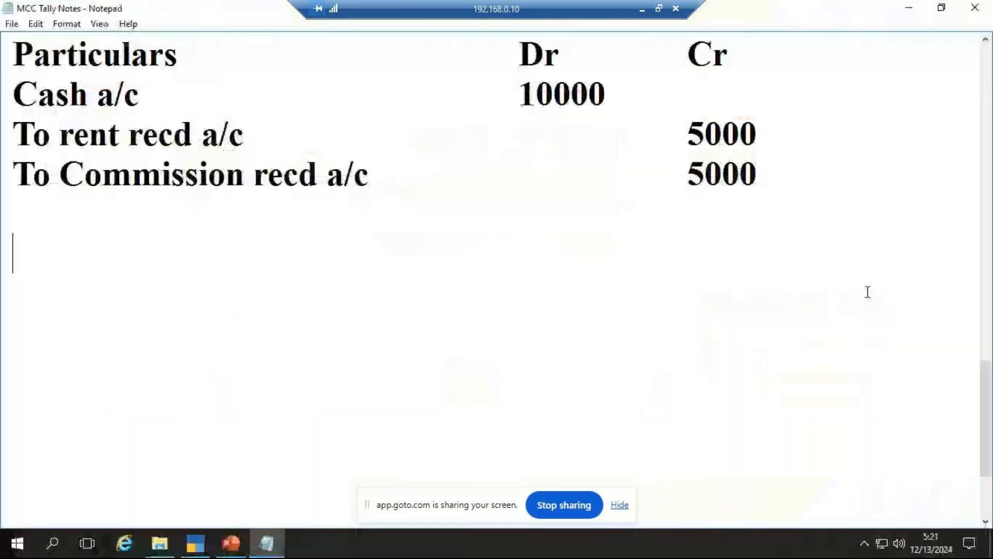
type("ICICI ban")
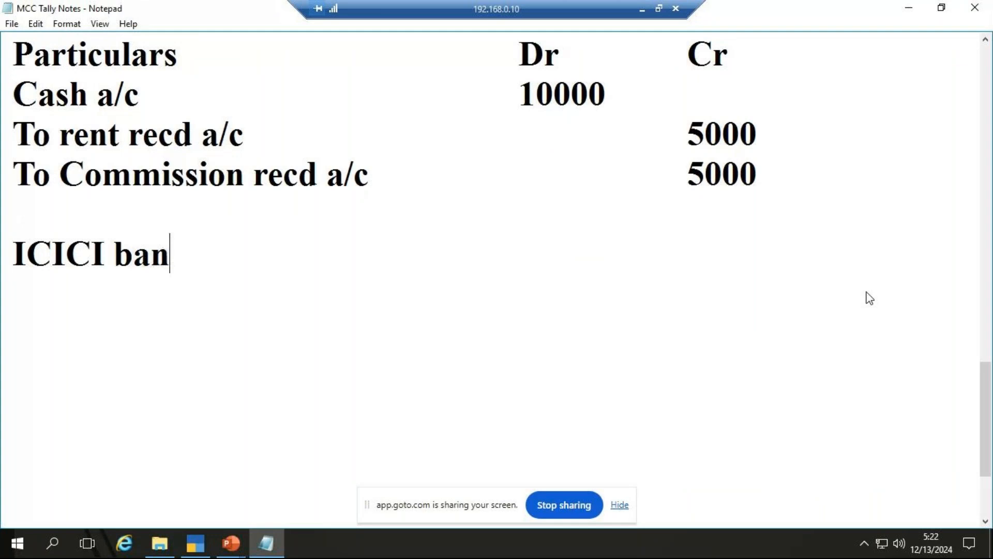
type("k a/c")
key("Tab")
key("Tab")
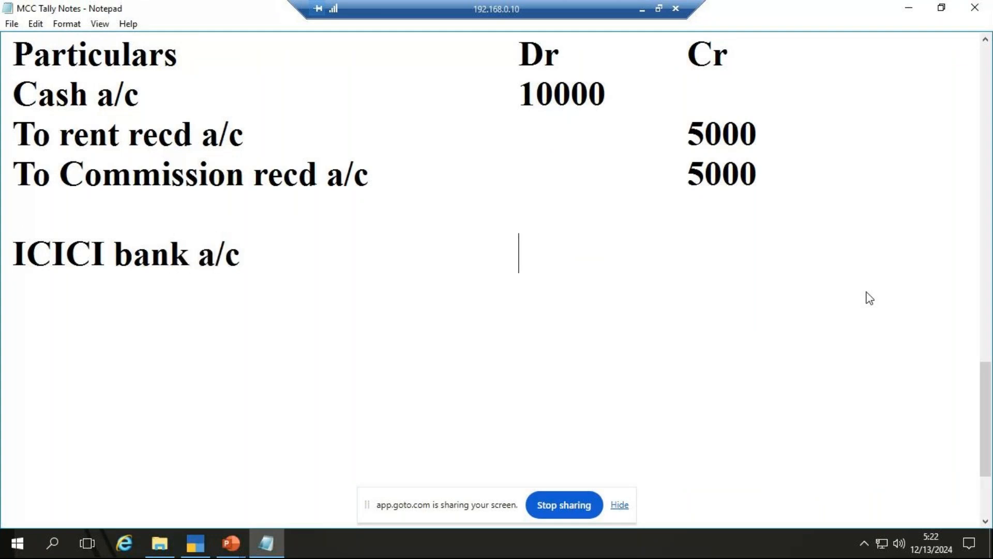
type("15000")
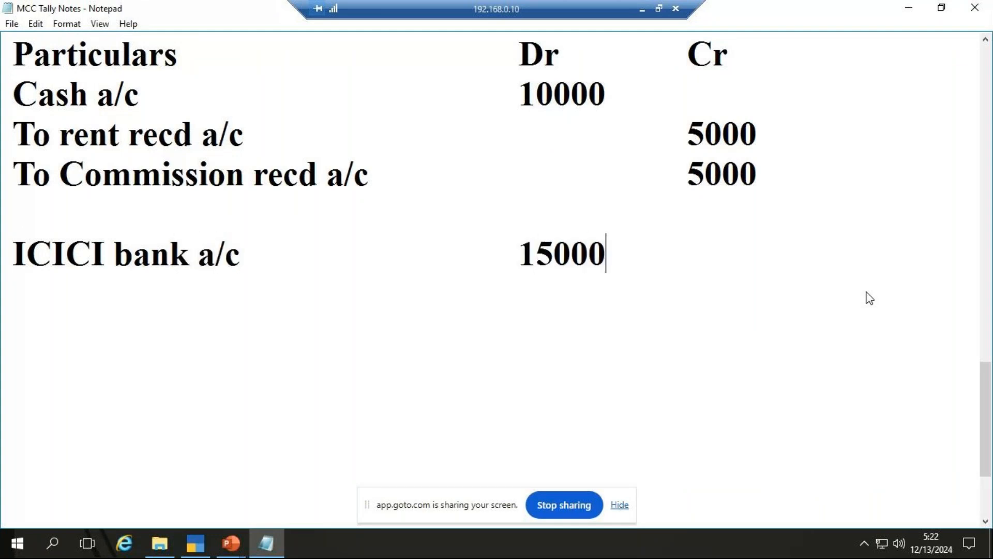
Step: Add the line "Discount allowed a/c" with 3000 in the Dr column
key("Return")
type("Dis")
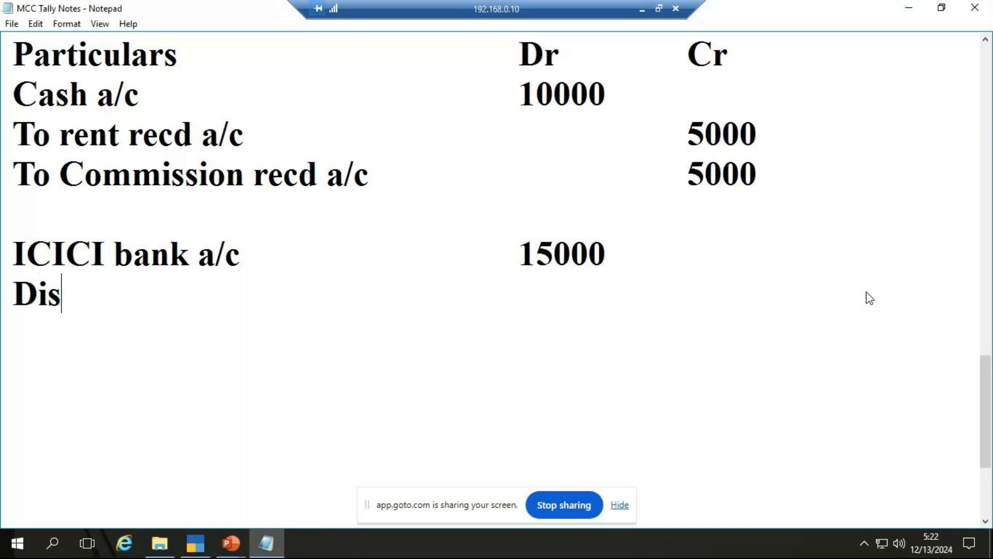
type("count a")
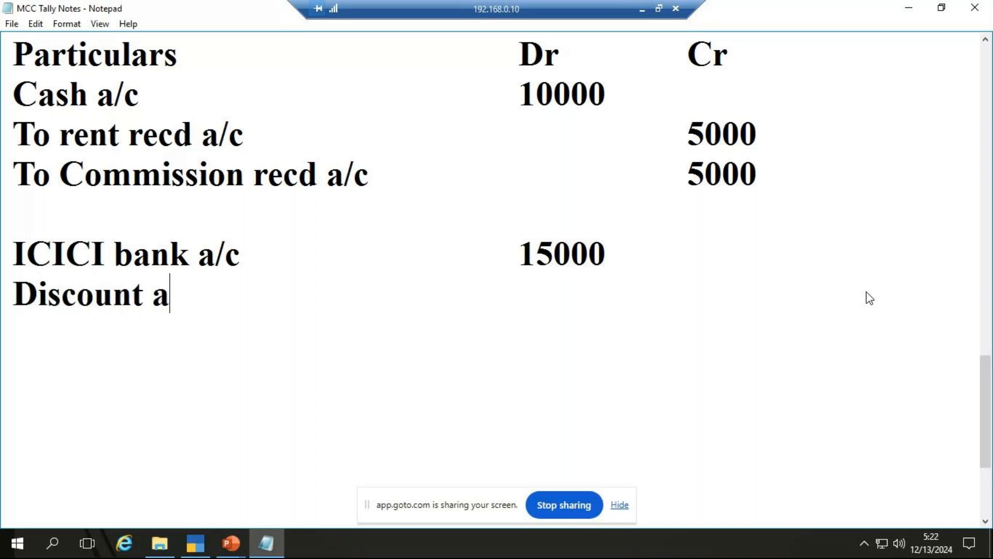
type("llowed a")
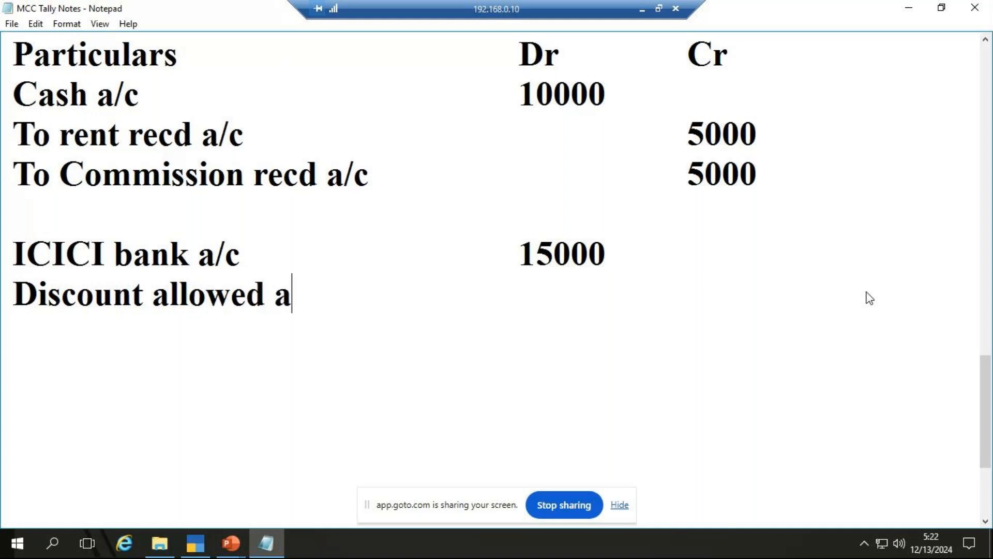
type("/c")
key("Tab")
key("Tab")
type("3000")
Step: Complete the furniture sale entry with the line "To Furniture a/c" and 18000 in the Cr column
key("Return")
type("To ")
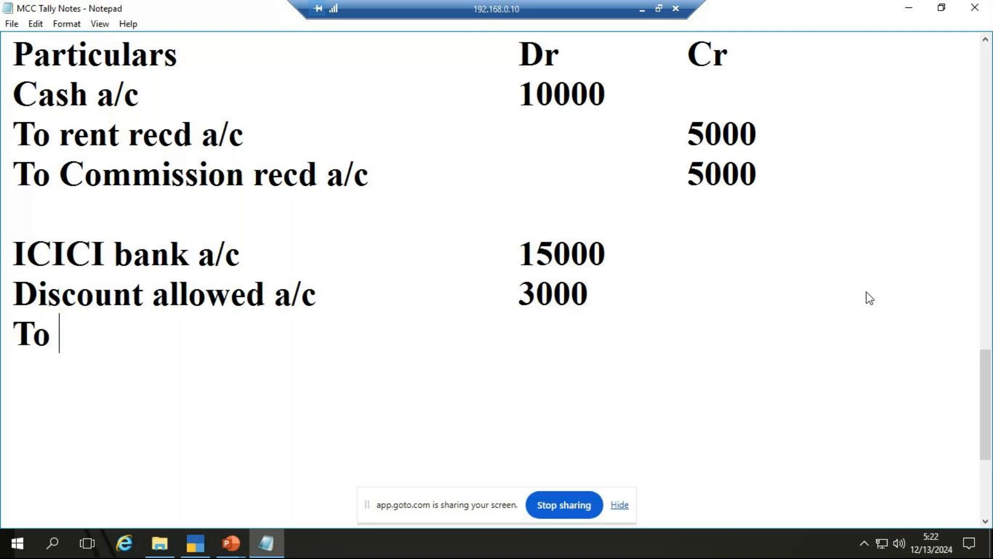
type("Furniture")
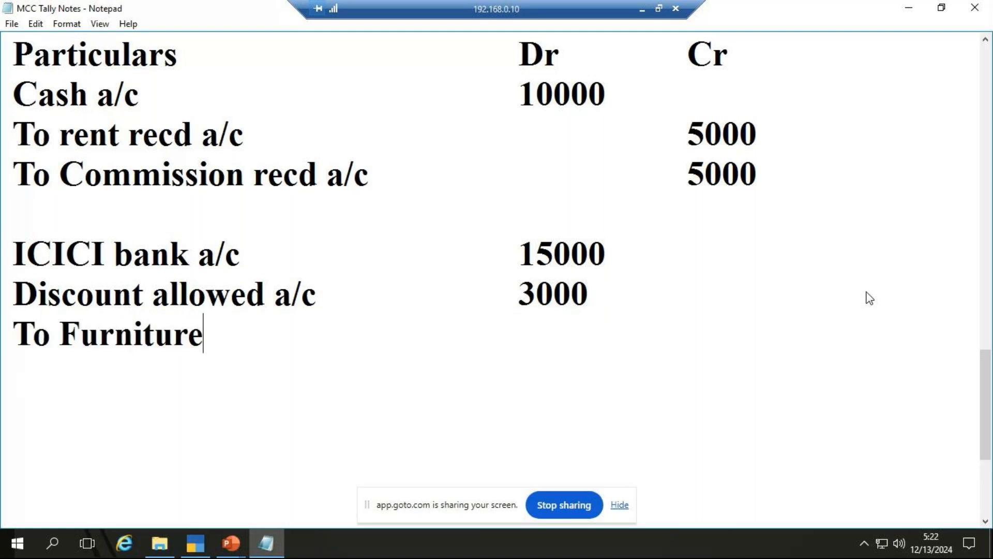
type(" a/c")
key("Tab")
key("Tab")
key("Tab")
type("18000")
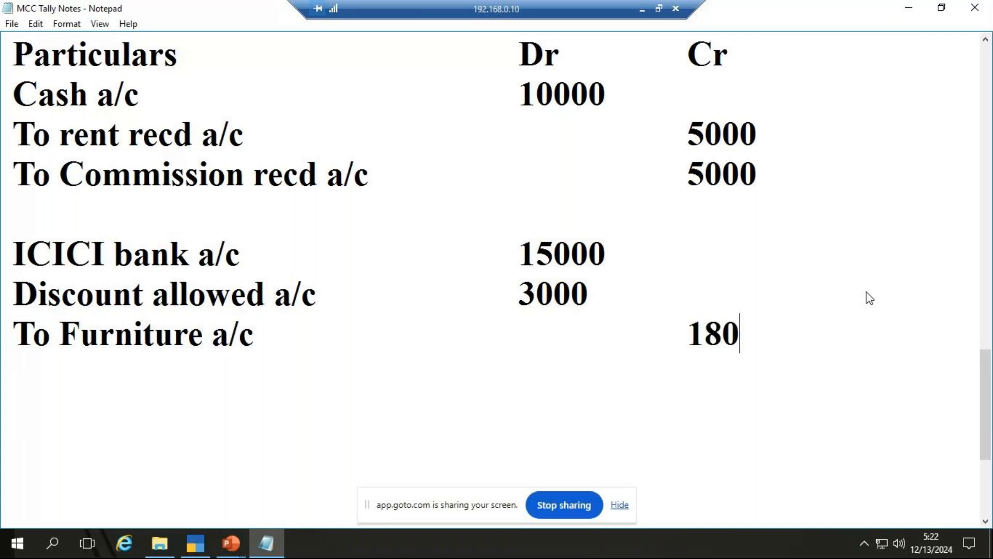
Step: Check the capital introduction exercise in the PowerPoint slide show, and begin its entry in Notepad with "HDFC bank a/c" debited 60000
key("Return")
key("Return")
key("alt+Tab")
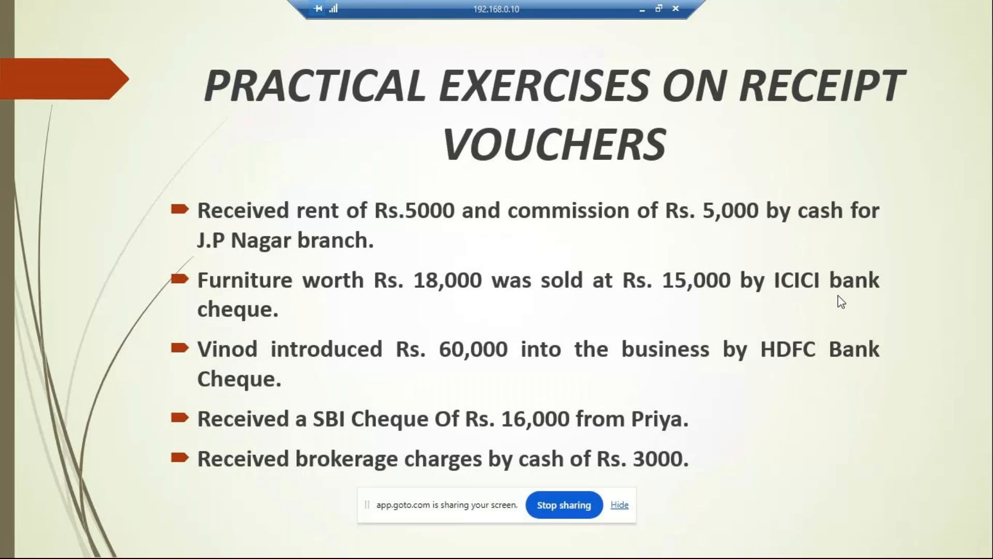
key("alt+Tab")
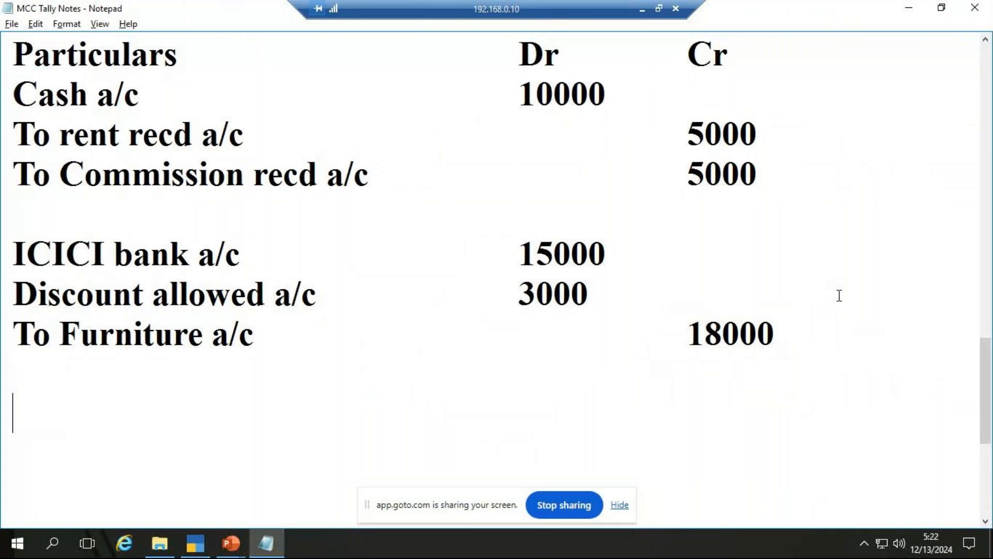
type("HDFC b")
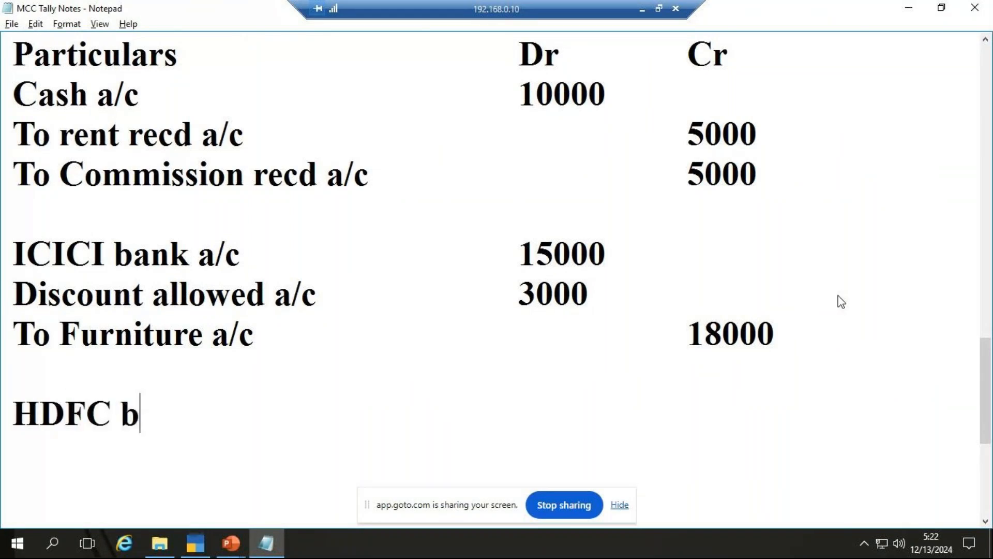
type("ank a/c")
key("Tab")
key("Tab")
type("60000")
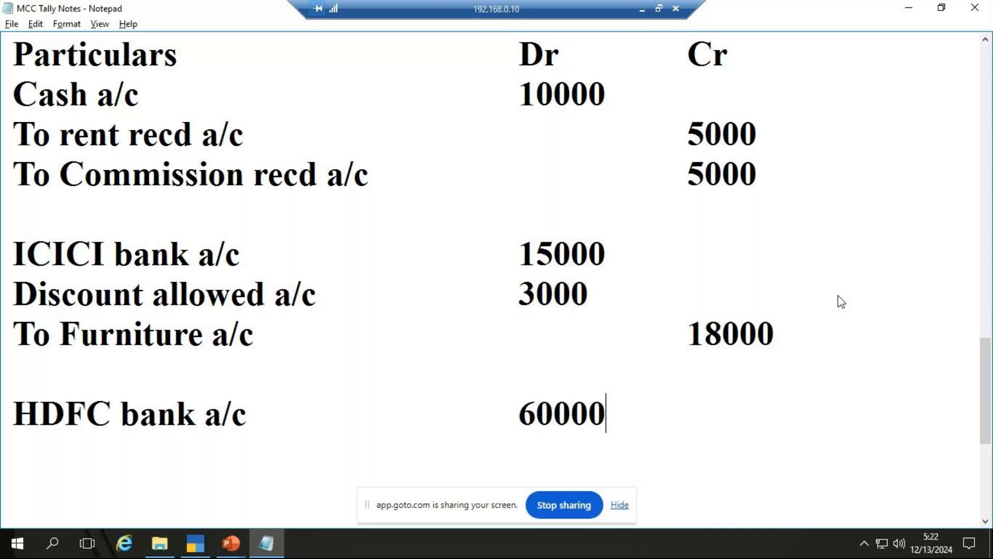
Step: Add the "To" line for the owner's capital a/c, including the owner's name, with 60000 in the Cr column
key("Return")
type("To ")
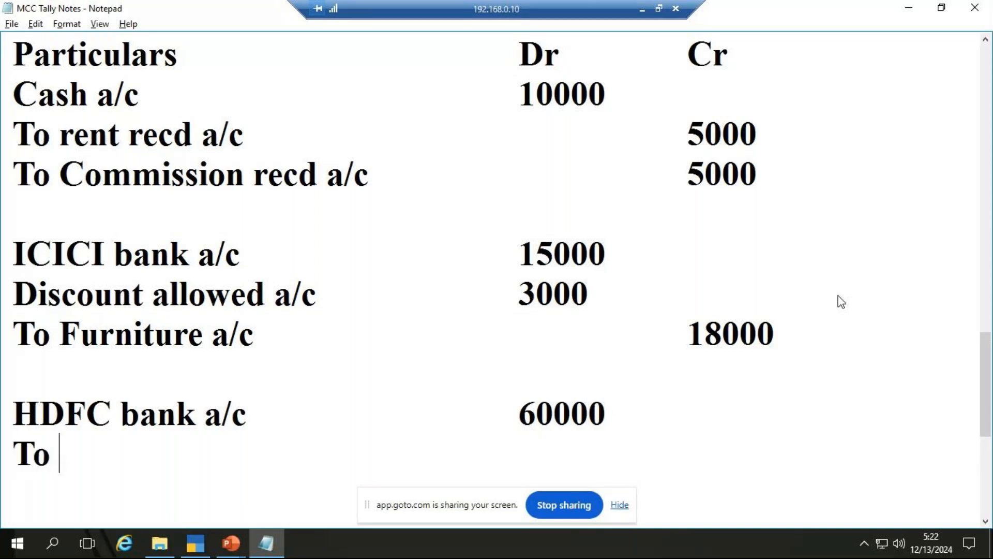
type("Vi")
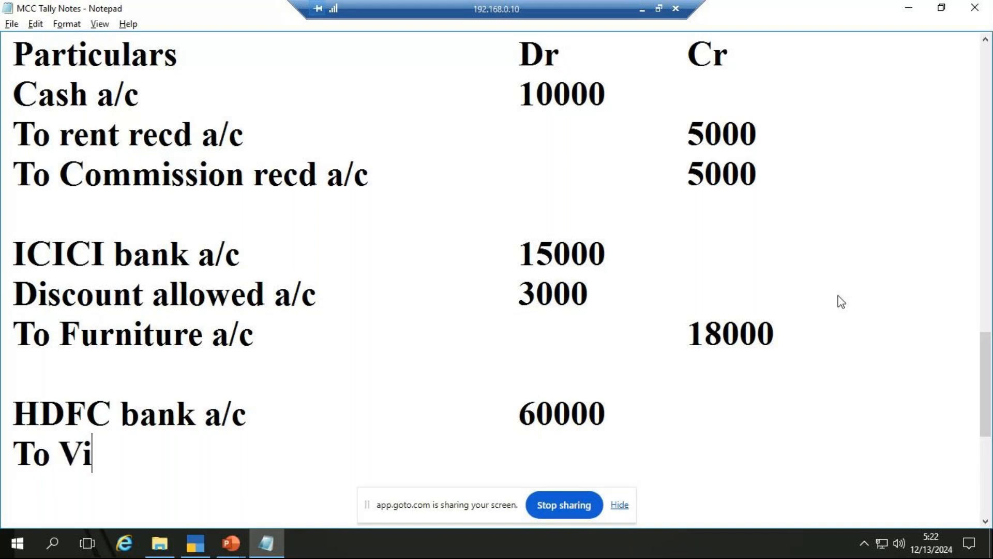
type("ndo's cap")
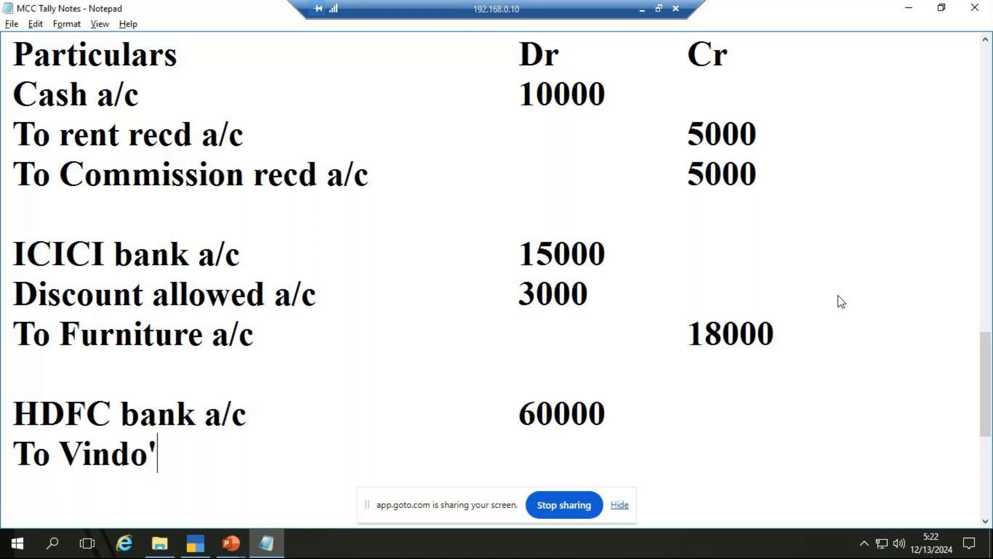
type("ital ")
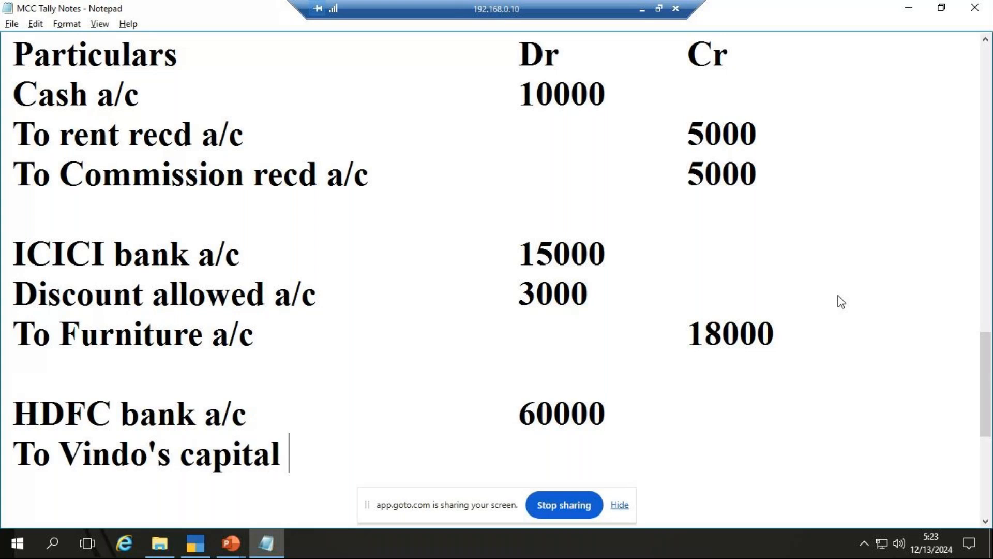
type("a/c")
key("Tab")
key("Tab")
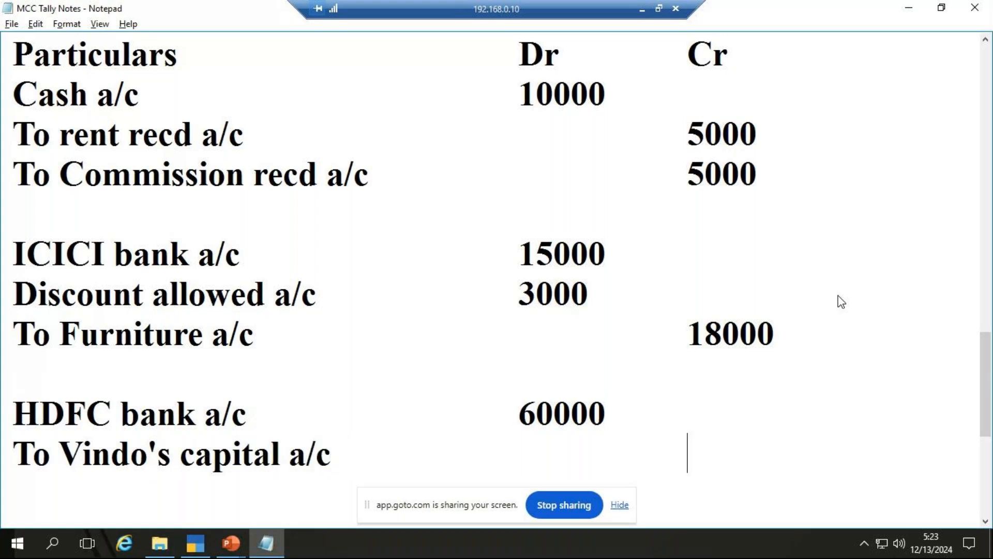
type("60000")
Step: Check the SBI cheque exercise in the PowerPoint slide show, and begin its entry in Notepad with "SBI bank a/c" debited 16000
key("Return")
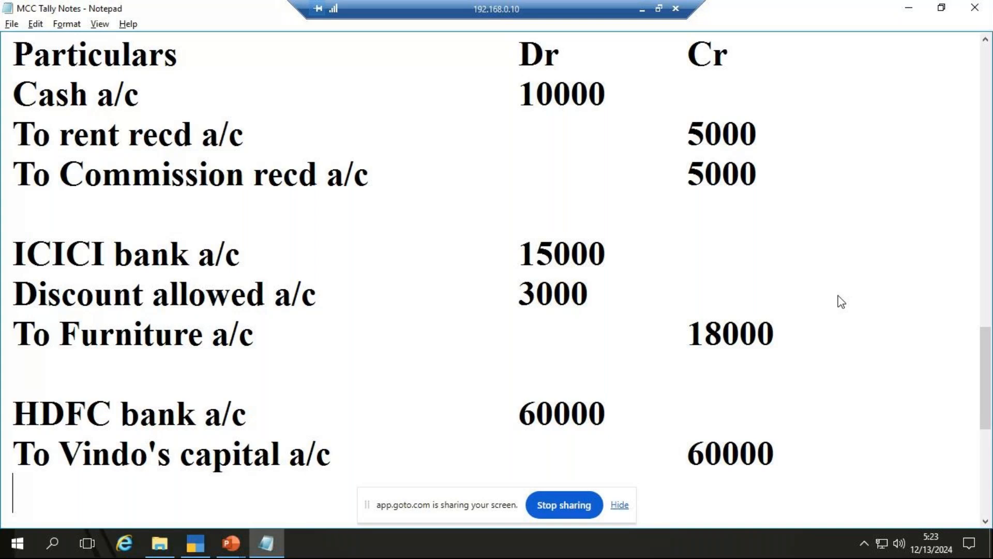
key("Return")
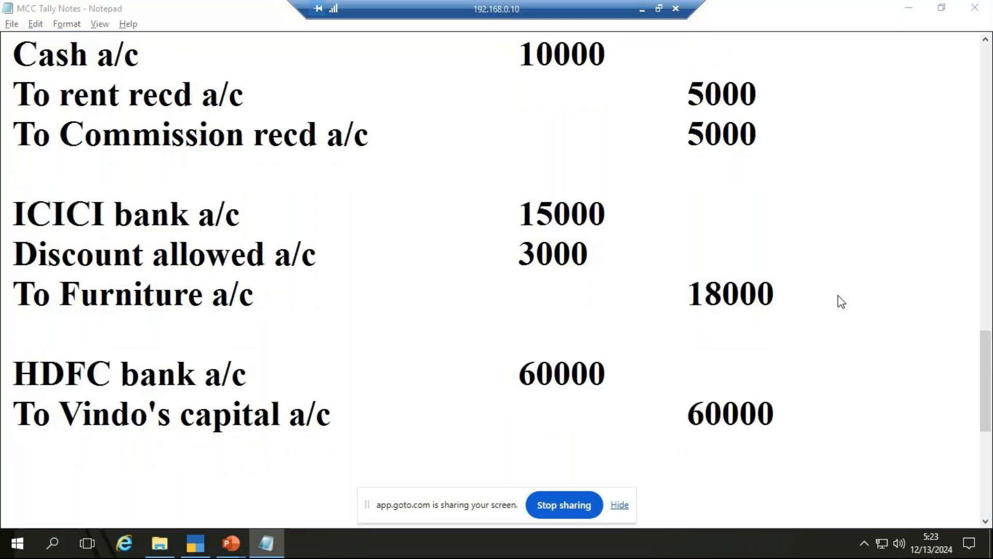
key("alt+Tab")
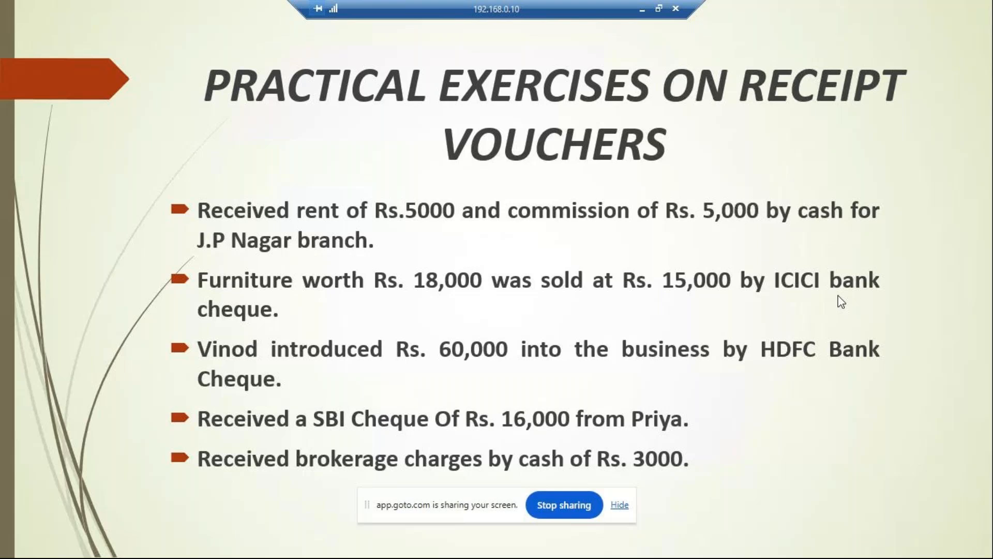
key("alt+Tab")
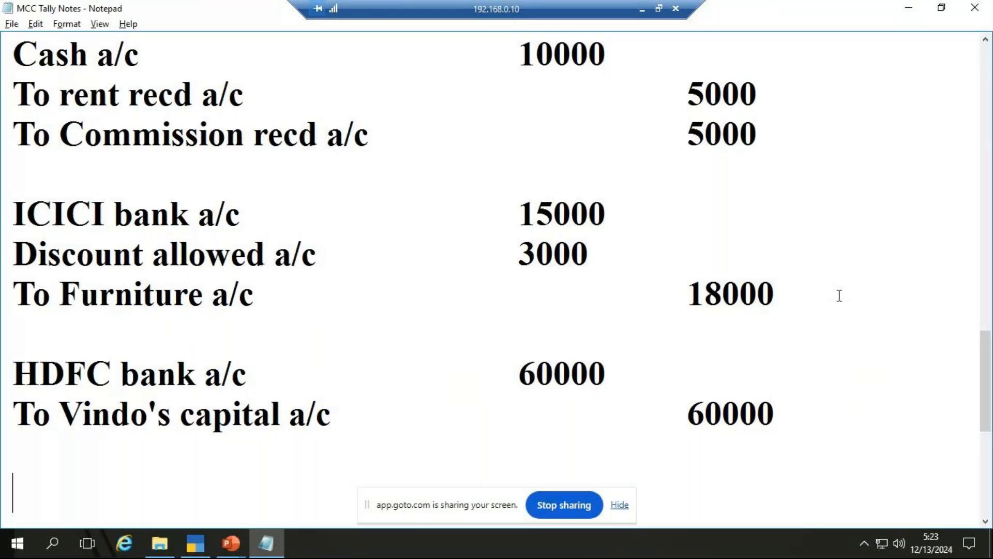
key("alt+Tab")
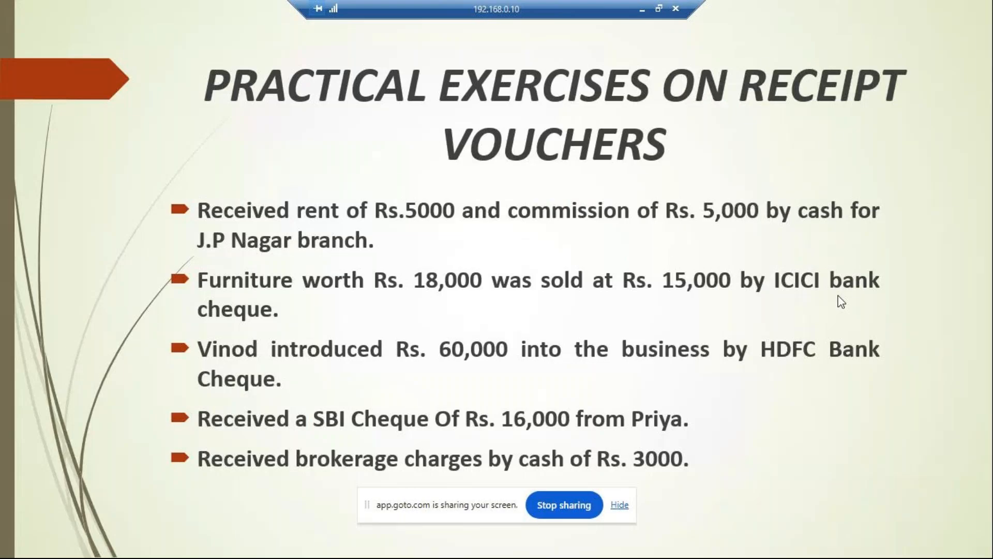
key("alt+Tab")
type("bank a/c")
key("Tab")
key("Tab")
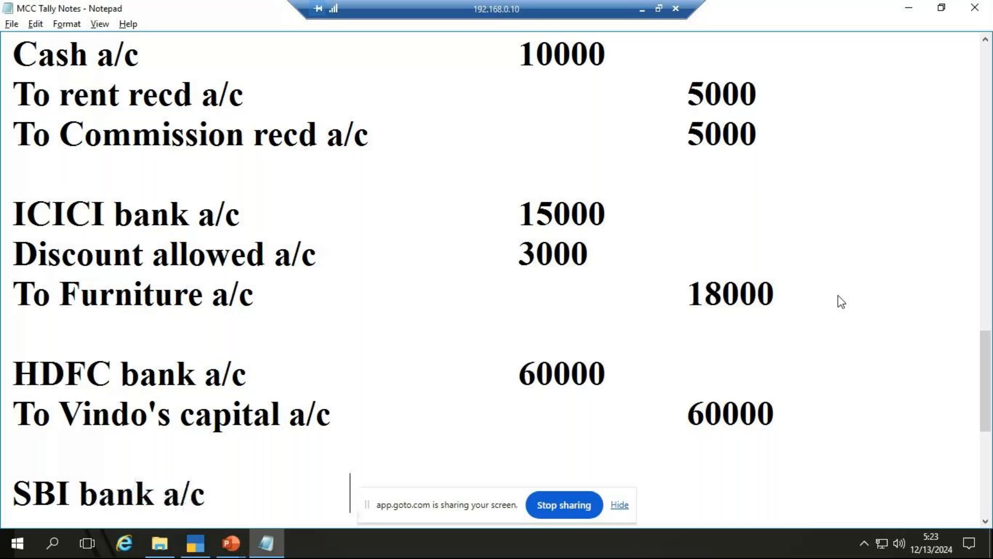
key("alt+Tab")
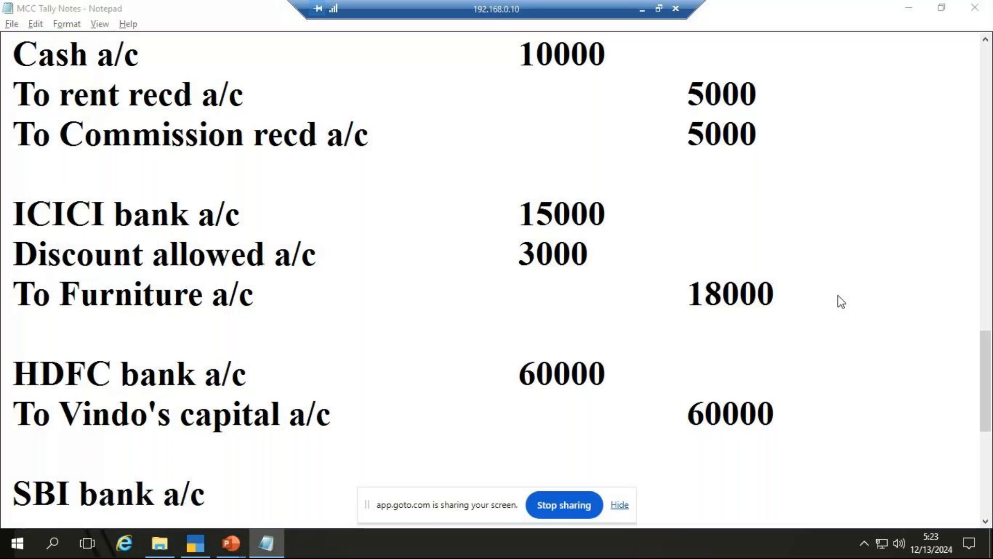
key("alt+Tab")
type("16000")
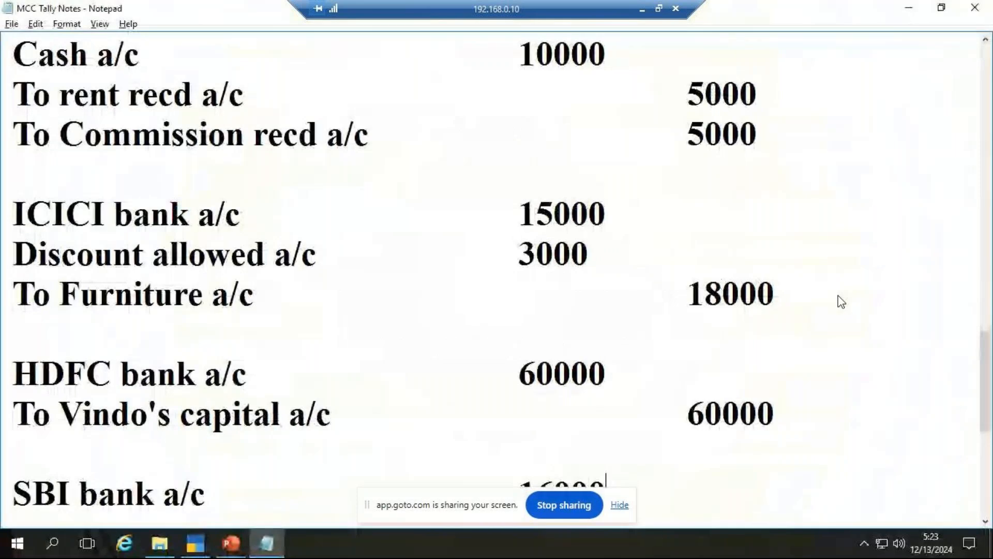
Step: Complete the SBI cheque entry with the "To" line for the payer's a/c, including the payer's name, and 16000 in the Cr column
key("Return")
type("T")
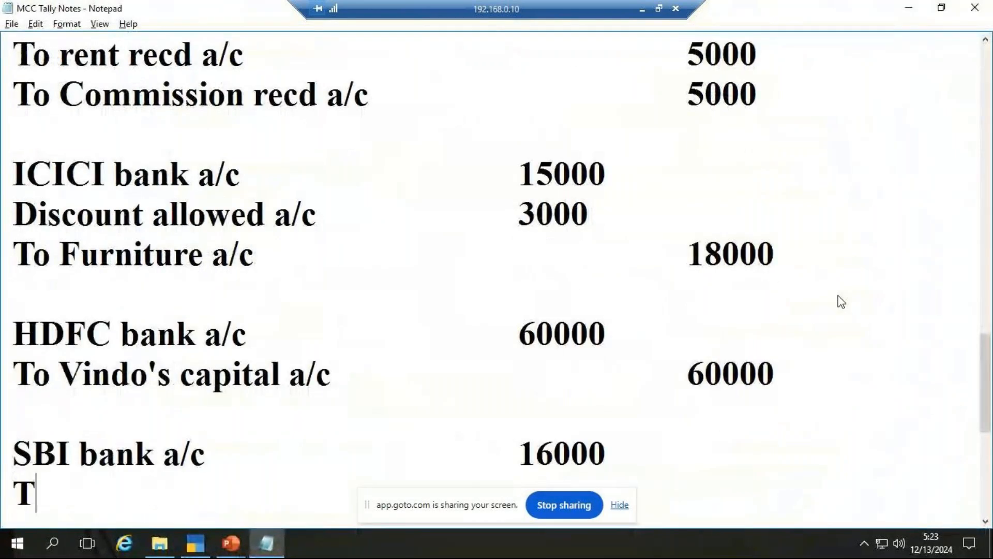
type("o priy")
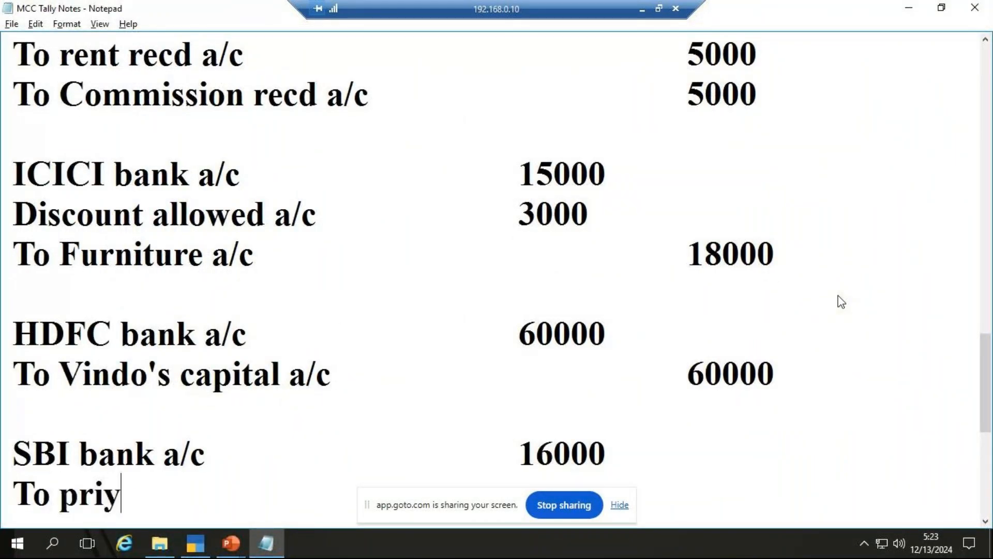
type("a a/c")
key("Tab")
key("Tab")
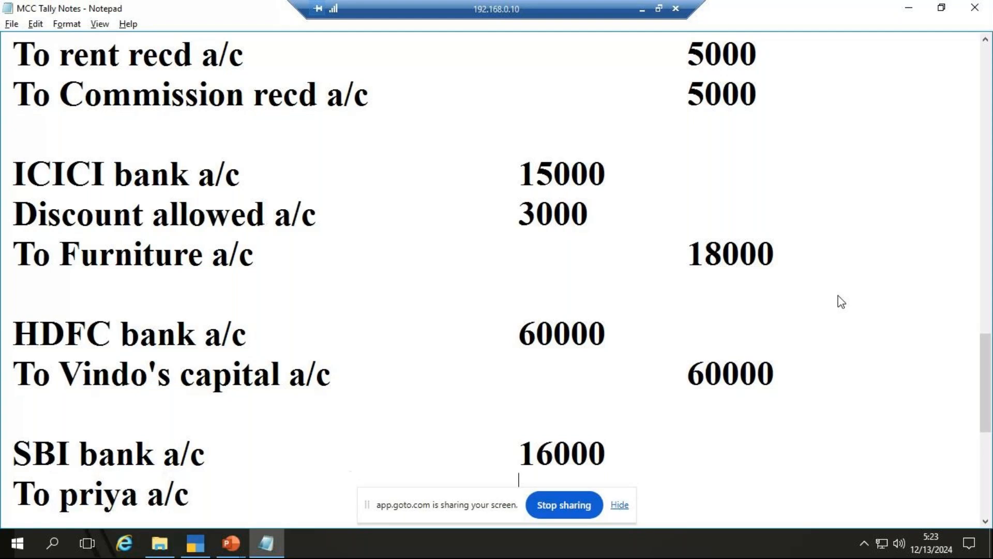
key("Tab")
type("16000")
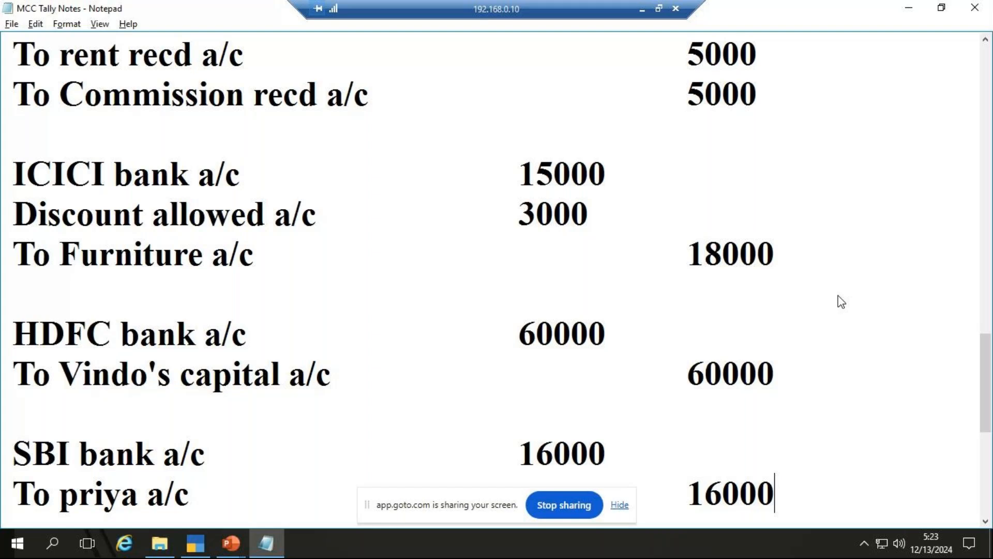
Step: Check the brokerage exercise in PowerPoint, begin its Notepad entry with "Cash a/c" debited 3000, and move the screen-sharing bar off the text
key("Return")
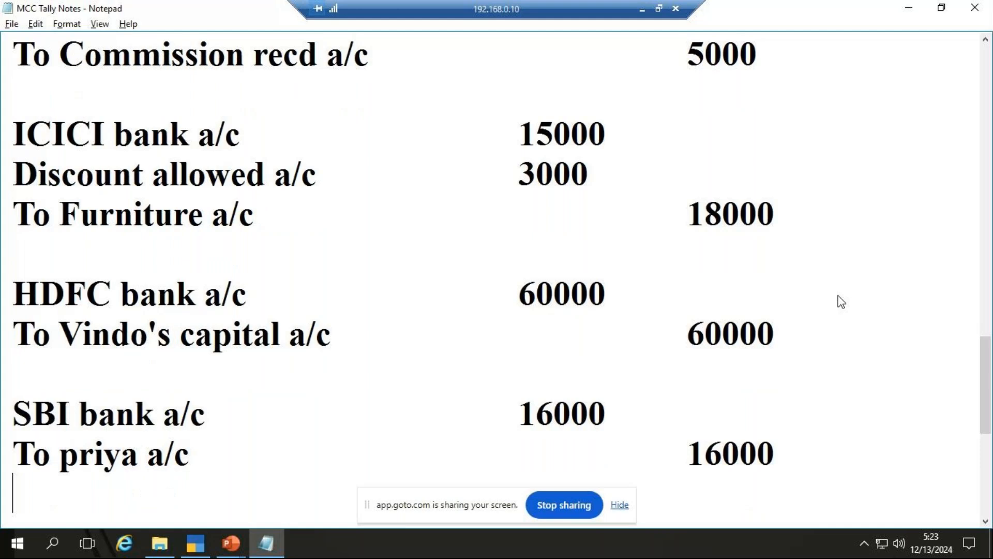
key("Return")
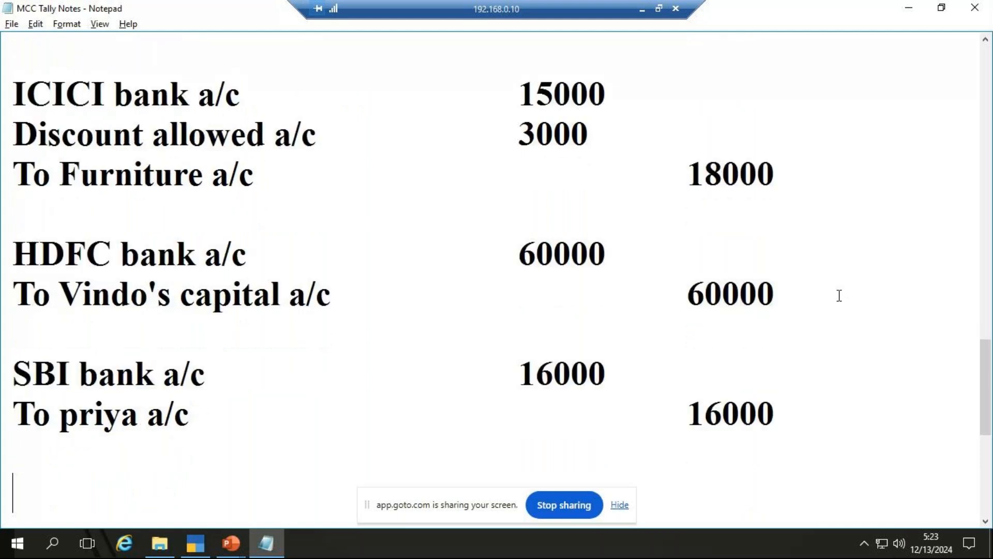
key("alt+Tab")
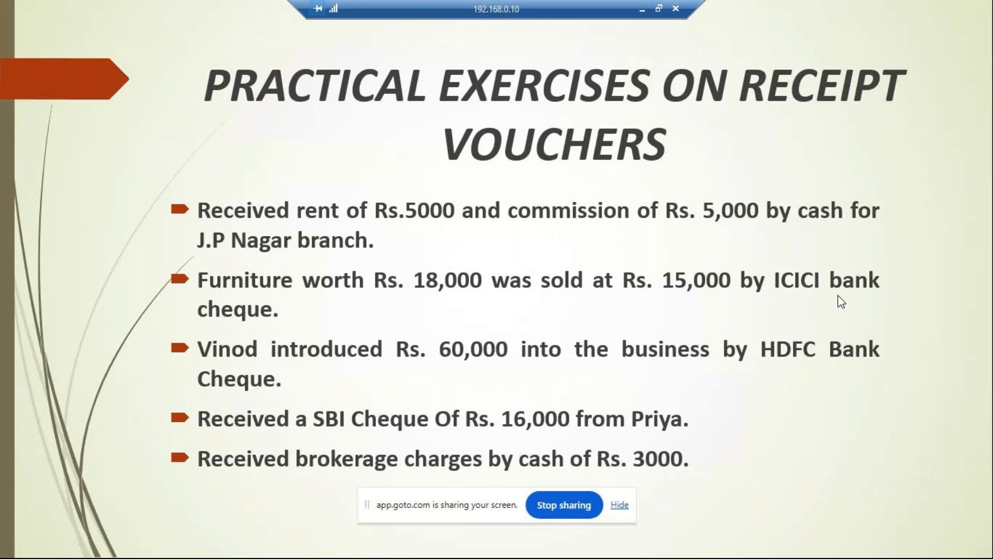
key("alt+Tab")
type("C")
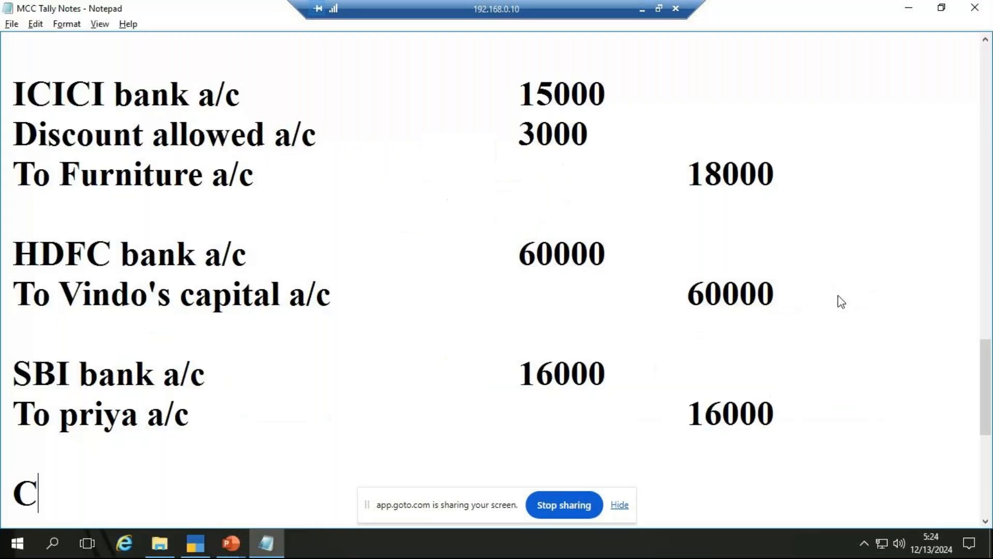
type("ash a/c")
key("Tab")
key("Tab")
key("Tab")
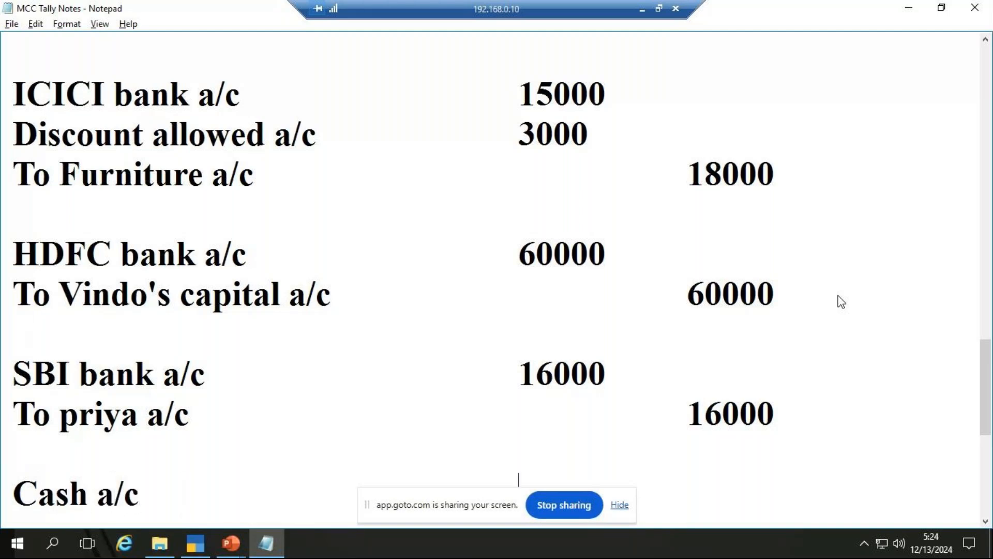
type("3000")
left_click_drag(497, 501, 470, 13)
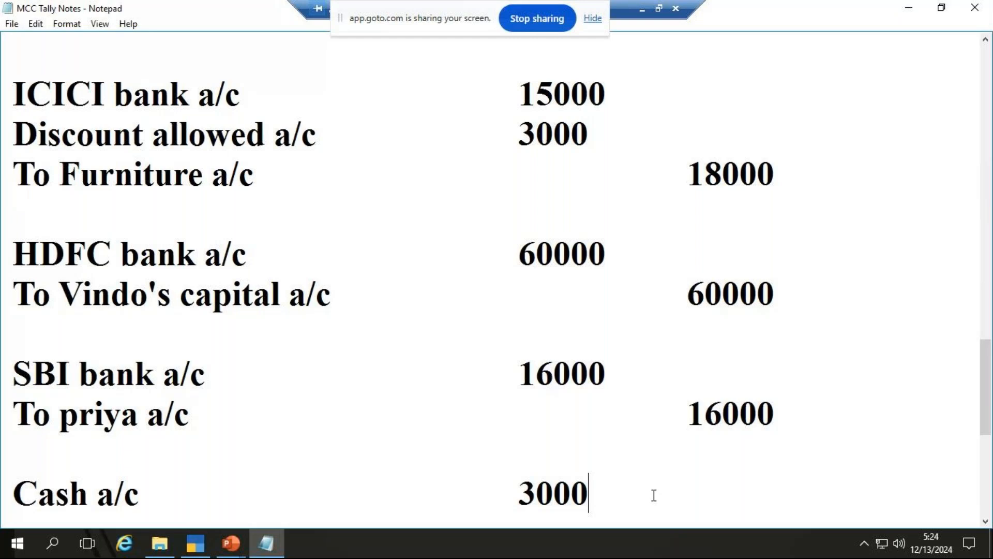
Step: Complete the brokerage entry with the line "To Brokerage Recd a/c" and 3000 in the Cr column
key("Return")
type("T")
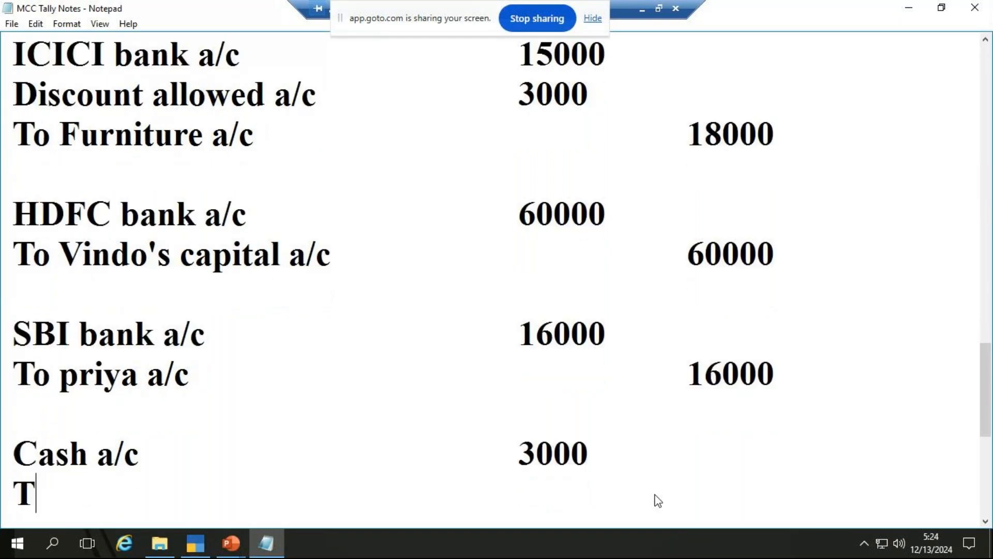
type("o Brokera")
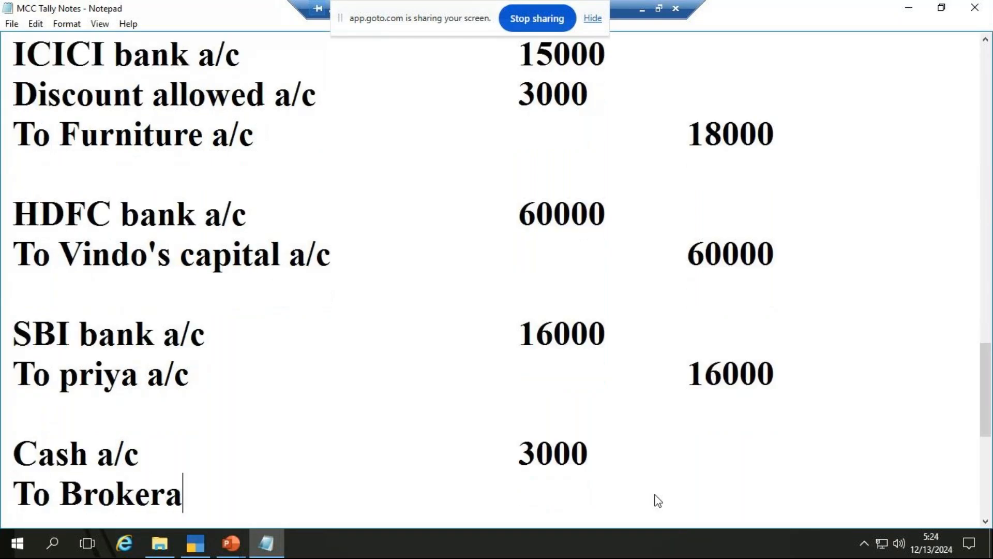
type("ge Recd a/")
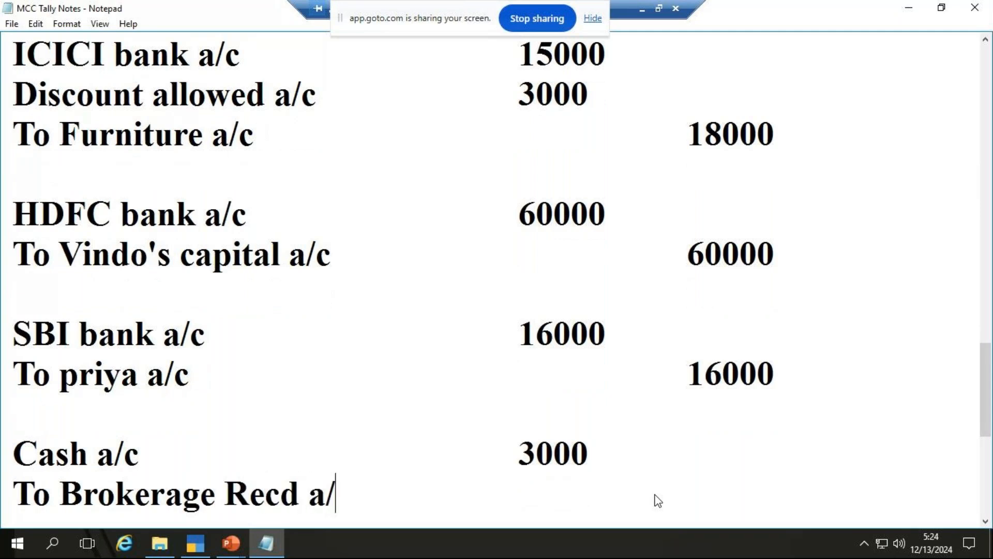
type("c")
key("Tab")
type("3")
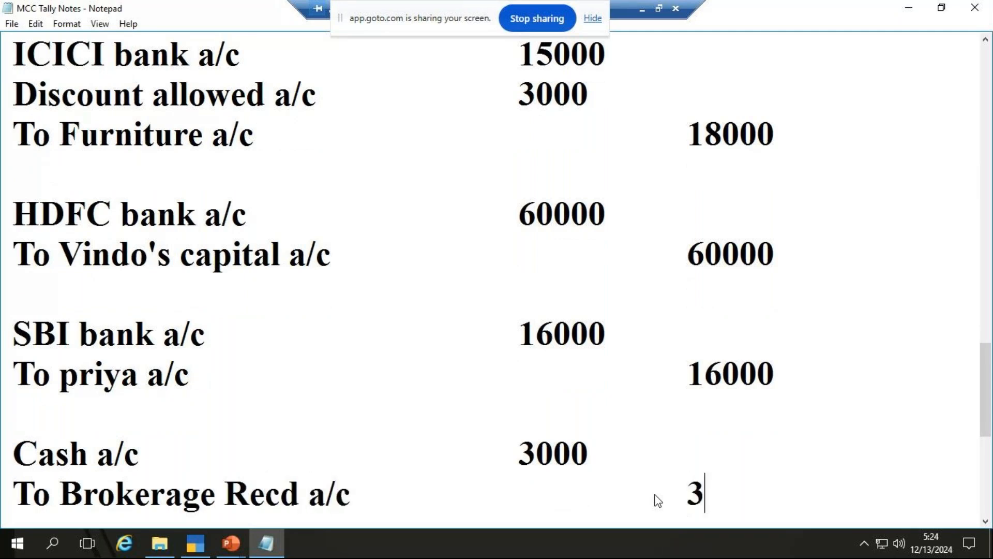
type("000")
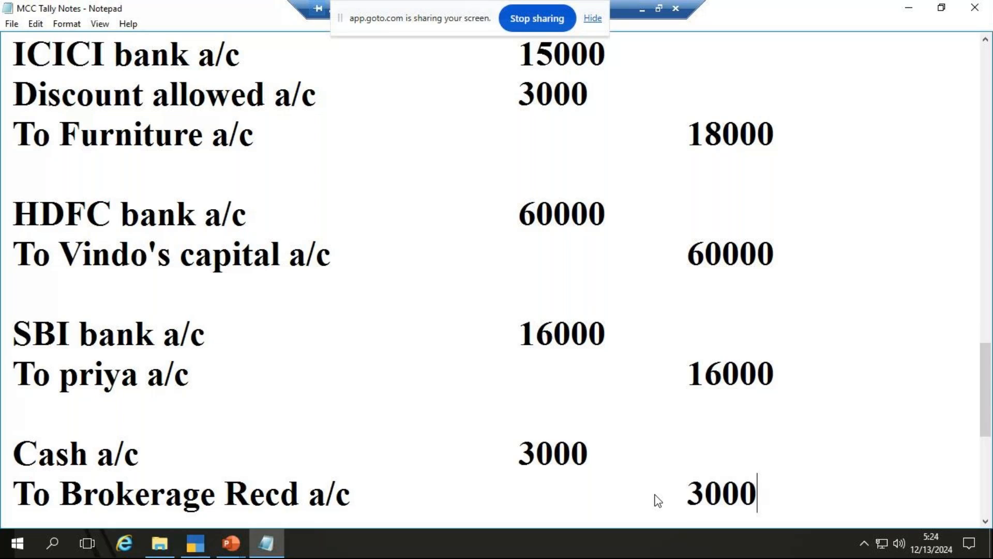
Step: Start a new line reading "Ledger -" a few lines below the brokerage entry
scroll(414, 268, "up", 2)
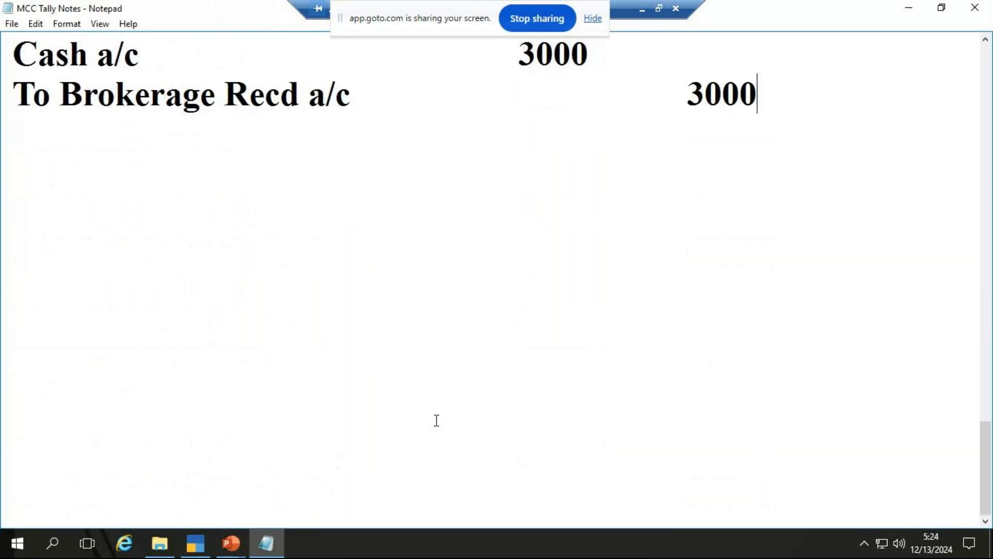
left_click(29, 197)
type("Ledger")
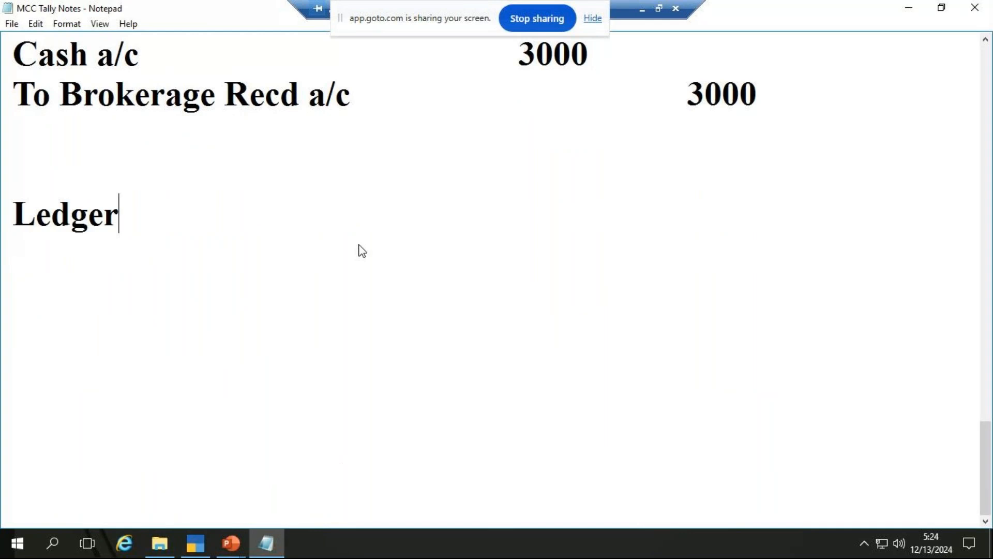
type(" -")
Step: Review the journal entries for their ledger accounts, and list "Rent recd a/c ," as the first item on the Ledger line
scroll(362, 251, "up", 2)
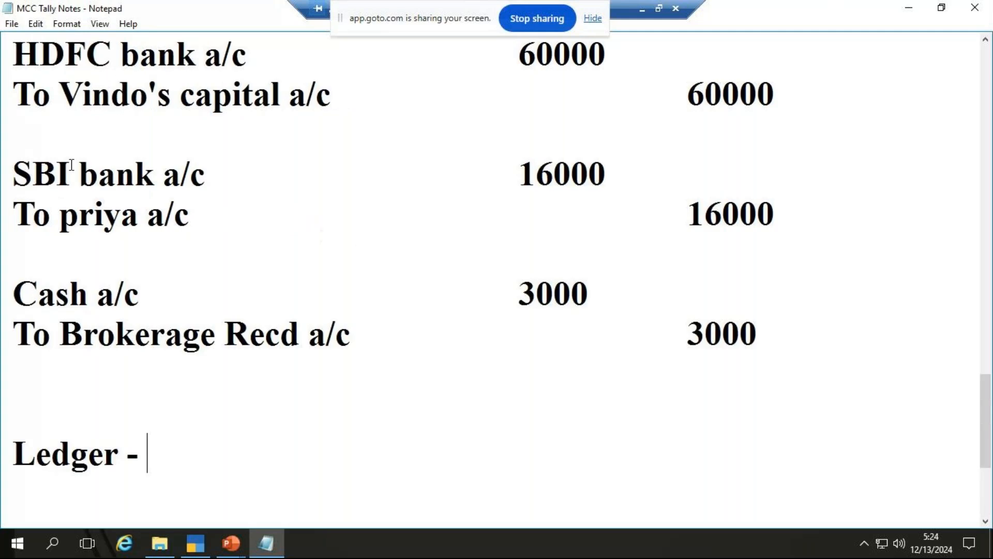
scroll(52, 181, "up", 1)
scroll(69, 196, "up", 1)
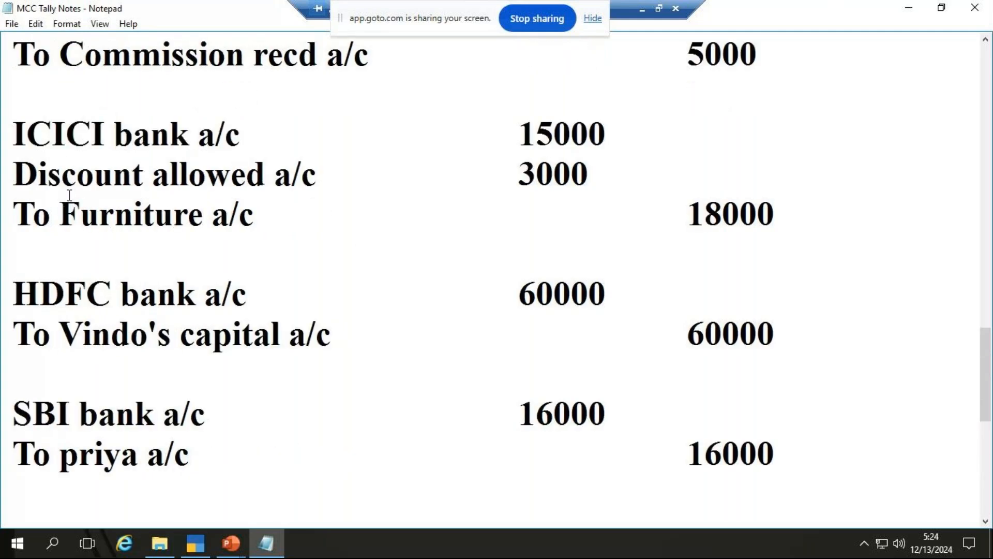
scroll(139, 228, "up", 1)
scroll(140, 243, "down", 1)
scroll(380, 233, "down", 3)
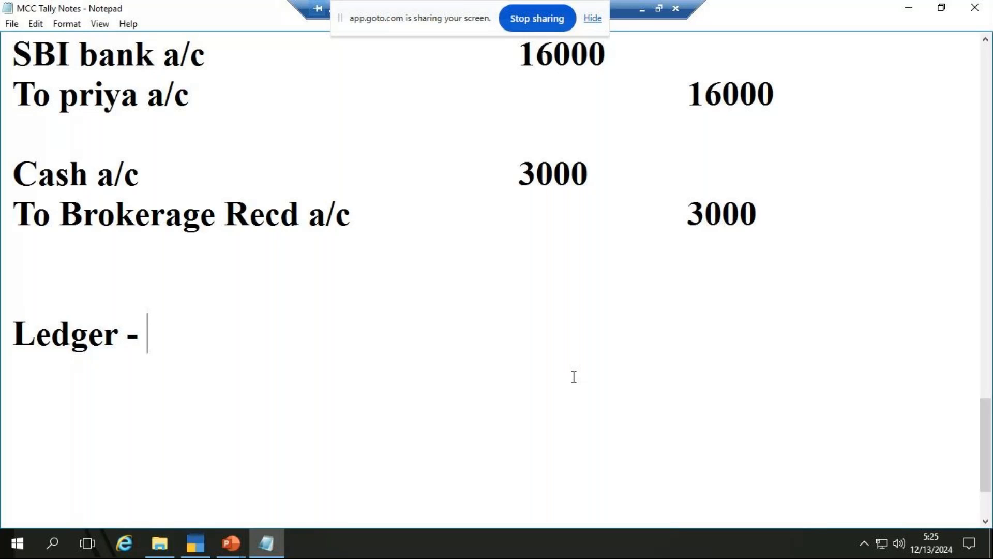
scroll(541, 371, "up", 2)
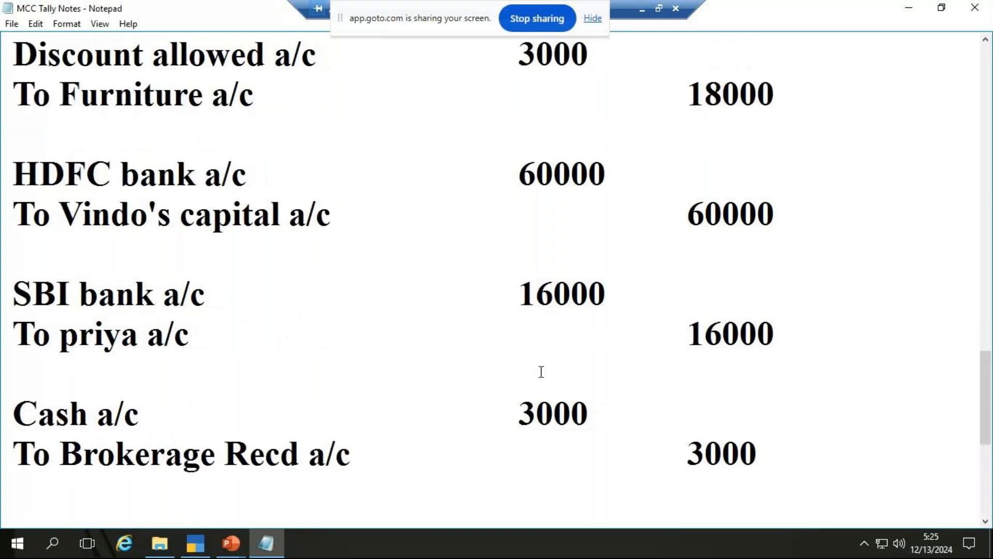
scroll(541, 372, "down", 3)
type("Rent r")
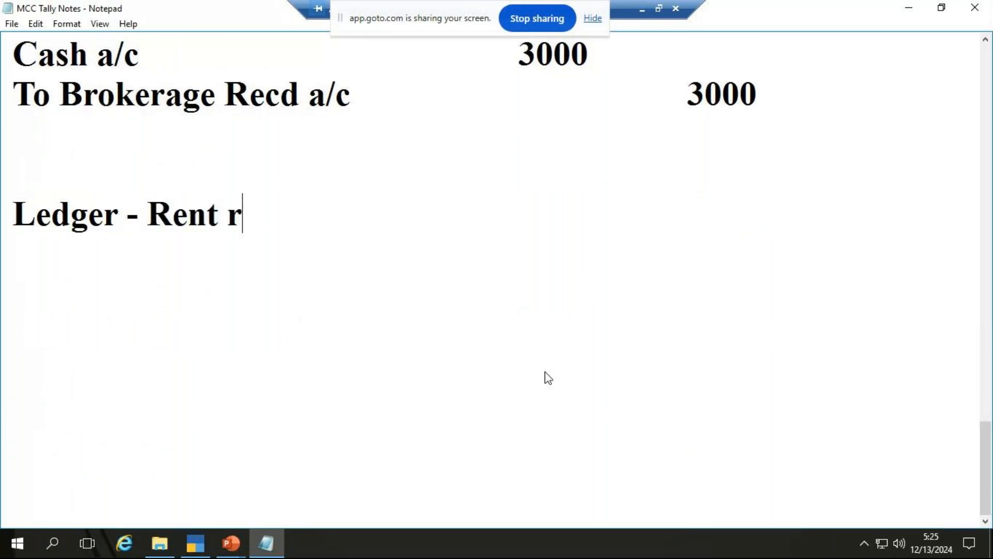
type("ecd a/c , ")
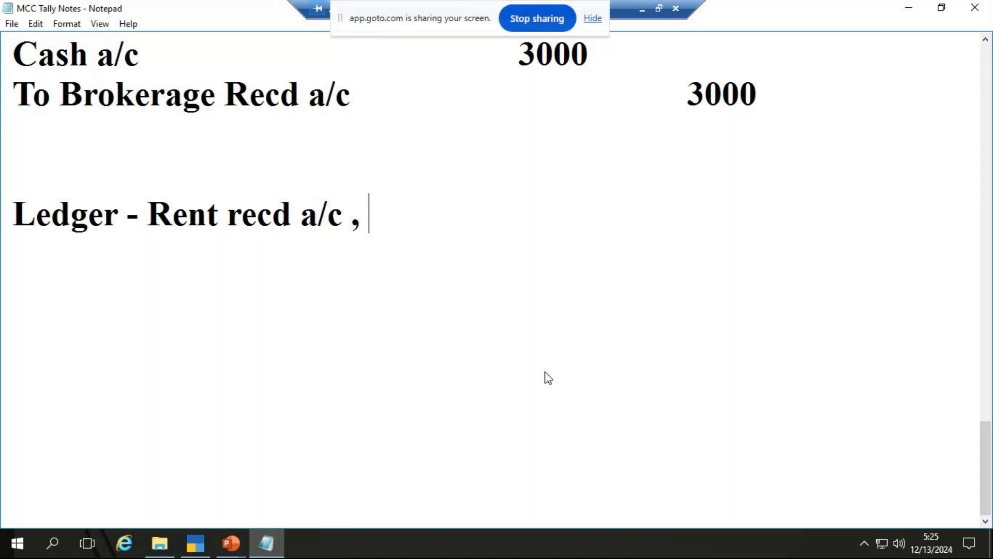
Step: Continue the Ledger line with "Commission recd , brokerage recd (Indirect Income),"
type("Comm")
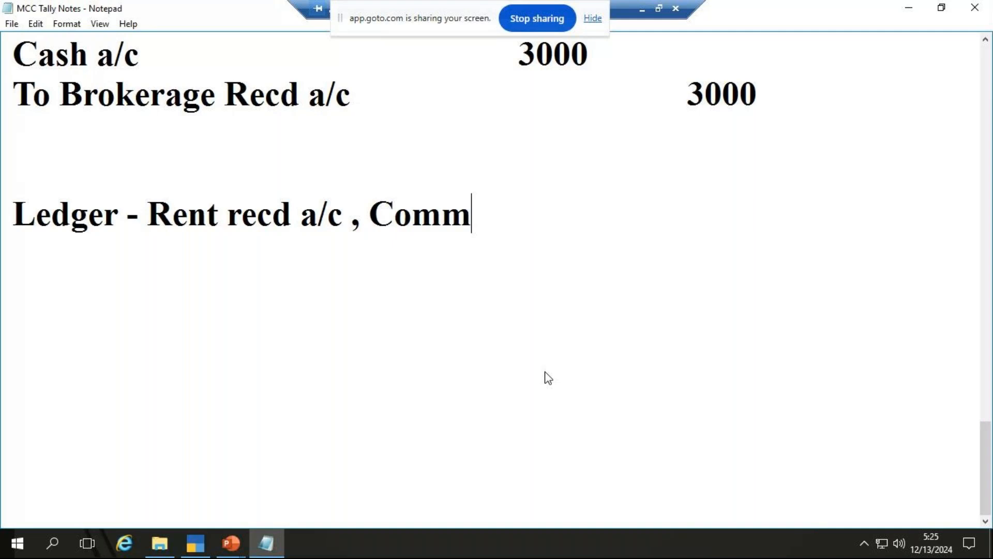
type("iss")
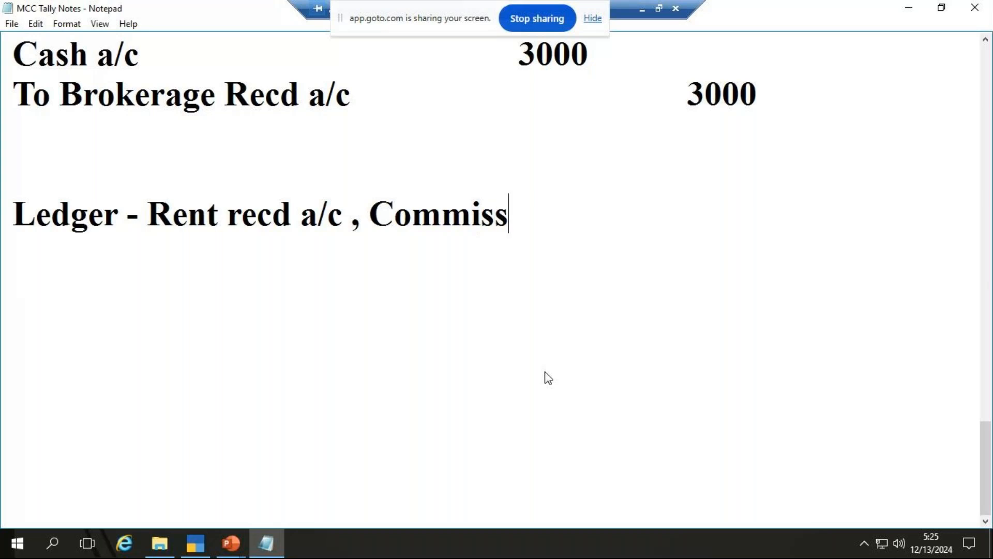
type("ion recd ")
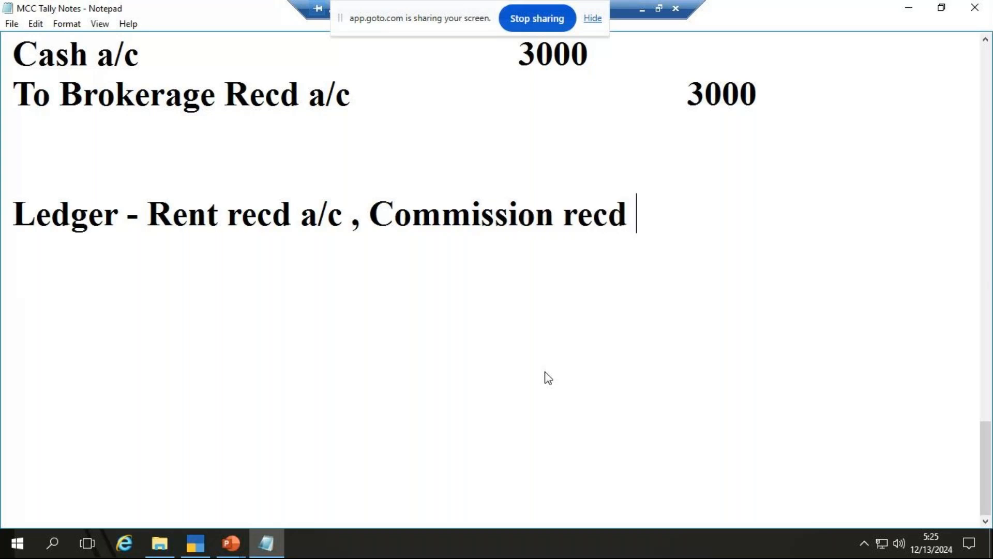
type(", ")
type("brokerag")
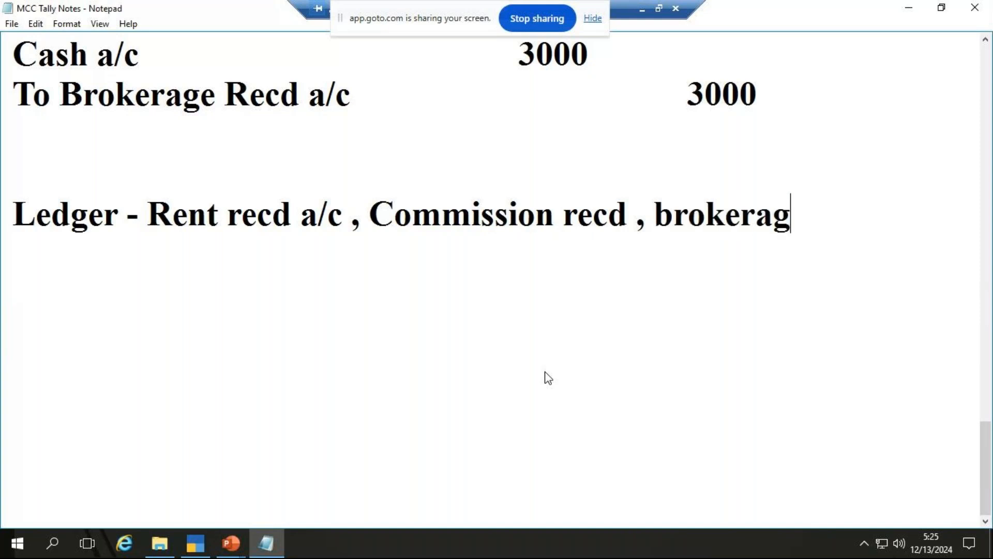
type("e recd ")
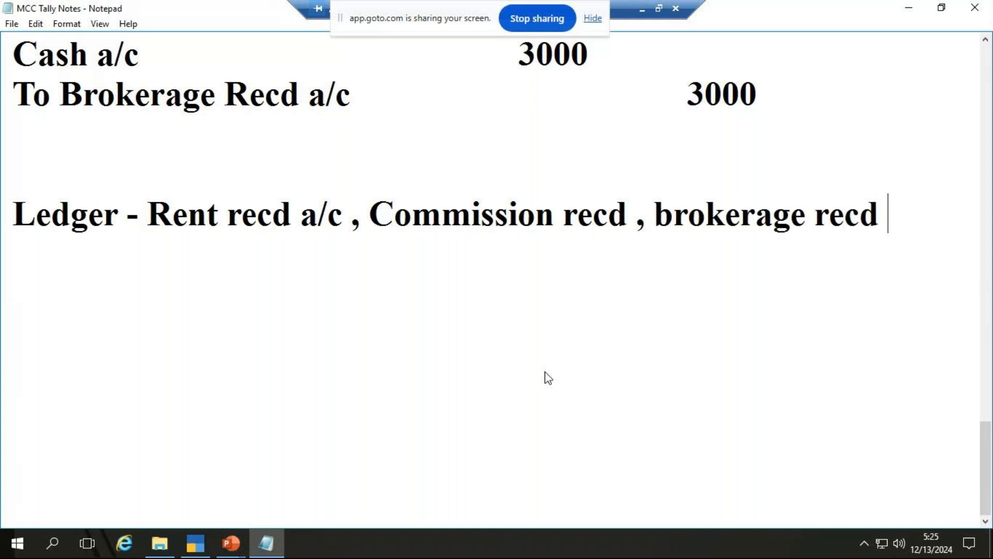
type("(Indirec")
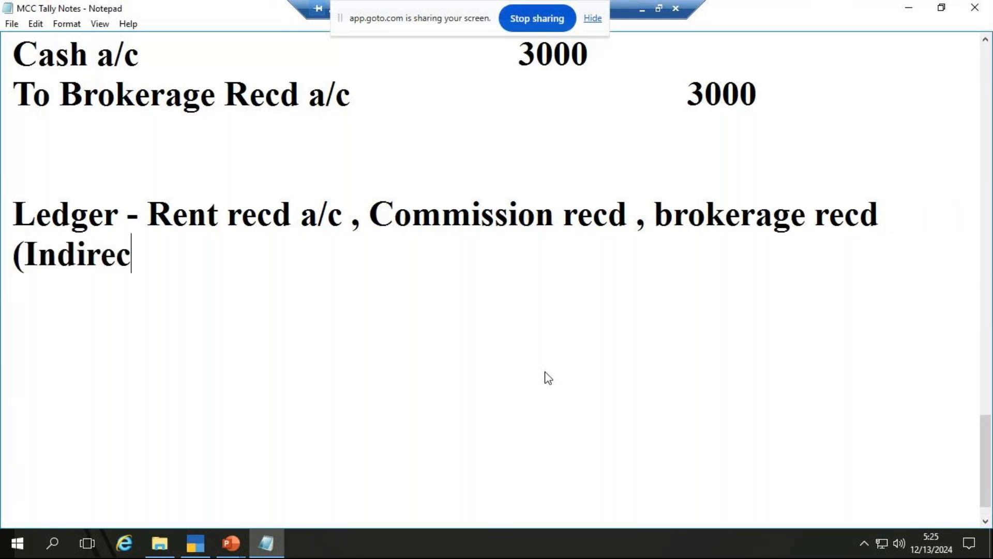
type("t Income),")
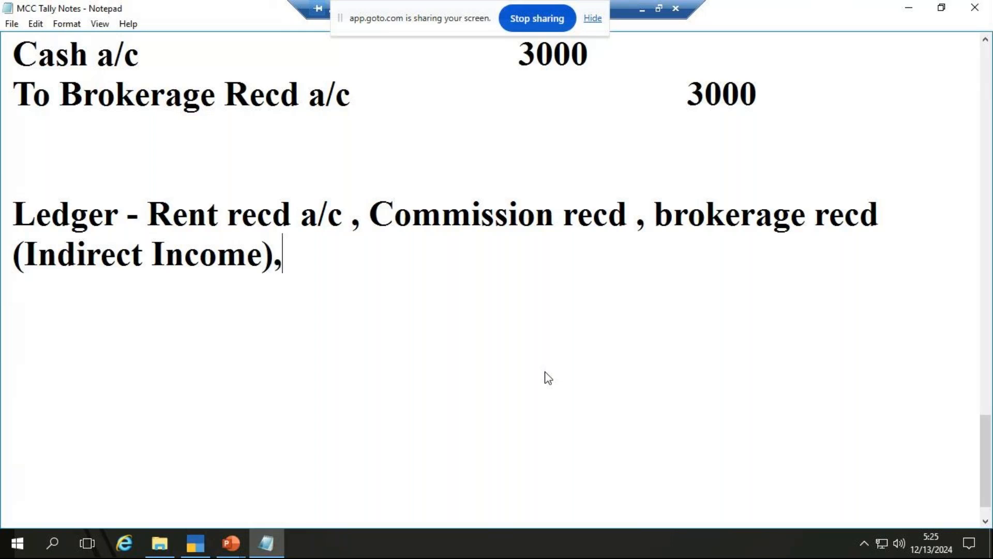
Step: Add "Discount allowed (Indirect Expenses)," to the Ledger line after the indirect income ledgers
type(" Dis")
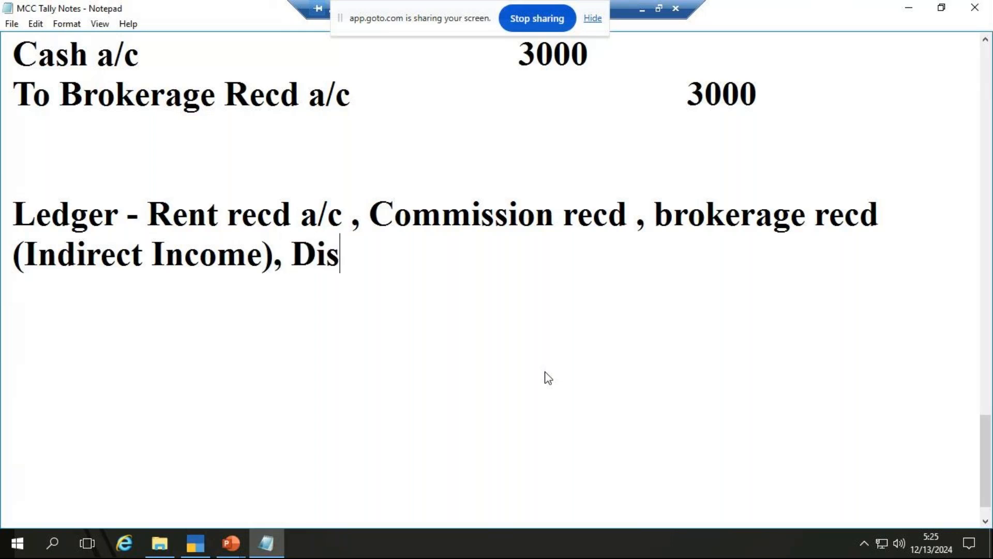
type("count")
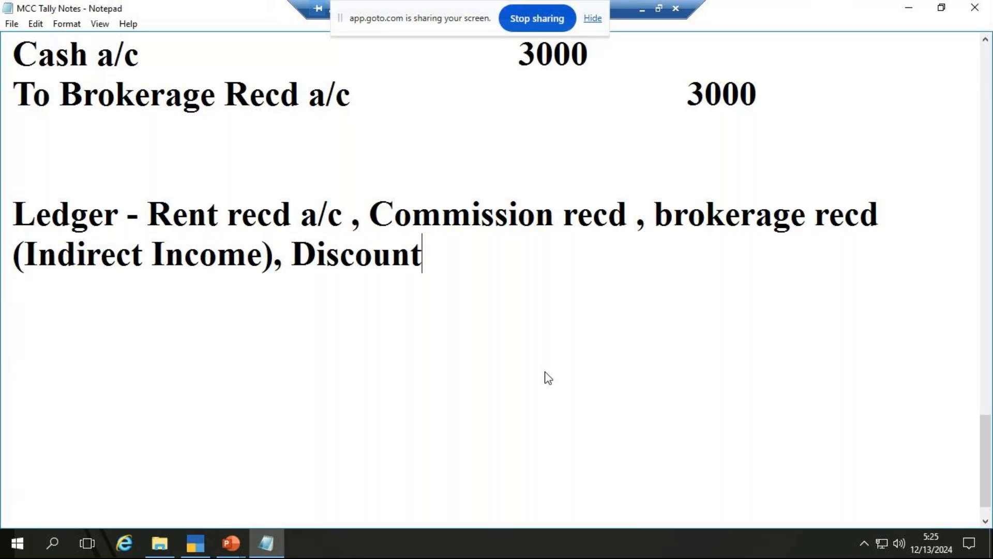
type(" allowe")
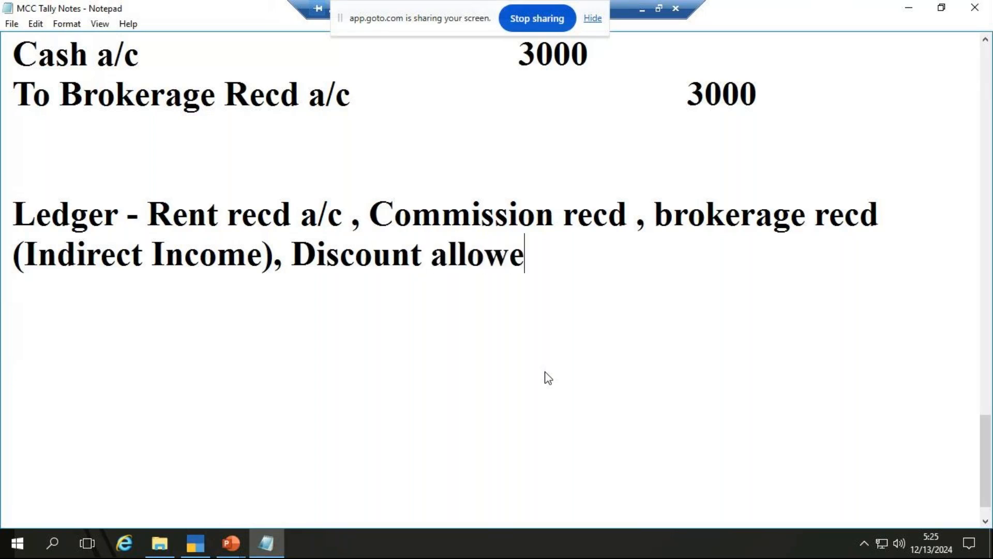
type("d (")
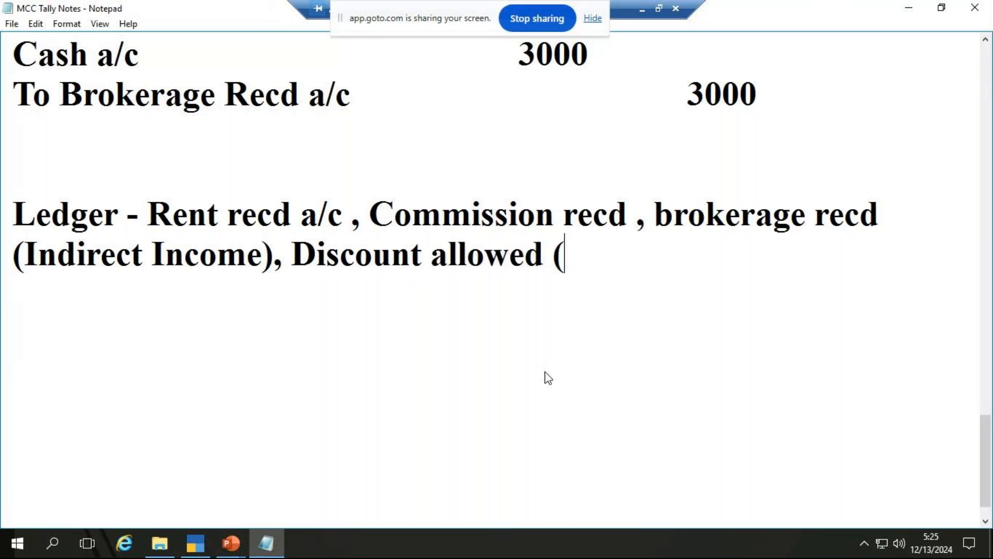
type("Indirect Expense")
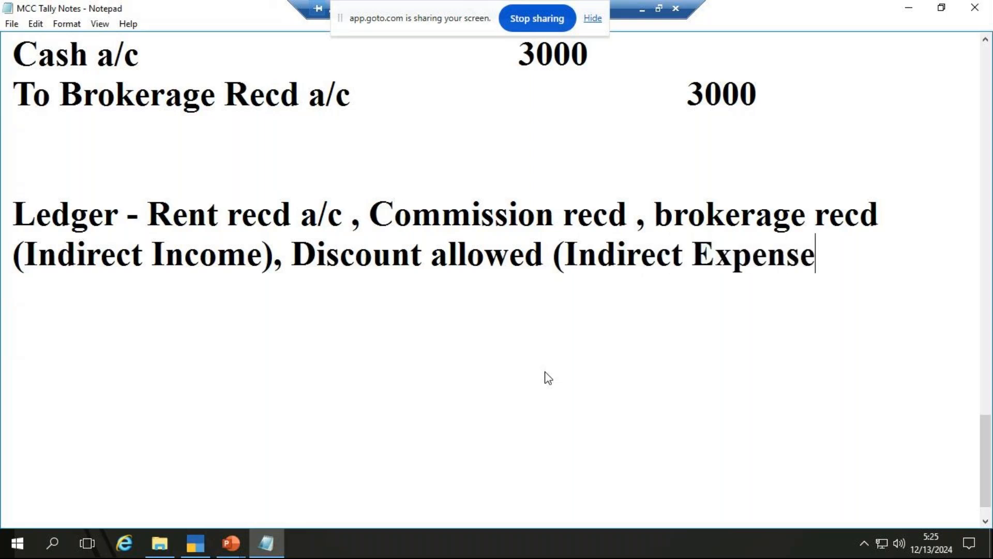
type("s),")
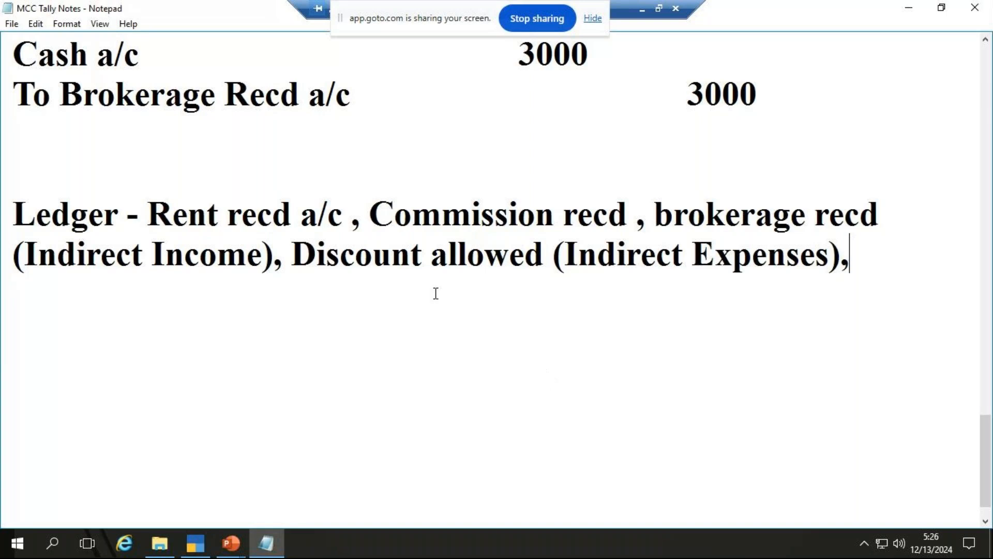
Step: Check the entries above for remaining ledgers, and add the owner's capital account to the Ledger line with its capital account group in brackets
scroll(383, 279, "up", 2)
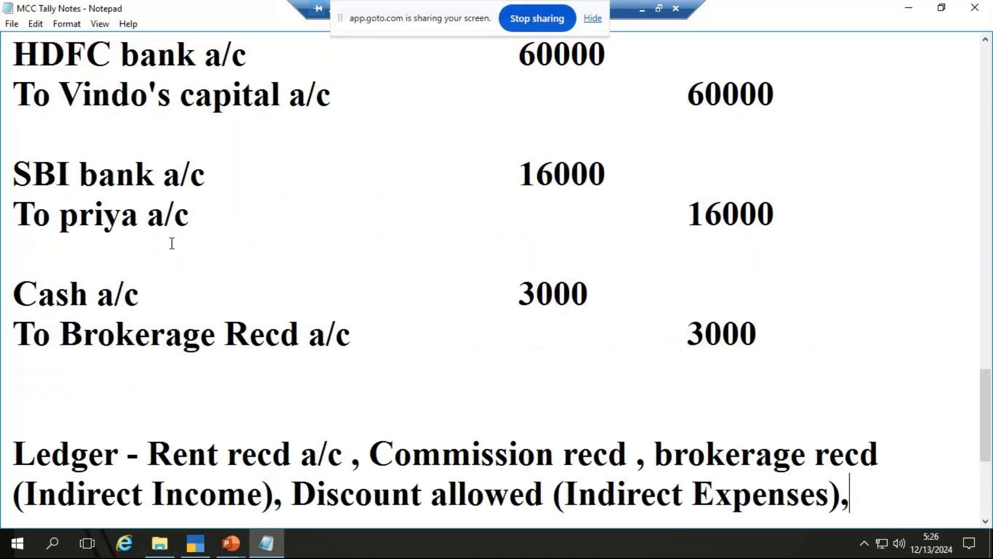
scroll(232, 212, "up", 2)
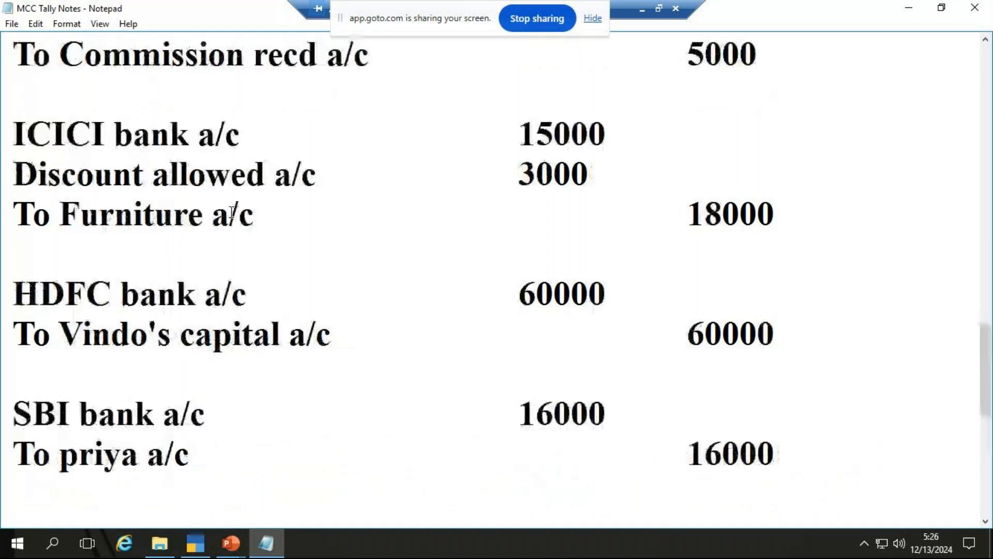
scroll(232, 213, "down", 3)
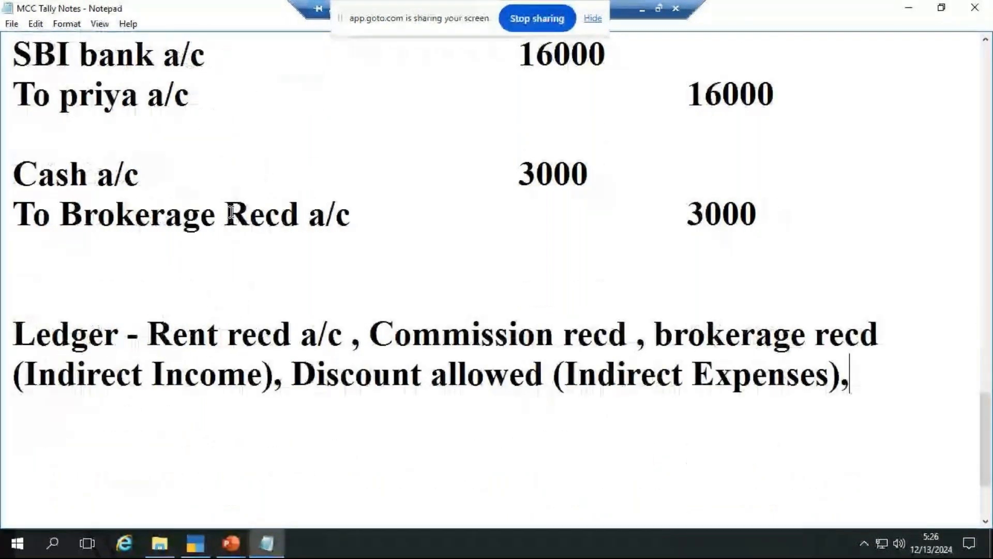
scroll(349, 212, "down", 1)
type("Vinod's cap")
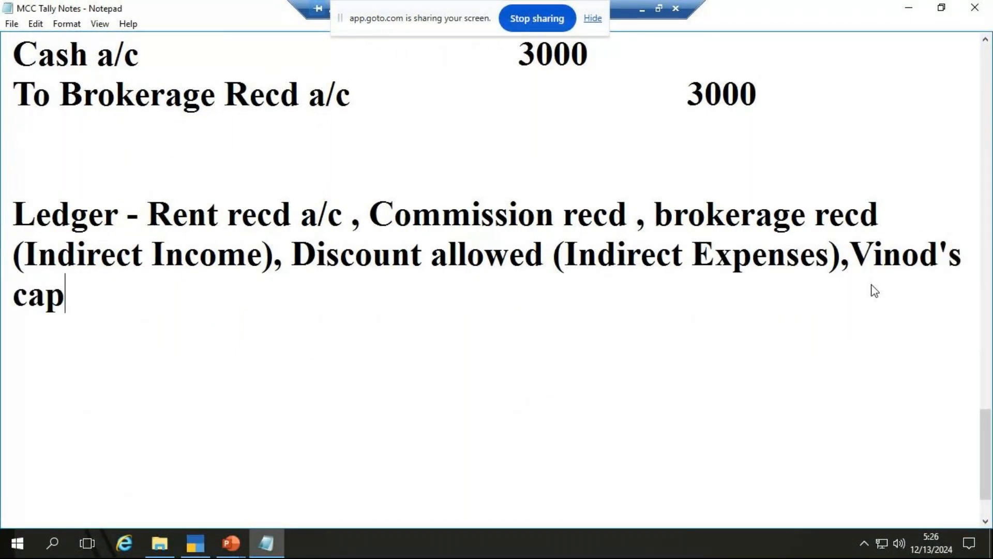
type("ital a/")
type("c(")
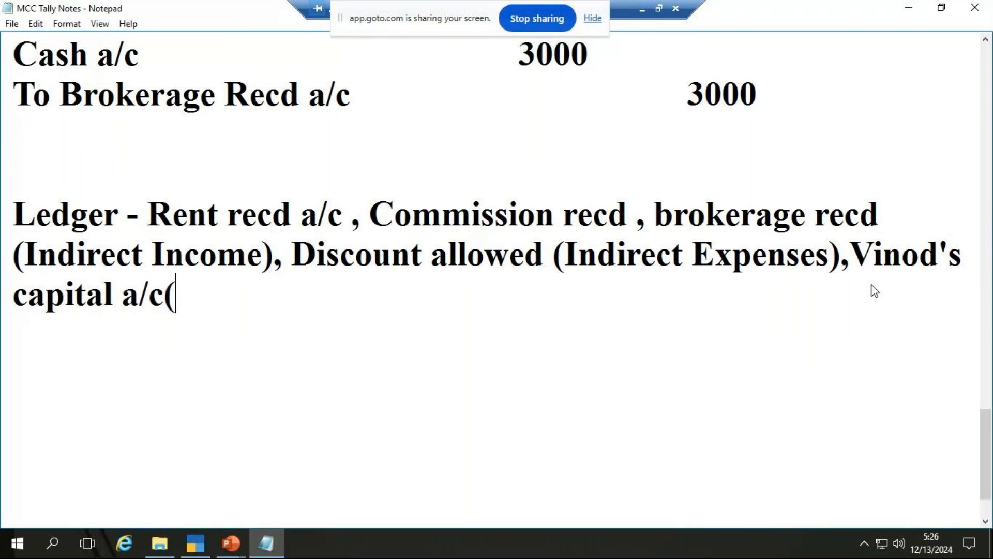
type("Ca[ital a/c),")
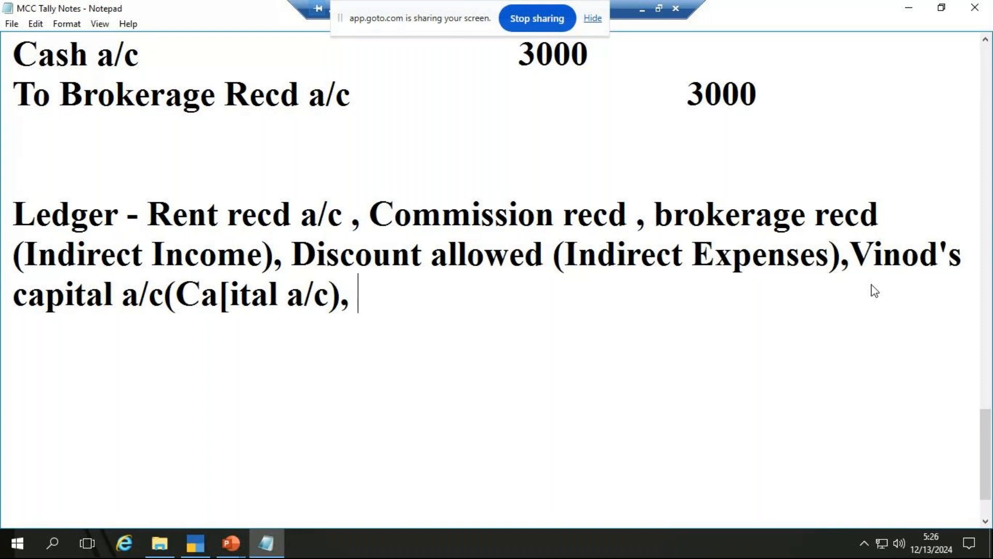
Step: Add the customer's account credited in the SBI bank entry to the Ledger line, followed by its group "(Sundry Debtors)"
scroll(875, 291, "up", 1)
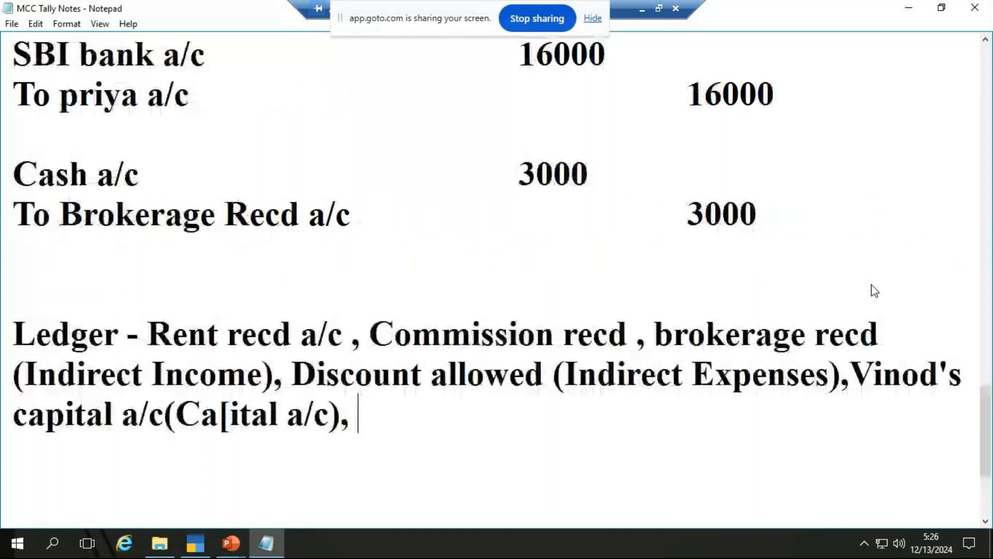
scroll(874, 291, "down", 1)
type("Pr")
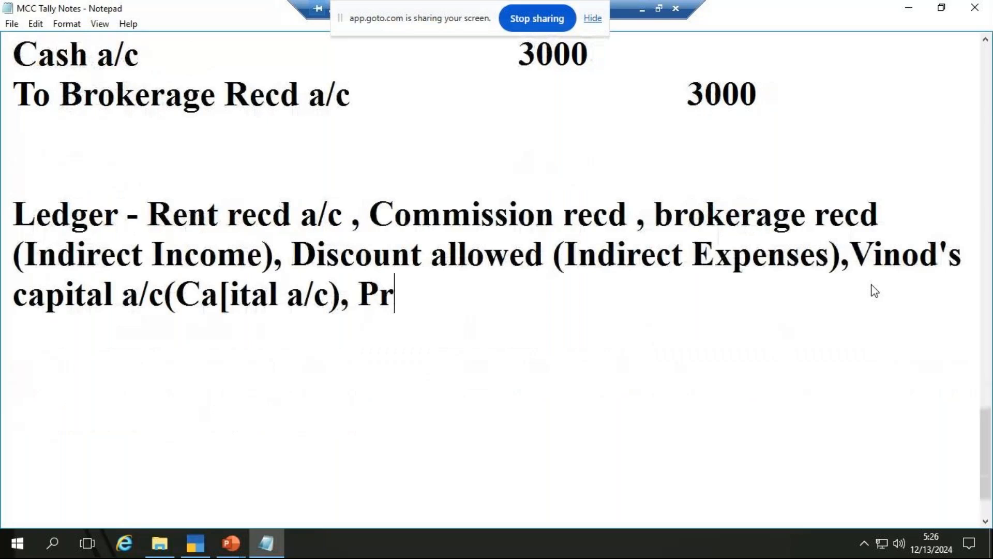
type("iya a/c")
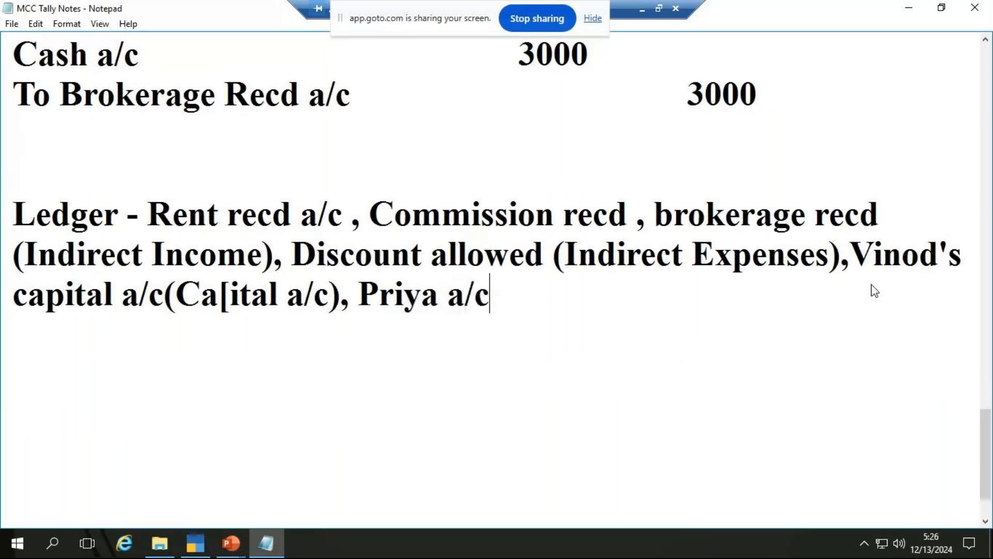
type(" (Sun")
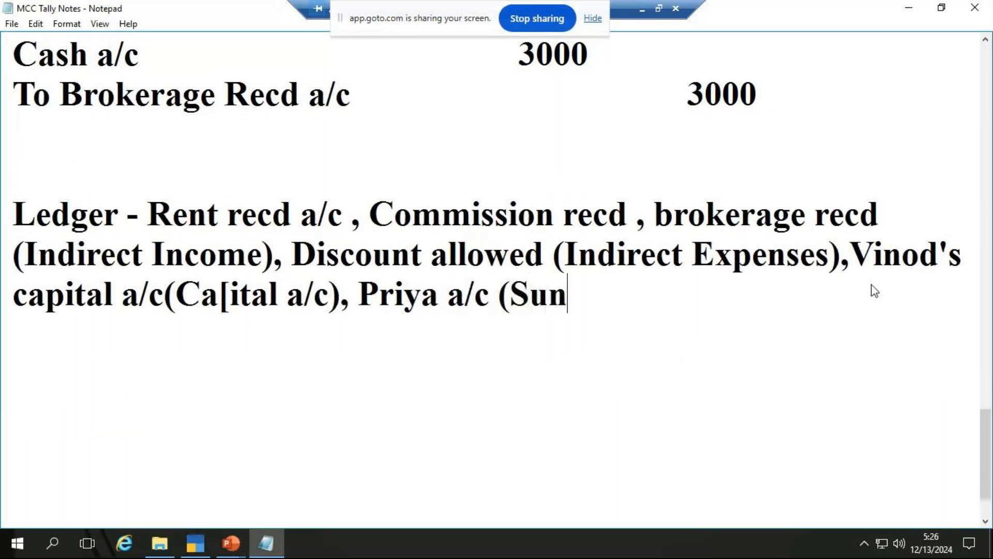
type("dry Deb")
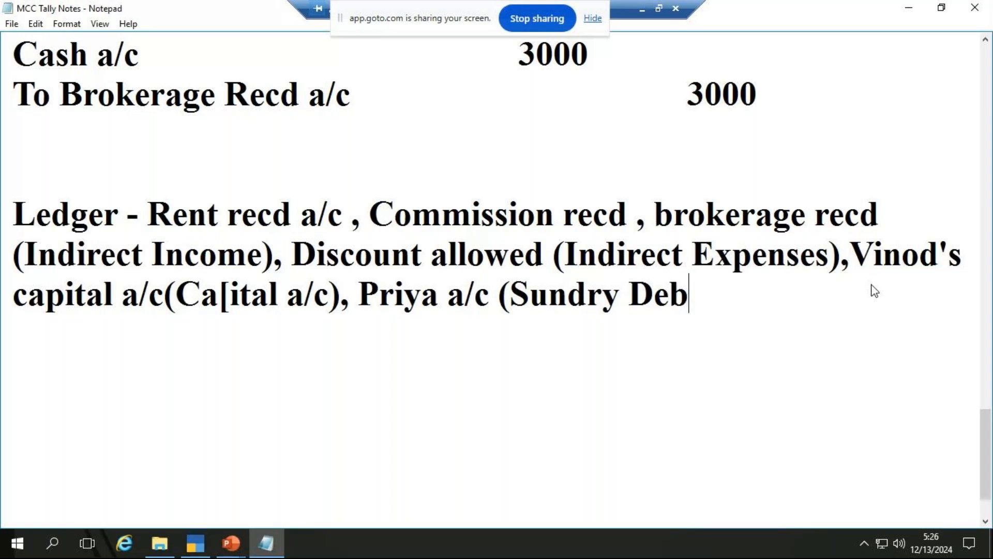
type("tors")
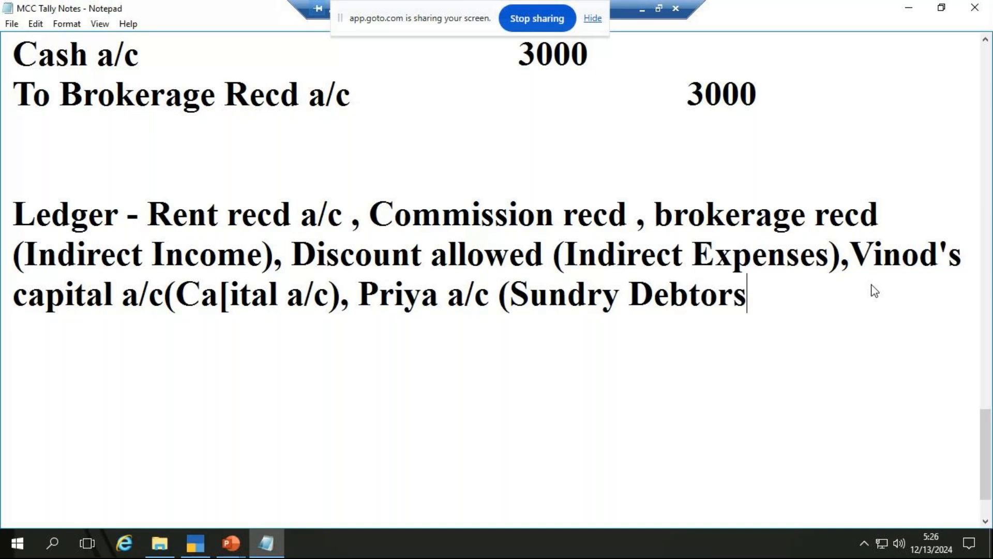
type(")")
Step: Finish the Ledger line by adding ", SBI bank a/c (bank a/c)" after the Sundry Debtors ledger
scroll(672, 355, "up", 2)
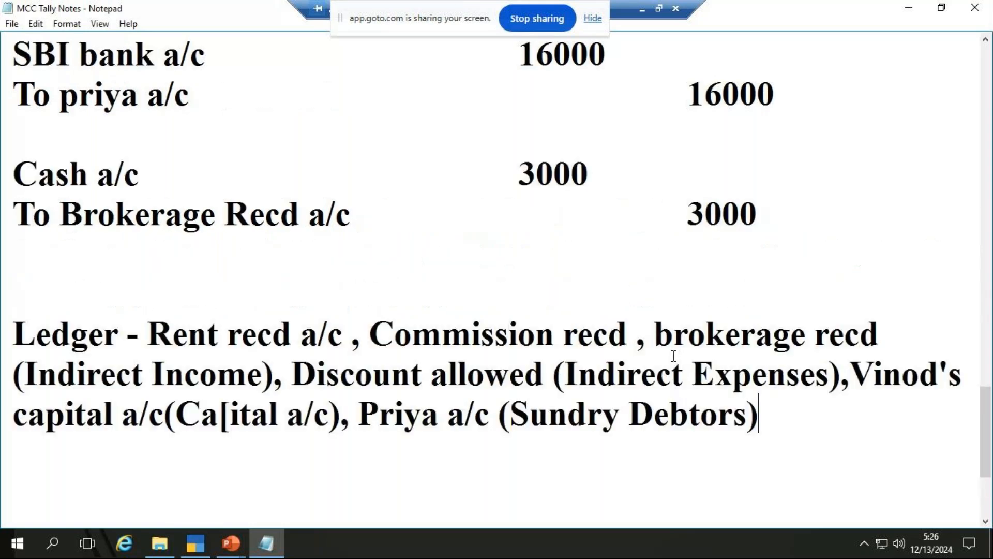
scroll(78, 269, "down", 1)
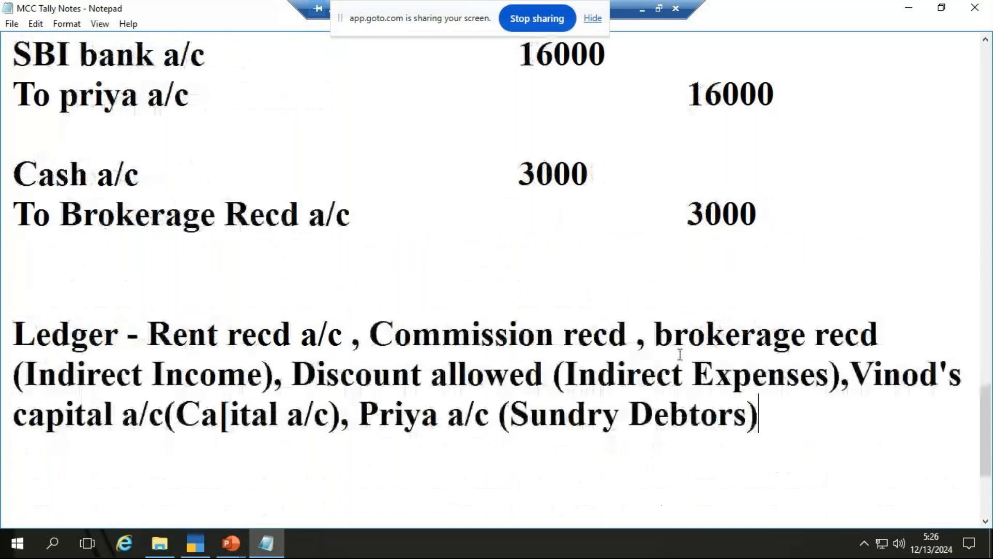
type(", S")
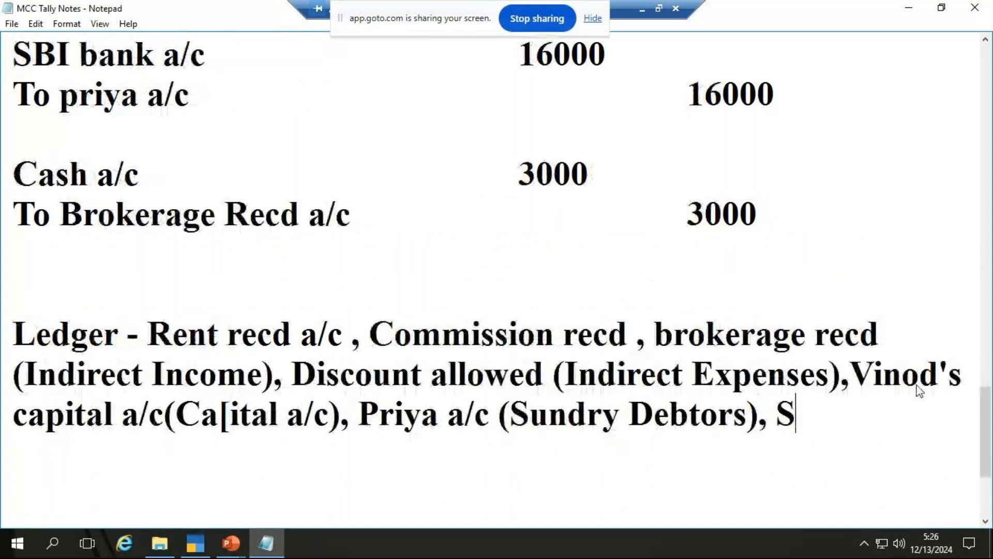
type("BI bank a/")
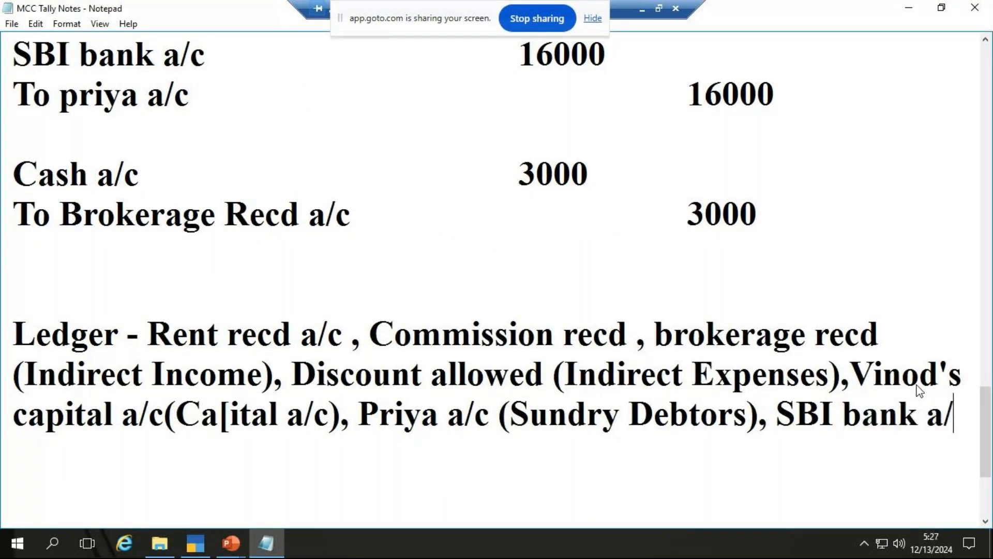
type("c (ban")
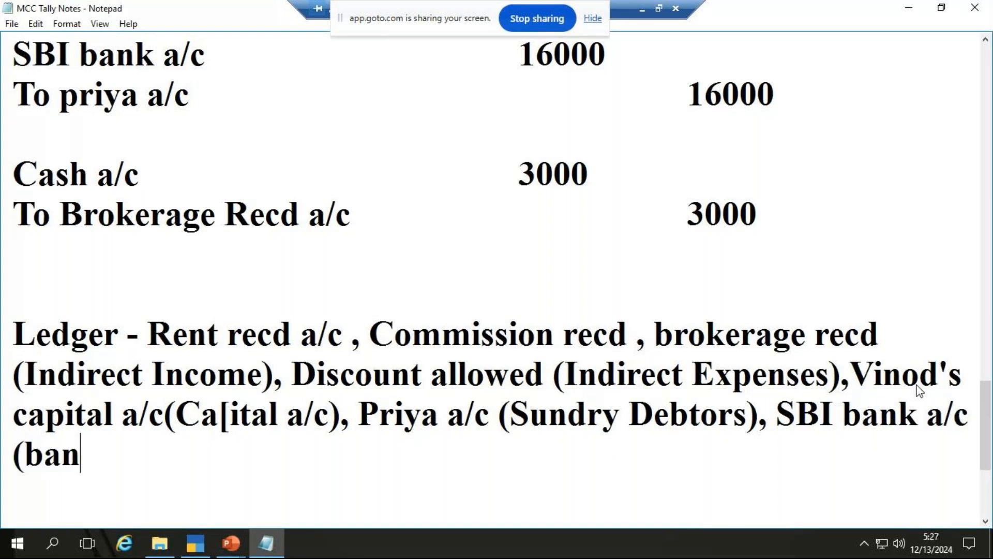
type("k a/")
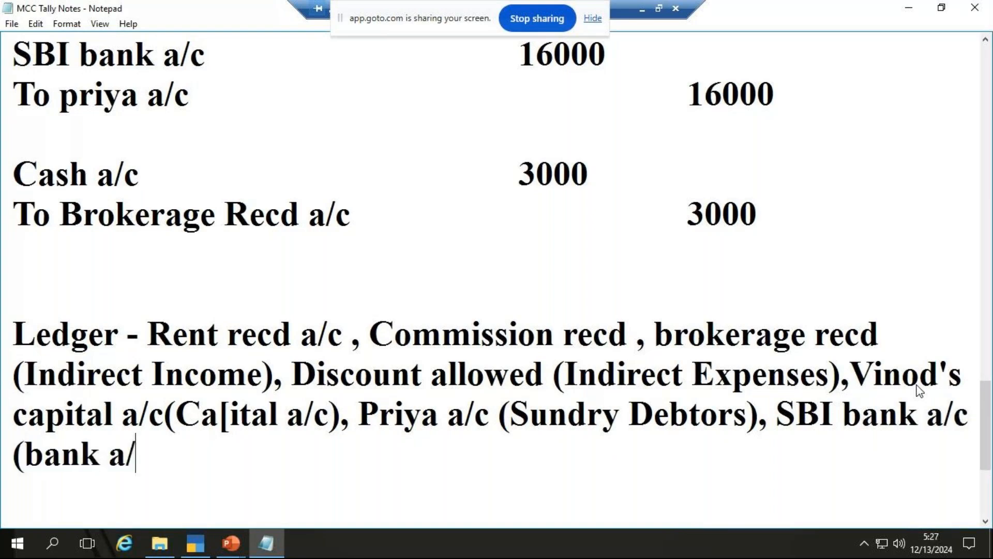
type("c)")
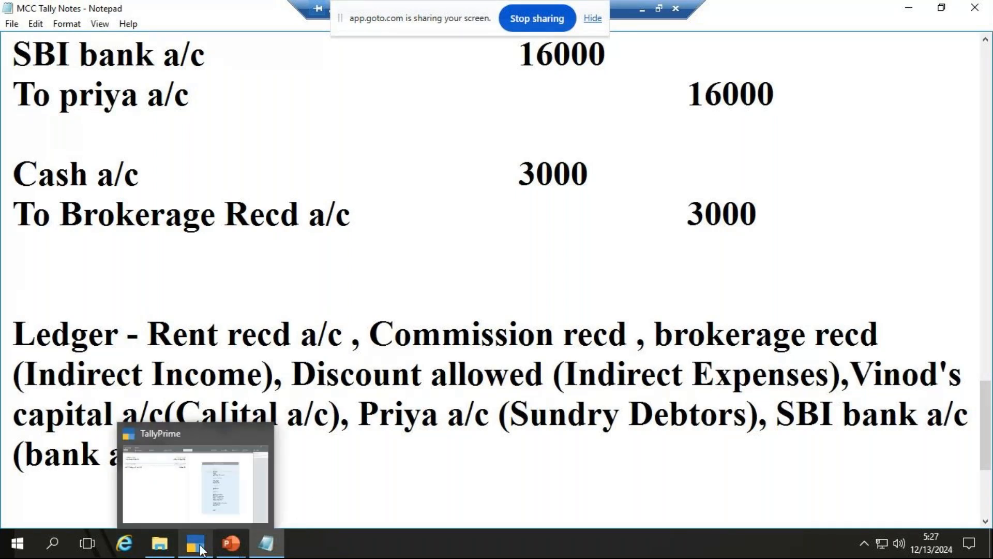
Step: Switch to TallyPrime and open a blank ledger creation form for MCC College FY 2024-25
left_click(256, 505)
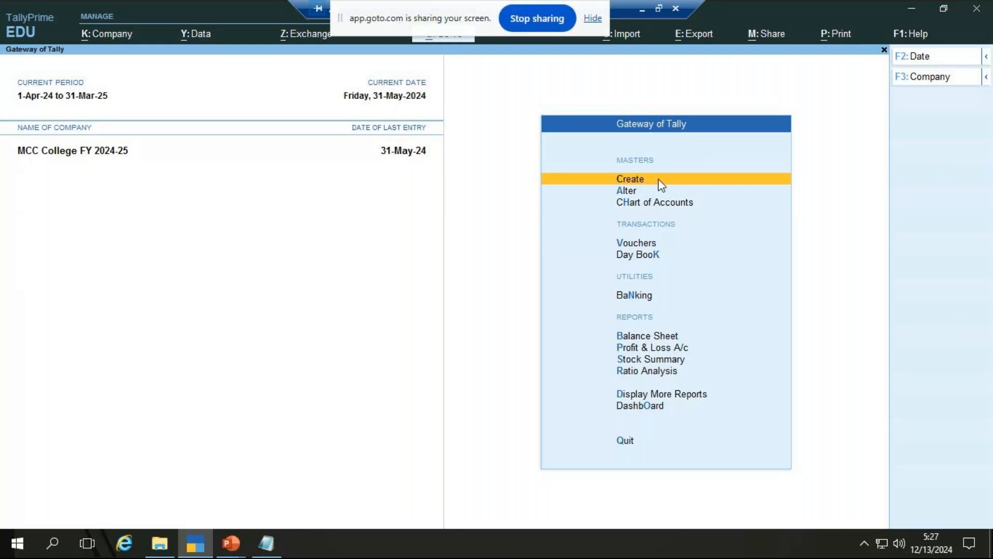
key("Return")
key("Down")
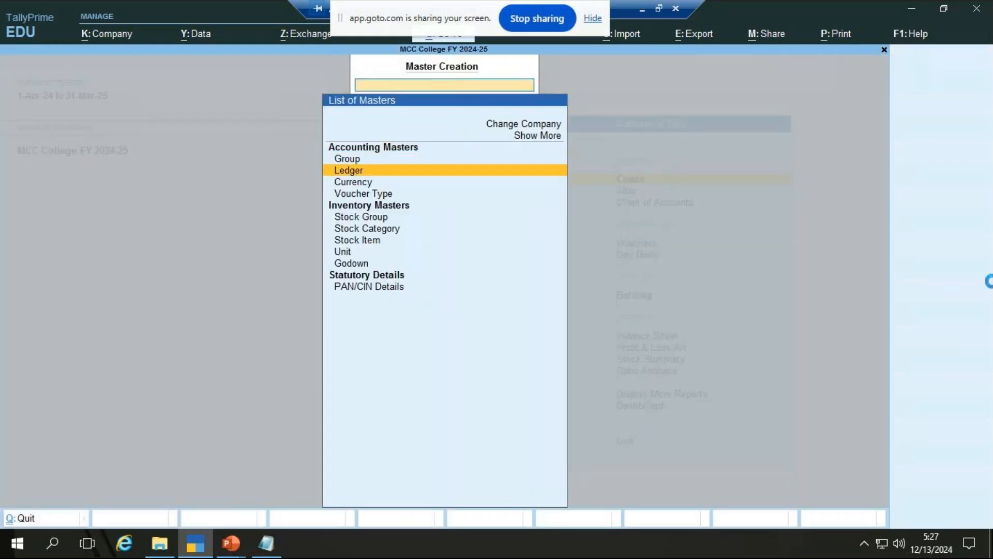
key("Return")
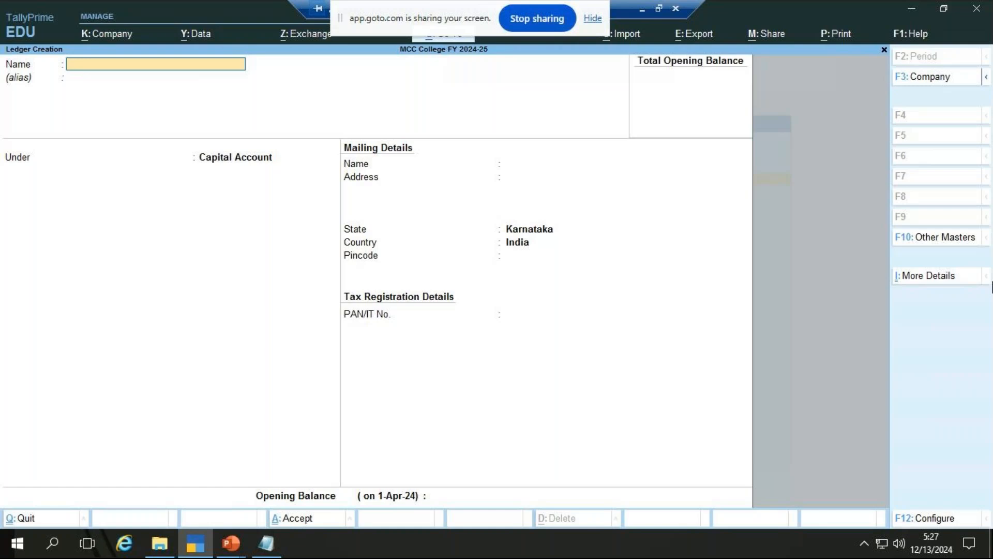
Step: Create the ledger "Rent Recd A/c" under Indirect Incomes, leaving its opening balance blank
type("Rent Recd a/c")
key("Return")
key("Return")
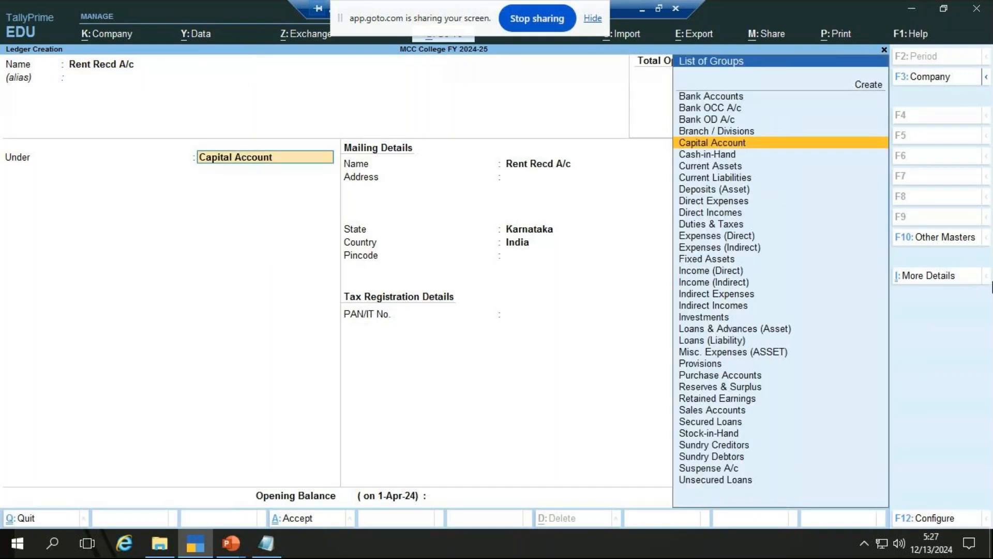
type("Ind")
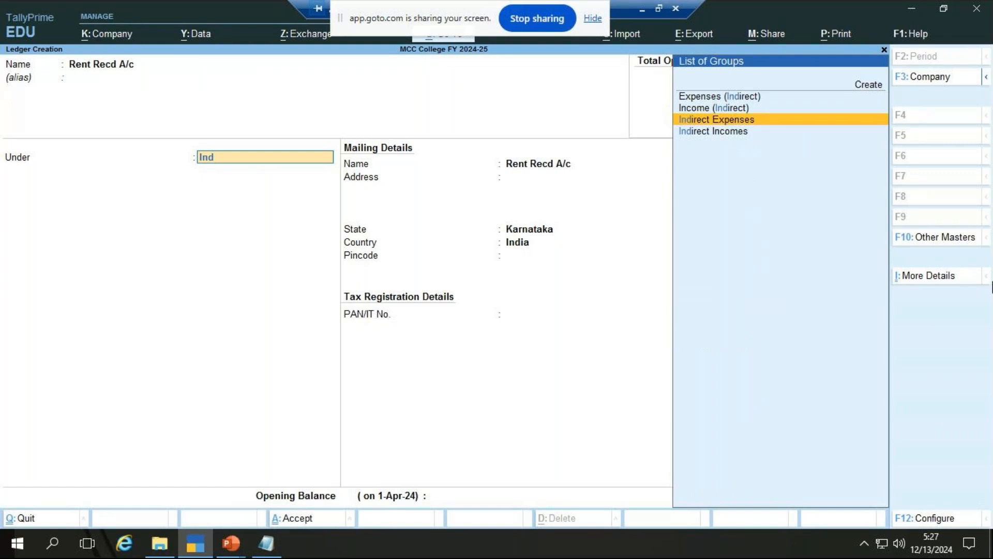
key("Down")
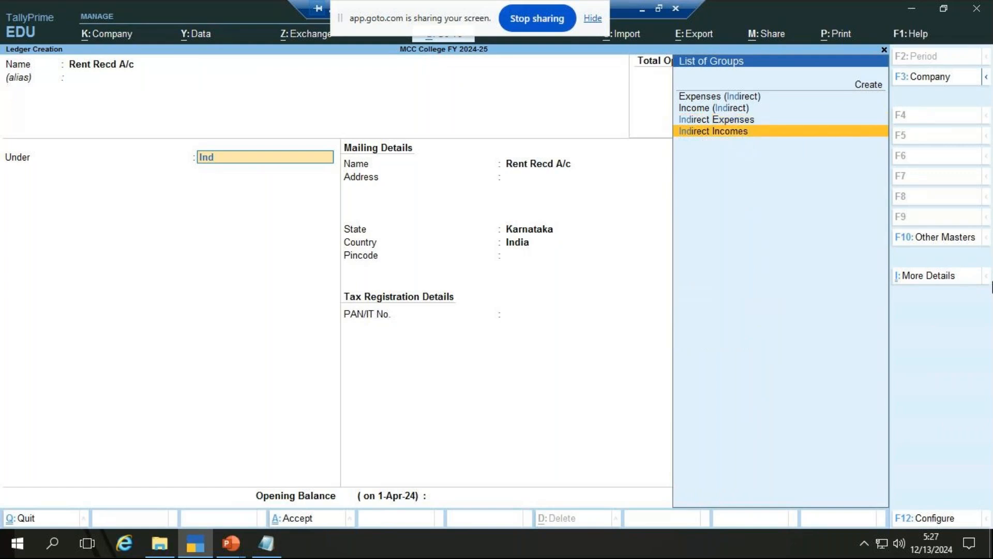
key("Return")
key("alt+Tab")
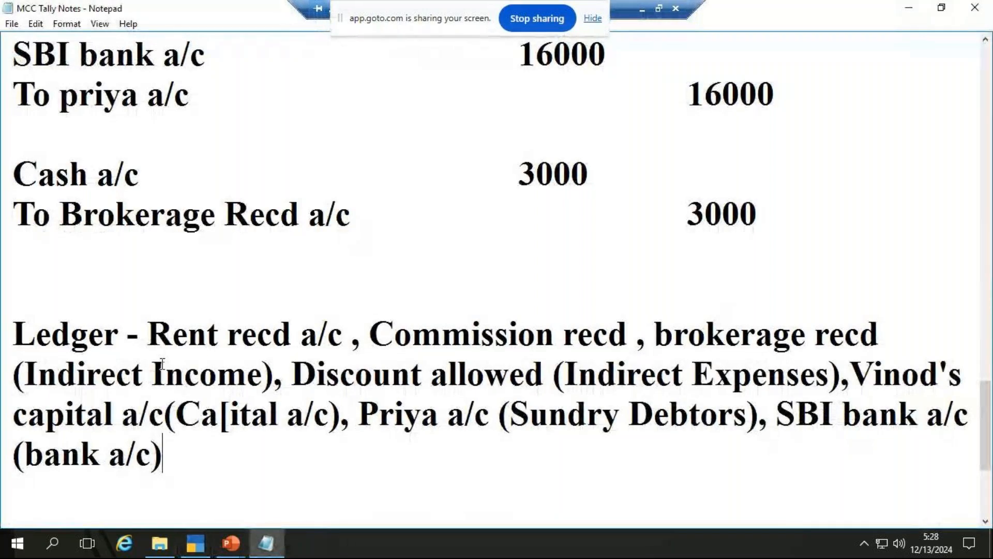
key("alt+Tab")
key("Return")
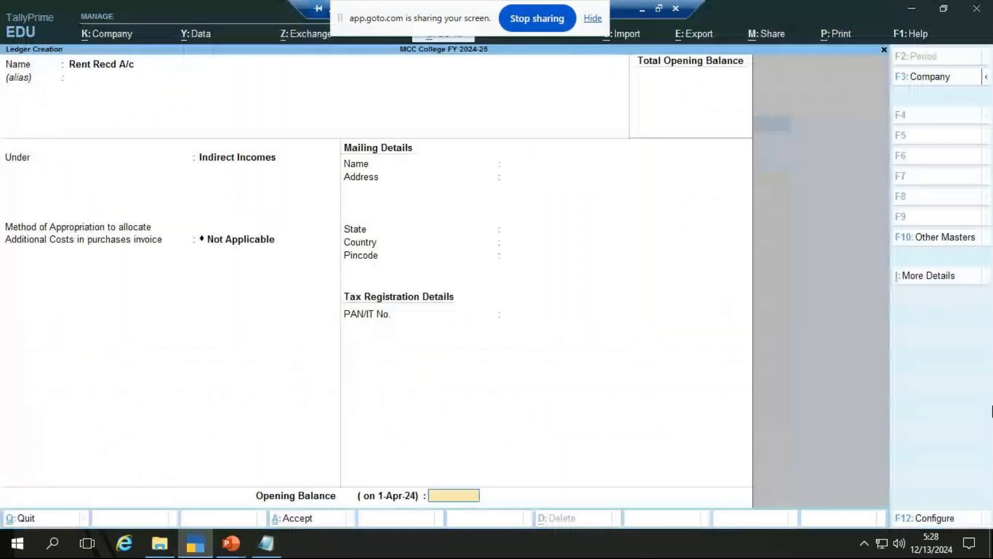
key("Return")
Step: Create and save the ledger "Commission Recd A/c", keeping it under Indirect Incomes
type("Co")
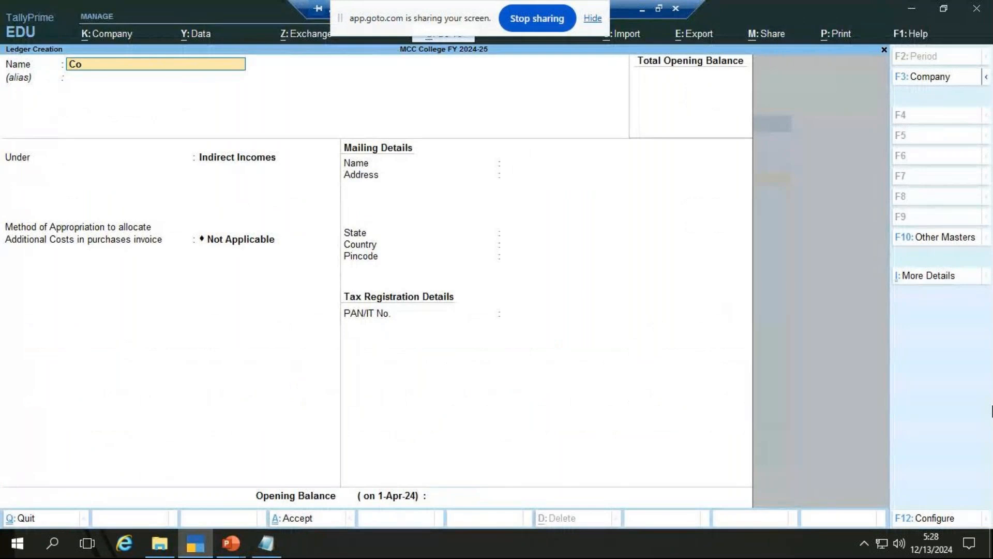
type("mmission Recd Ac")
key("BackSpace")
key("BackSpace")
type("a/c")
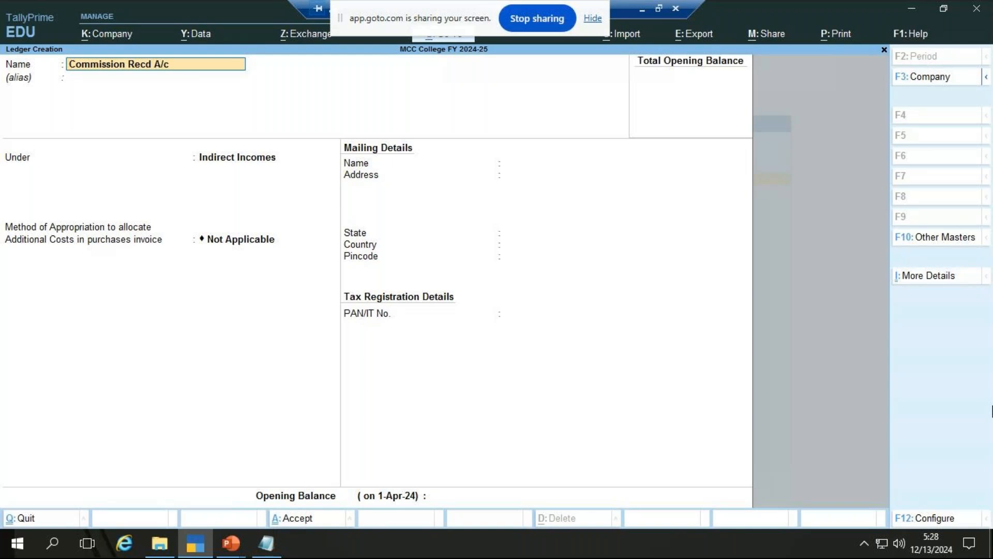
key("ctrl")
key("ctrl+BackSpace")
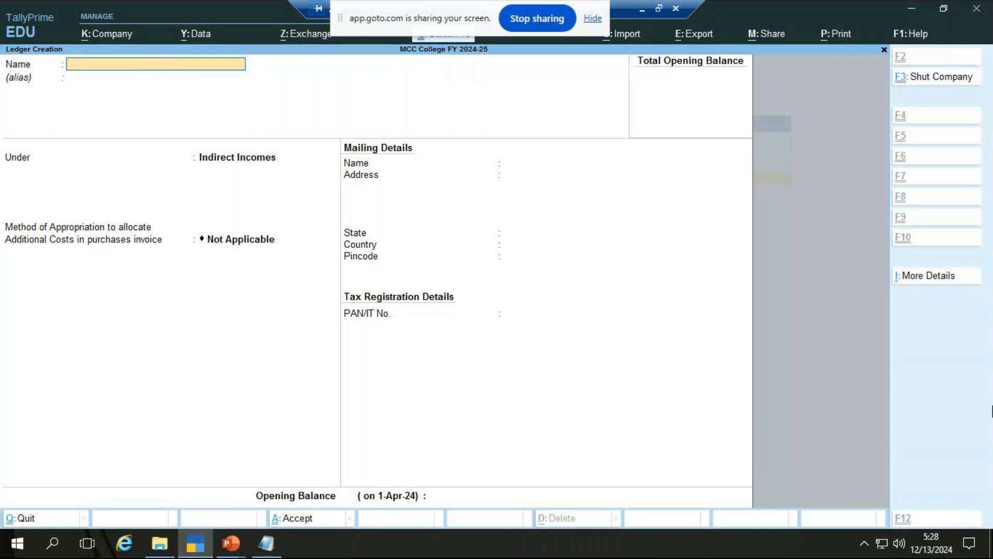
Step: Name the next ledger "Brokerage Recd A/c", keeping Indirect Incomes as its group
type("Broke")
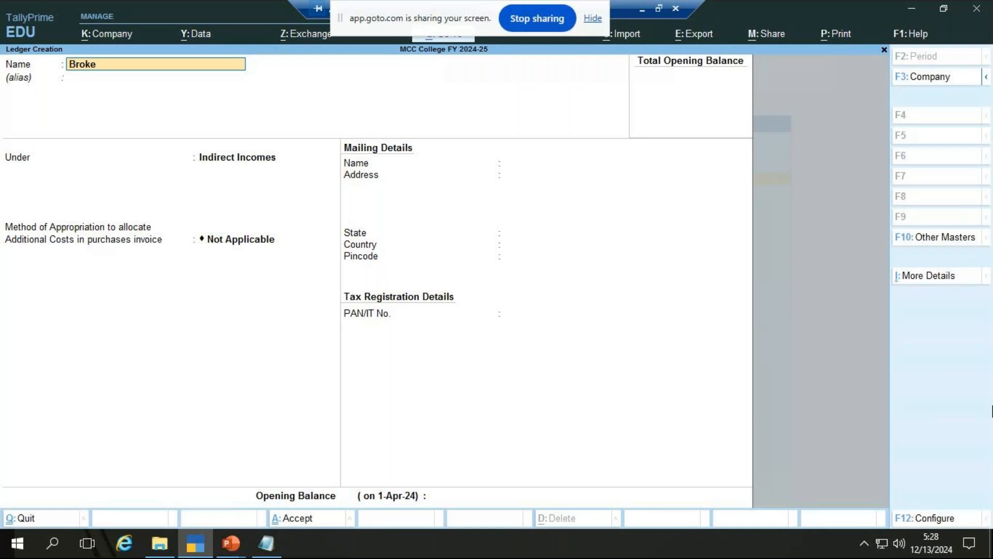
type("rage Recd a/c")
key("ctrl")
Step: Switch to the local desktop, lower the headset speaker volume to 3, and return to the remote session with TallyPrime
left_click(901, 545)
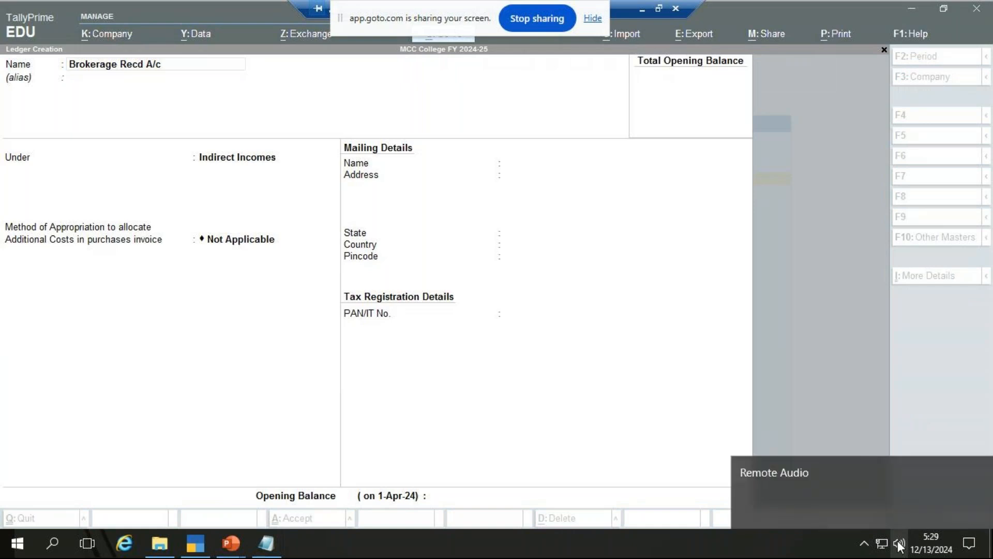
left_click(645, 8)
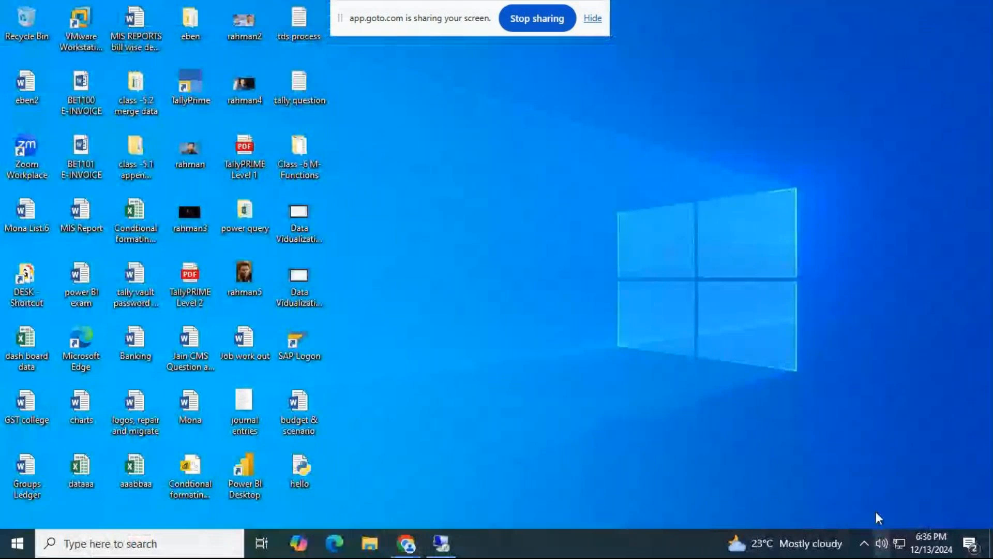
left_click(882, 543)
left_click_drag(923, 506, 785, 508)
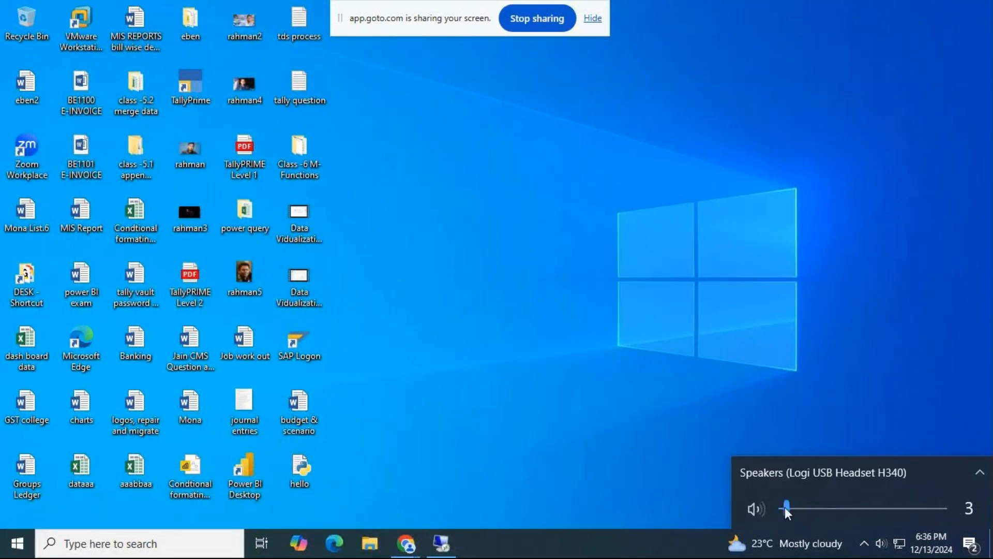
left_click(859, 337)
left_click(441, 543)
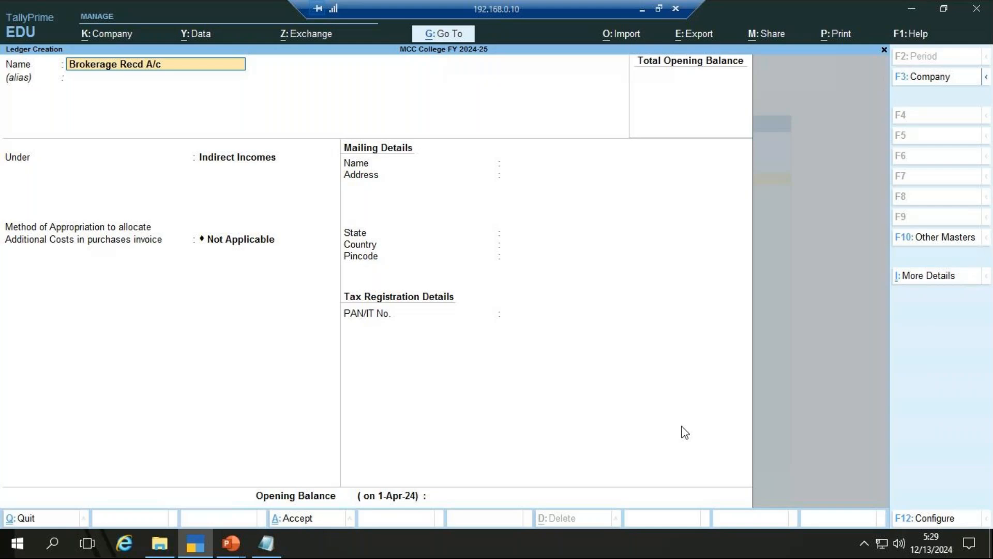
Step: Save the brokerage ledger, and create the ledger "Discount Allowed A/c" under Indirect Expenses
key("ctrl+a")
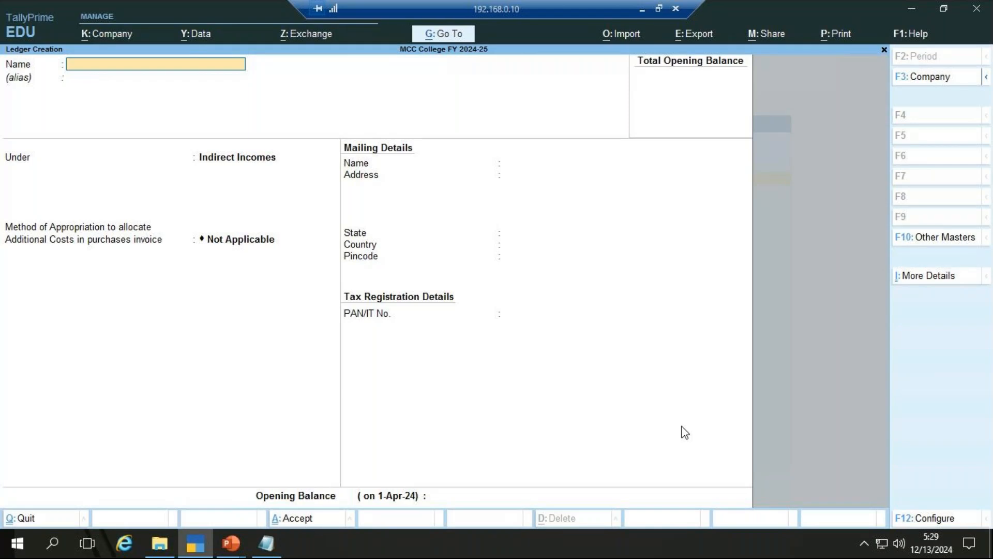
type("Discount Allowed a/c")
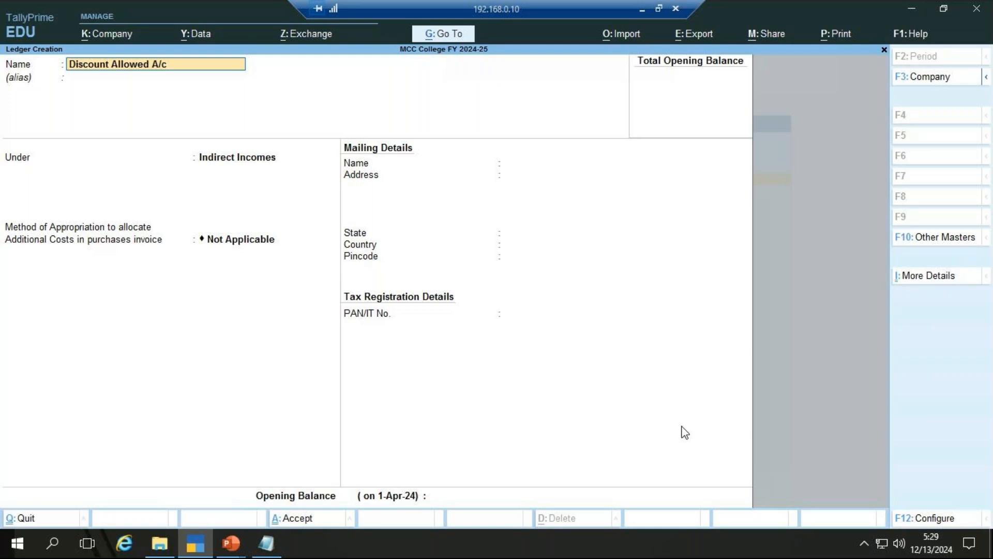
key("Return")
key("Return")
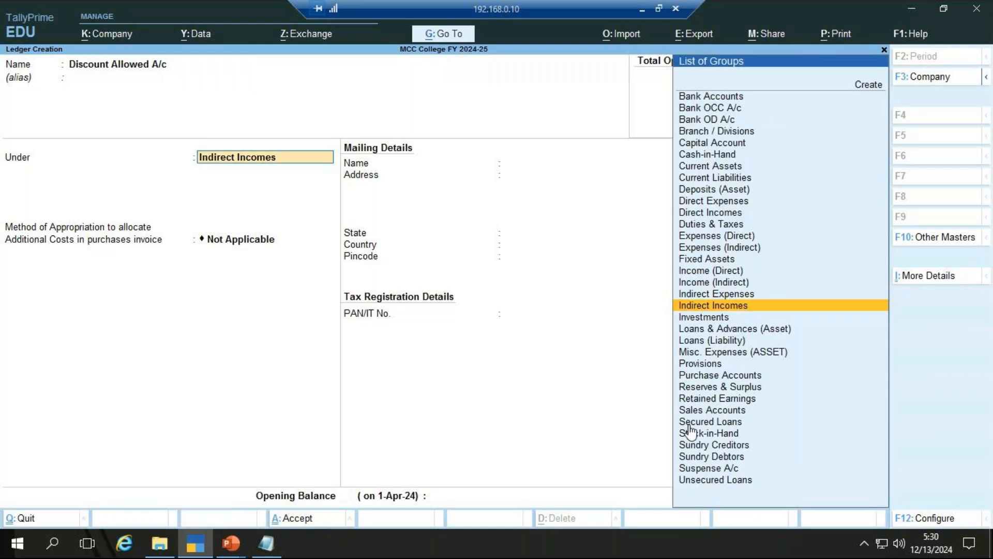
key("Up")
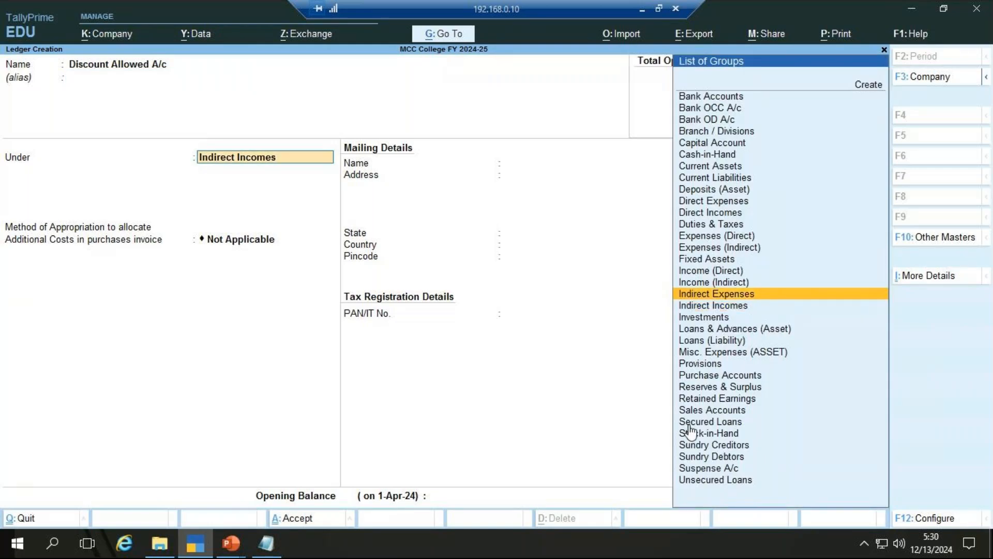
key("Return")
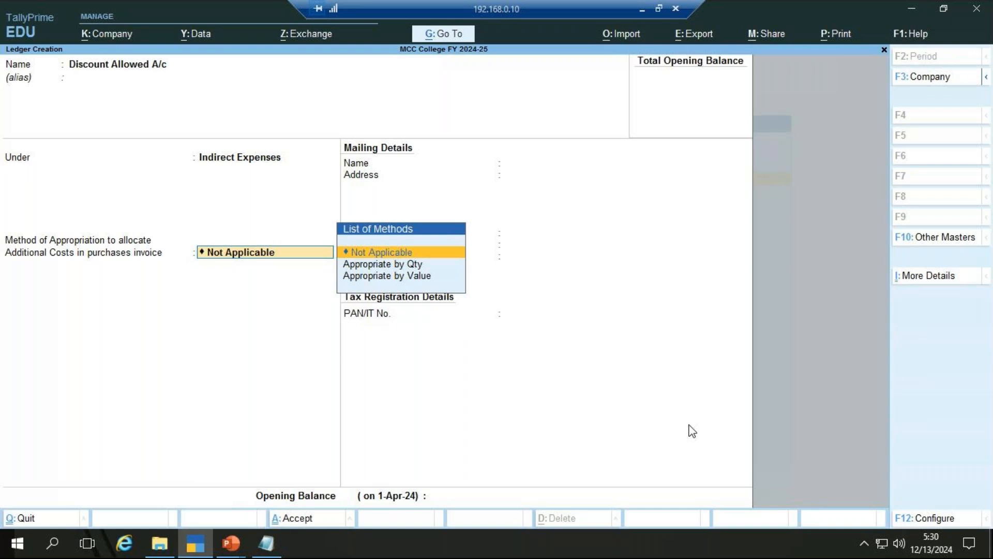
left_click(303, 520)
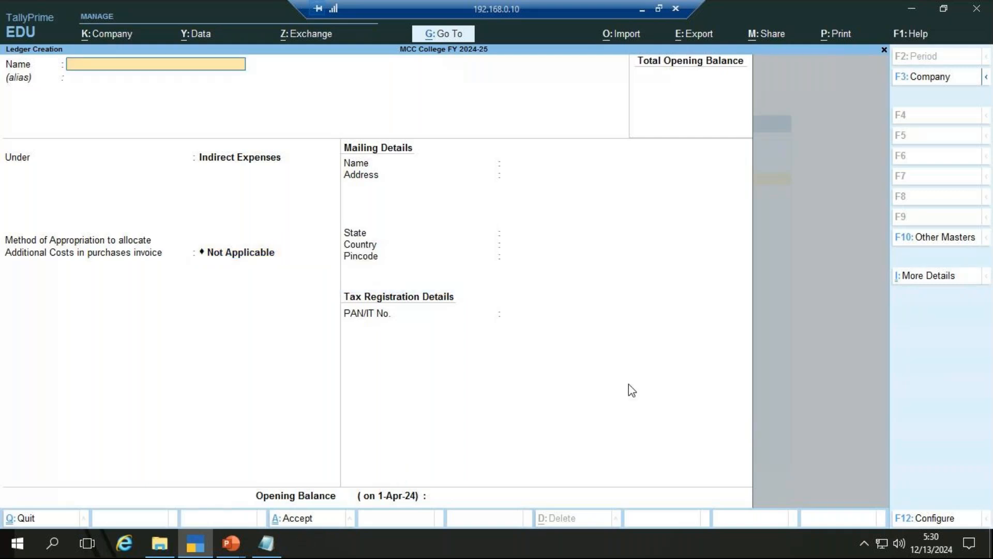
Step: Create and save the owner's capital ledger, named as in the notes, under Capital Account
key("alt+Tab")
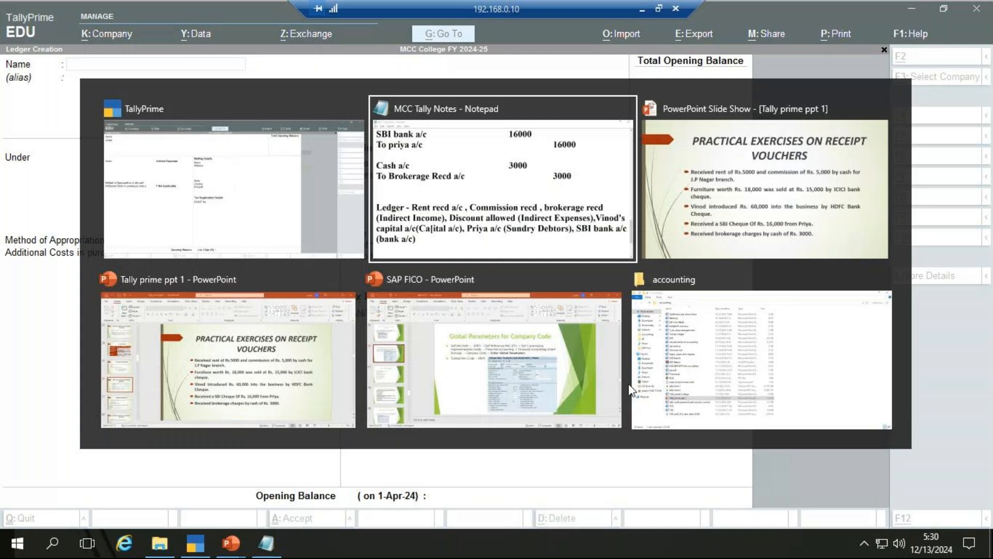
key("alt+shift+Tab")
type("Vin")
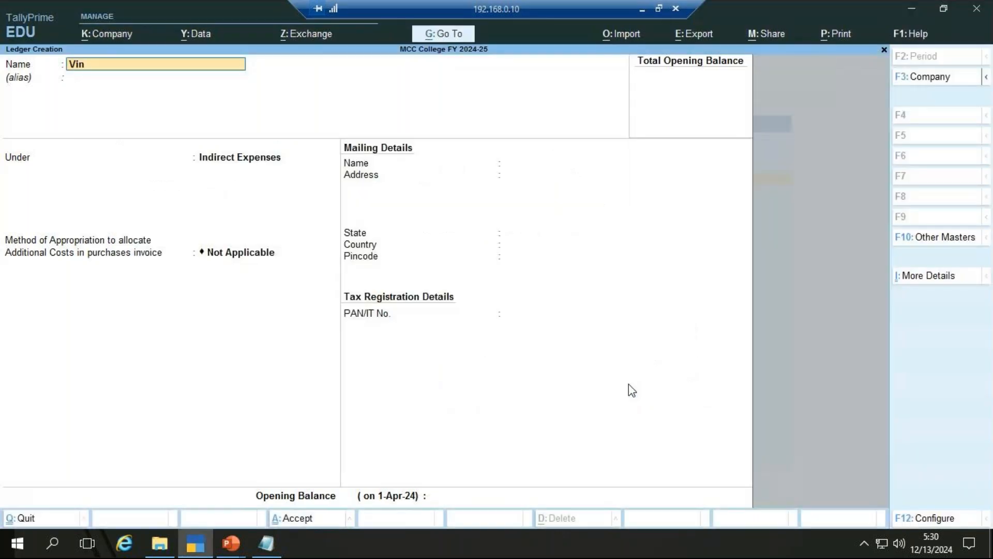
type("od's Capital A/c")
key("Return")
key("Return")
type("Ca")
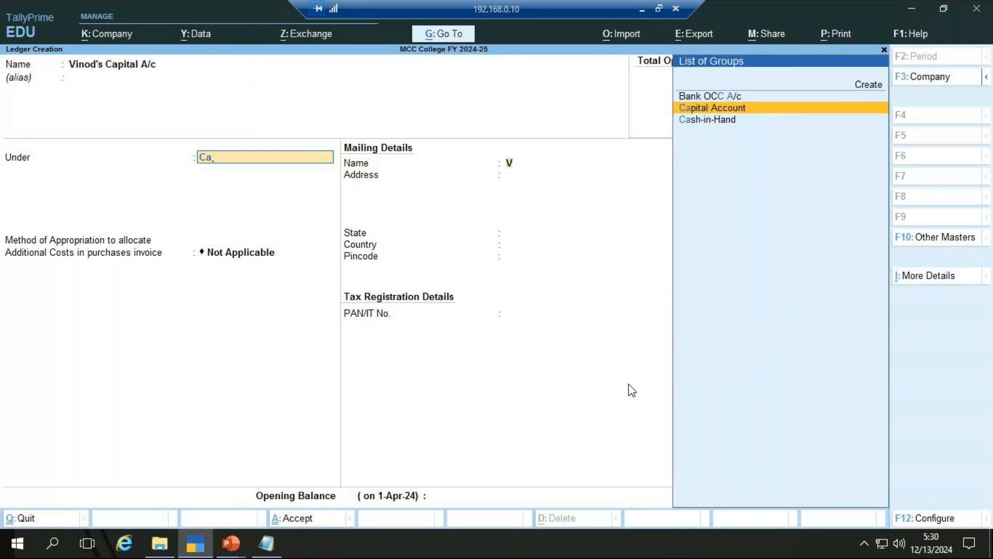
key("Return")
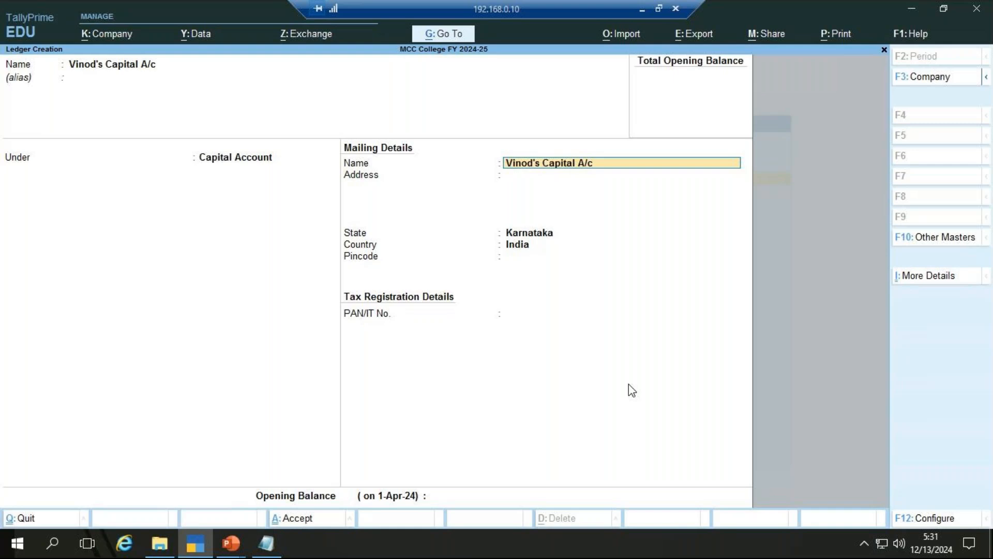
key("ctrl")
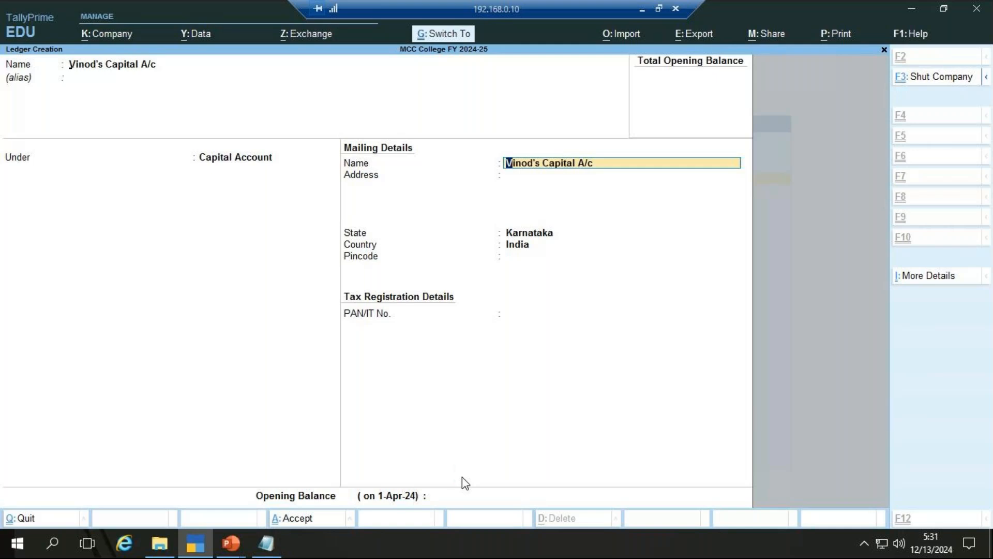
key("ctrl+a")
Step: Switch to the MCC Tally Notes file and correct "Ca[ital a/c" to "Capital a/c" in the Ledger line
key("alt")
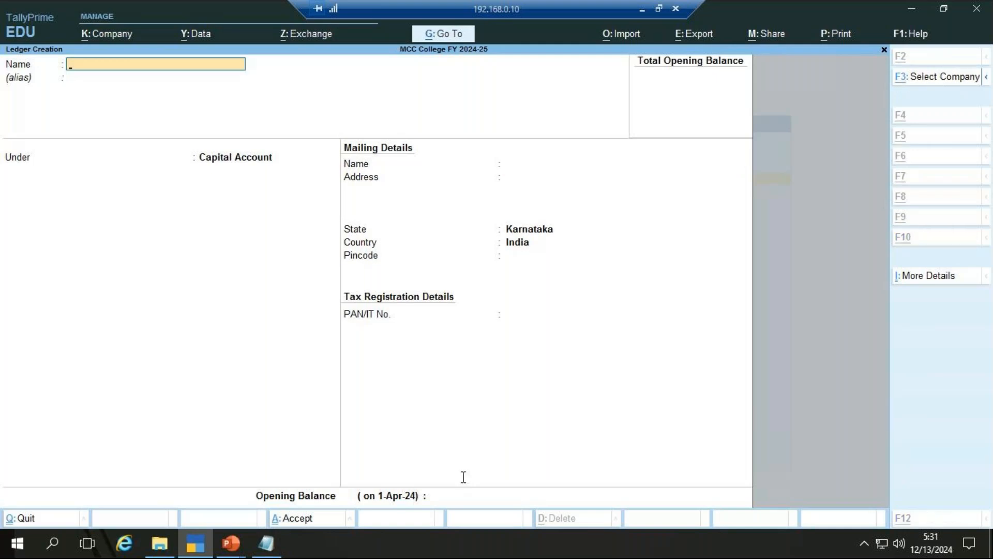
key("alt+Tab")
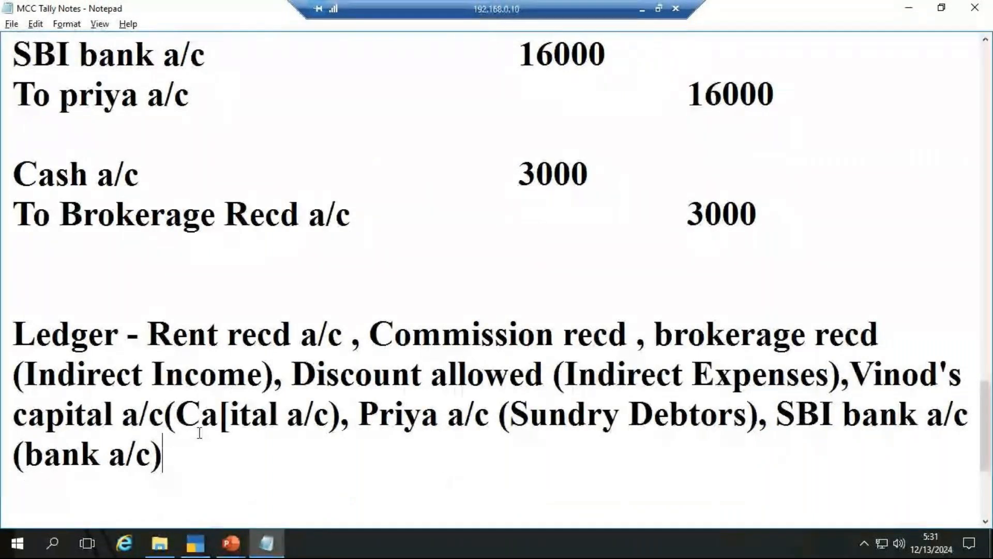
left_click(229, 424)
key("BackSpace")
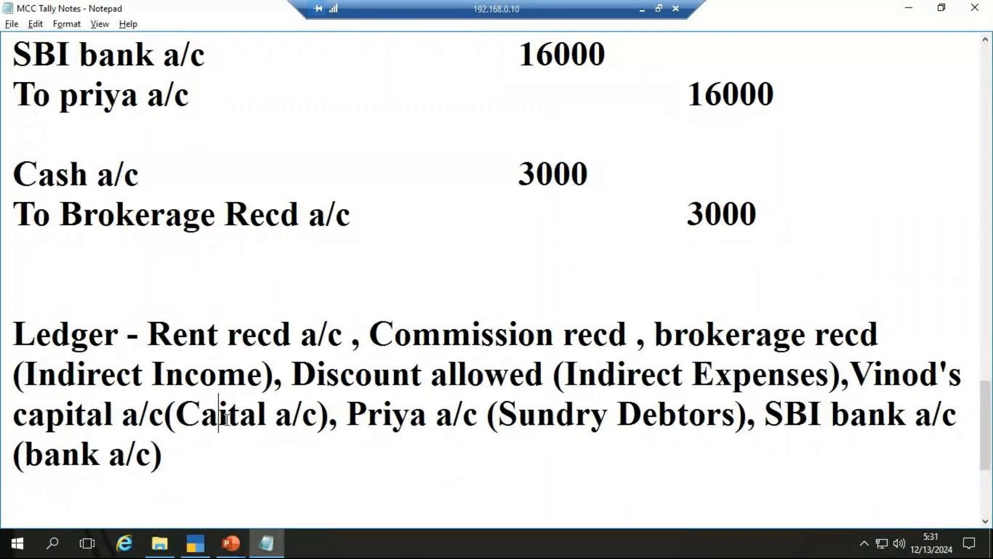
type("p")
Step: Switch back to TallyPrime and create the customer's ledger from the notes under Sundry Debtors, keeping bill-by-bill balances at Yes
key("alt+Tab")
type("Priaya")
key("BackSpace")
key("BackSpace")
key("BackSpace")
type("y")
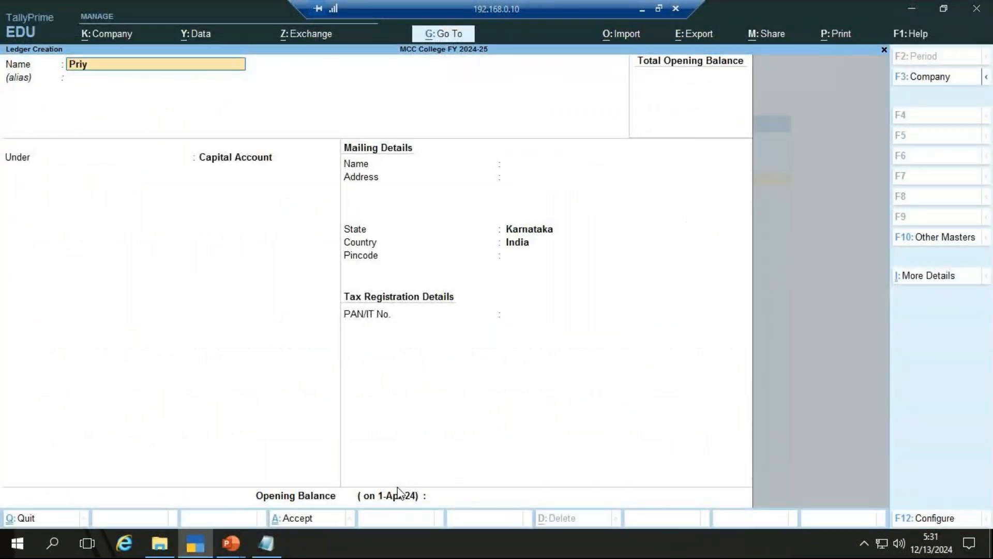
type("a a/c")
key("Return")
key("Return")
type("Su")
key("Down")
key("Return")
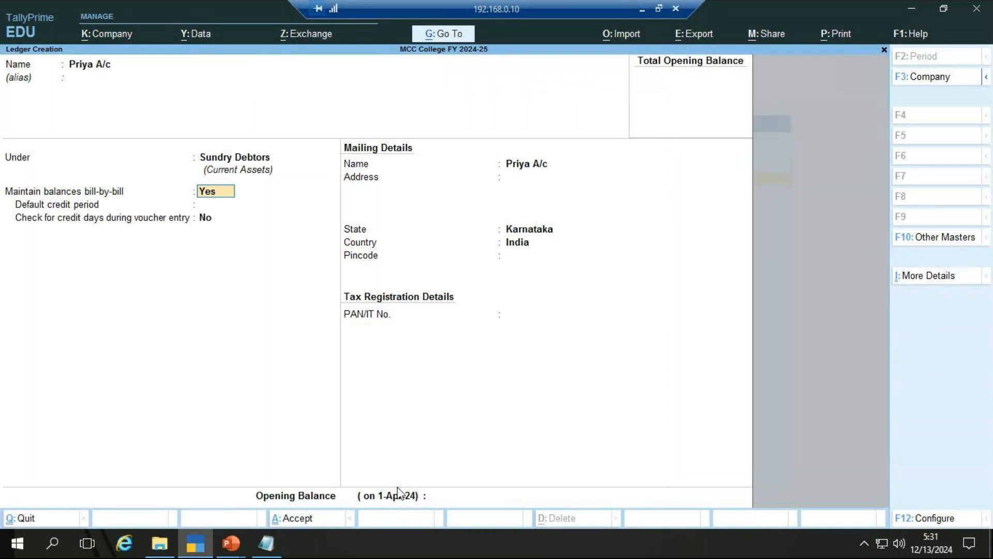
key("ctrl+a")
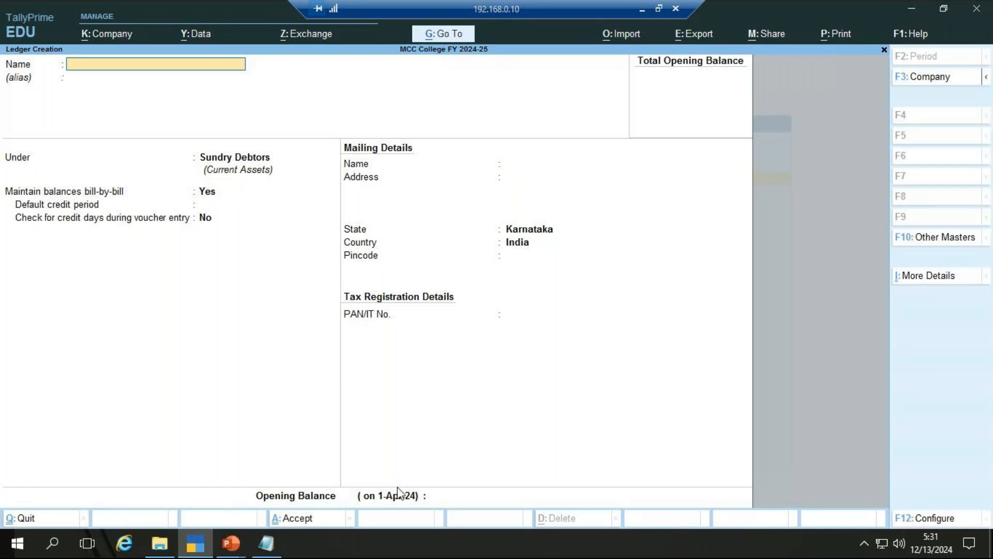
Step: Create and save the ledger "SBI Bank A/c" under Bank Accounts with no account number, and start leaving ledger creation
type("SBI Bank A/c")
key("Return")
key("Return")
type("Ba")
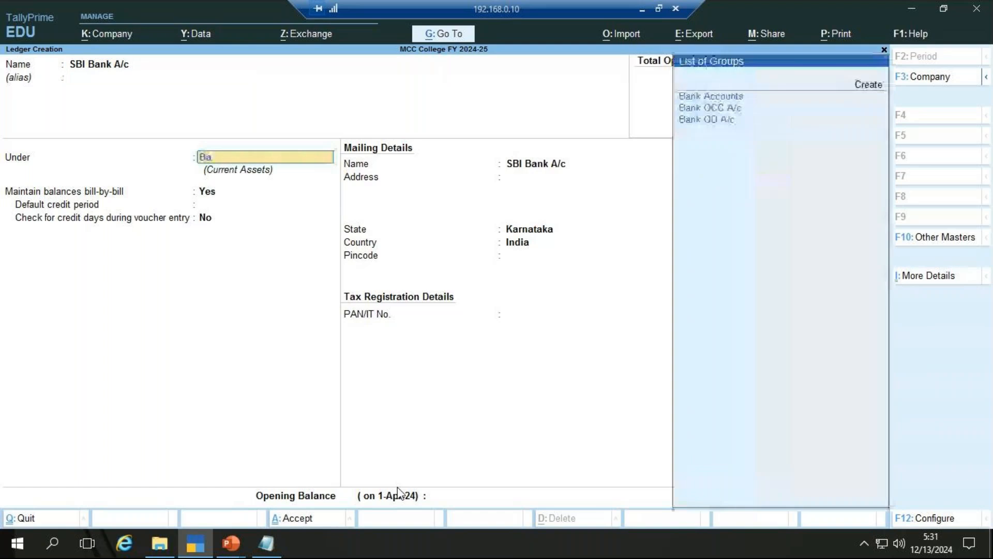
key("Return")
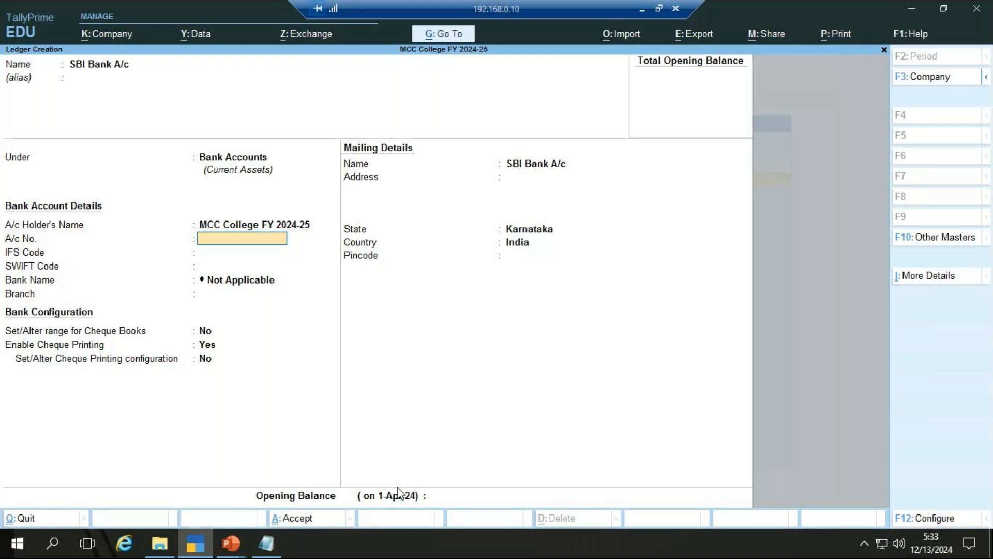
key("ctrl")
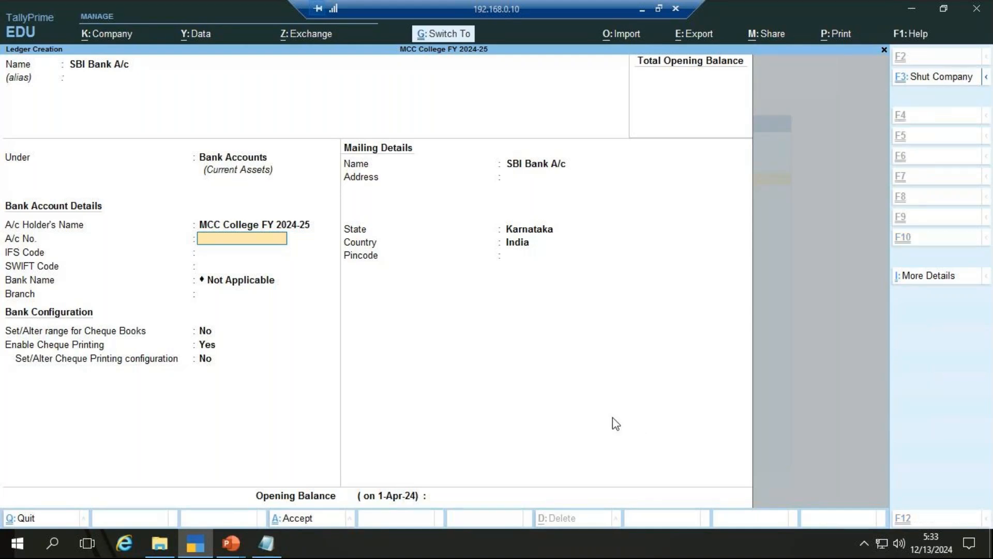
key("ctrl+a")
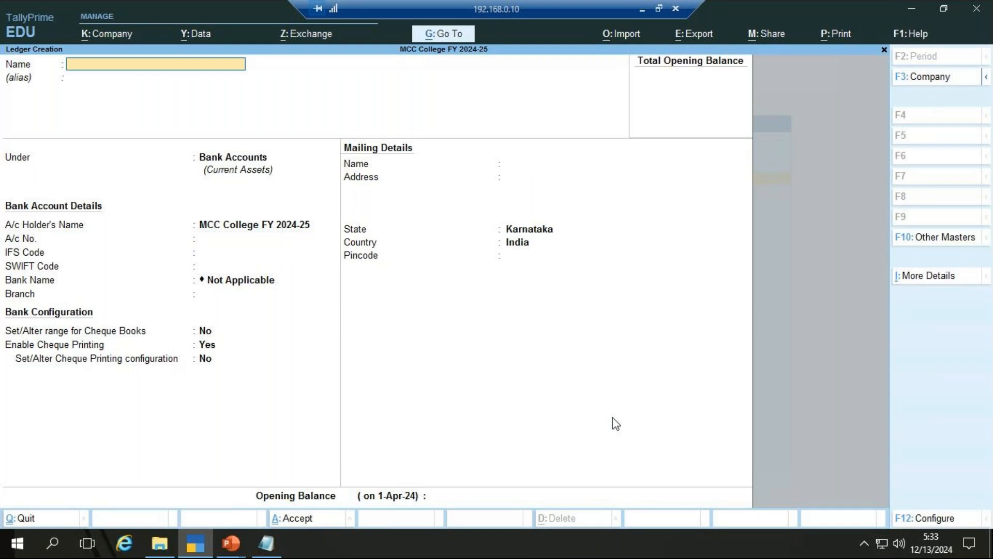
key("Escape")
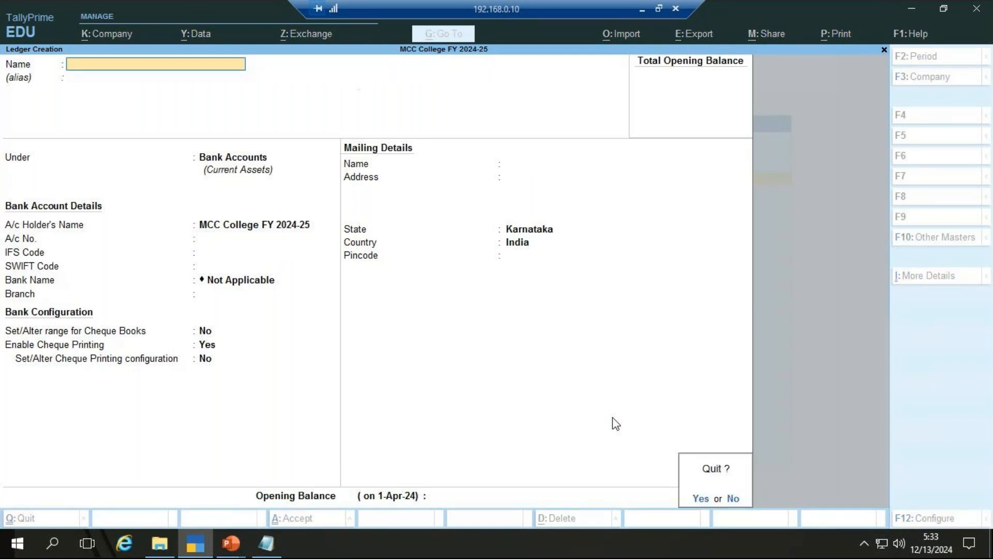
Step: Leave ledger creation and start a Receipt voucher dated 2-Jun-24
key("Return")
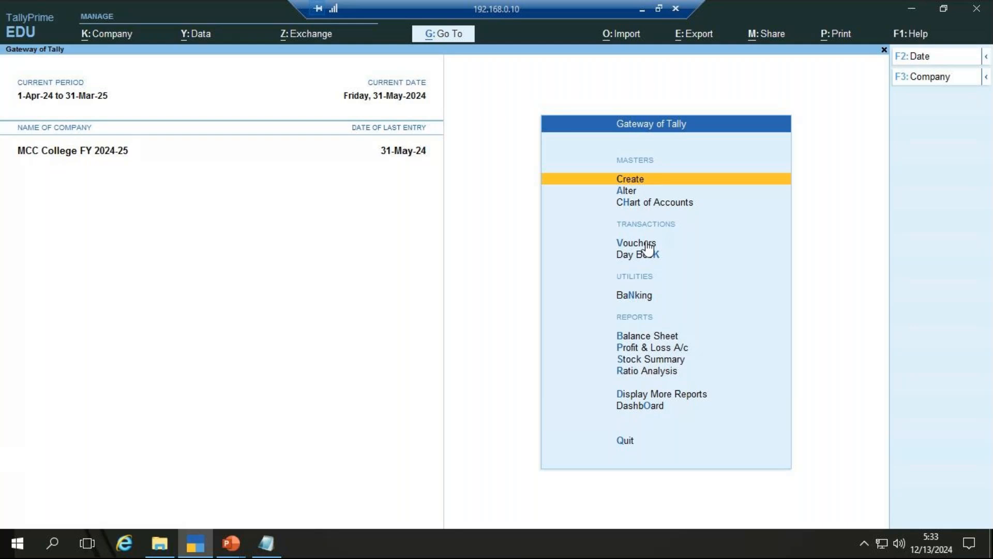
key("Down")
key("Down")
key("Down")
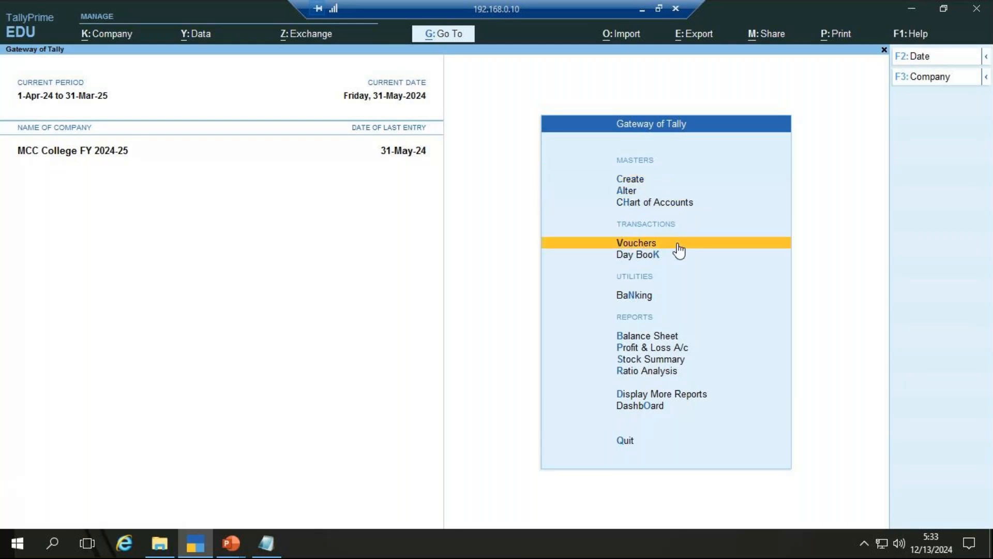
left_click(679, 249)
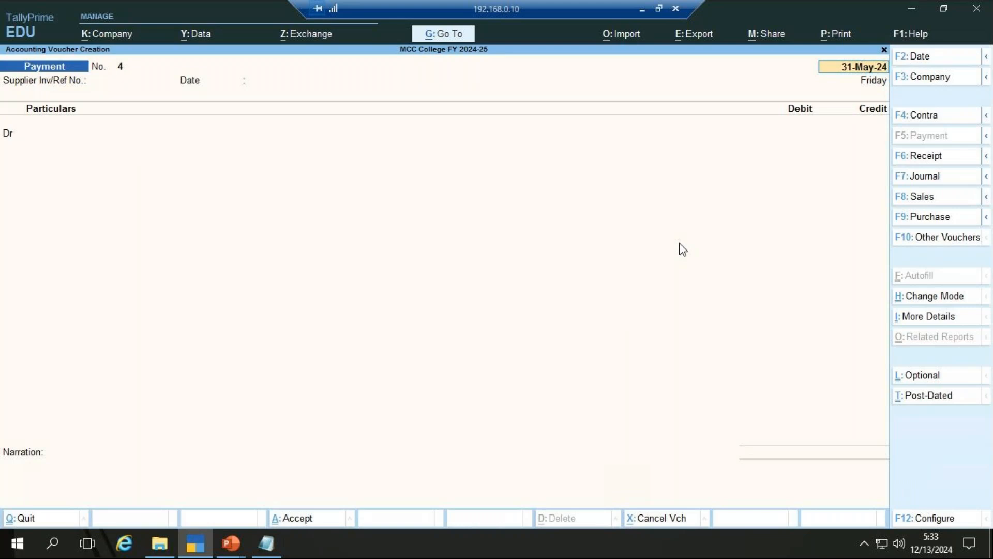
left_click(929, 161)
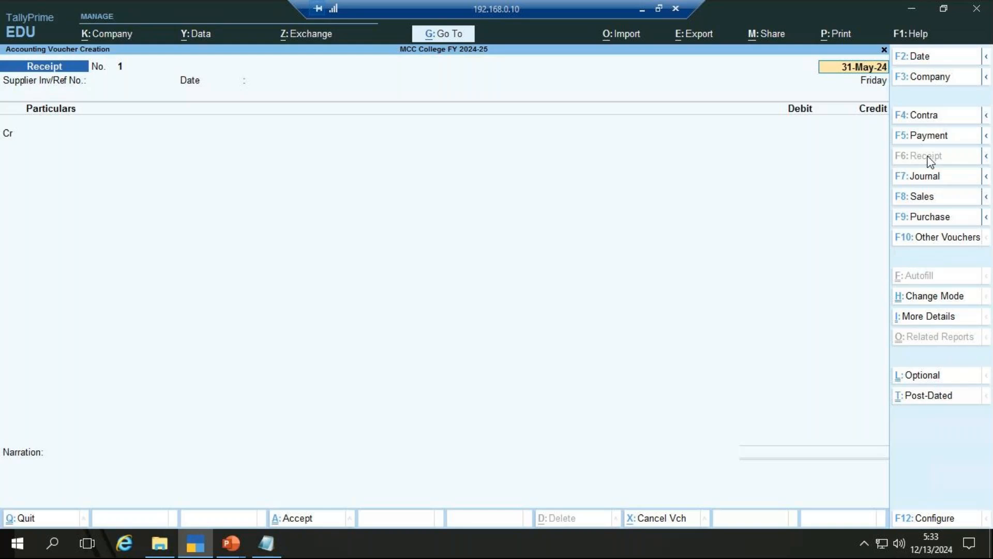
key("F2")
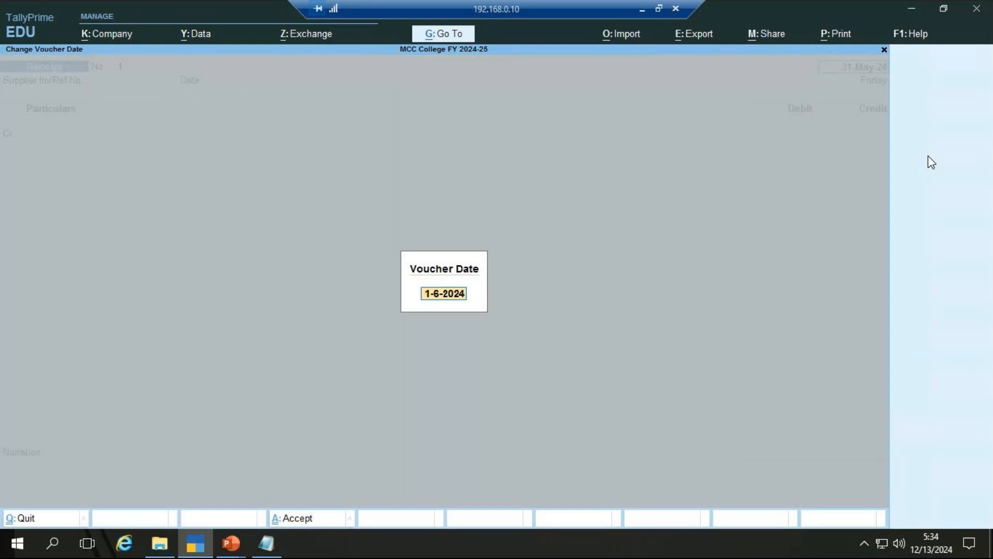
type("2.6")
key("Return")
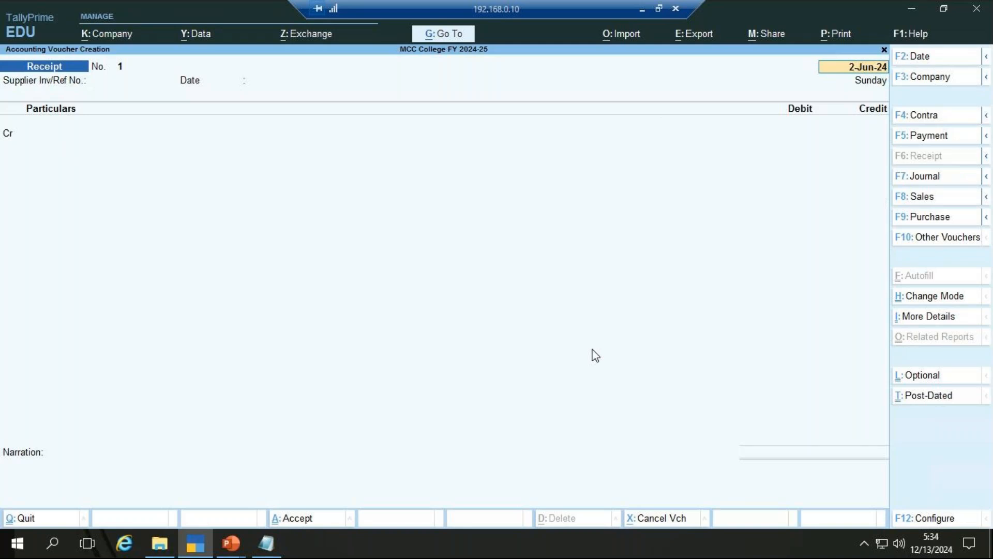
Step: Check the receipt voucher exercises in the PowerPoint presentation and return to the voucher in TallyPrime
key("alt")
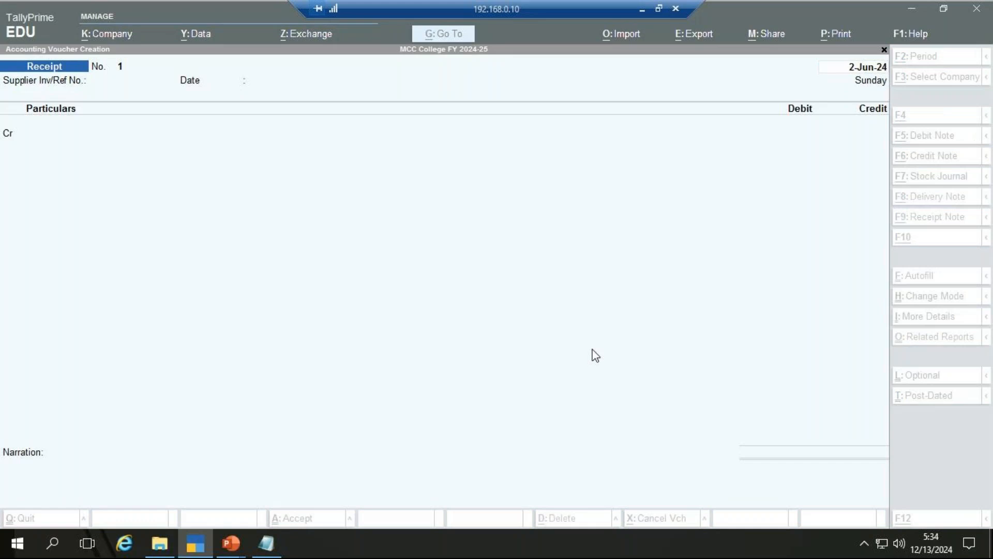
key("alt+Tab")
key("alt+Tab")
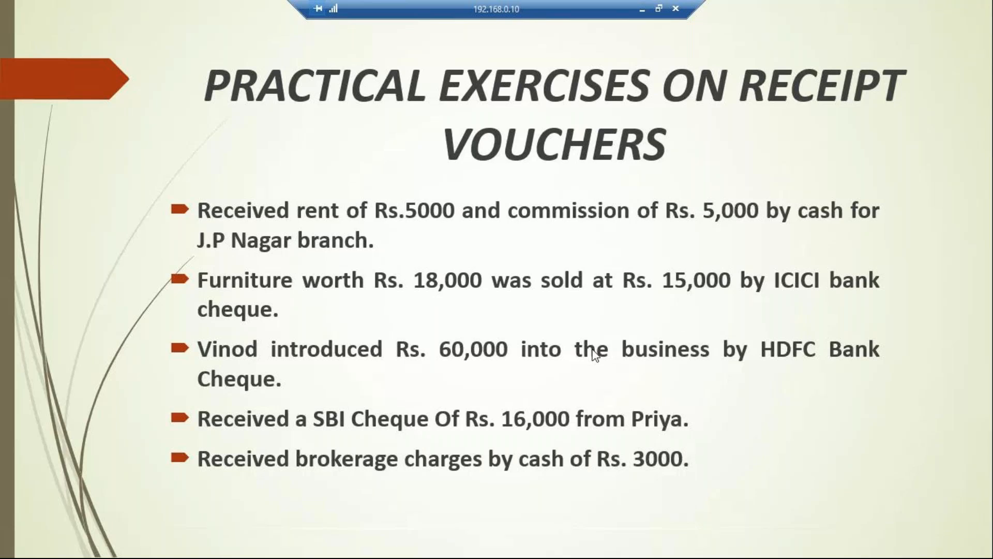
key("alt+Tab")
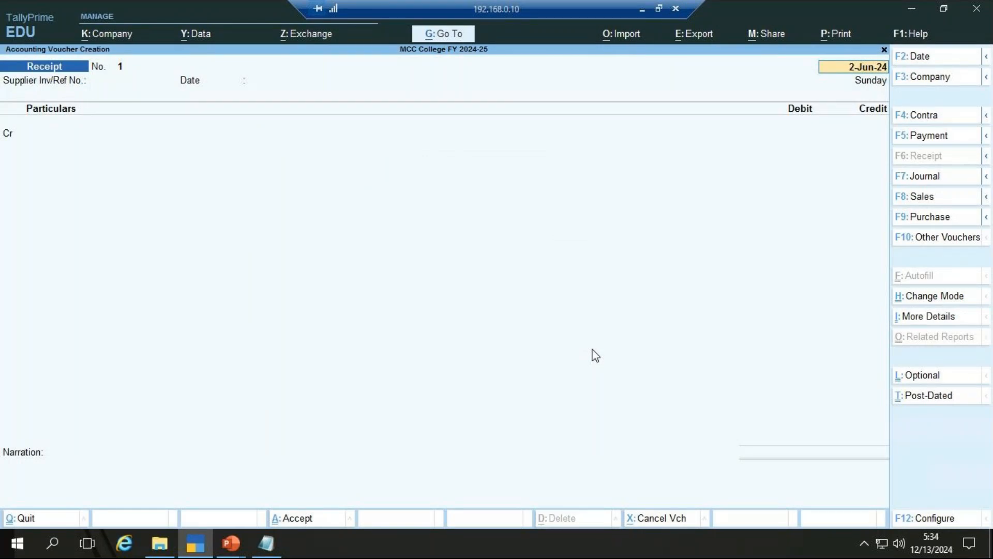
Step: Leave the supplier reference and its date blank, and credit Rent Recd A/c with 5000
key("Return")
key("Return")
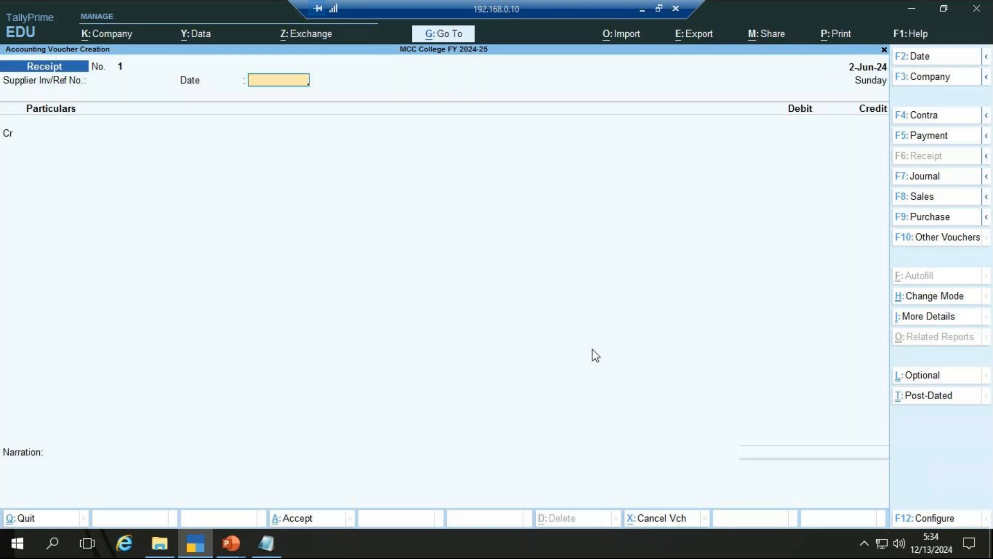
key("Return")
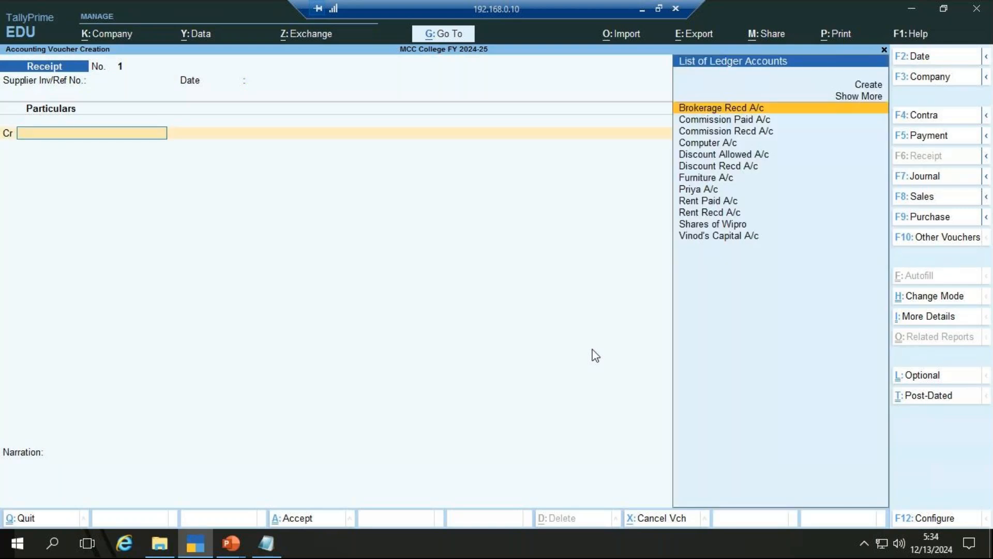
type("R")
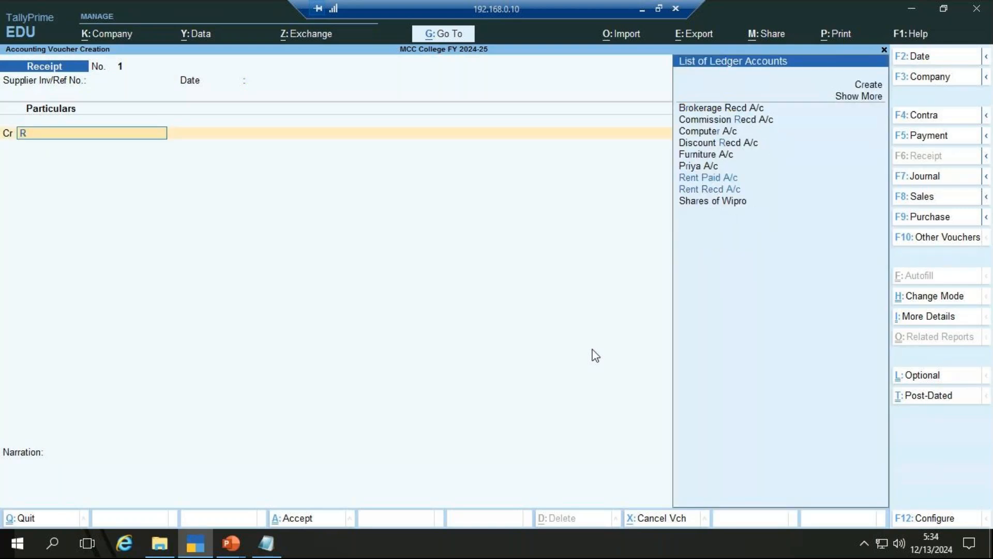
type("e")
key("Down")
key("Down")
key("Down")
key("Down")
key("Down")
key("Down")
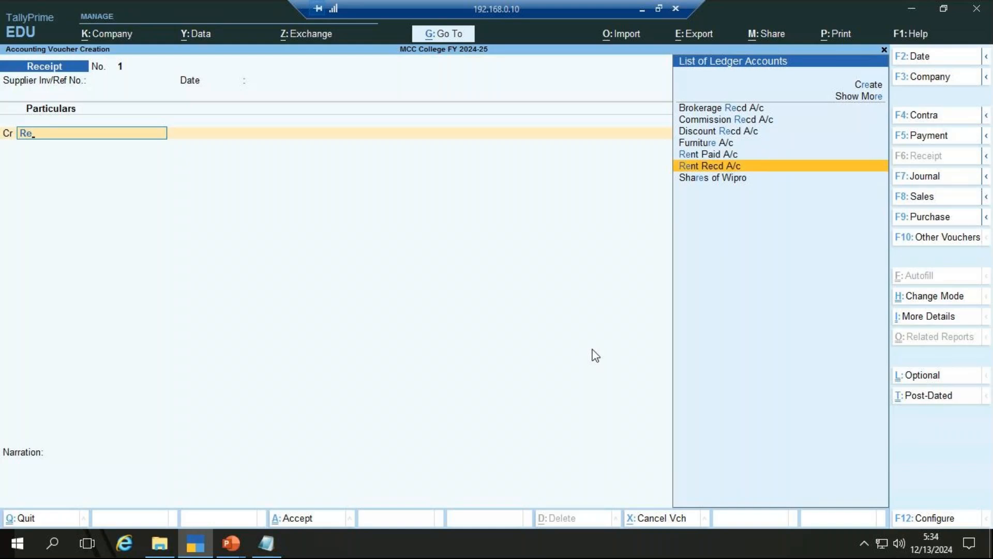
key("Return")
type("5000")
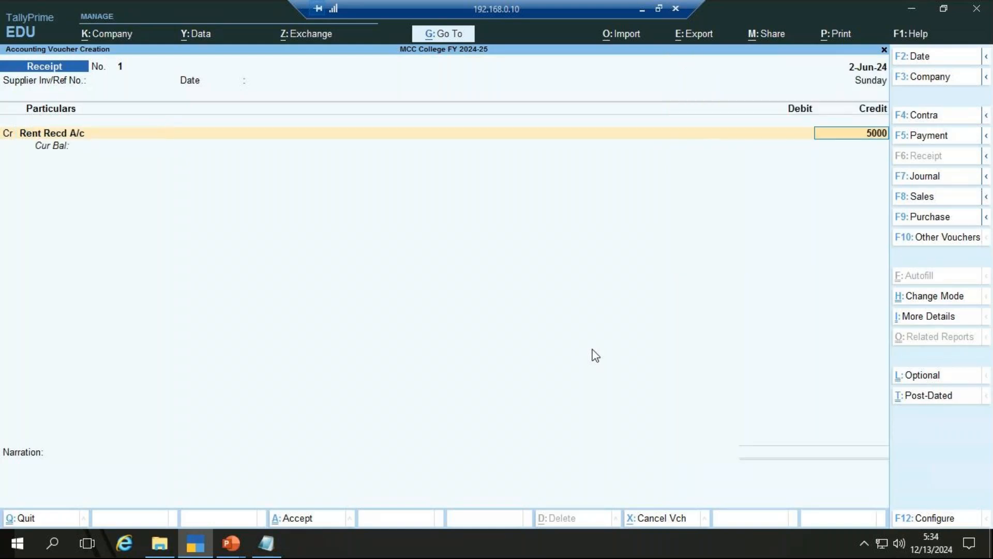
key("Return")
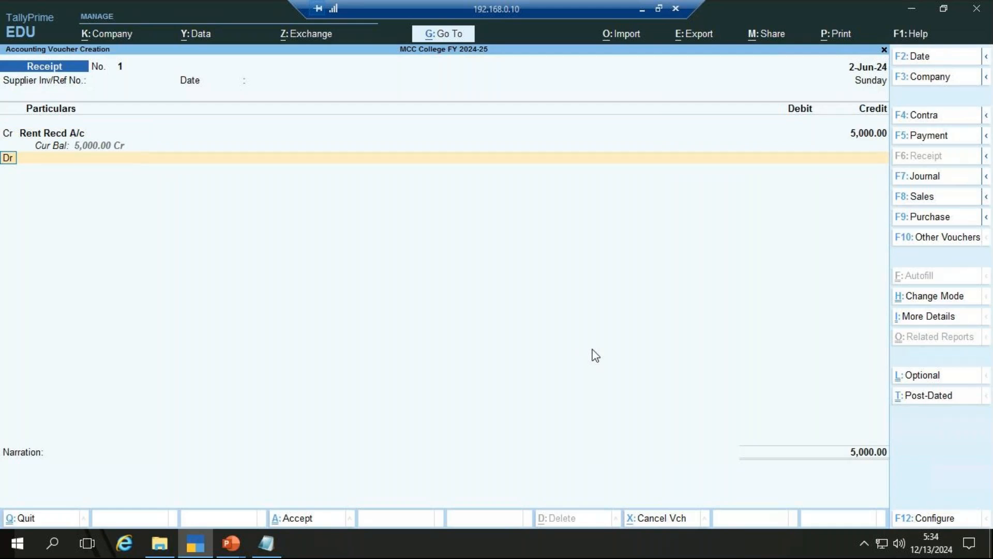
Step: Add a second credit line to the receipt for Commission Recd A/c with 5000
type("cr")
key("Return")
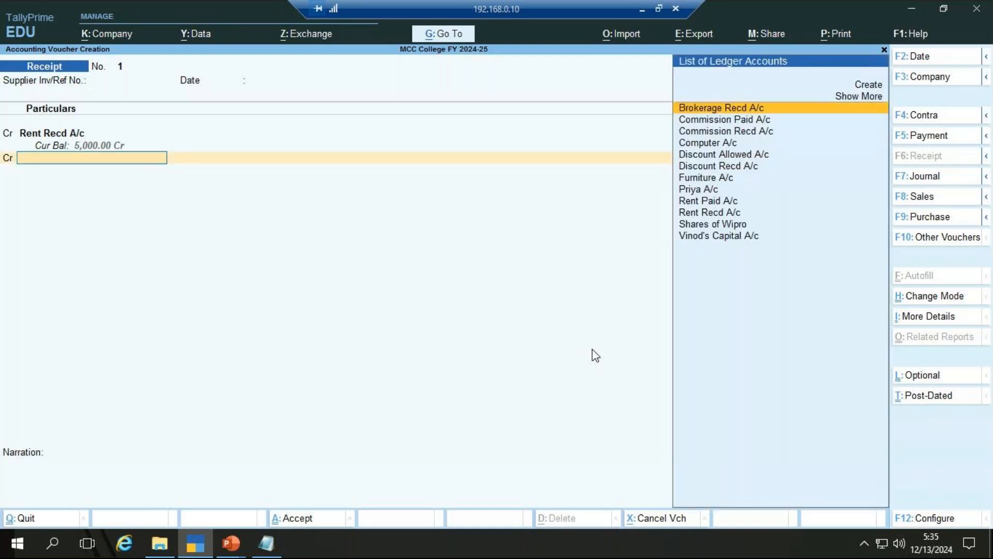
type("Co")
key("Up")
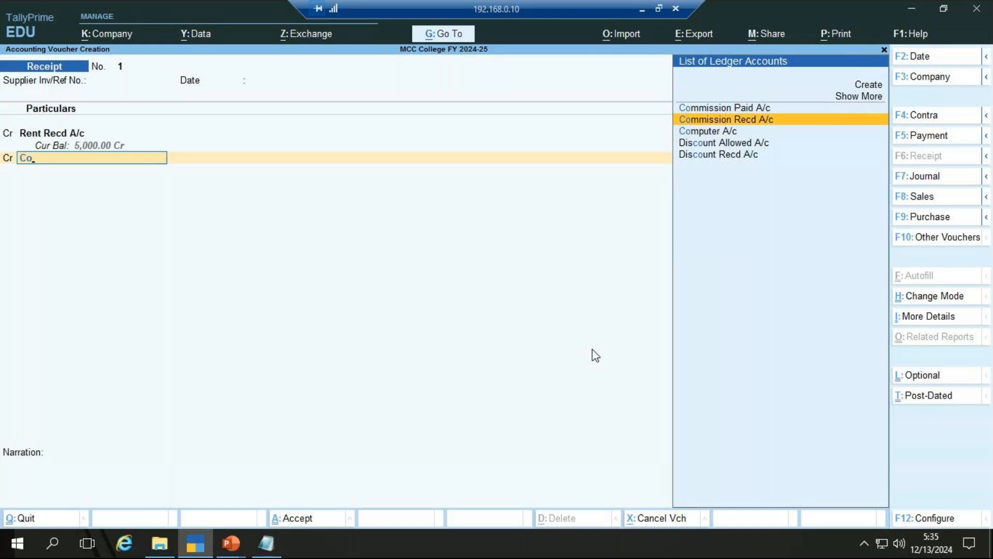
key("Return")
type("5000")
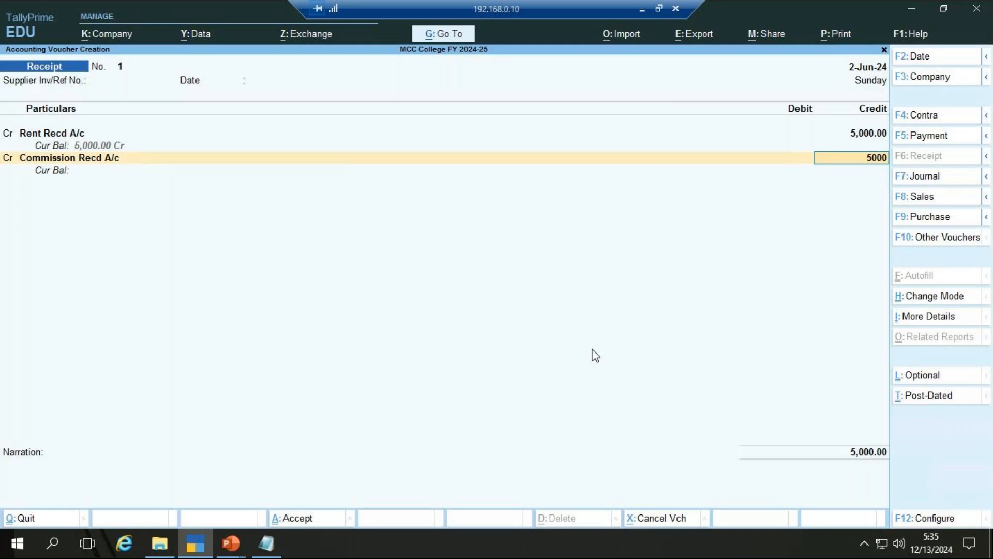
key("Return")
Step: Add a debit line for Cash with the balancing amount of 10,000.00
key("Return")
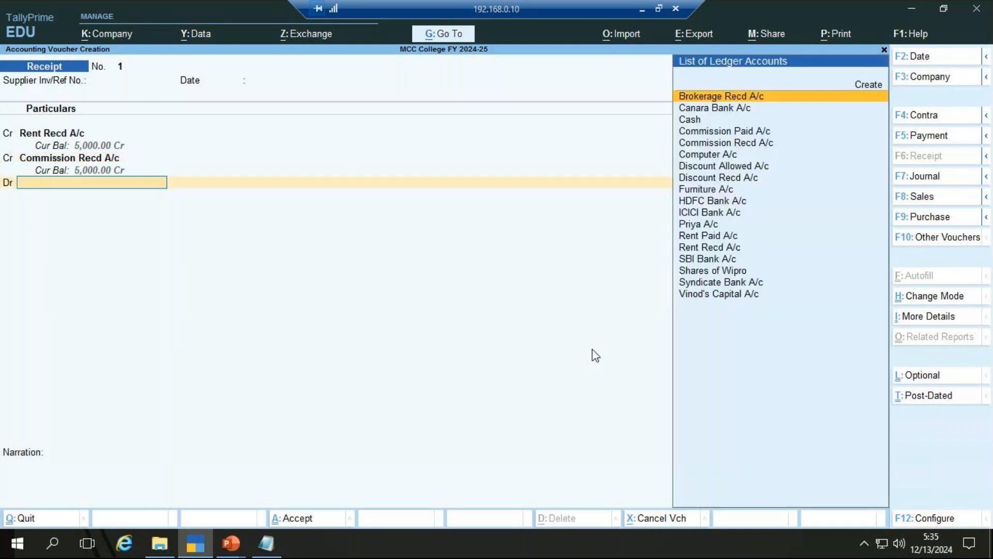
type("Cas")
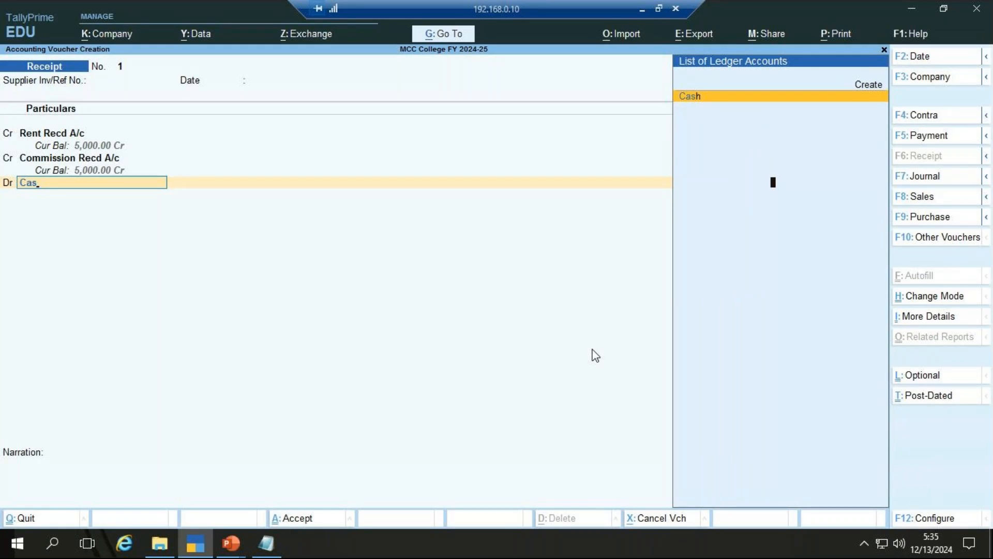
key("Return")
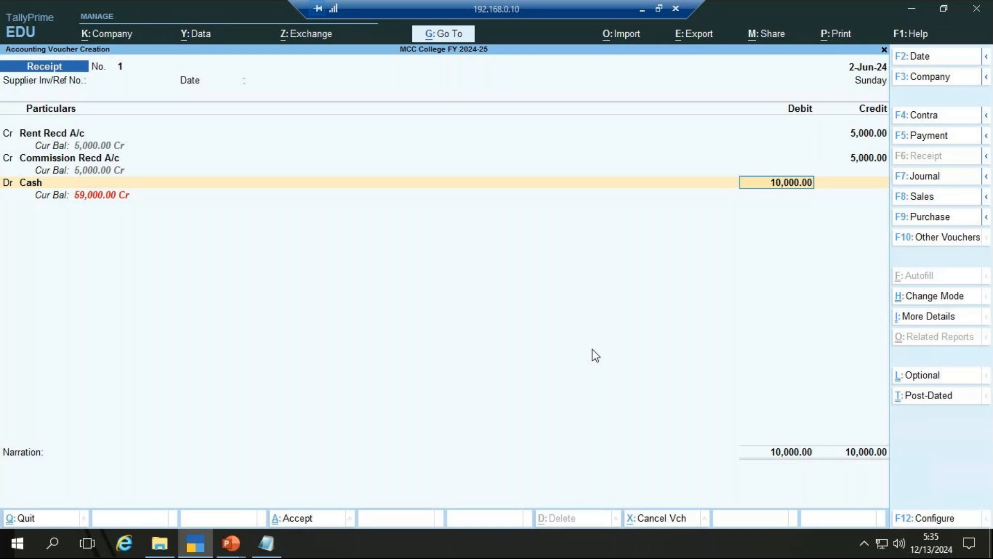
Step: Open the company features, examine the Enable Cost Centres option, and return to the voucher without saving any change
key("F11")
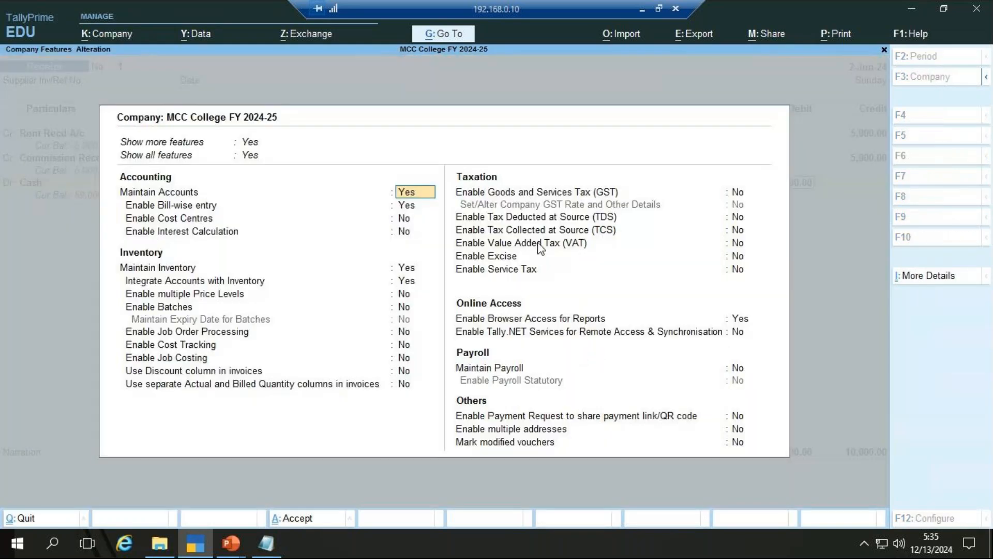
key("Down")
key("Down")
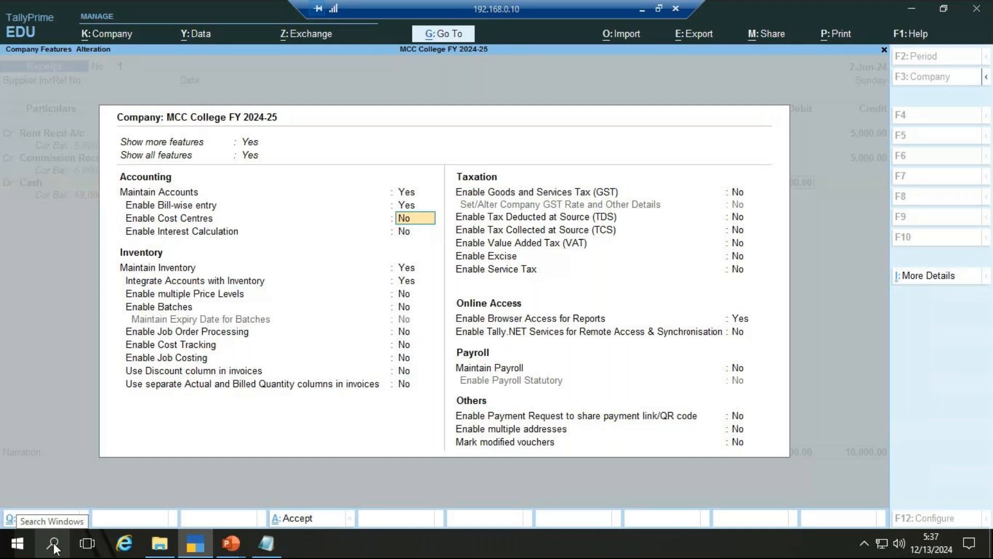
key("BackSpace")
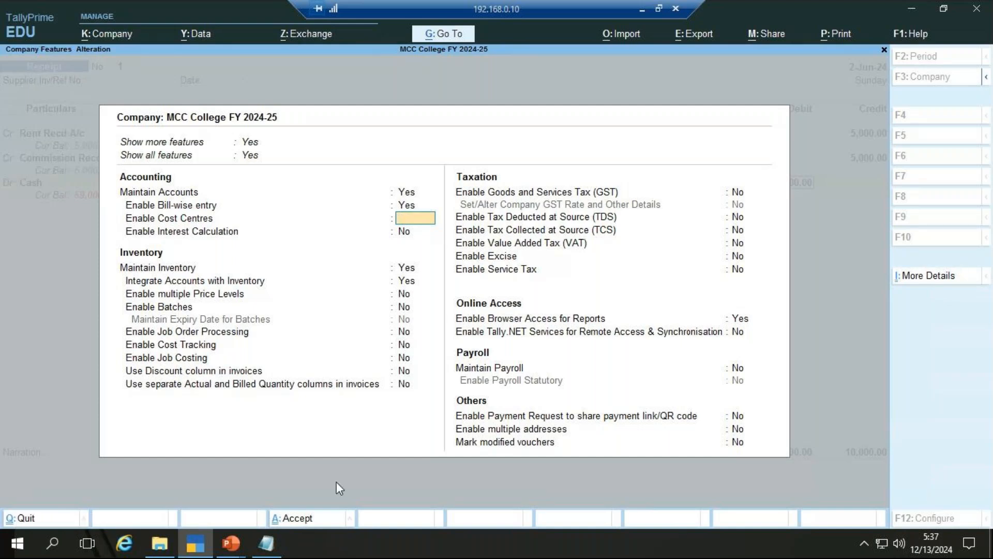
key("Escape")
key("y")
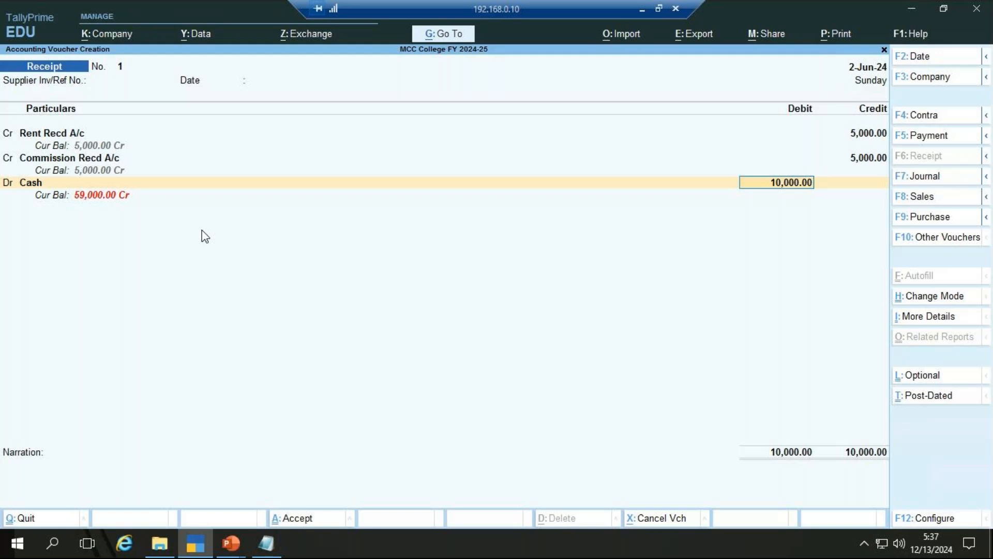
Step: Switch to Google Chrome and search for "laptop keybaord images"
left_click(54, 543)
type("goog")
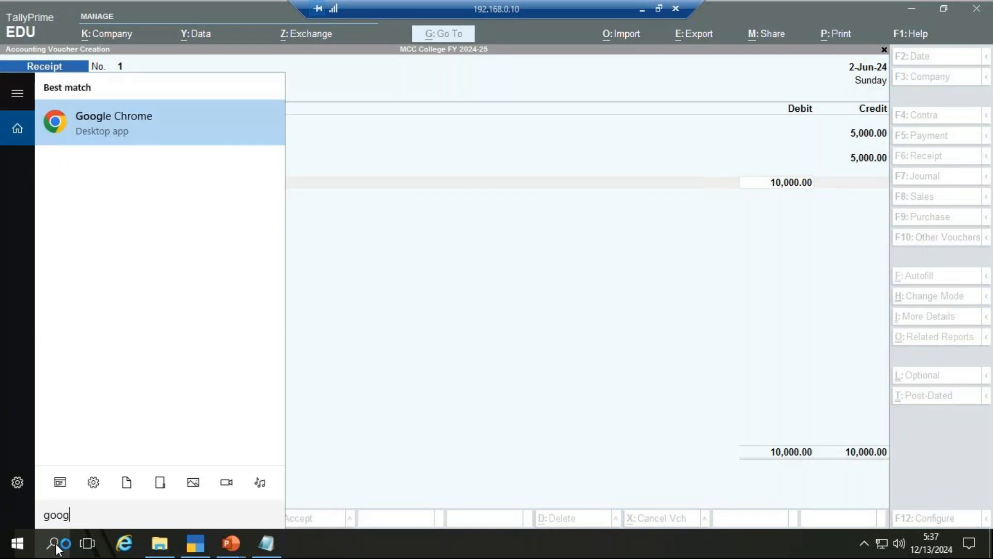
key("Return")
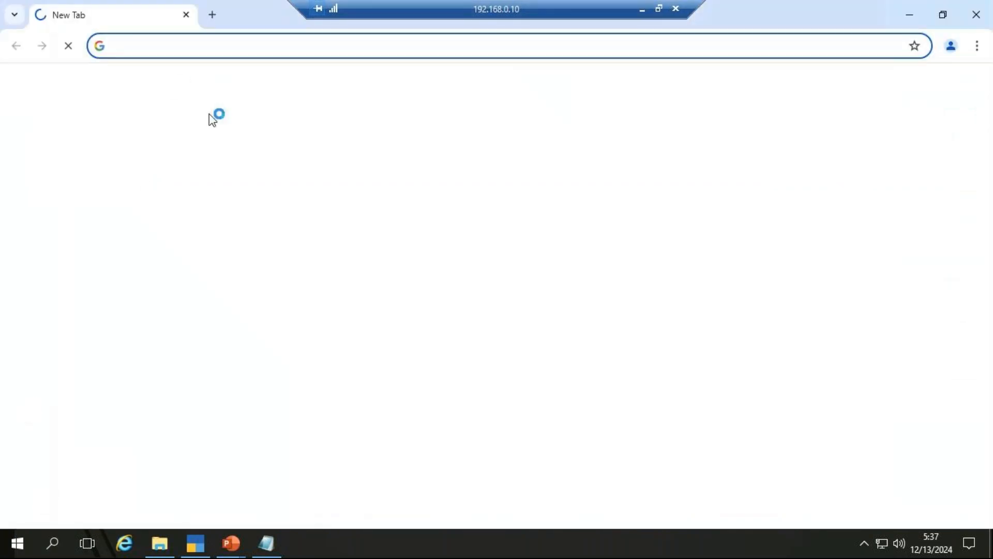
left_click(154, 42)
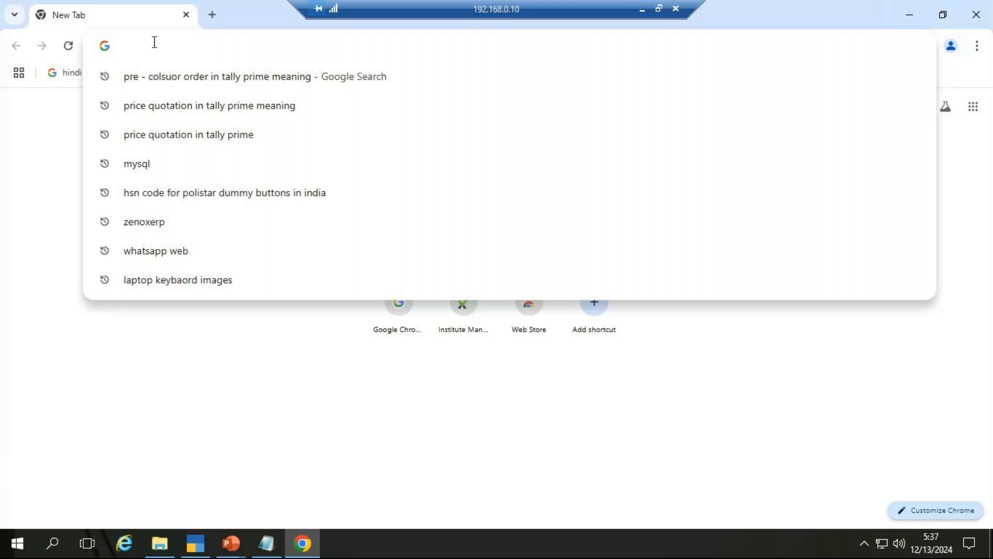
left_click(245, 277)
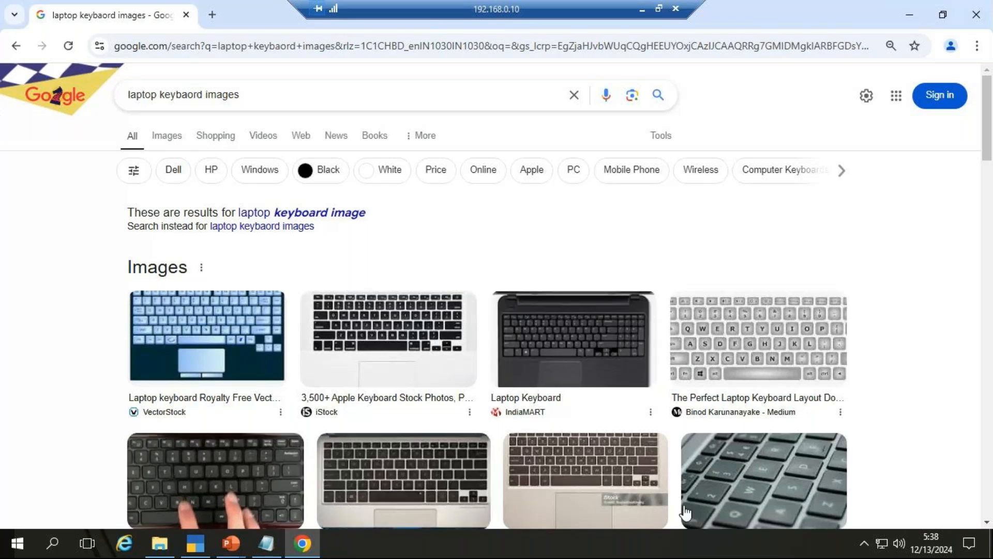
Step: Preview "The Perfect Laptop Keyboard Layout" picture from the image results and examine its keys
scroll(729, 427, "down", 4)
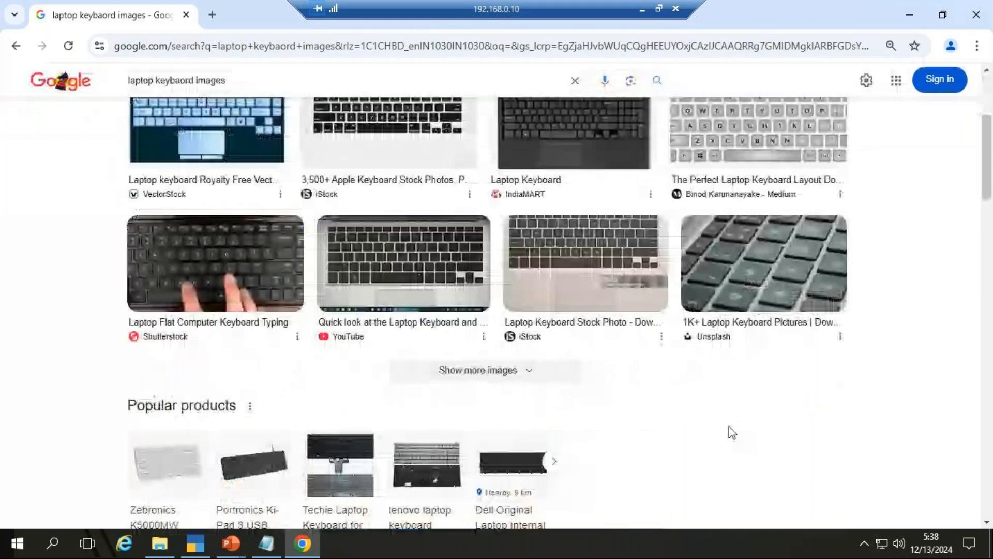
left_click(751, 150)
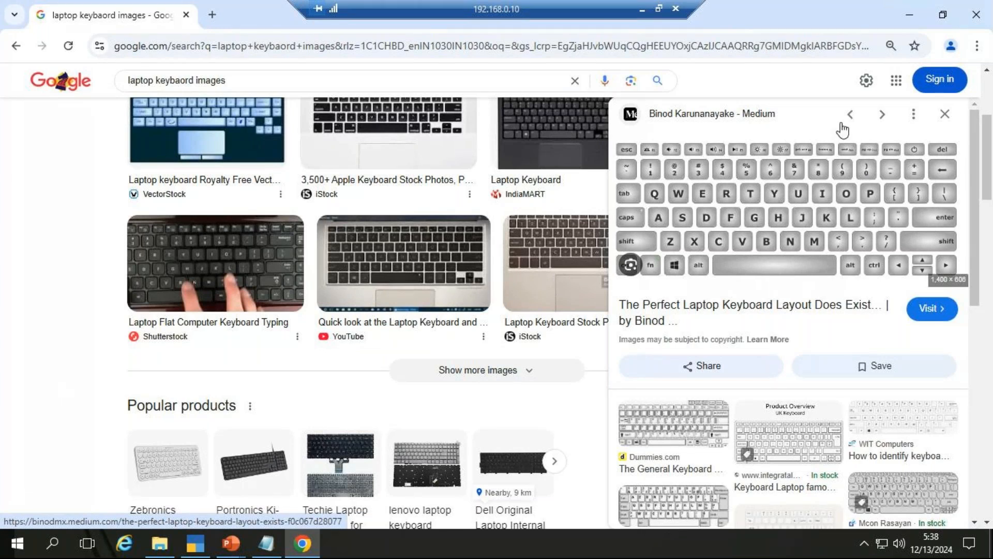
scroll(842, 256, "up", 3)
scroll(842, 256, "up", 5)
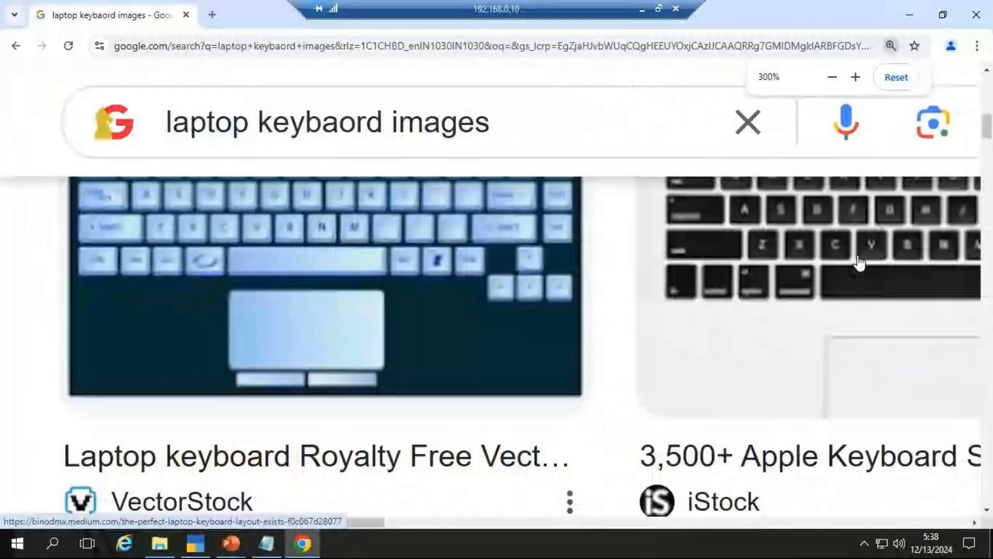
left_click(856, 265)
scroll(720, 302, "down", 1)
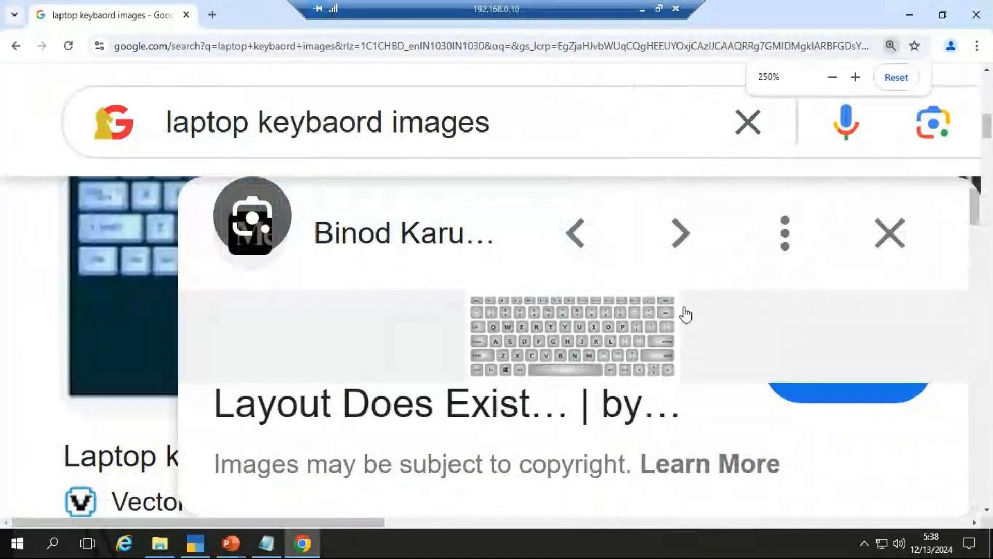
scroll(647, 326, "down", 8)
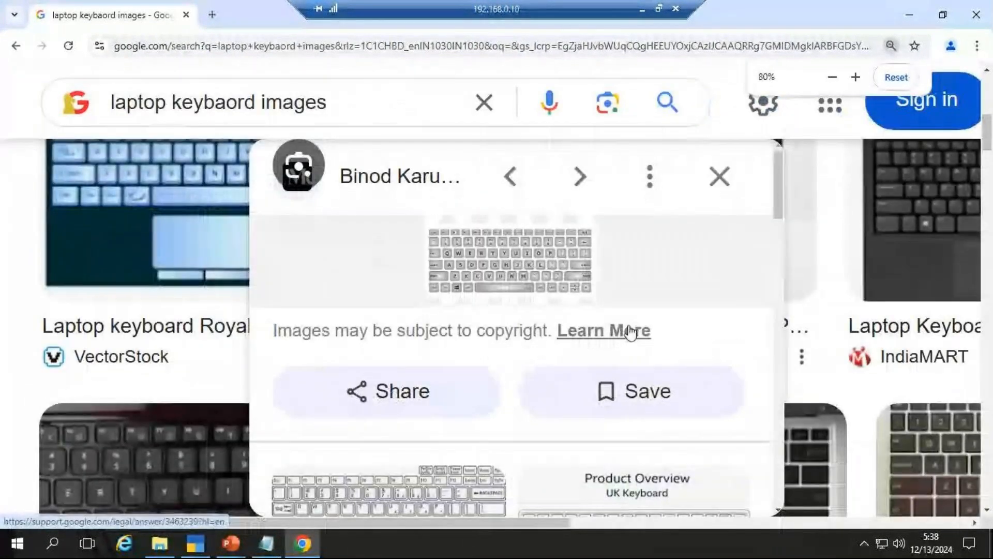
scroll(631, 333, "down", 2)
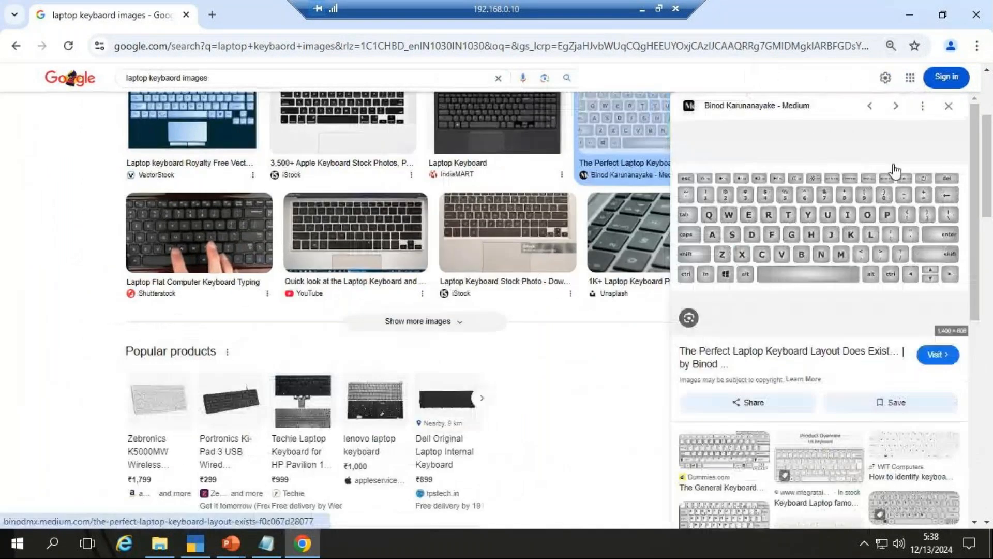
Step: Open the article "The Perfect Laptop Keyboard Layout Does Exist…", dismiss the sign-up banner, and examine the enlarged keyboard picture
left_click(893, 170)
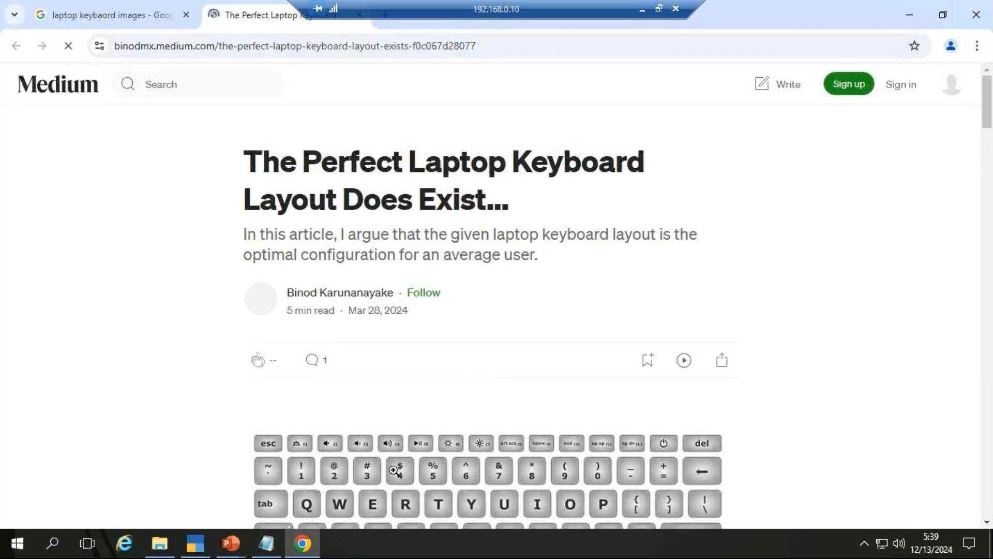
scroll(333, 326, "down", 3)
scroll(481, 333, "up", 1)
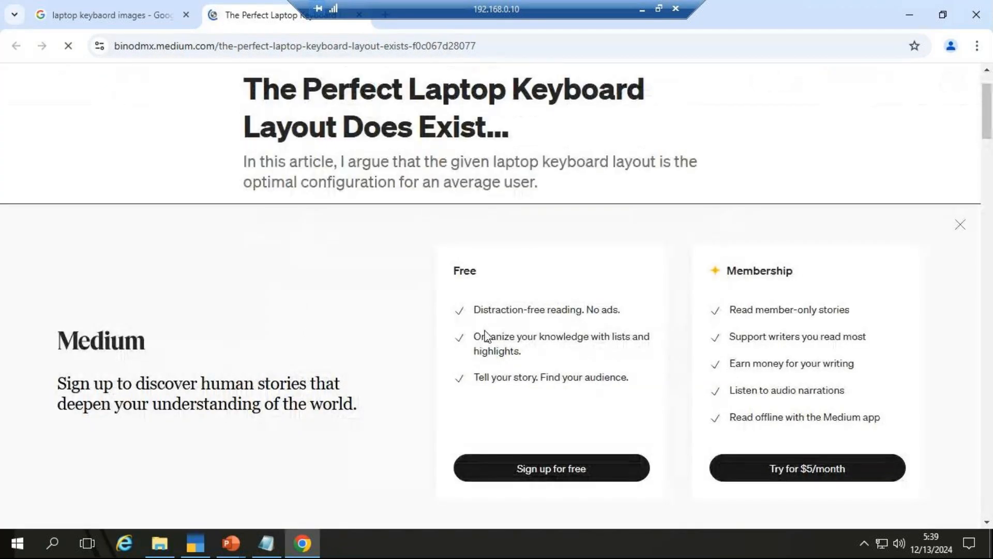
scroll(486, 334, "down", 2)
scroll(486, 334, "down", 2)
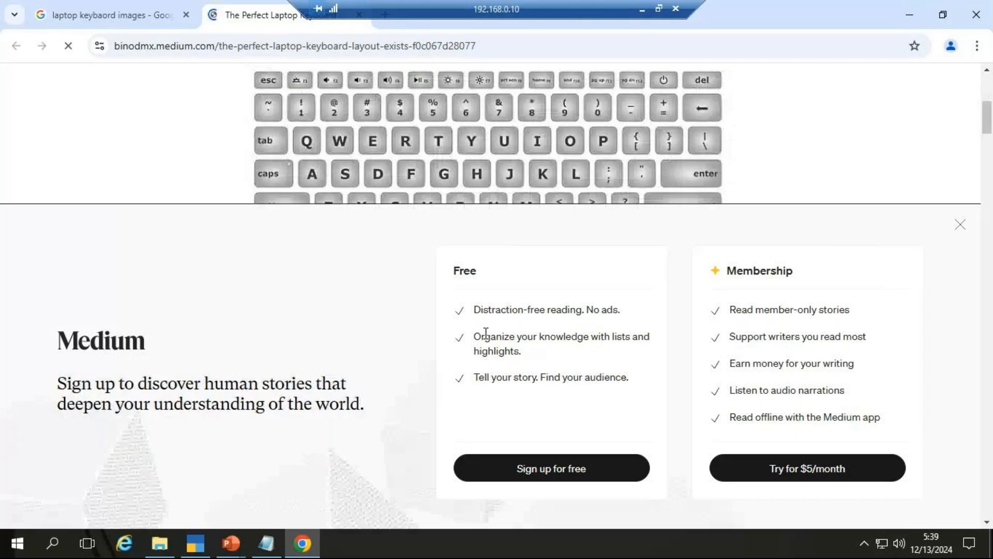
left_click(959, 227)
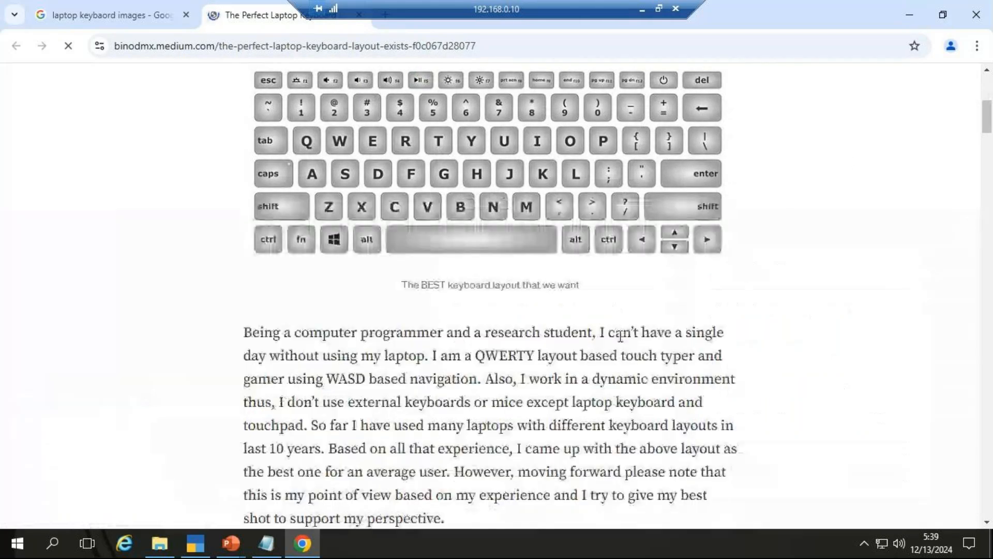
scroll(609, 327, "up", 2)
key("ctrl+plus")
key("ctrl+plus")
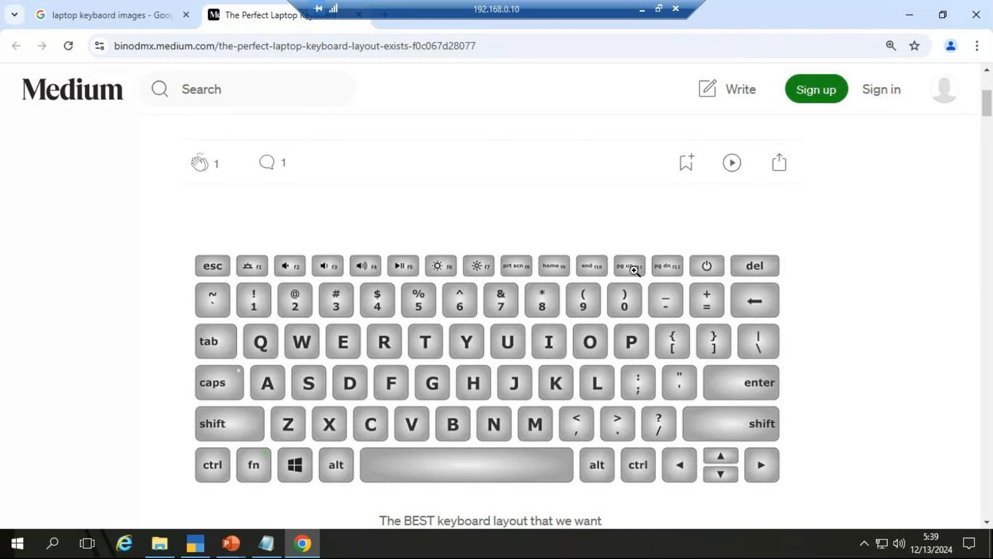
Step: Switch back to TallyPrime, save the rent and commission receipt voucher, and return to the Gateway of Tally
key("alt+Tab")
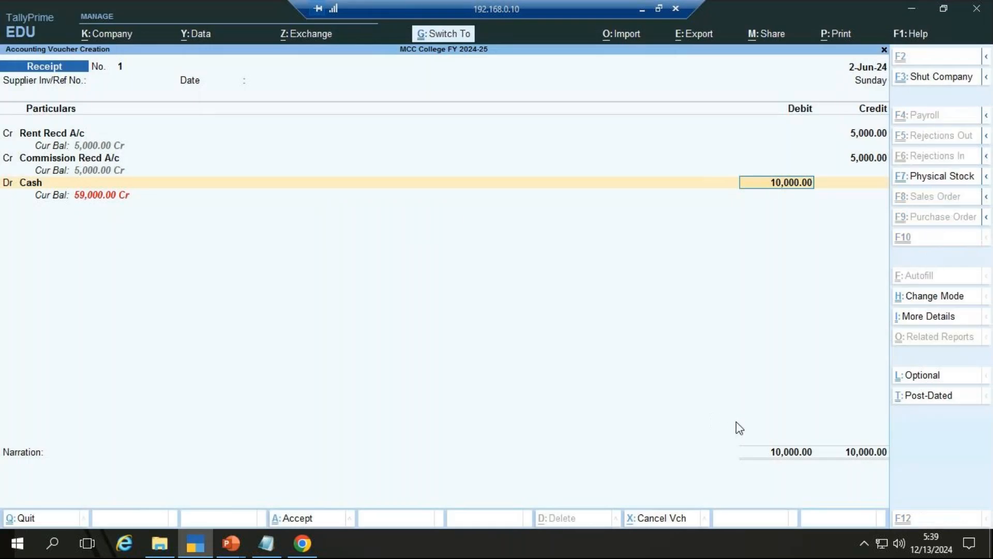
key("ctrl+a")
key("Escape")
key("y")
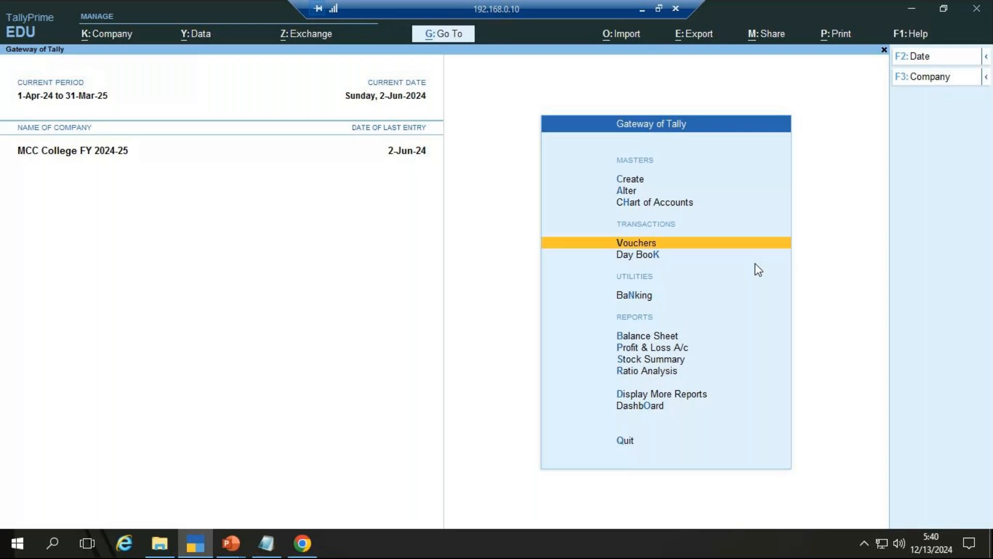
Step: Review the company features list for MCC College and leave it without saving
key("F11")
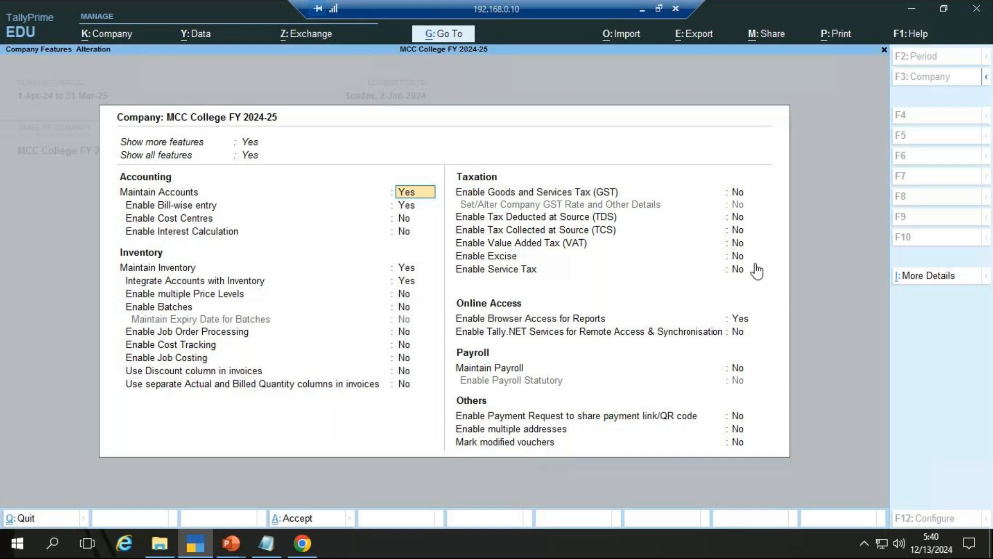
key("Escape")
key("Escape")
key("y")
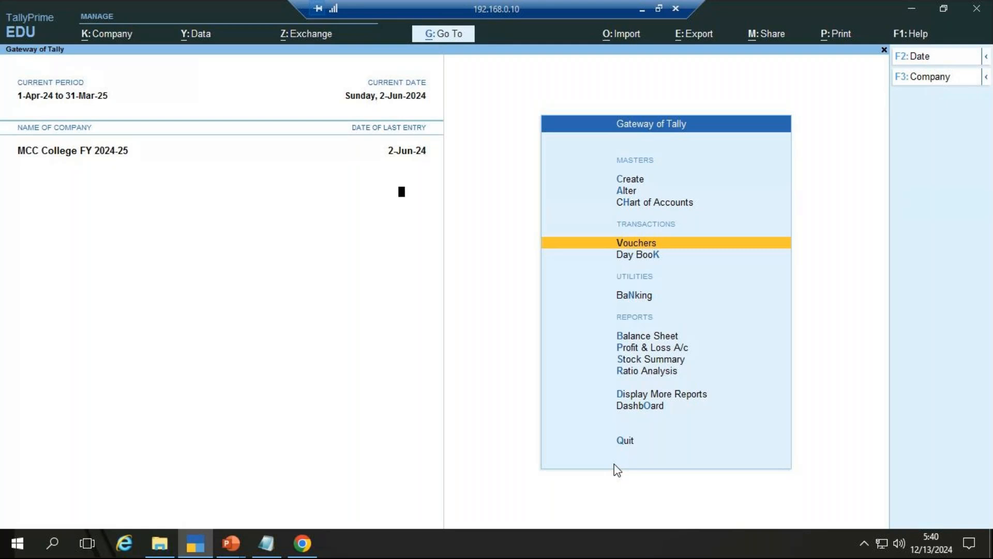
Step: Set Show all features and Show more features to No in the company features
key("F11")
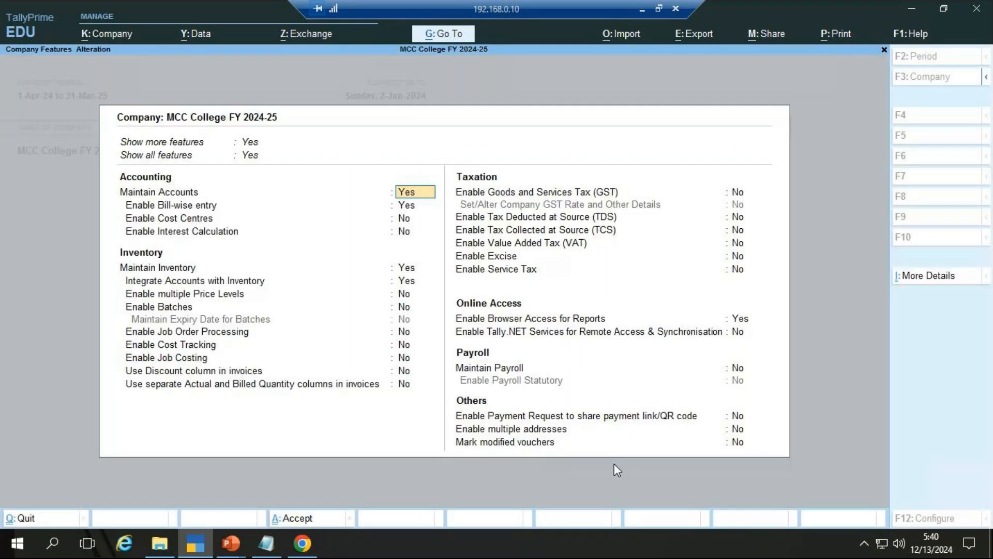
key("Up")
type("n")
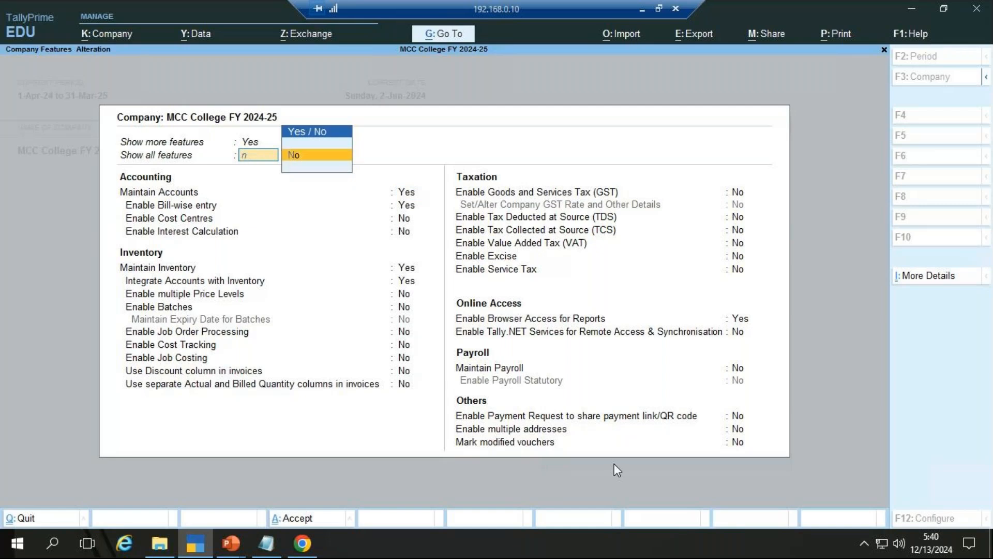
key("Up")
type("n")
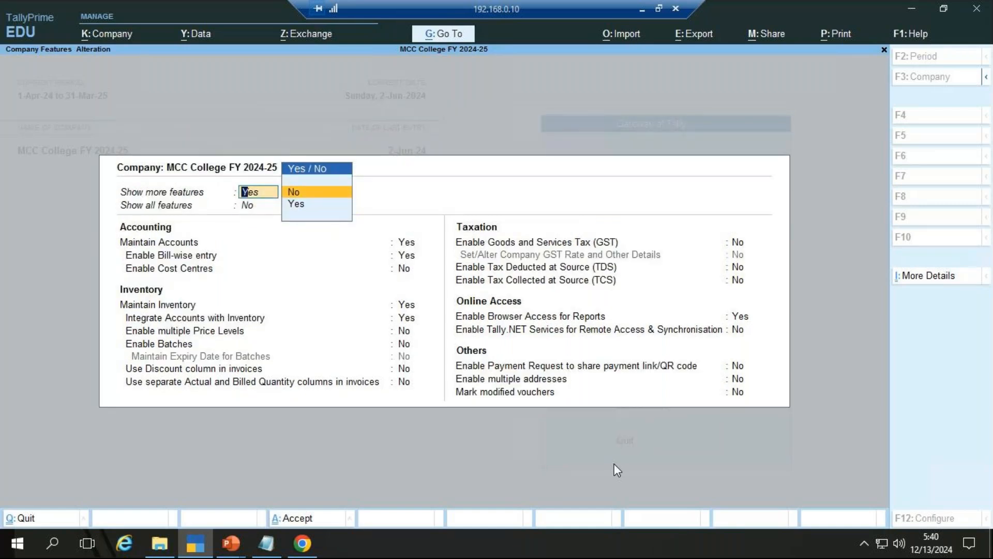
key("Return")
Step: Set Show more features and Show all features to Yes, check the Enable Cost Centres option, and save the company features
key("Up")
type("y")
key("Return")
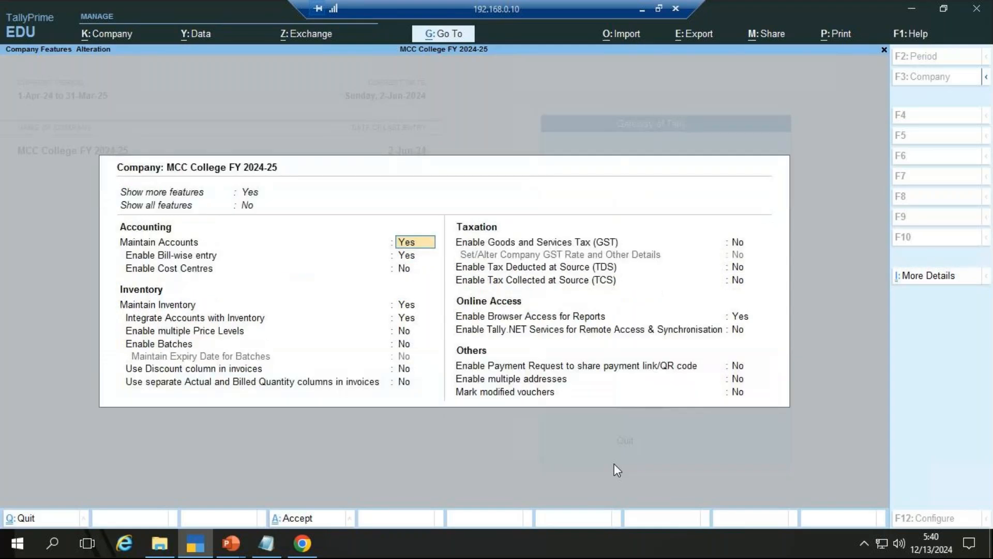
key("Up")
type("y")
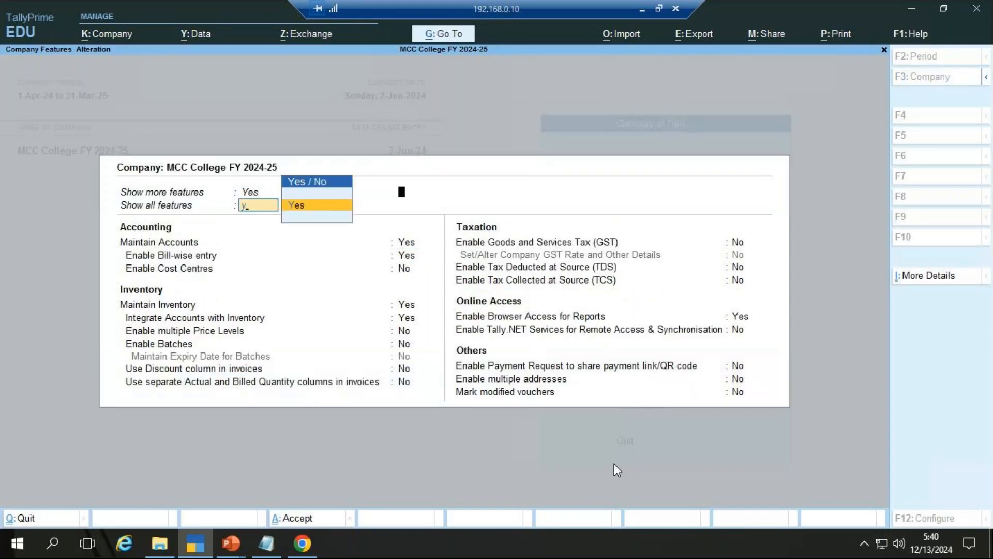
key("Return")
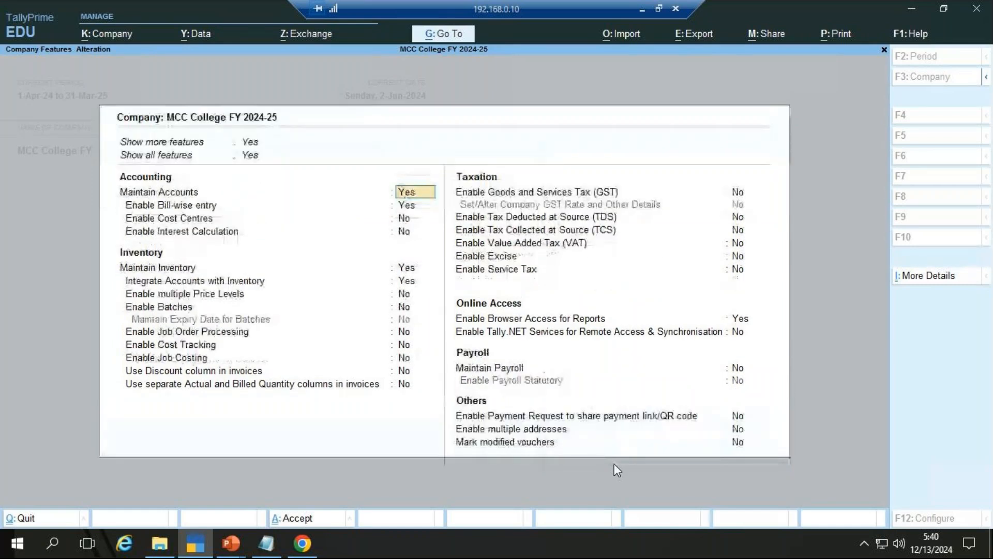
key("Return")
key("Return")
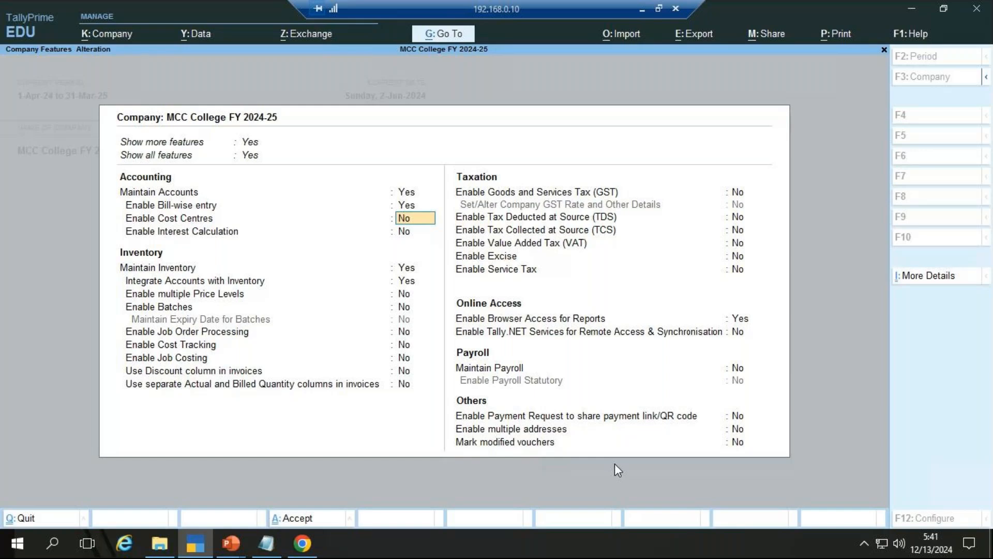
key("ctrl+a")
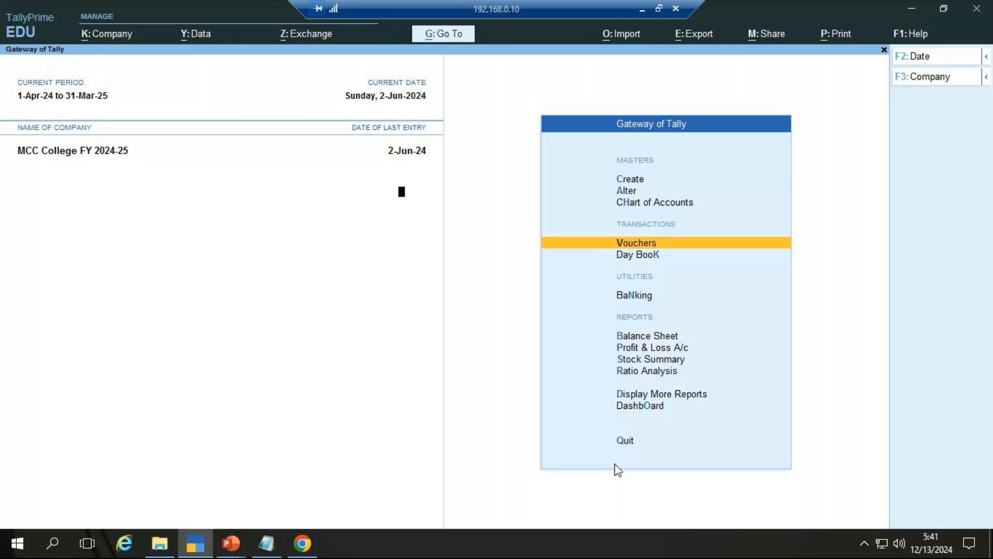
Step: Reopen the company features to examine the Enable Cost Centres and Show all features options, accepting the existing settings each time
key("F11")
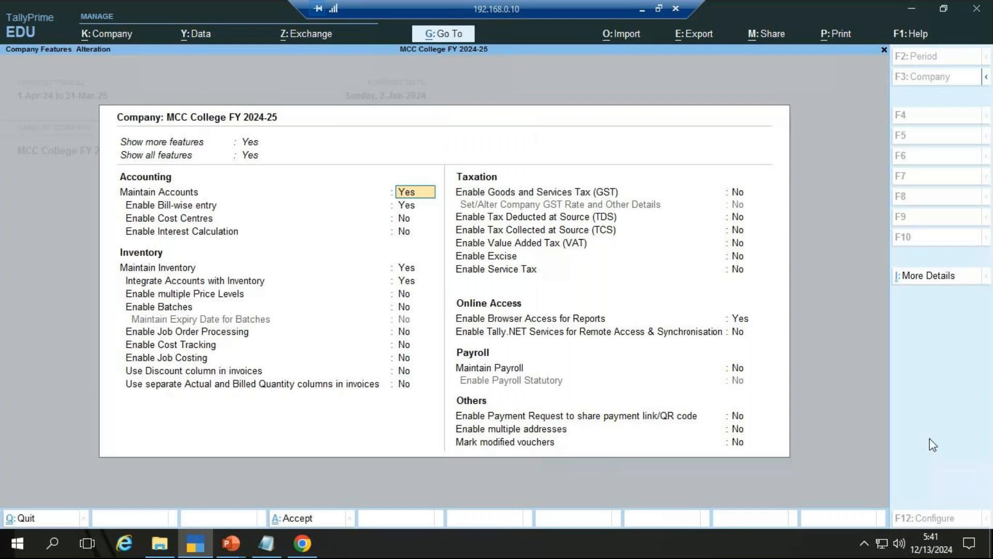
key("Return")
key("Return")
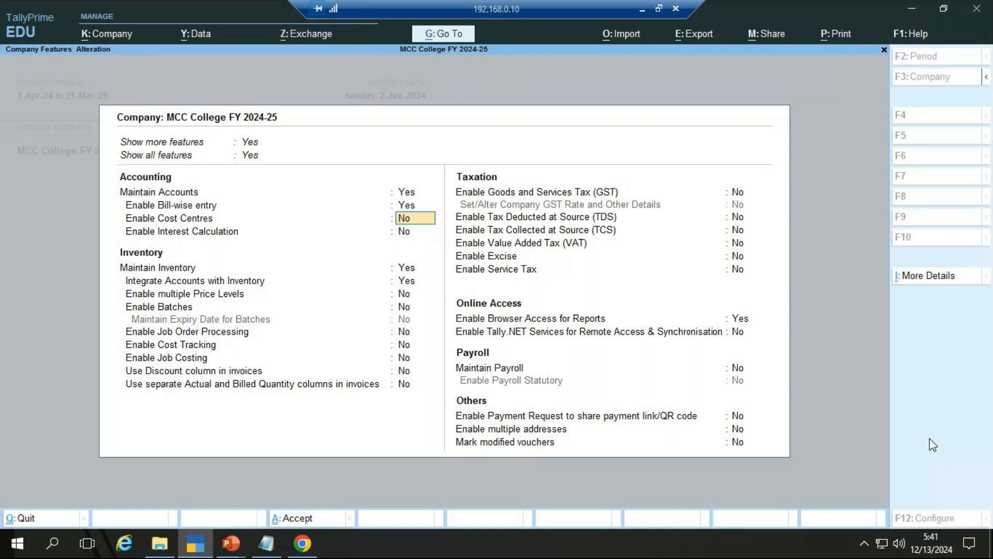
key("Up")
key("Up")
key("Up")
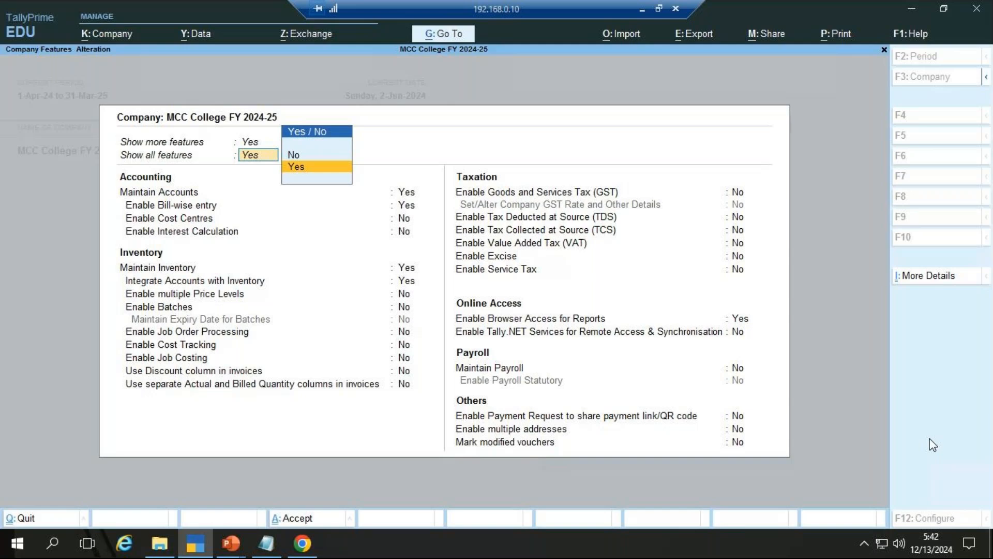
key("ctrl")
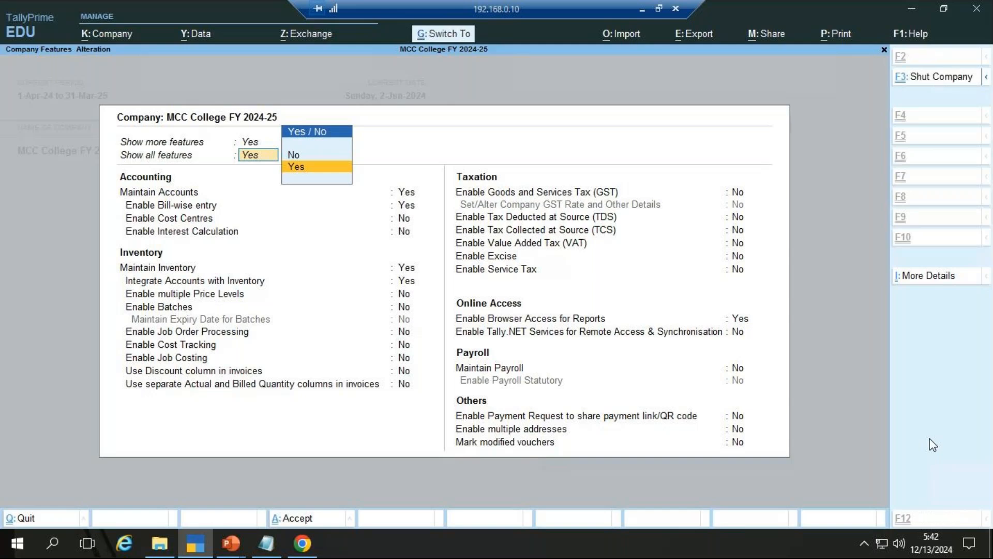
key("ctrl+a")
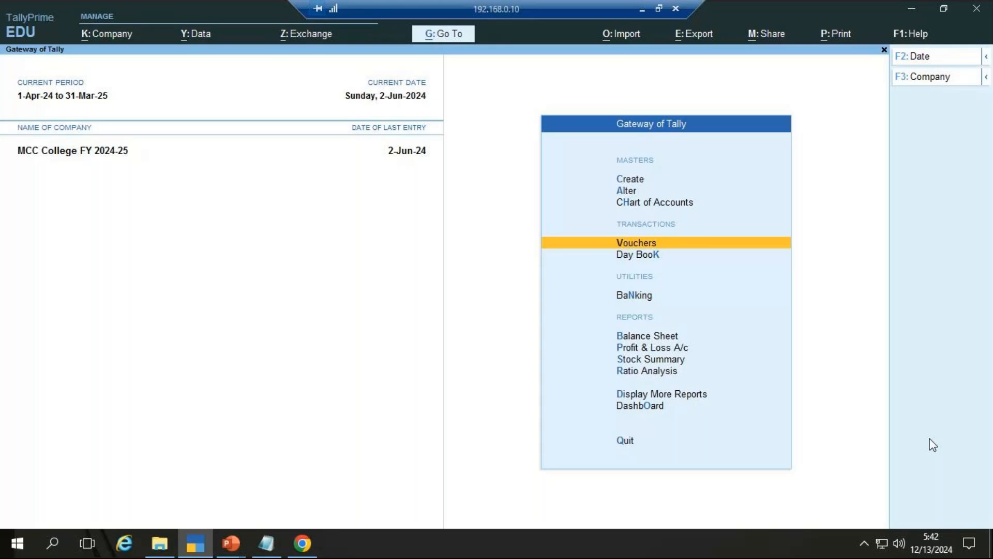
key("F11")
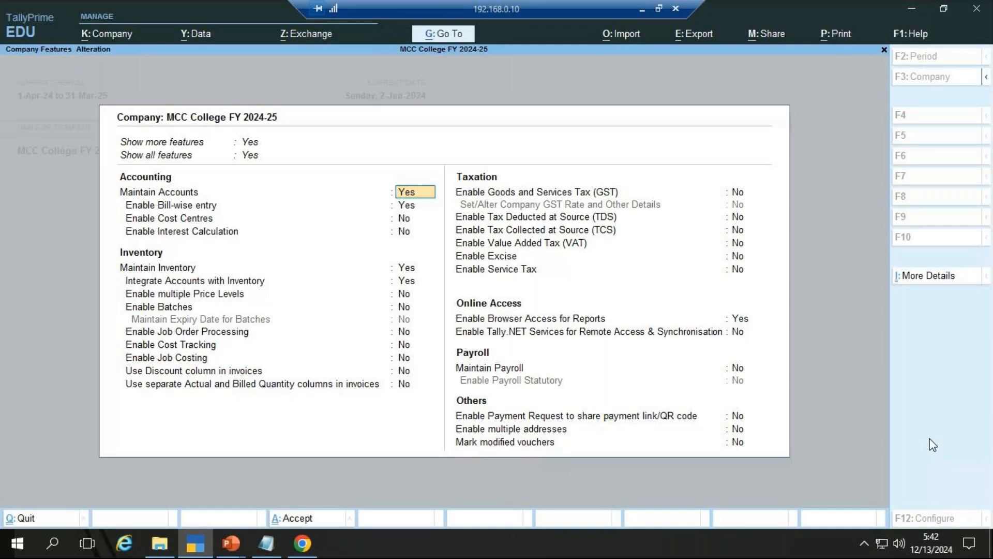
key("ctrl+a")
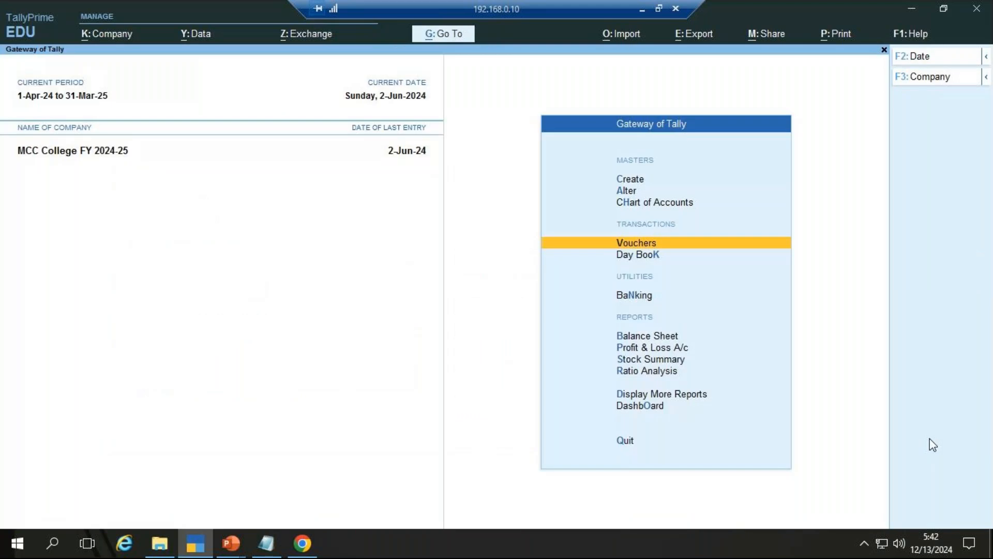
Step: Start a new receipt voucher, go back to review receipt voucher No. 1, and accept it to return to the blank voucher
key("2")
key("Return")
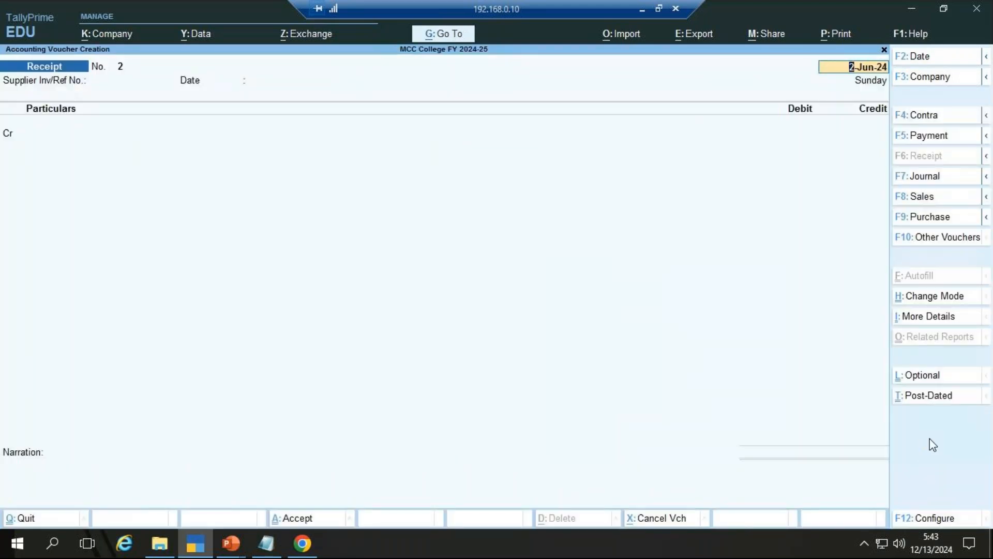
key("Page_Up")
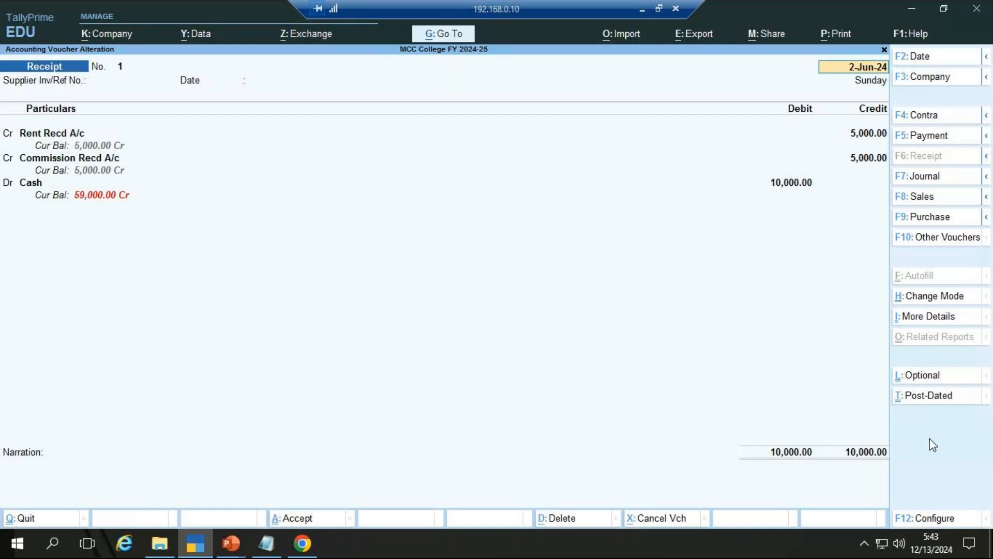
key("ctrl+a")
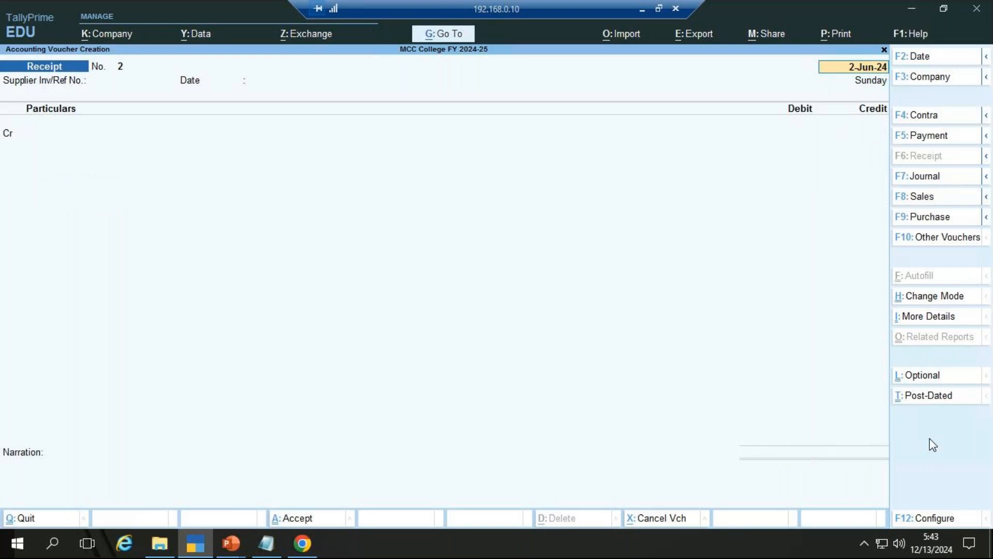
Step: Read the furniture sale exercise in the PowerPoint slide show, and in TallyPrime credit Furniture A/c with 18000 on the new receipt voucher
key("alt+Tab")
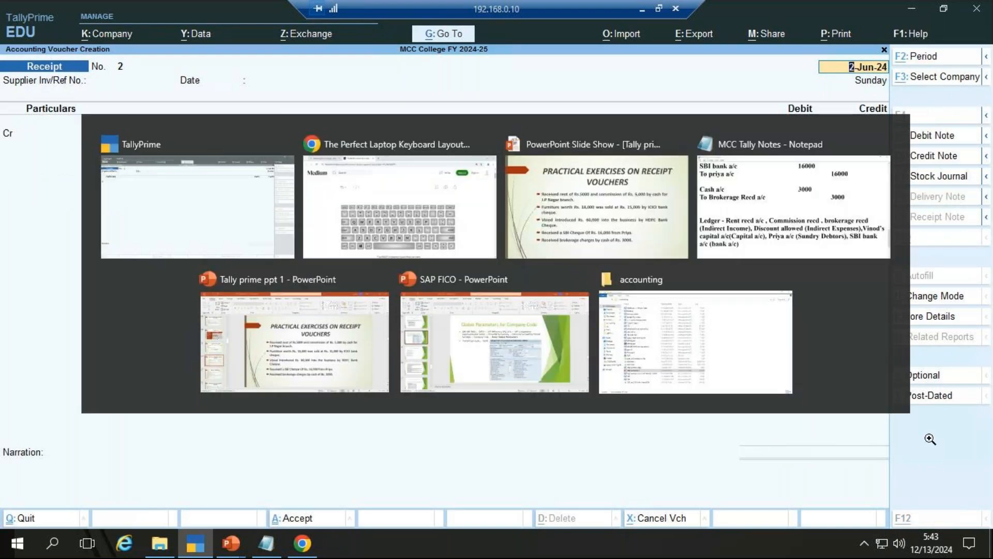
key("alt+Tab")
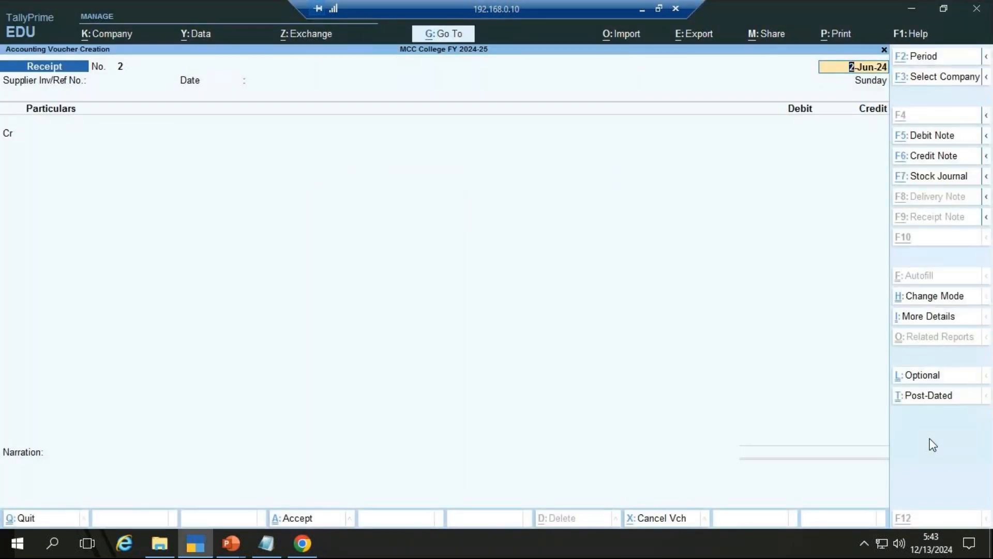
key("alt+Tab")
key("alt+Tab")
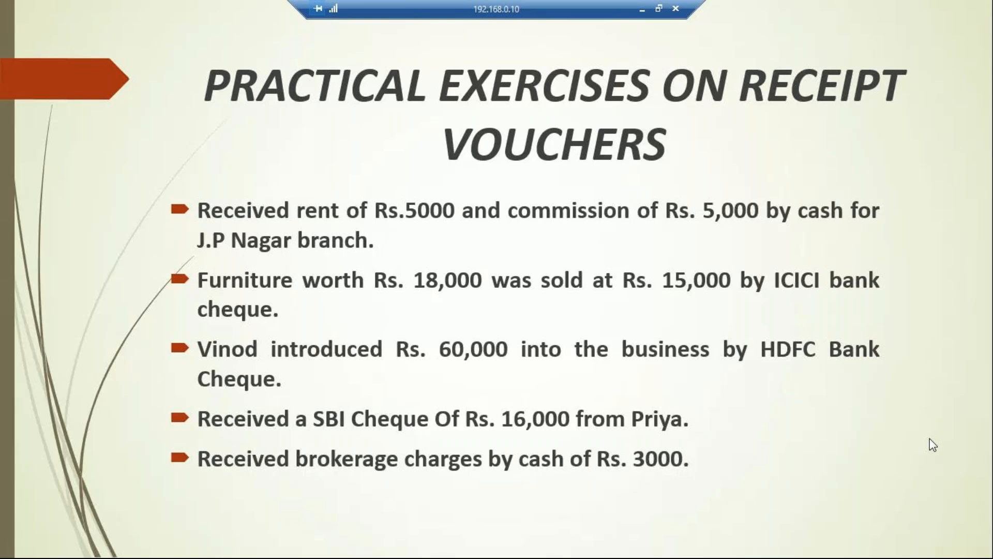
key("alt+Tab")
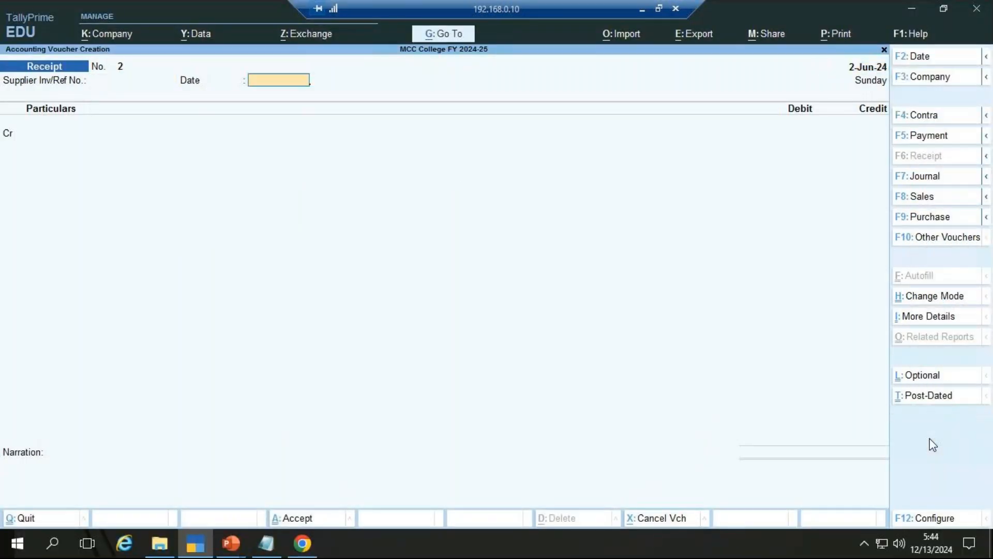
key("Return")
type("Fur")
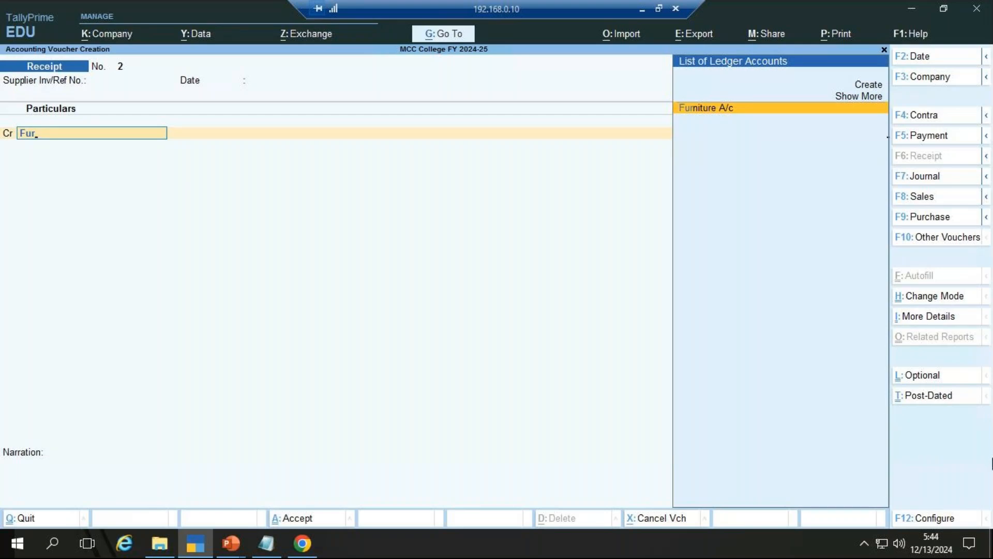
key("Return")
type("18000")
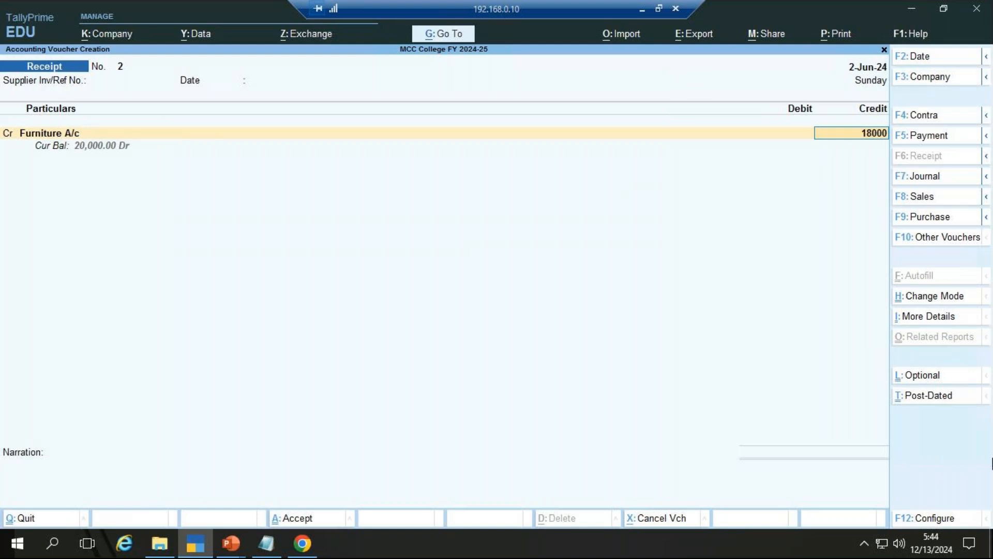
key("Return")
key("Return")
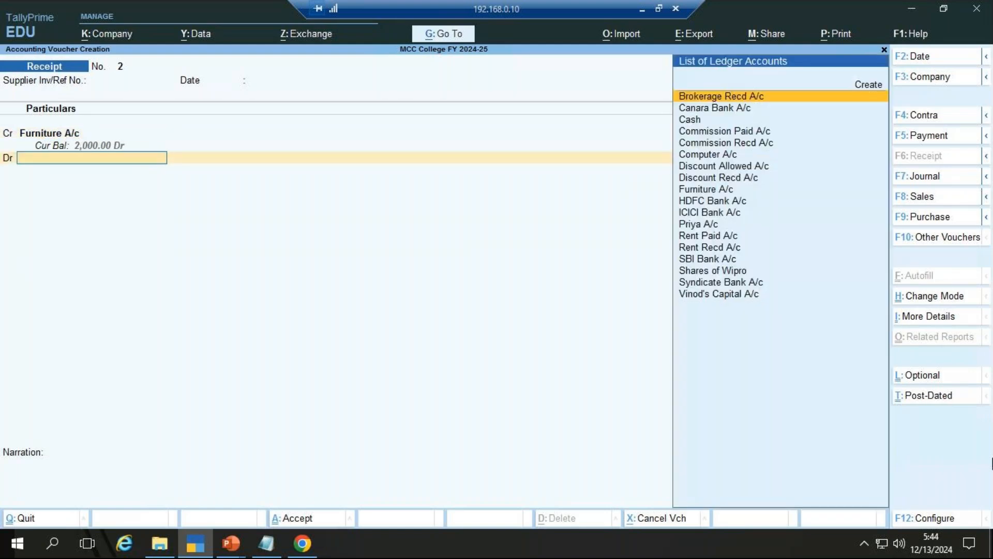
Step: Check the slide for the bank that received the furniture payment, and look up ICICI Bank A/c for the debit line in TallyPrime
key("alt")
key("alt+Tab")
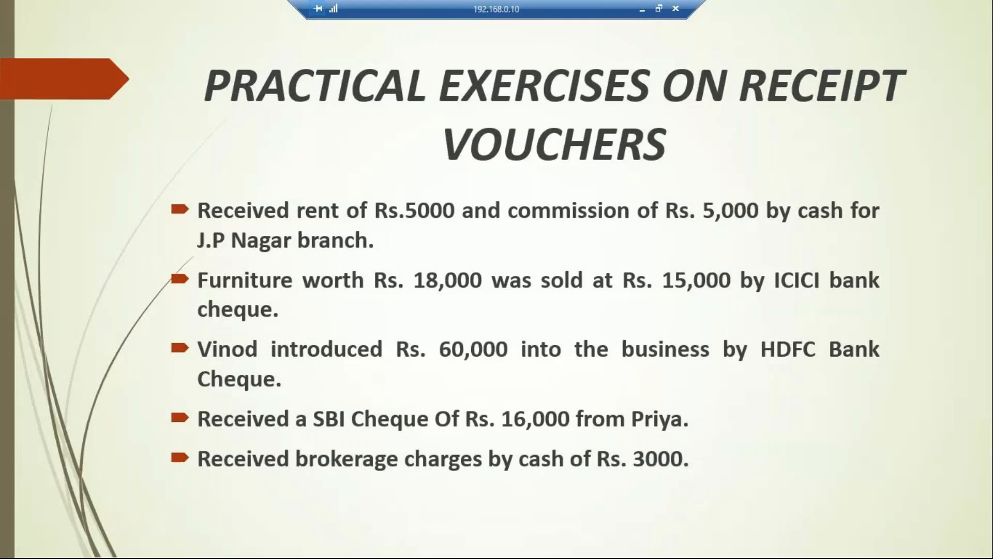
key("alt+Tab")
type("Ici")
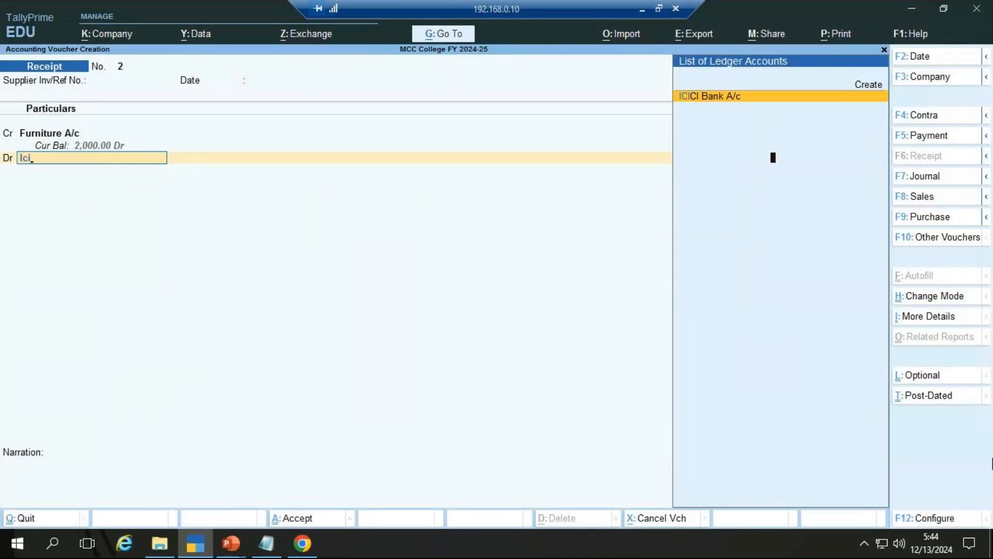
Step: Debit ICICI Bank A/c with 15,000 and allocate it as Cheque/DD, leaving the instrument number and bank name blank
key("Return")
type("15000")
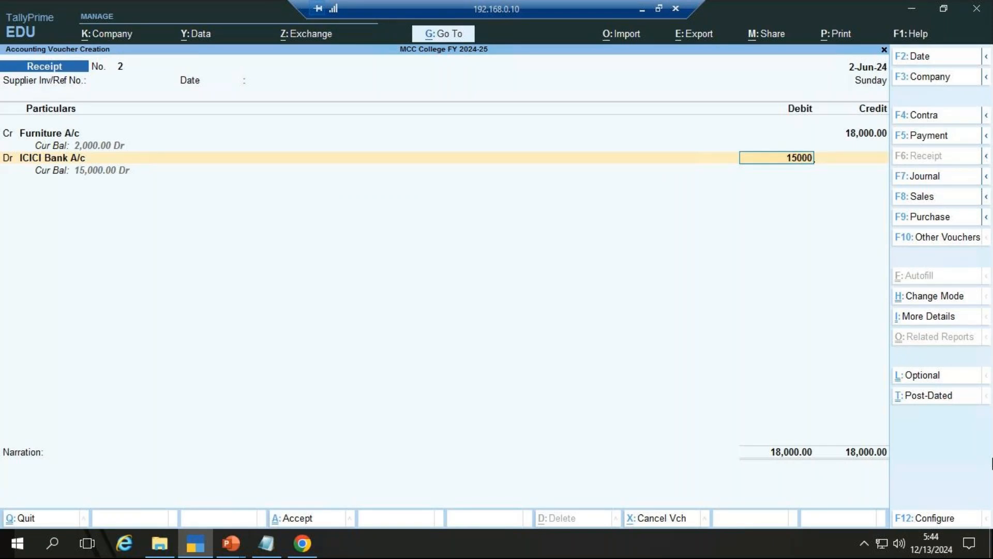
key("Return")
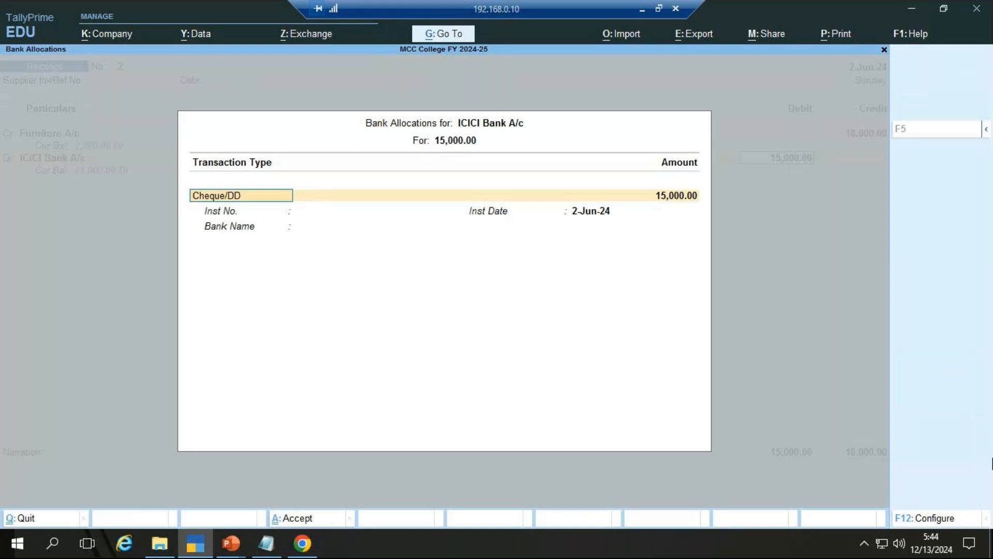
key("Return")
key("Return")
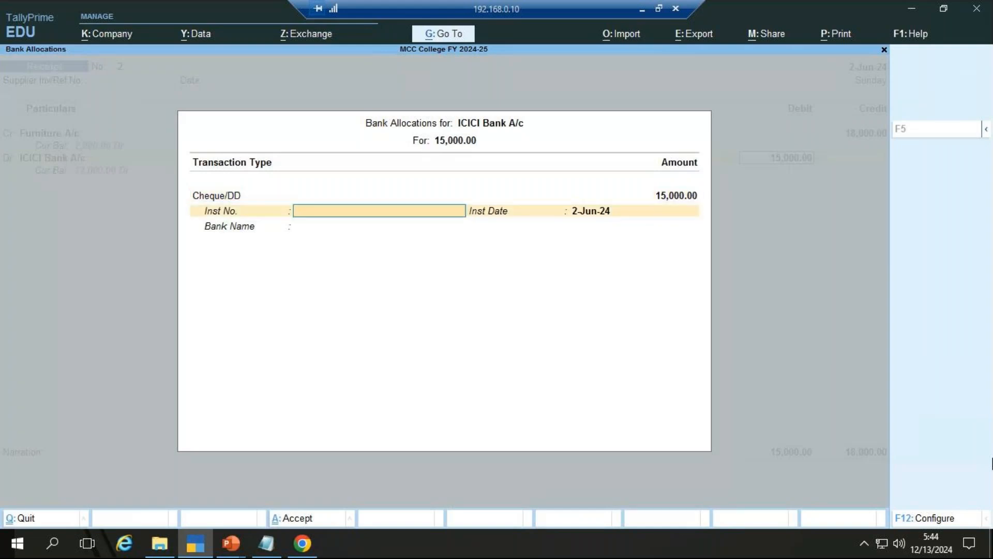
key("Return")
key("Return")
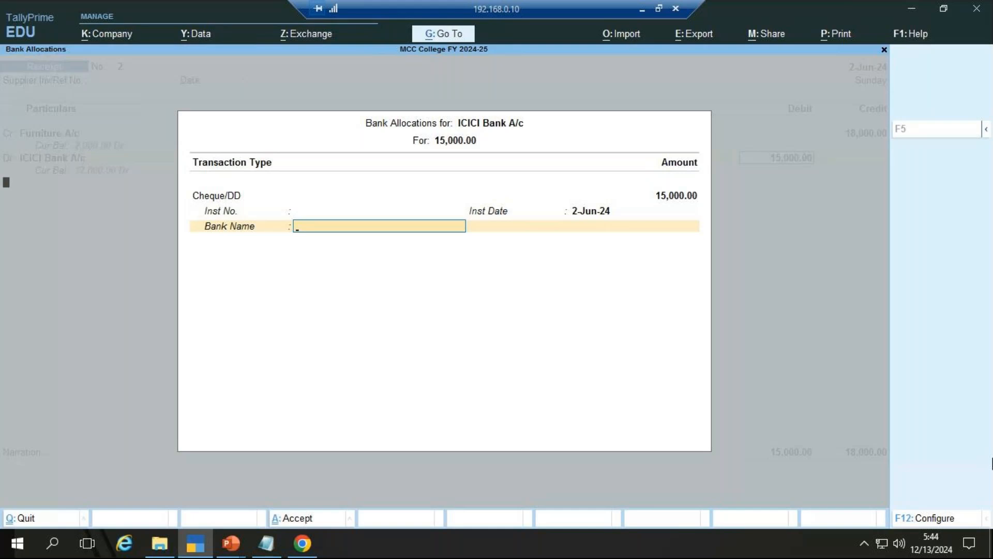
key("Return")
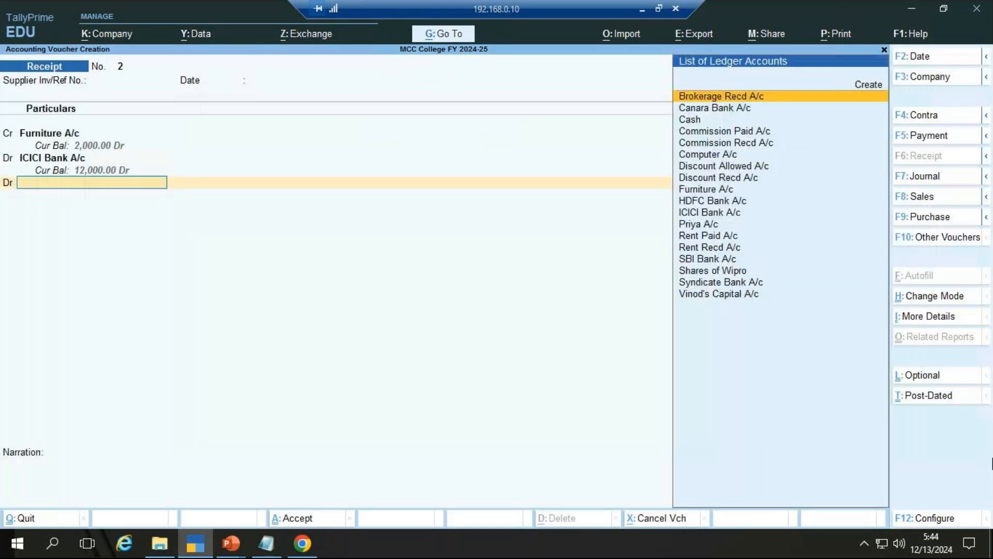
Step: Debit Discount Allowed A/c with 3,000 and save the furniture sale receipt voucher
type("Di")
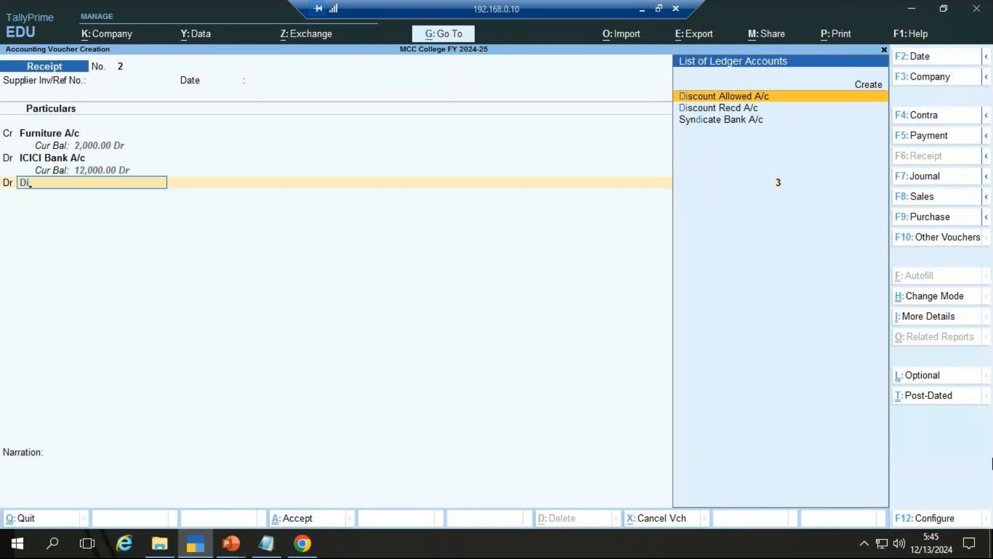
key("Return")
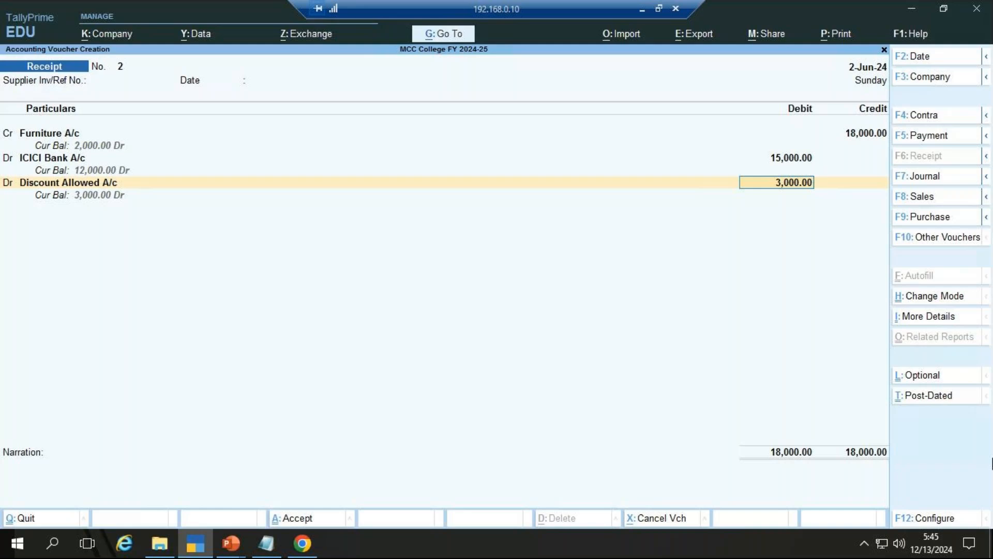
key("ctrl+a")
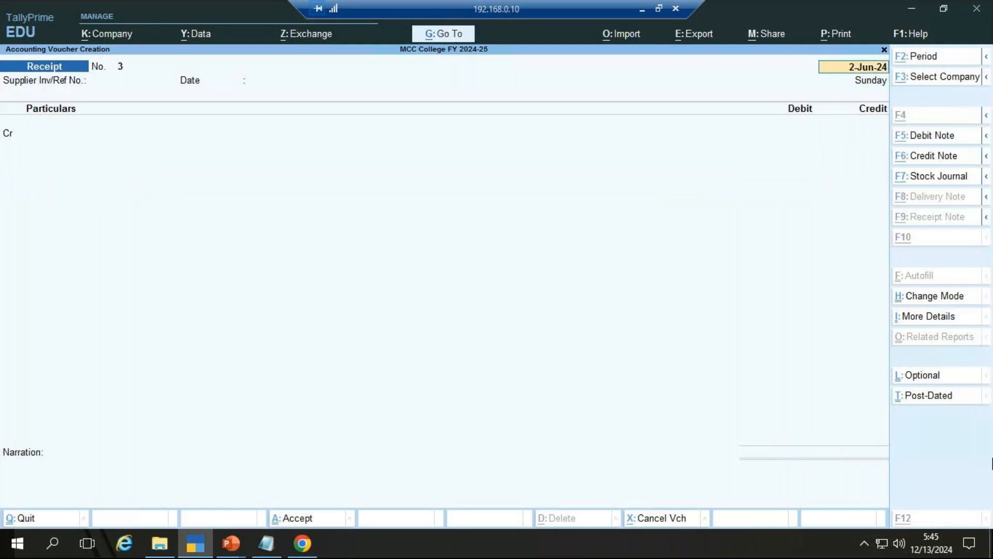
Step: Consult the PowerPoint exercise slide, return to TallyPrime and credit the owner's capital account with 60,000 in the new receipt
key("alt+Tab")
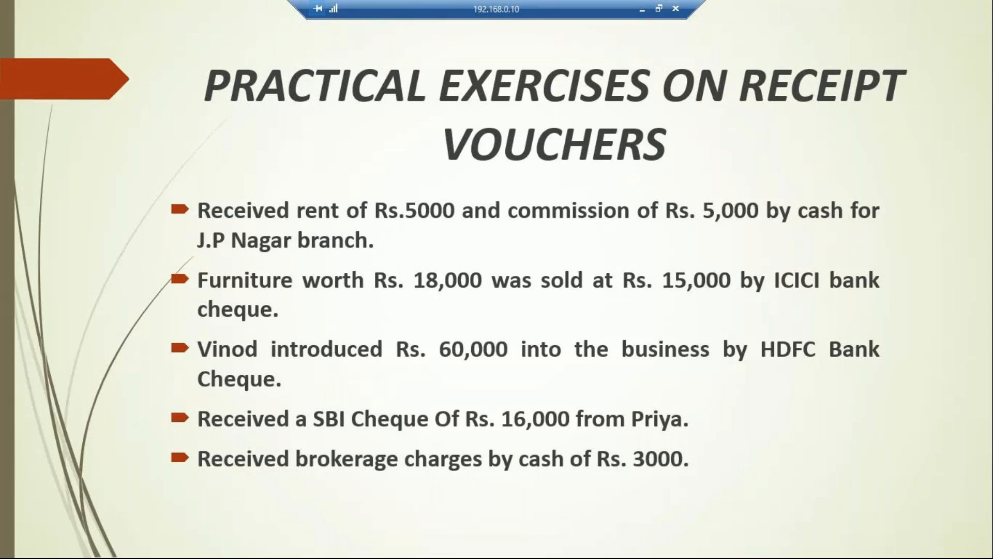
key("alt+Tab")
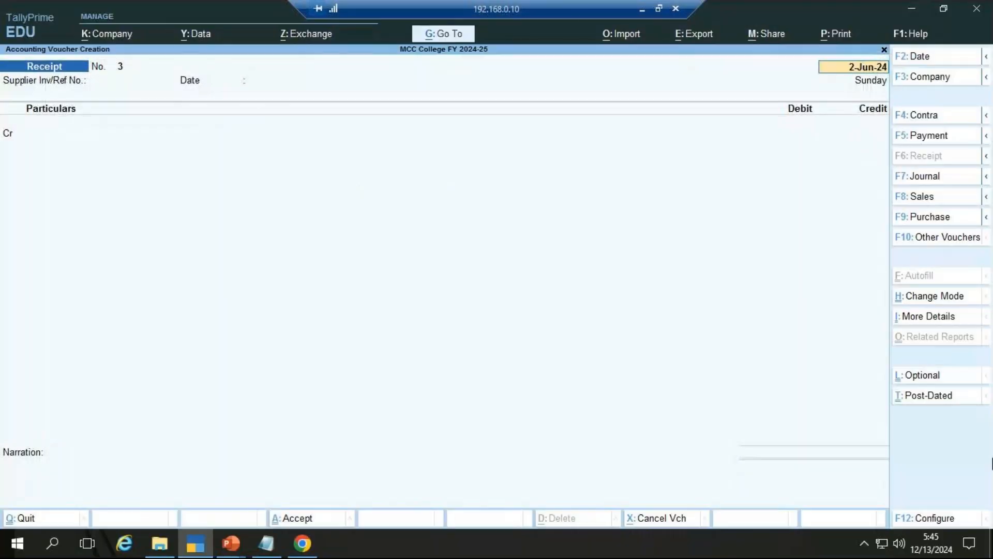
key("Return")
key("Return")
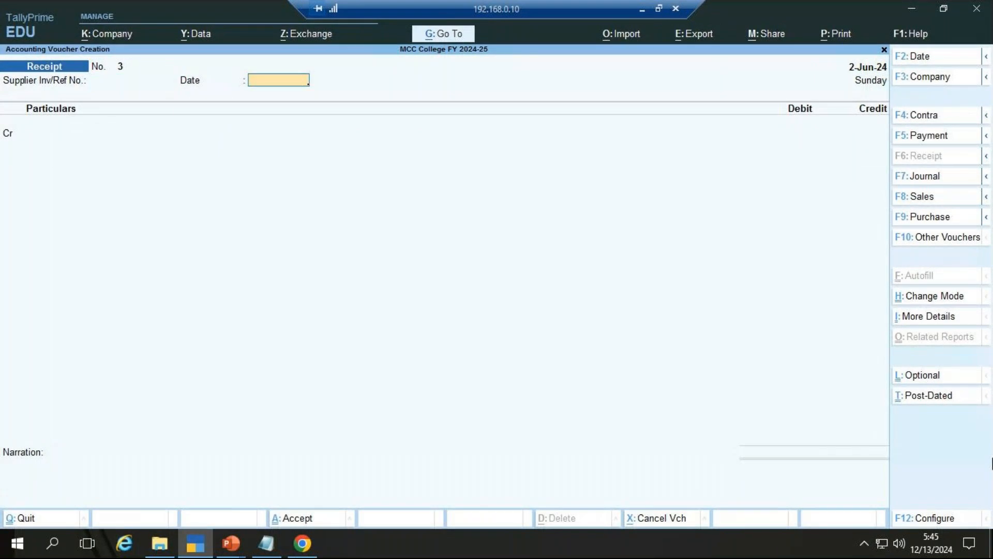
key("Return")
type("Vinod's Capital A/c")
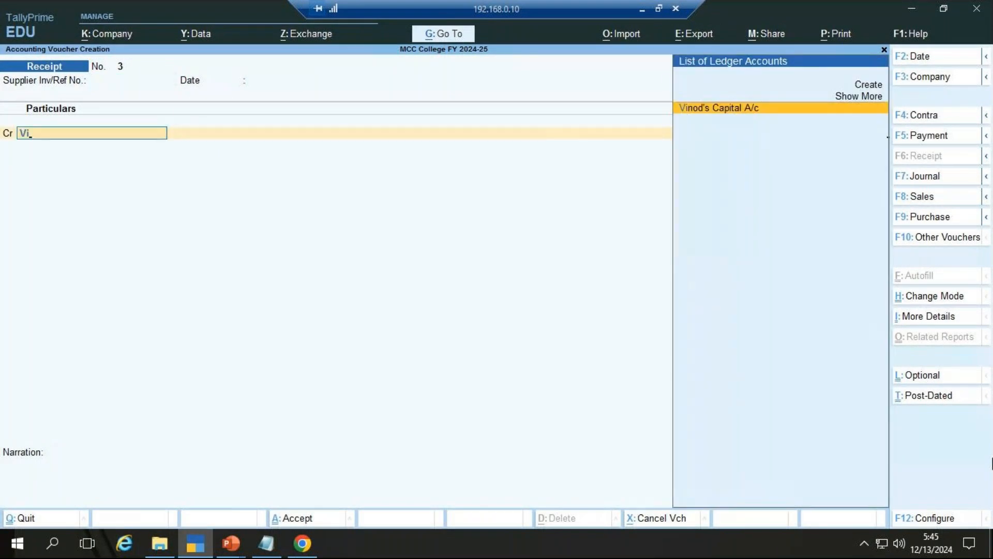
key("Return")
type("600000.00")
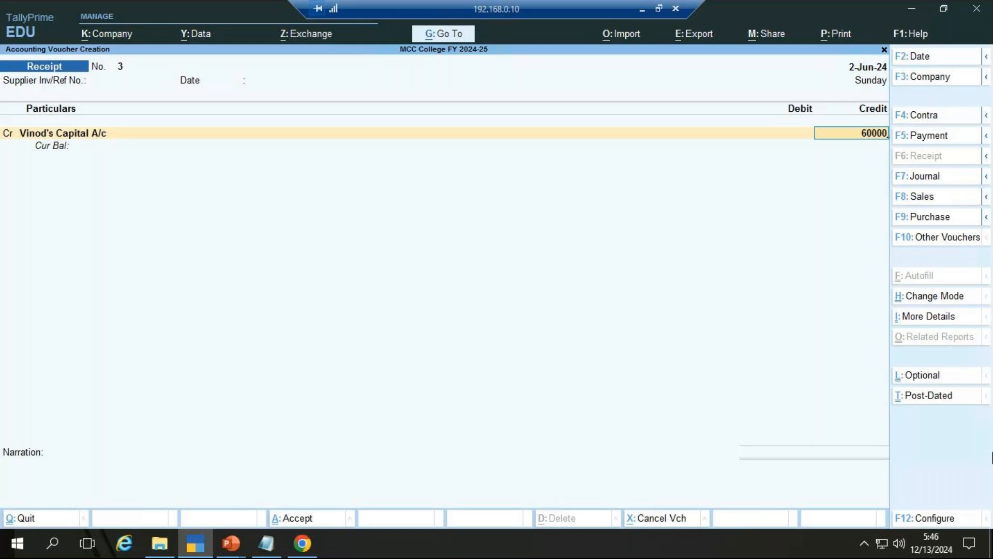
key("Return")
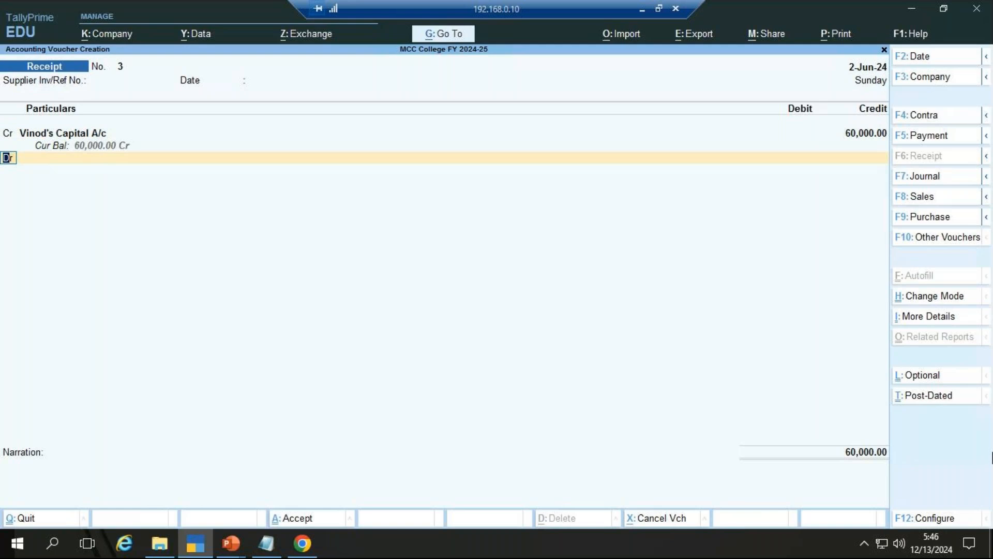
Step: Debit HDFC Bank A/c with 60,000 and save the capital receipt voucher
key("Return")
type("Hdf")
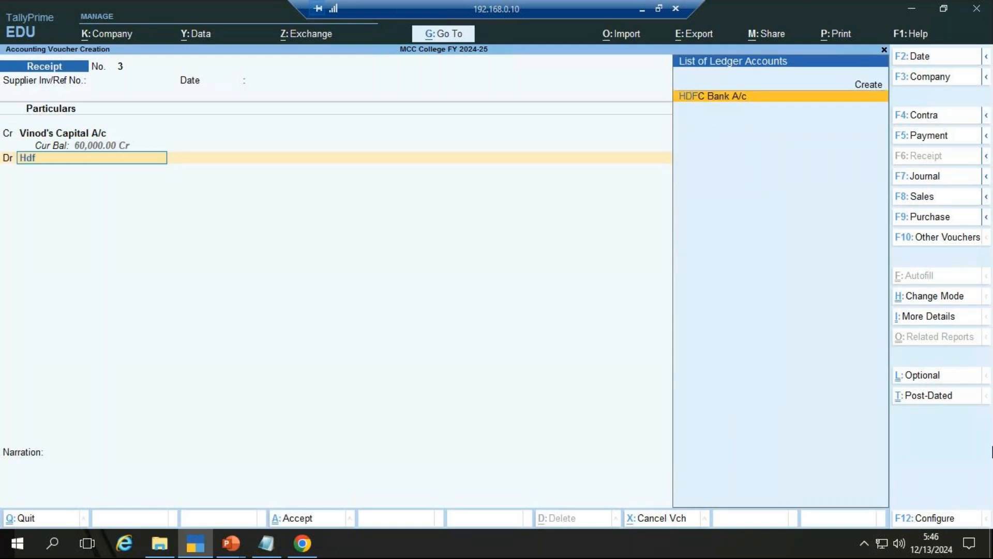
key("Return")
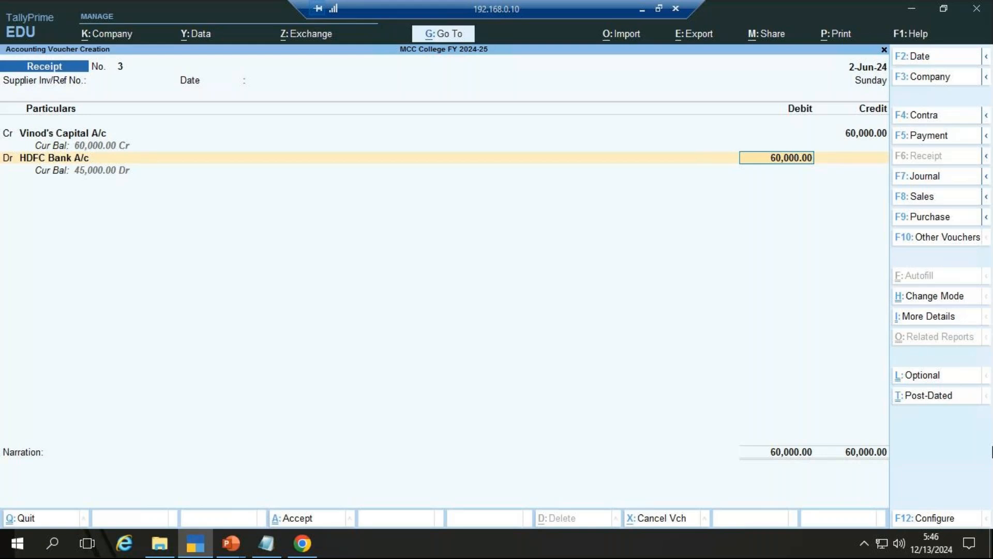
key("ctrl")
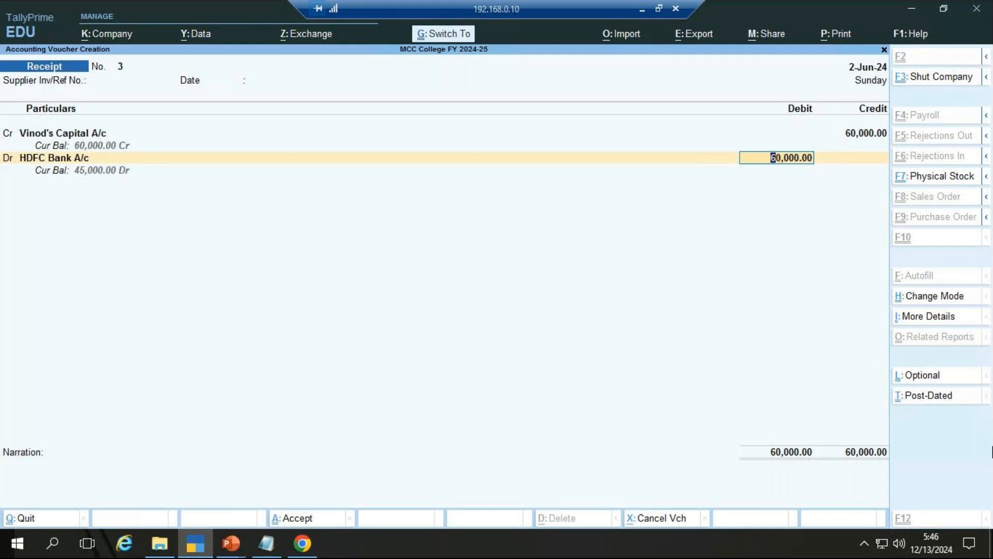
key("ctrl+a")
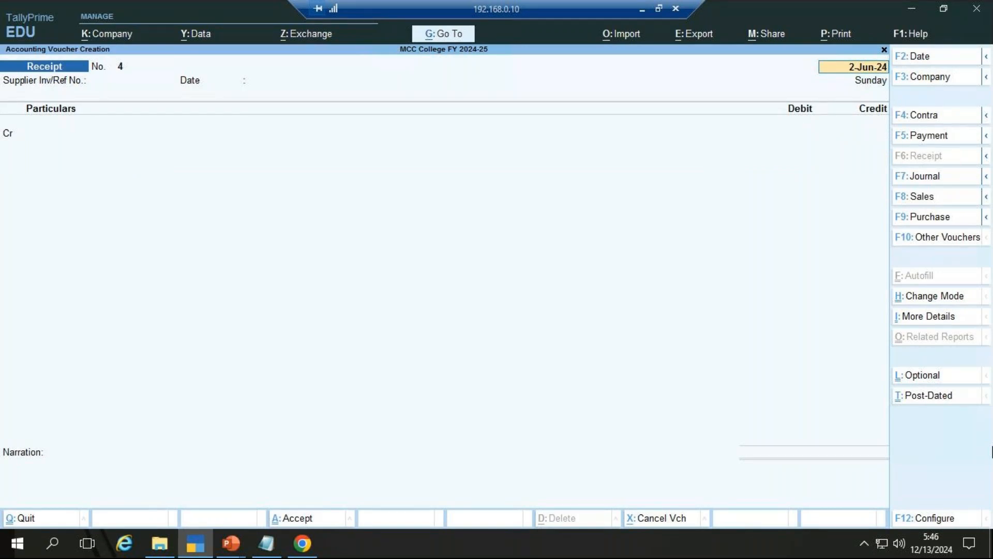
Step: Reopen the capital receipt voucher just saved to review its entries, and accept it again
key("Page_Up")
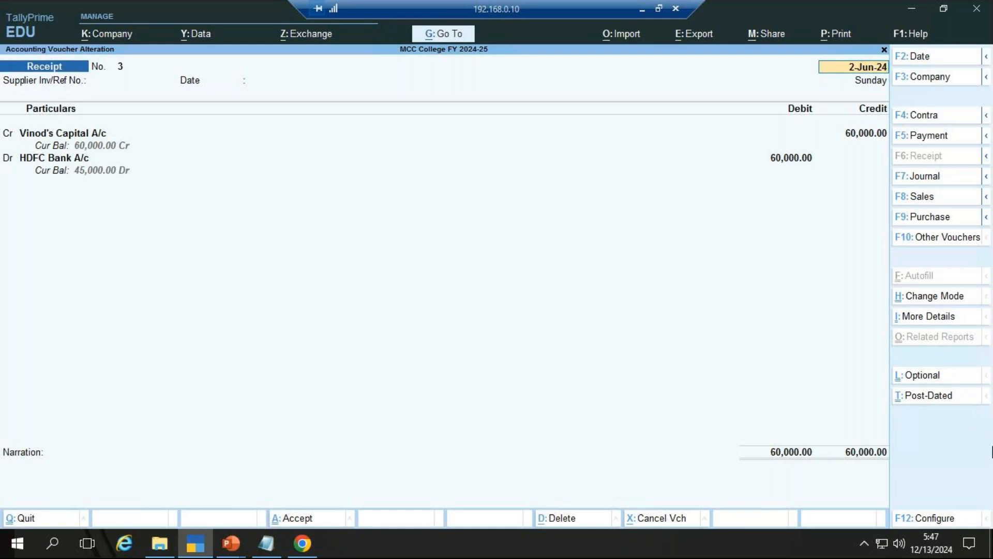
key("ctrl+a")
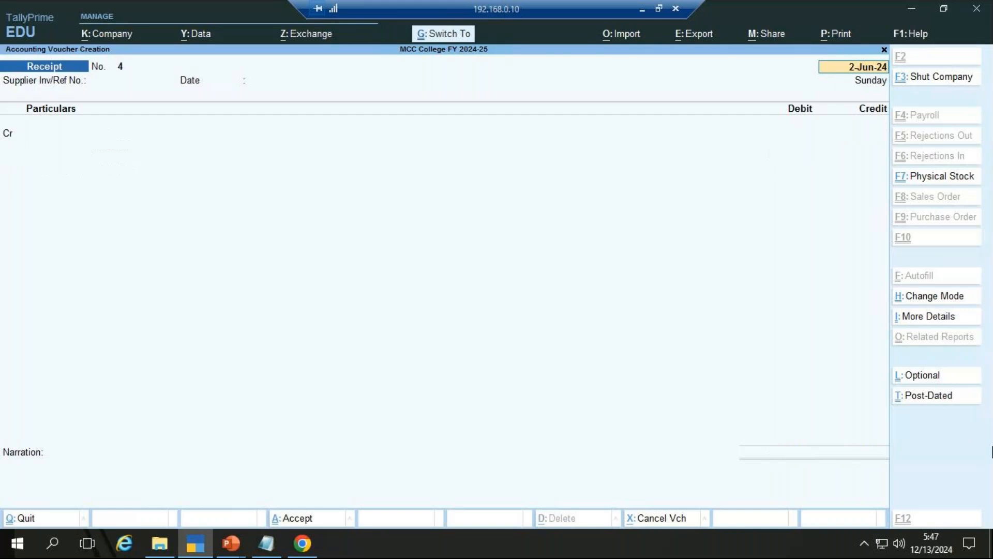
Step: Check the exercise slide and select the cheque giver's ledger as the credit account in the new receipt, with On Account as reference type
key("alt+Tab")
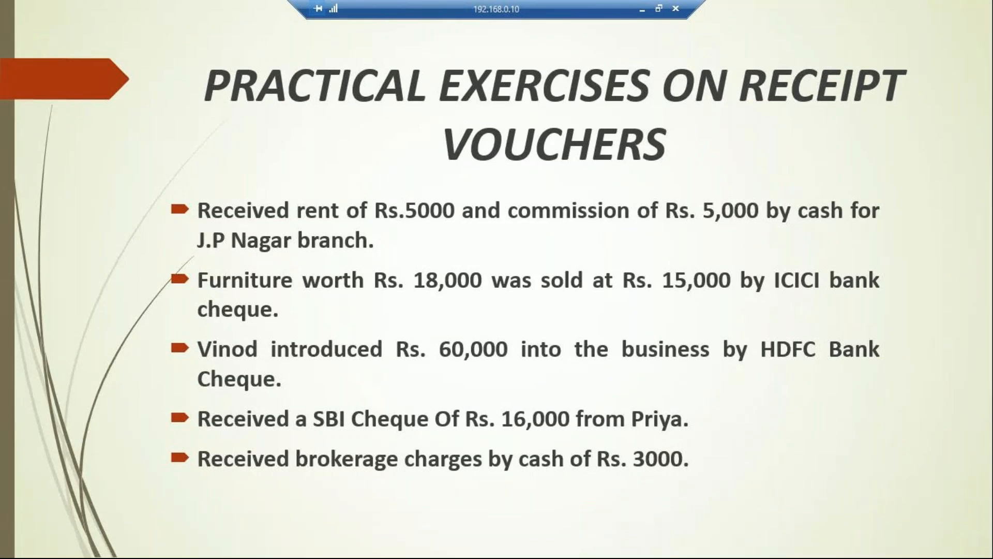
key("alt+Tab")
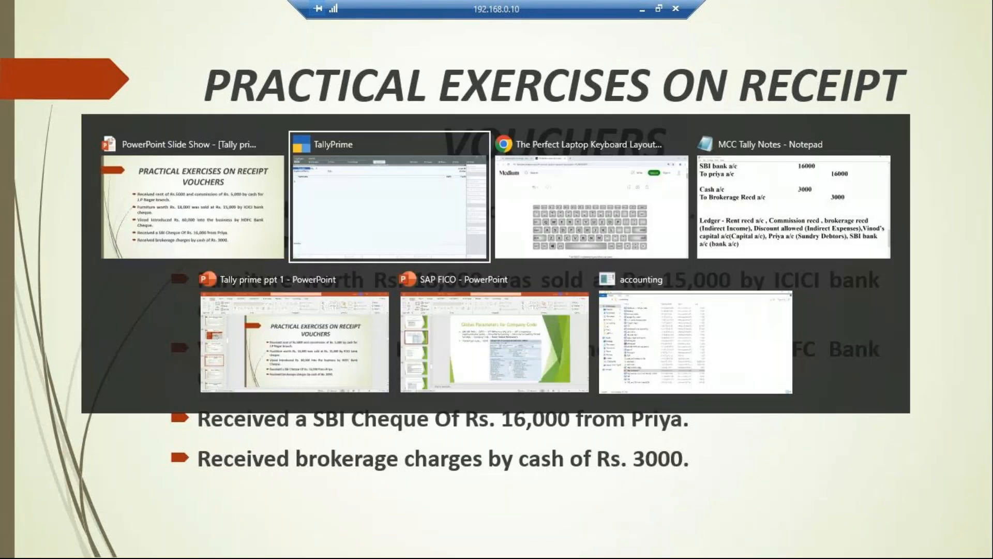
key("Return")
type("Pri")
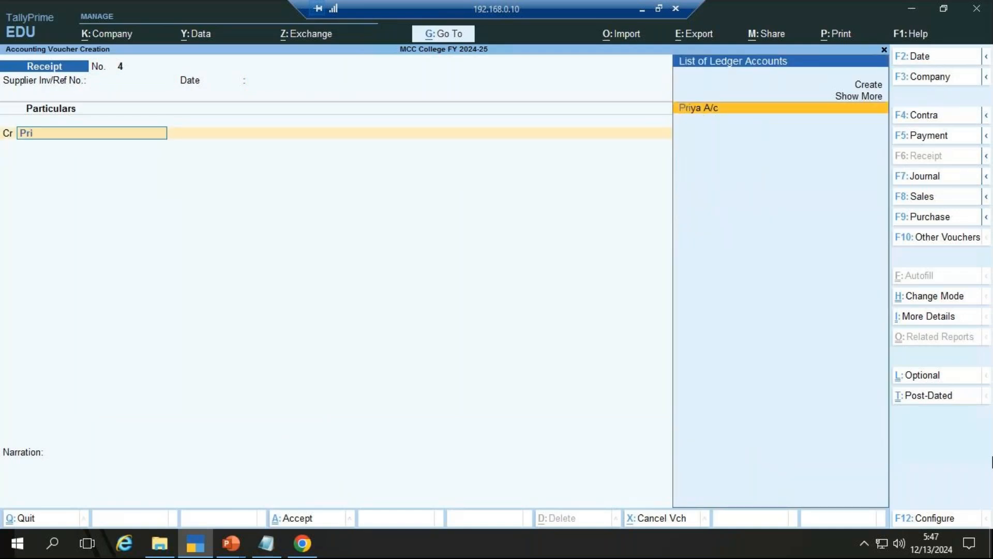
key("Return")
key("Return")
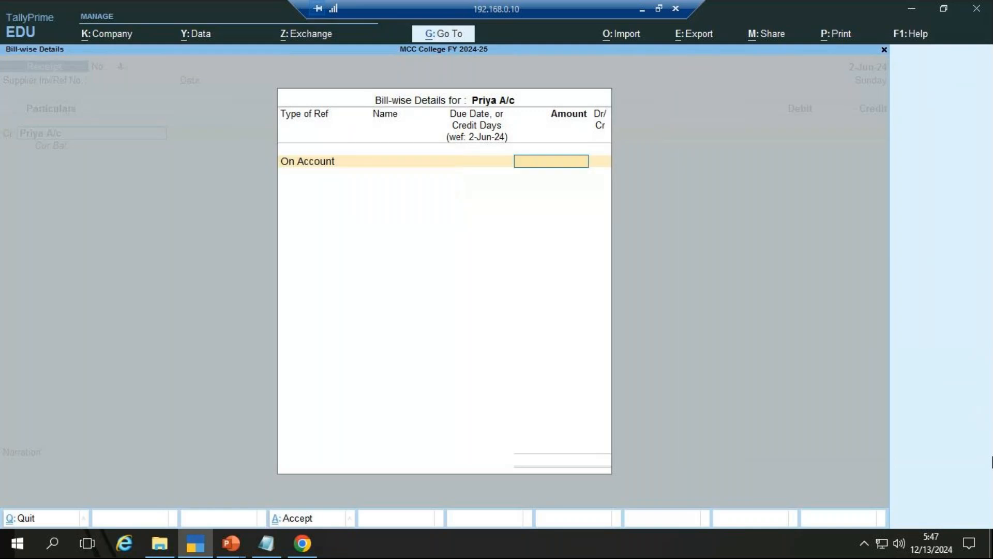
Step: Revisit the adjustment methods in the bill-wise details, leave them, and reopen them with On Account selected
key("BackSpace")
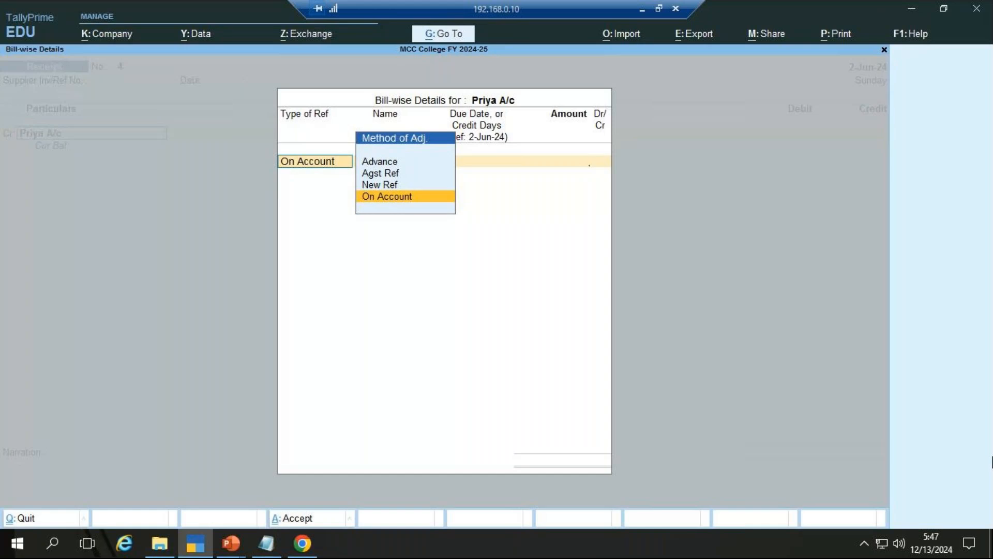
key("Escape")
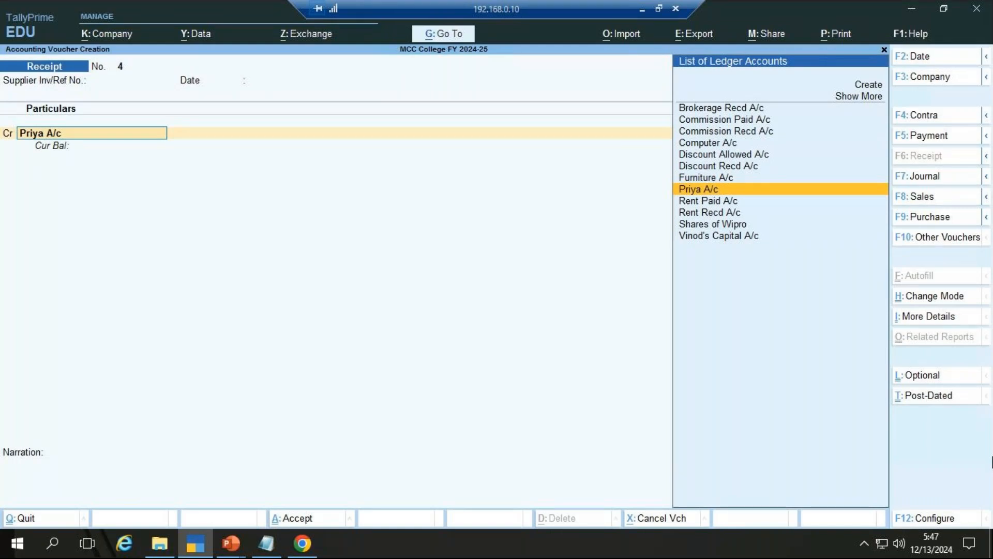
key("Return")
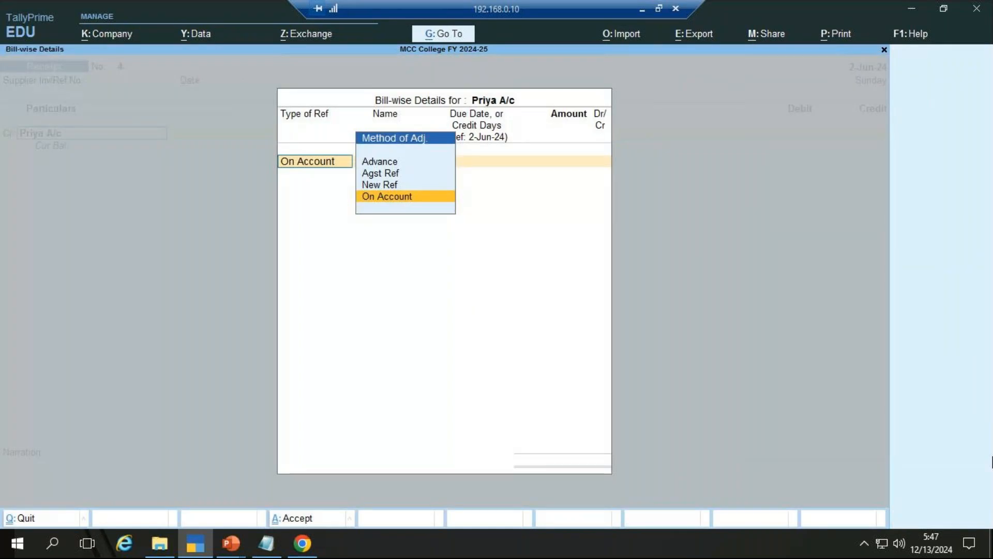
key("Return")
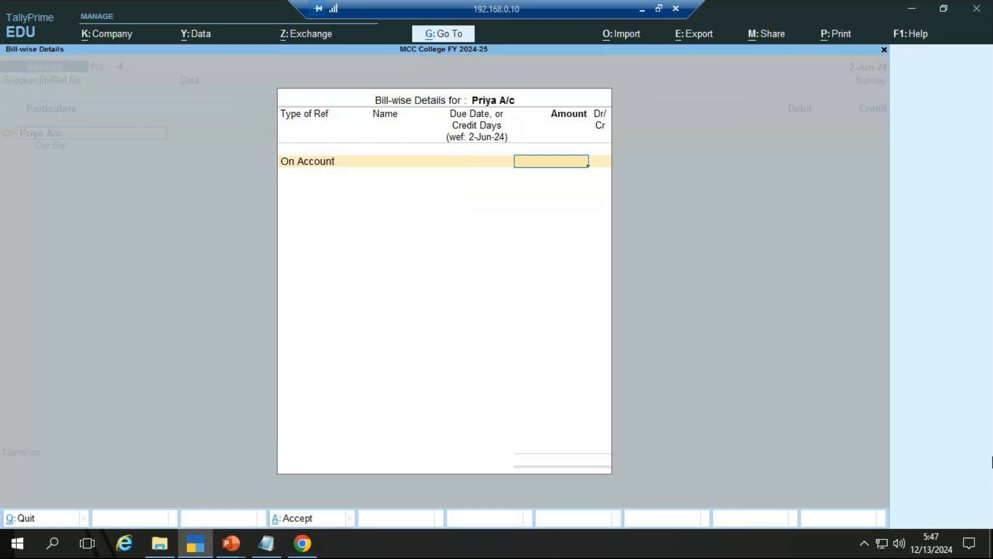
Step: Check the amount on the exercise slide, enter 16,000 Cr on account, and end the bill-wise list
key("alt+Tab")
key("alt+Tab")
key("Return")
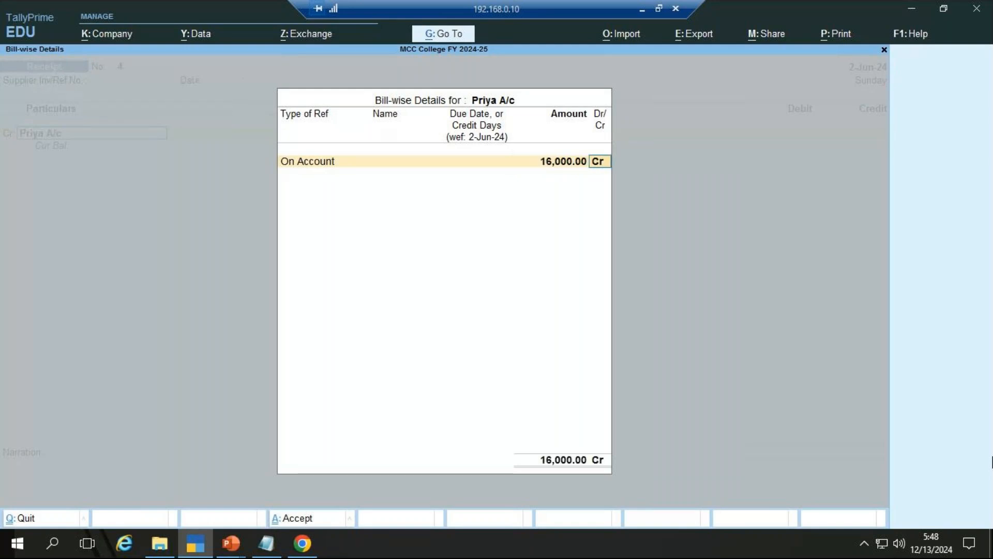
key("Return")
key("Return")
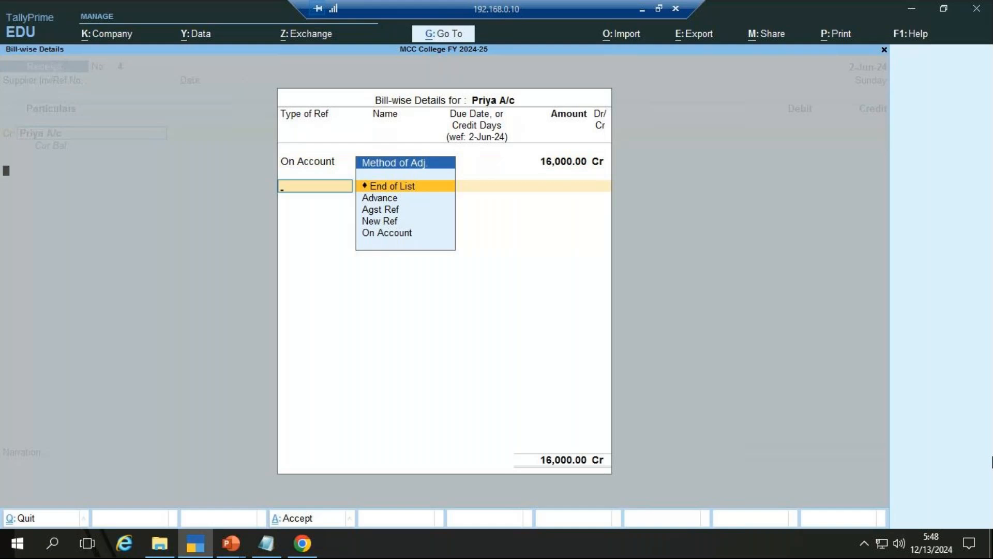
key("Return")
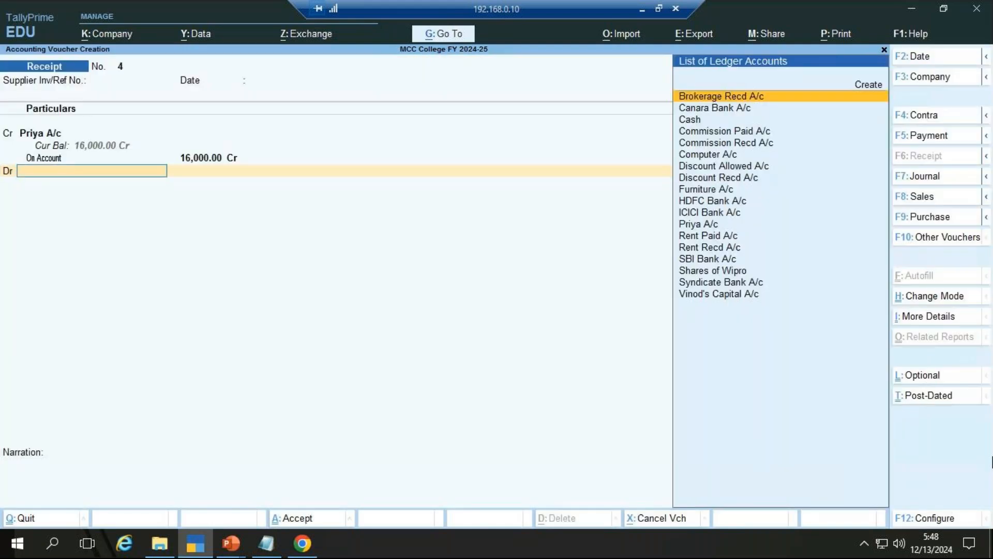
Step: Debit SBI Bank A/c with 16,000, save the receipt voucher, and switch to the PowerPoint exercise slide
type("Sbi")
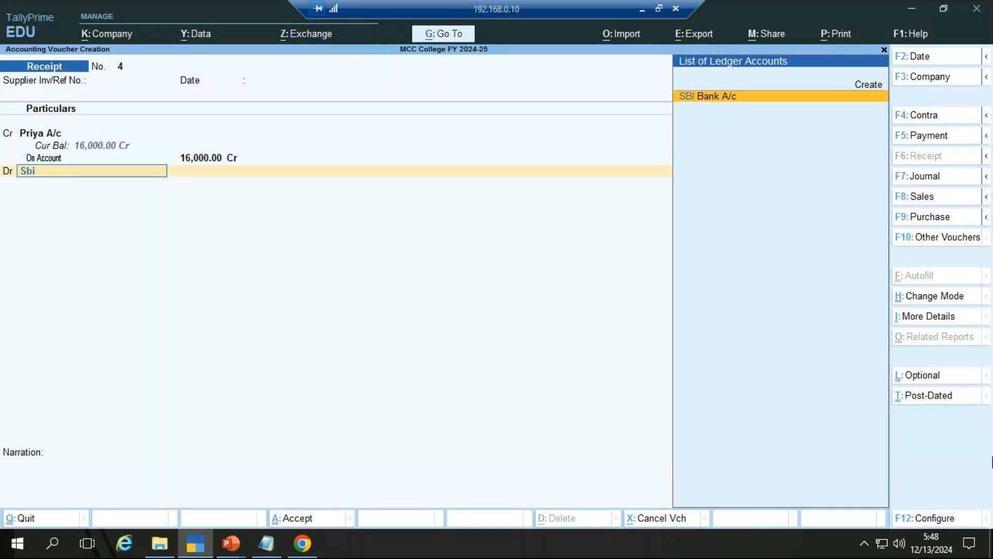
key("Return")
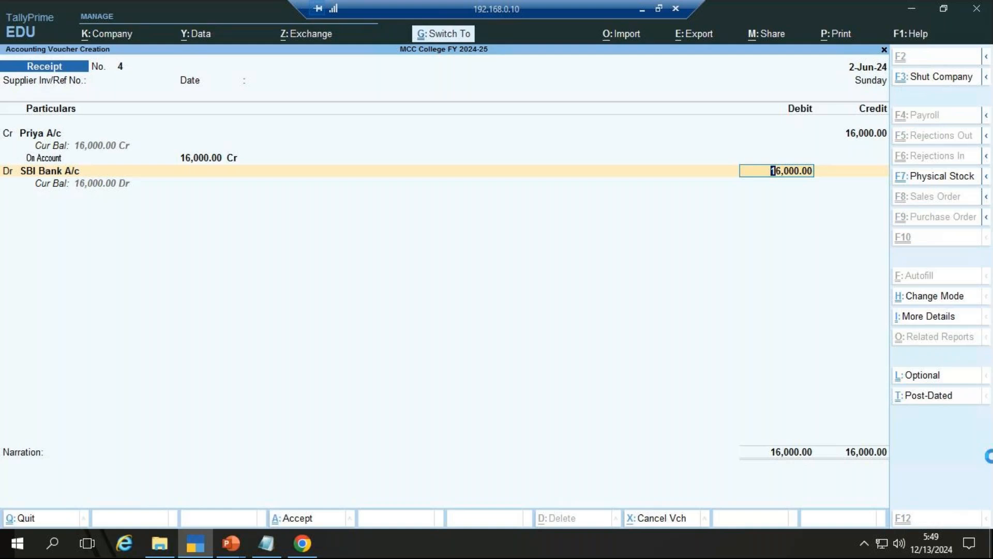
key("ctrl+a")
key("alt")
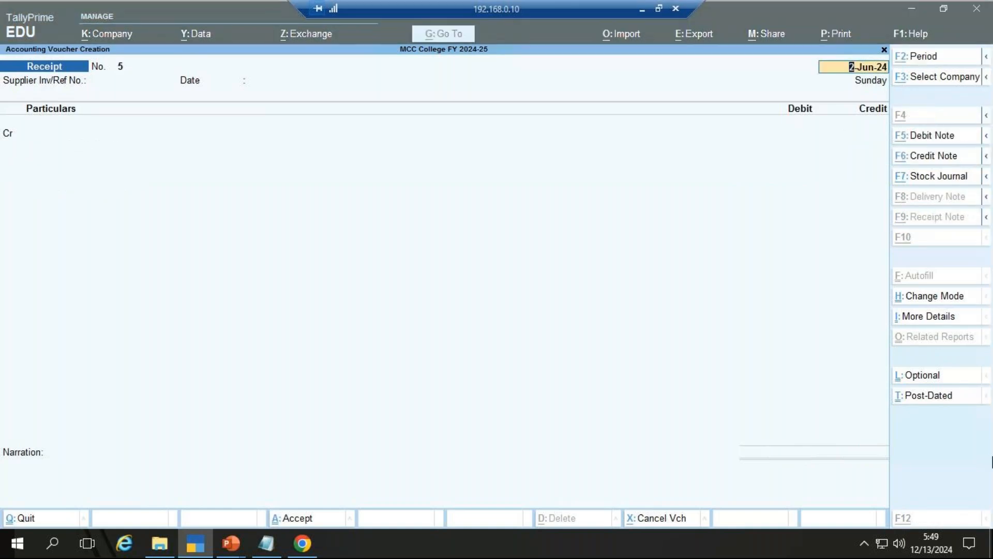
key("alt+Tab")
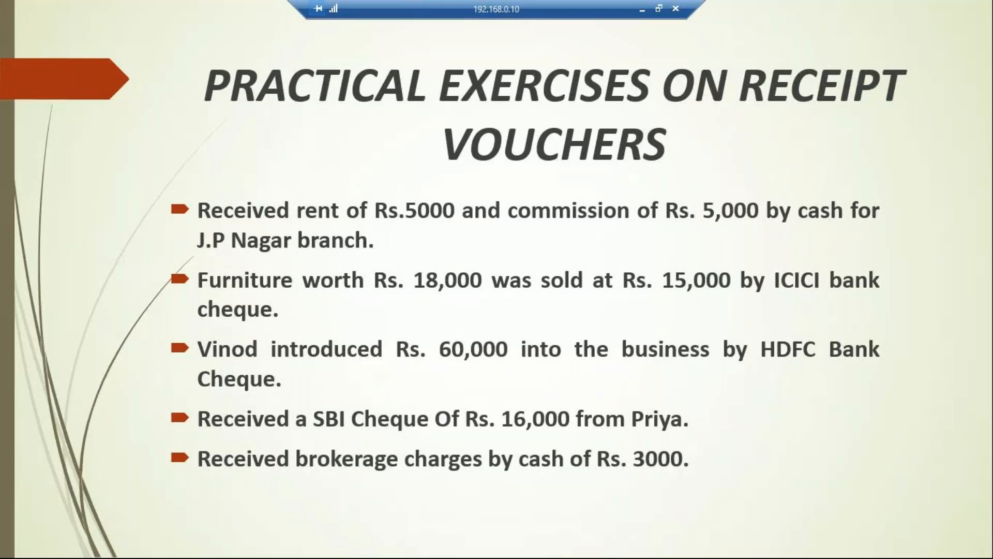
Step: Switch to TallyPrime and credit Brokerage Recd A/c with 3,000 in the new receipt voucher
key("alt+Tab")
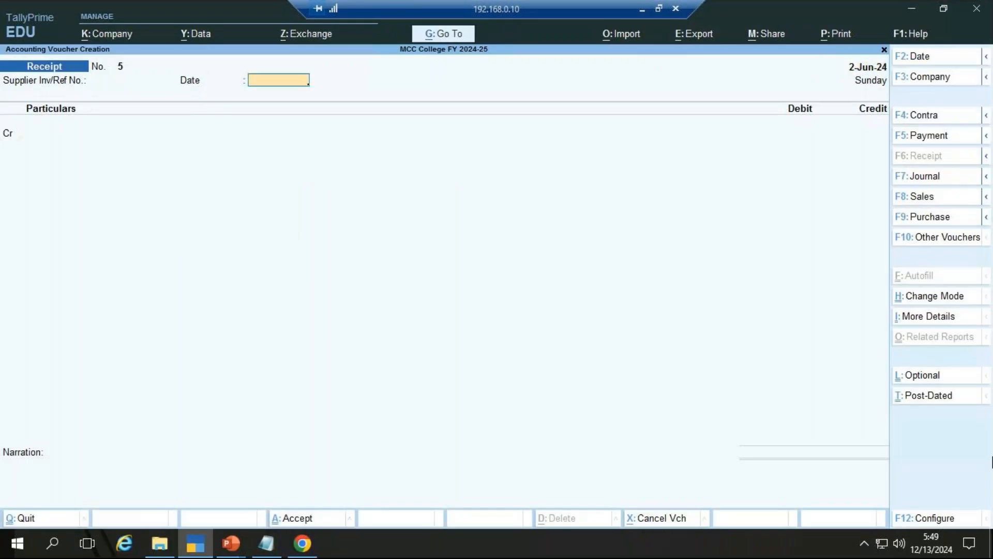
key("Return")
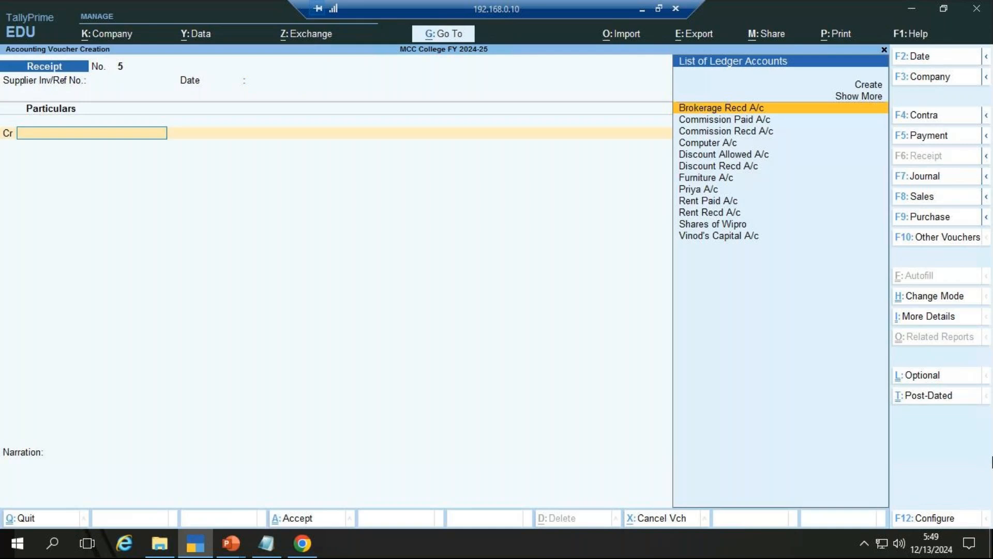
type("Bro")
key("Return")
type("3000")
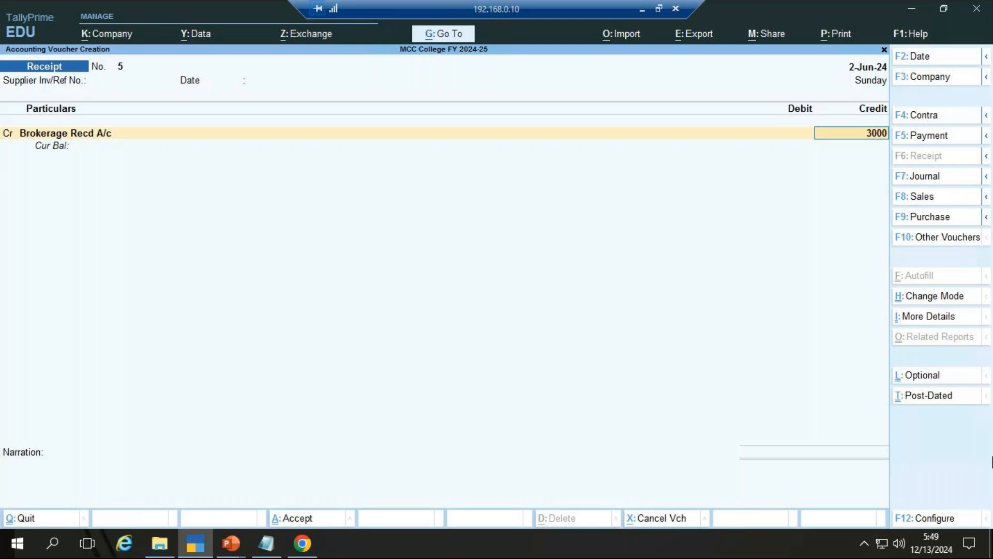
key("Return")
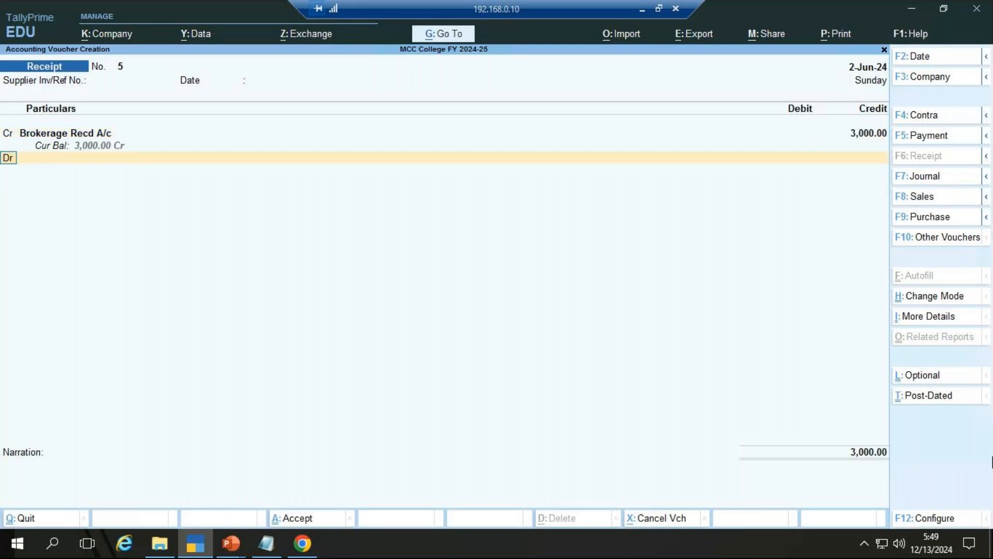
Step: Debit Cash with 3,000 and save the brokerage receipt voucher
key("Return")
type("Cas")
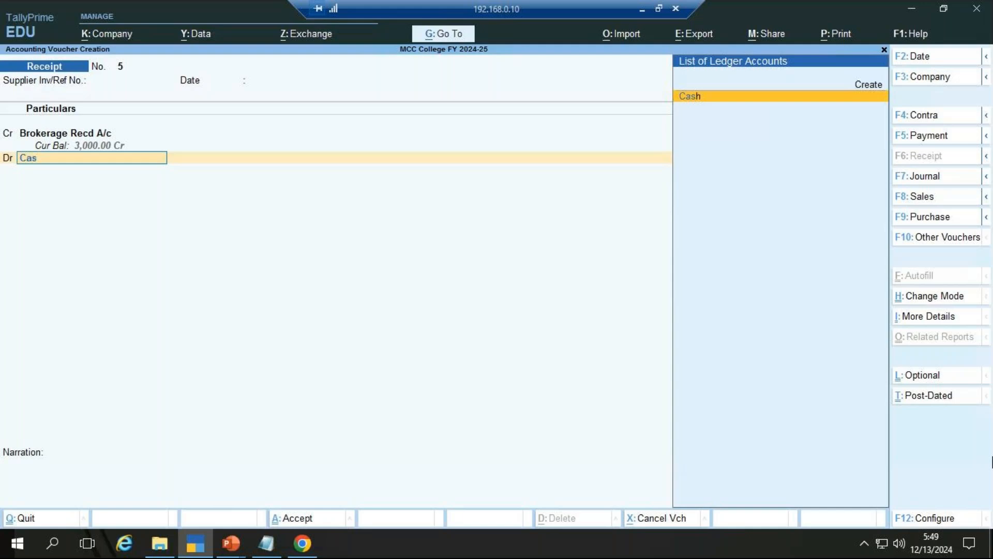
key("Return")
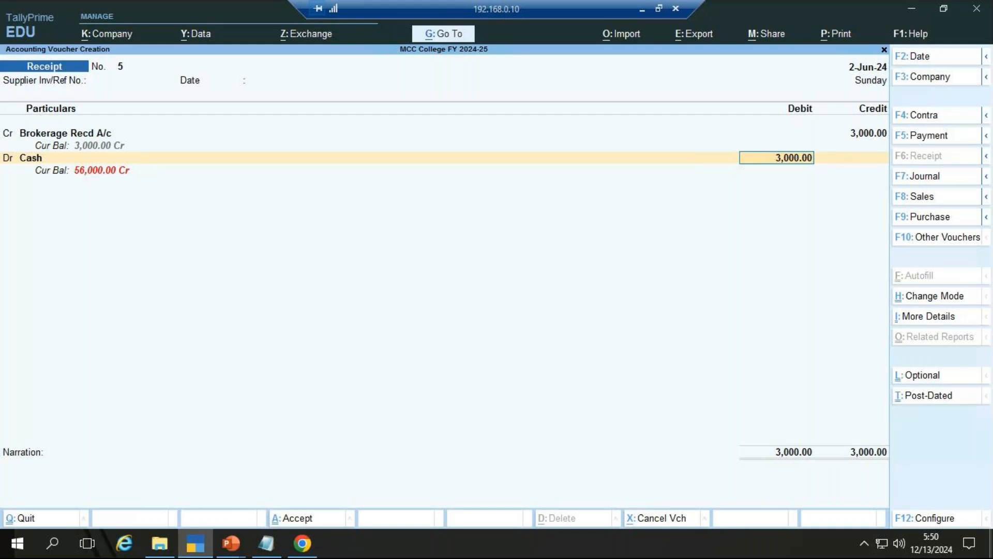
key("ctrl")
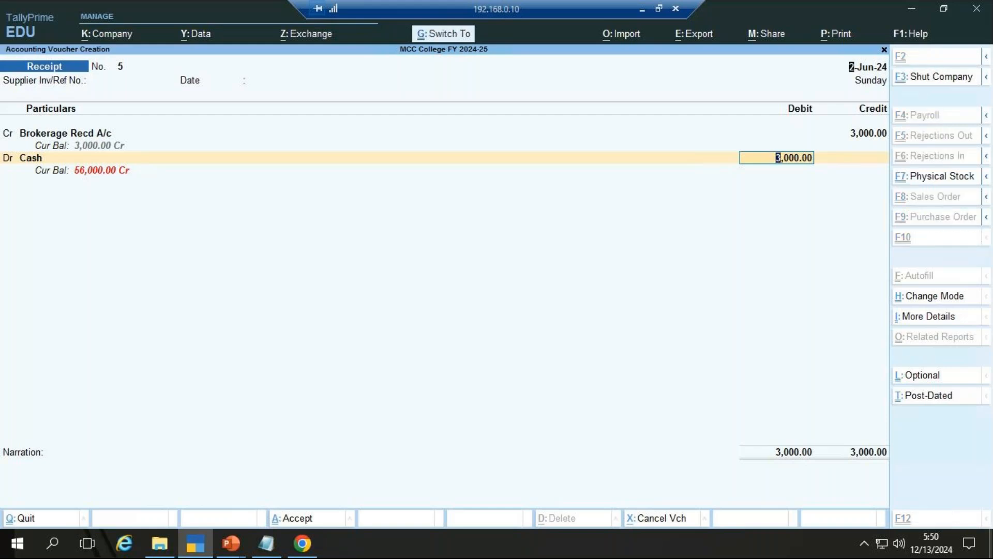
key("ctrl+a")
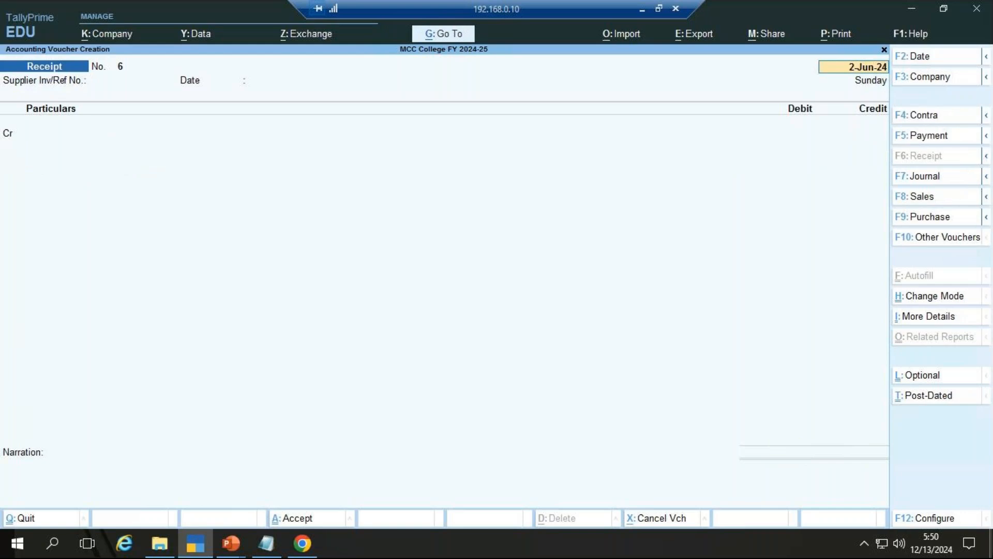
Step: Switch to the PowerPoint presentation and advance to the Journal Voucher slide
key("alt")
key("alt+Tab")
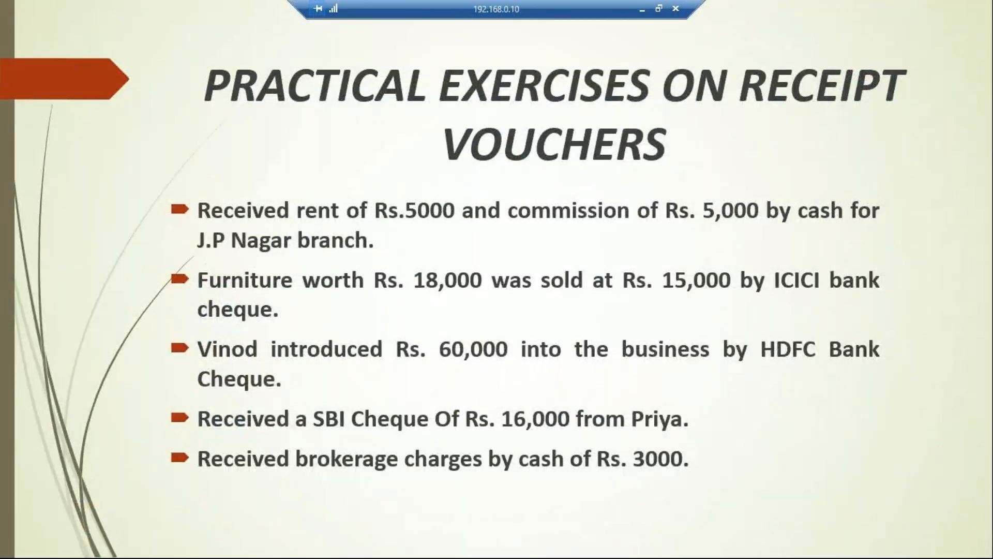
key("Right")
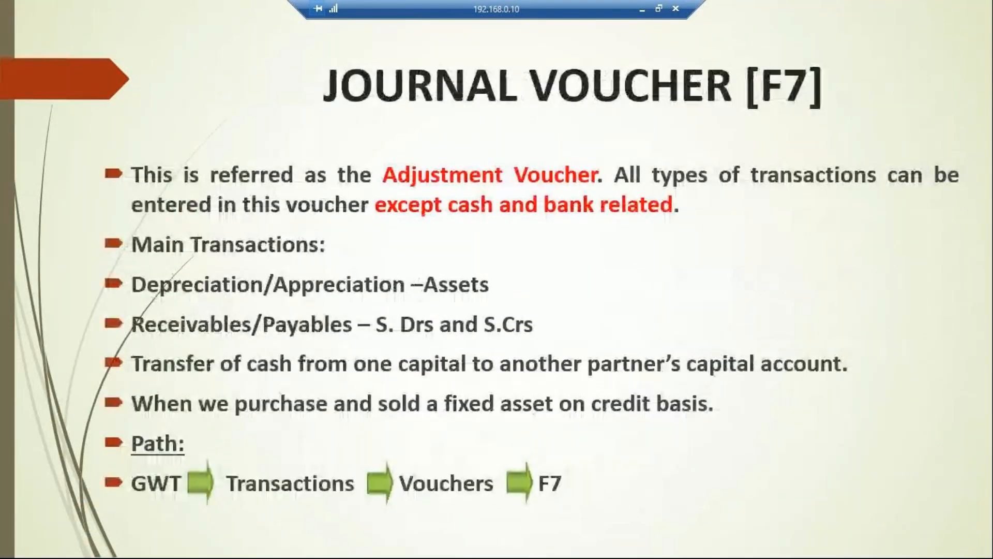
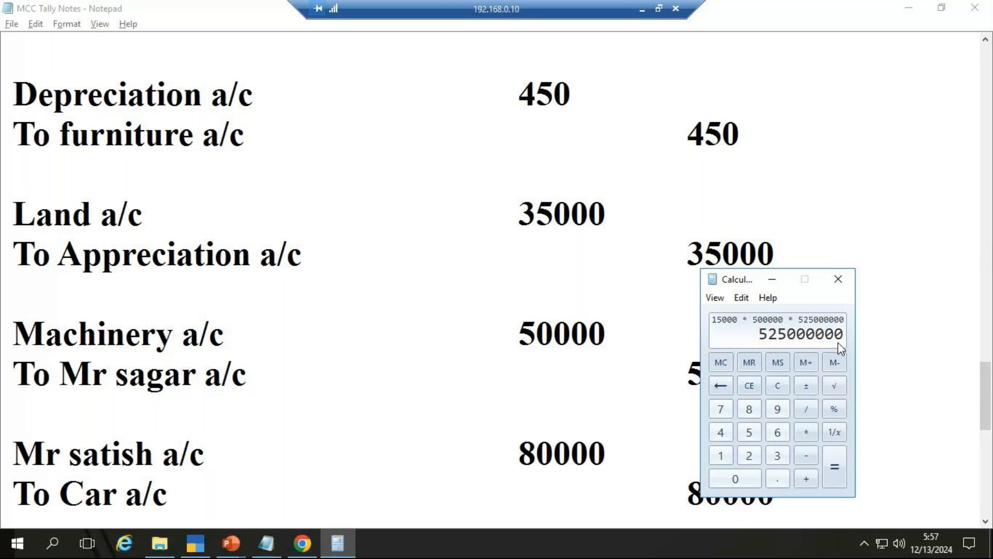
Step: Try to calculate 7% of 500,000 in the calculator, and close it
type("500000")
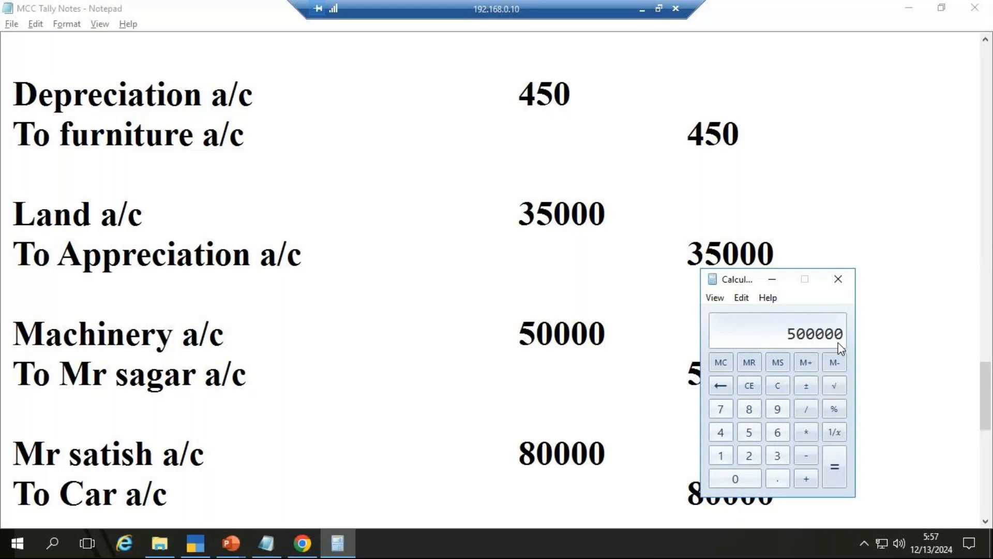
key("asterisk")
type("35000")
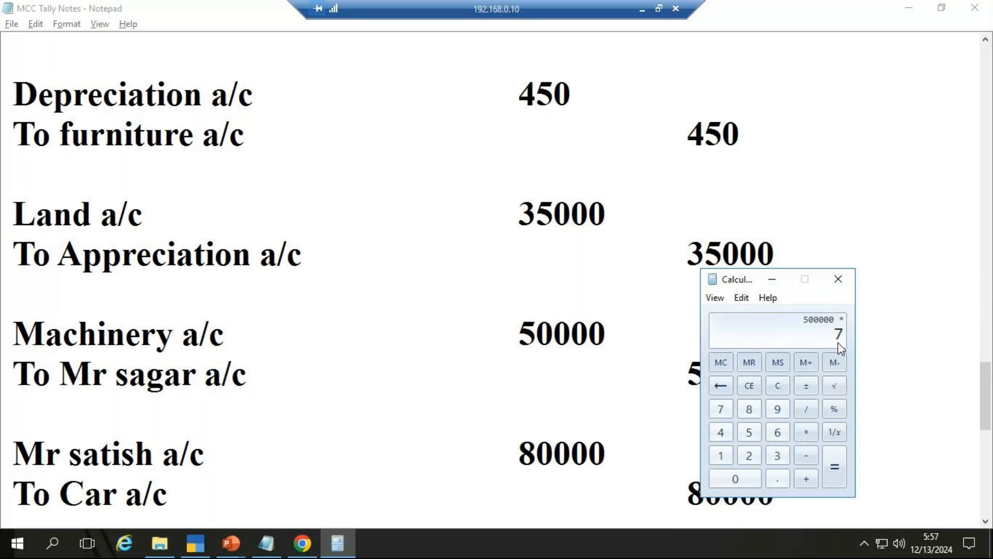
key("Return")
key("Escape")
left_click(838, 279)
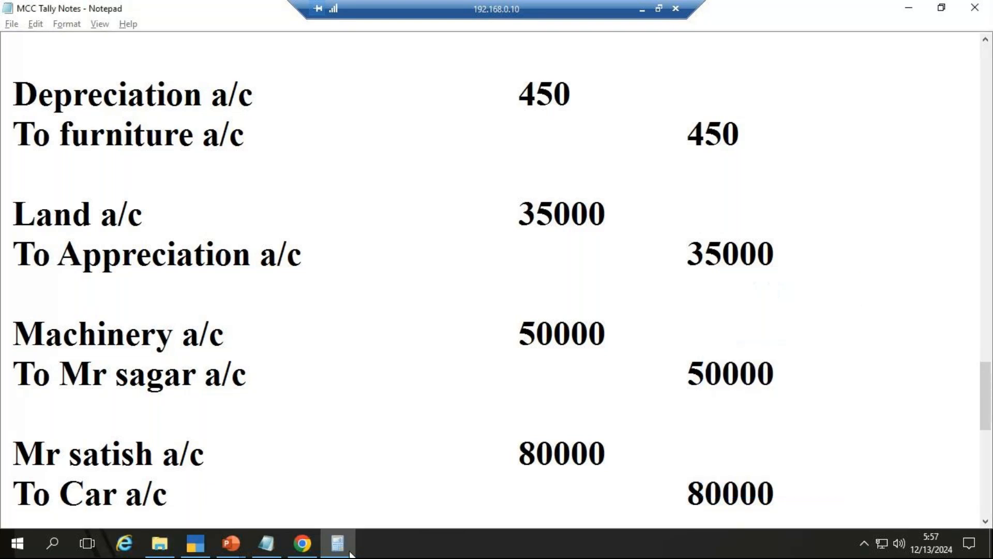
Step: Reopen the calculator in the remote session and calculate 7% of 500,000
left_click(54, 543)
type("ca")
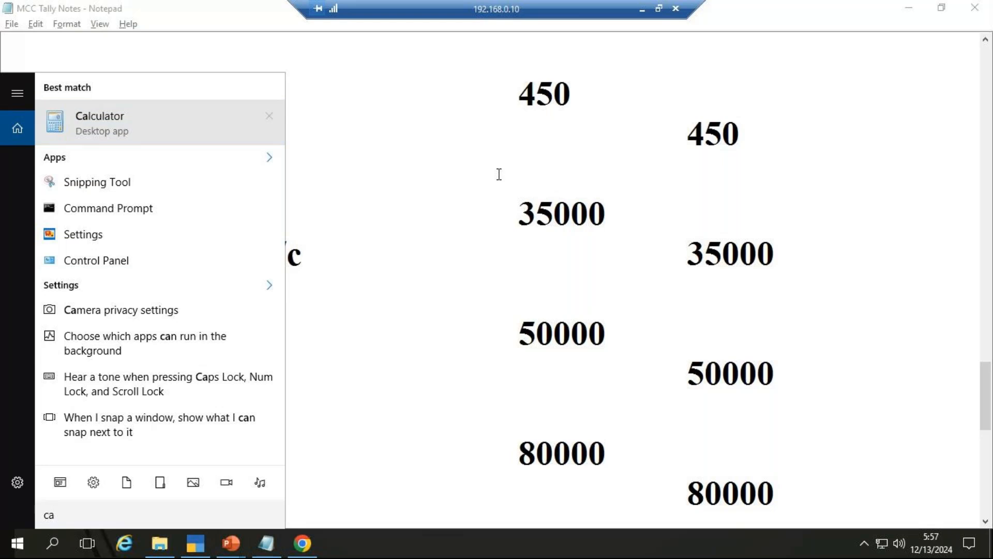
key("Return")
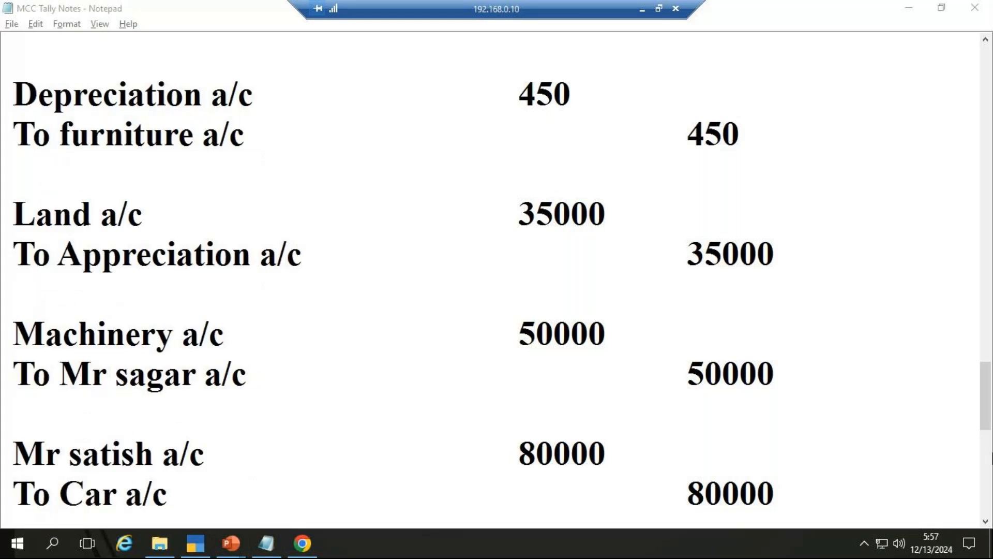
type("5")
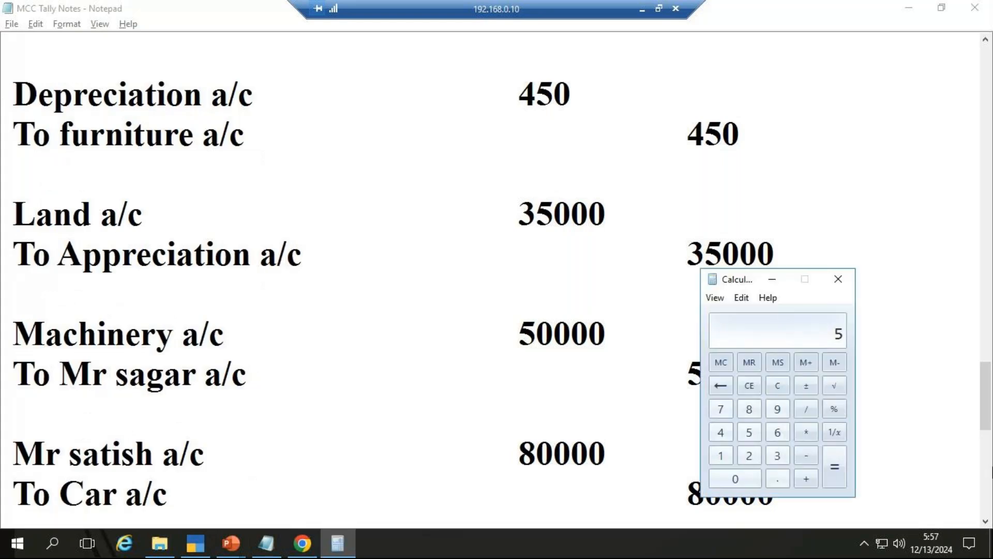
type("00000*7%")
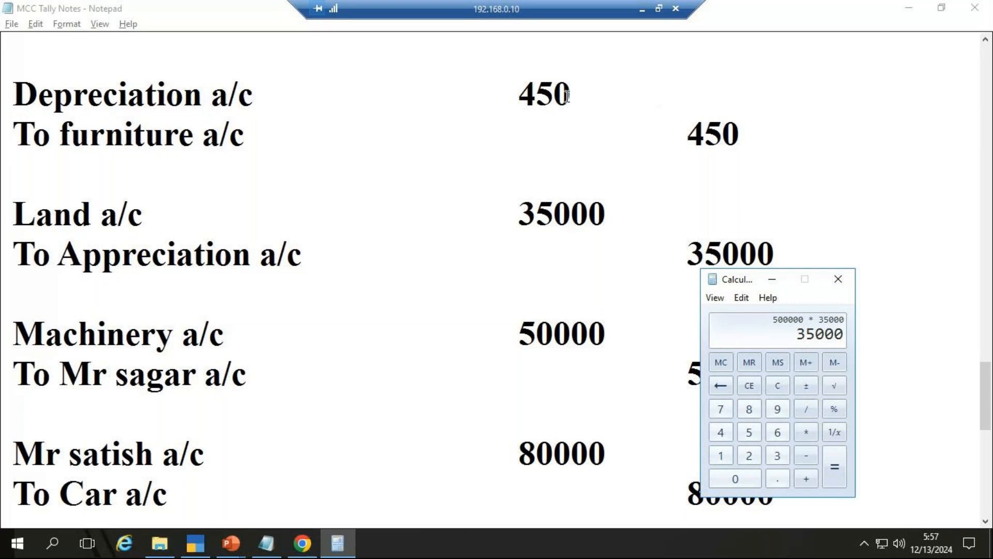
Step: Return to the MCC Tally Notes and close the remote session's calculator
left_click(533, 88)
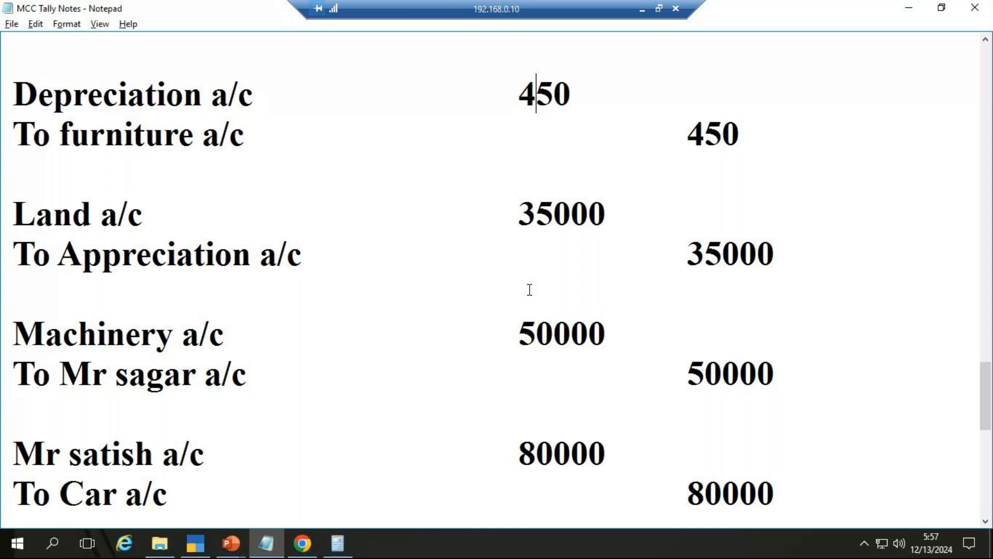
left_click(349, 546)
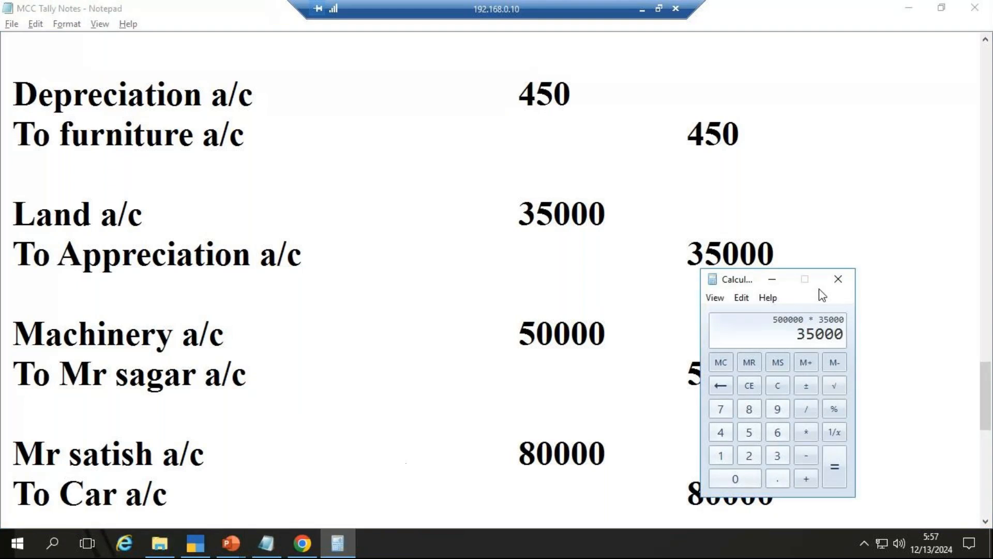
left_click(774, 286)
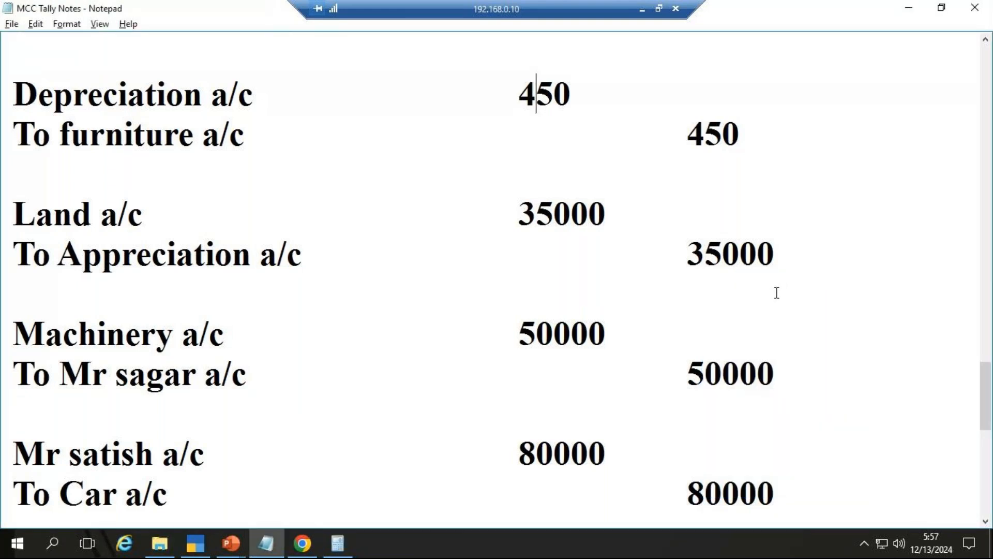
left_click(354, 546)
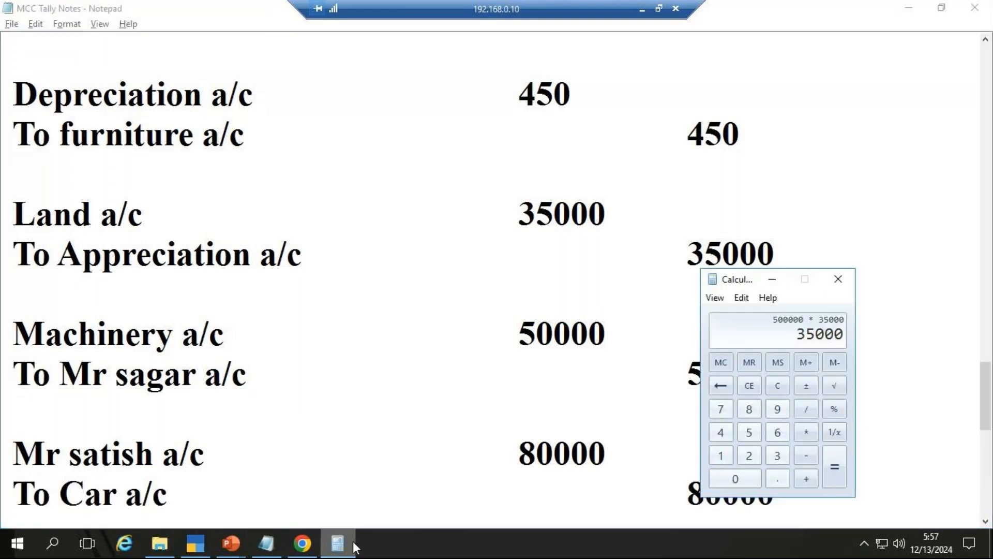
left_click(846, 273)
Step: Minimise the remote desktop session and open Calculator on the local computer
left_click(642, 9)
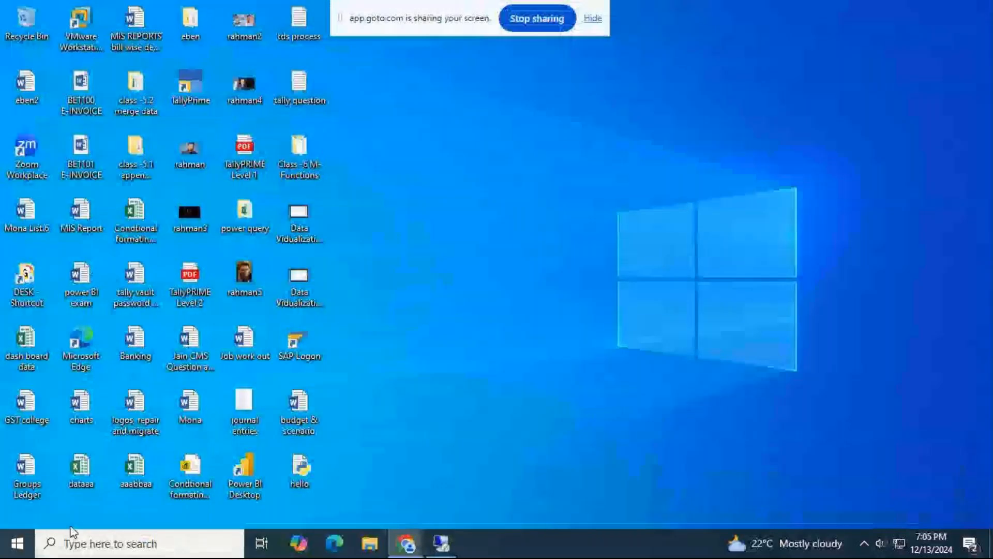
left_click(98, 543)
type("cal")
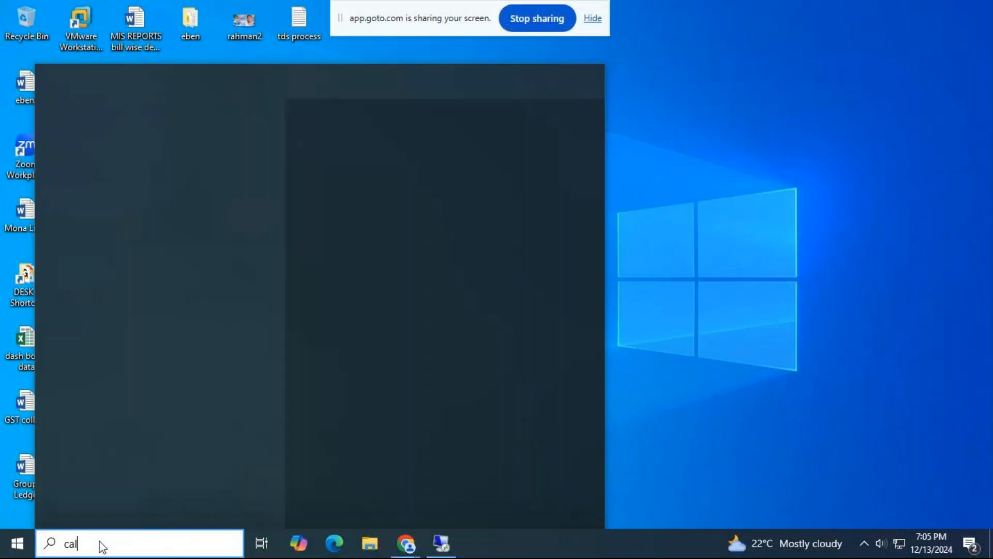
key("Return")
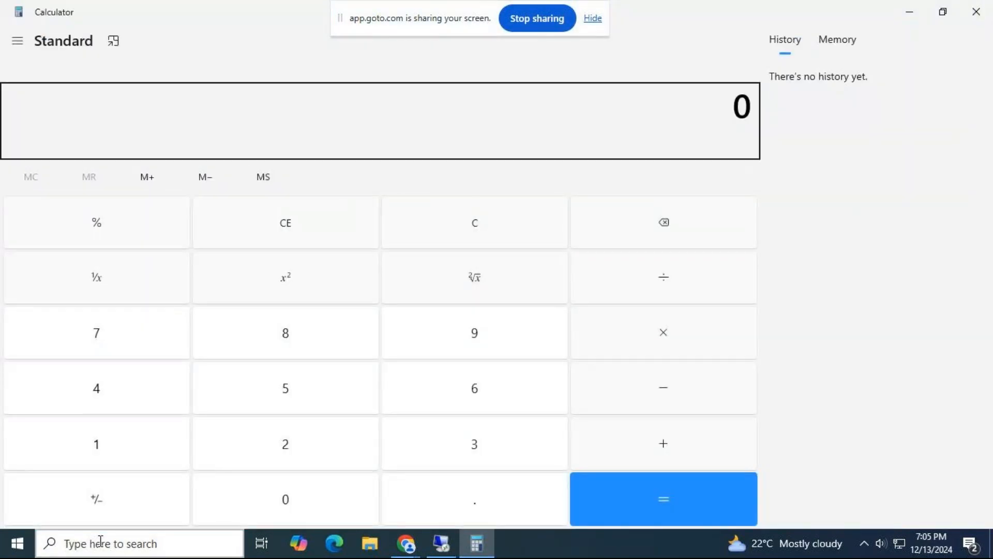
key("alt+Tab")
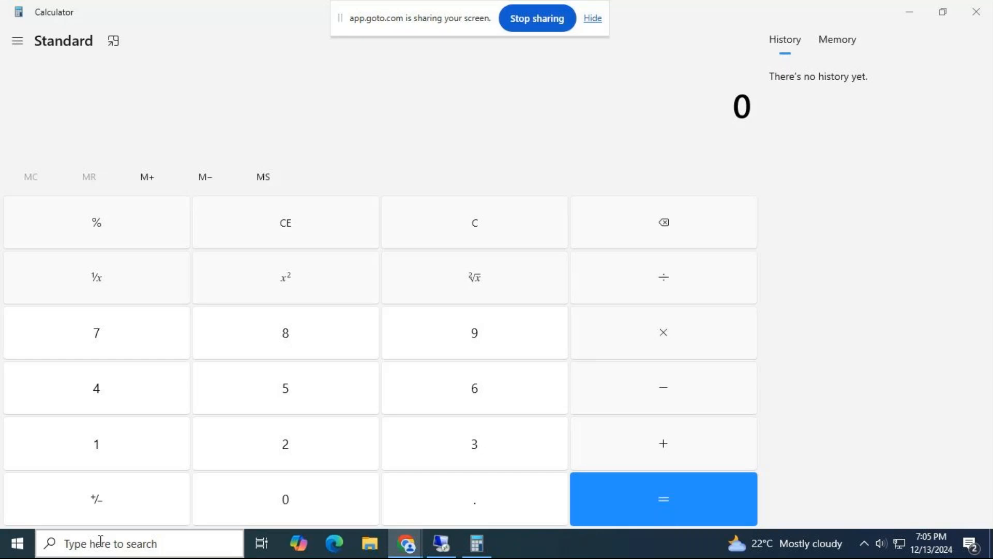
left_click(441, 123)
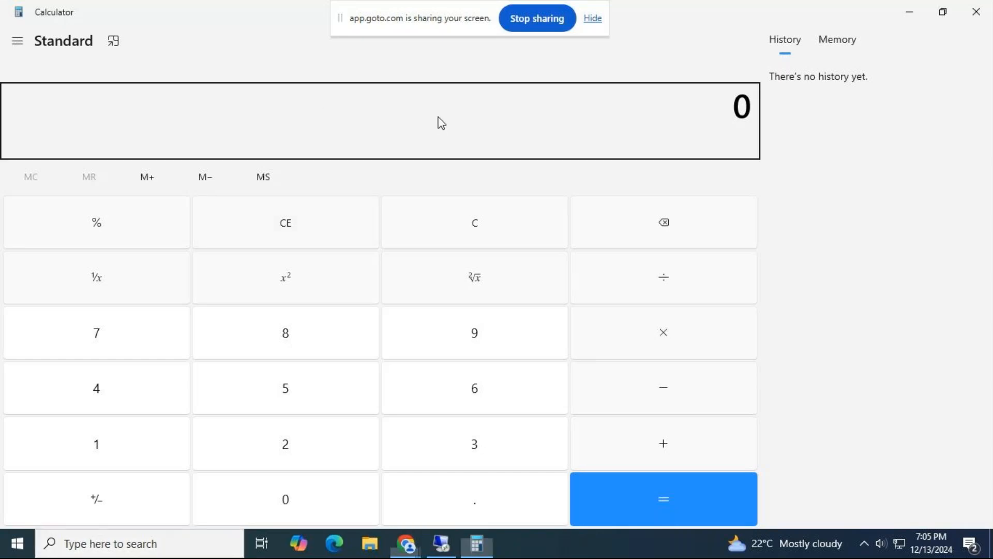
Step: Try to calculate 3% of 15,000 with the percent function, and clear the calculation
type("150000")
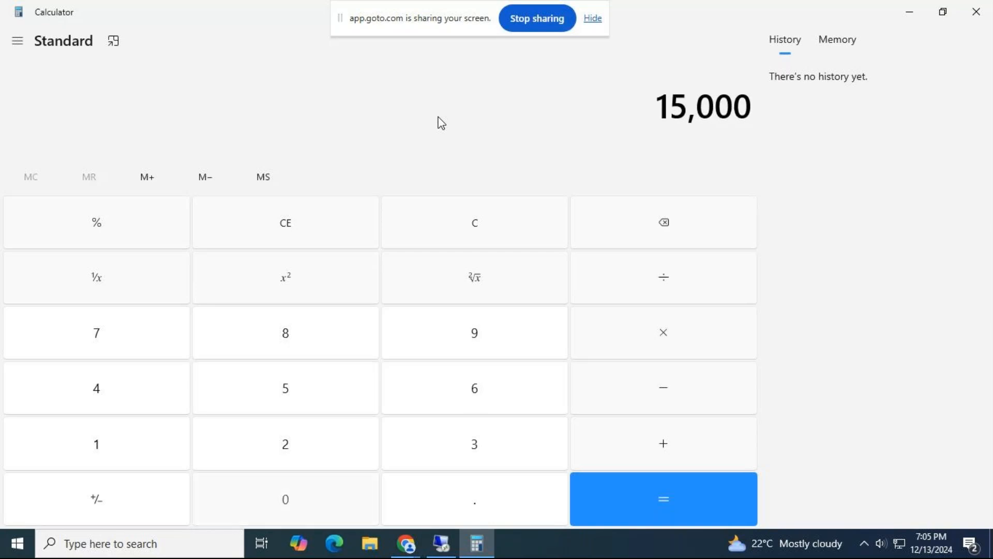
type("*3")
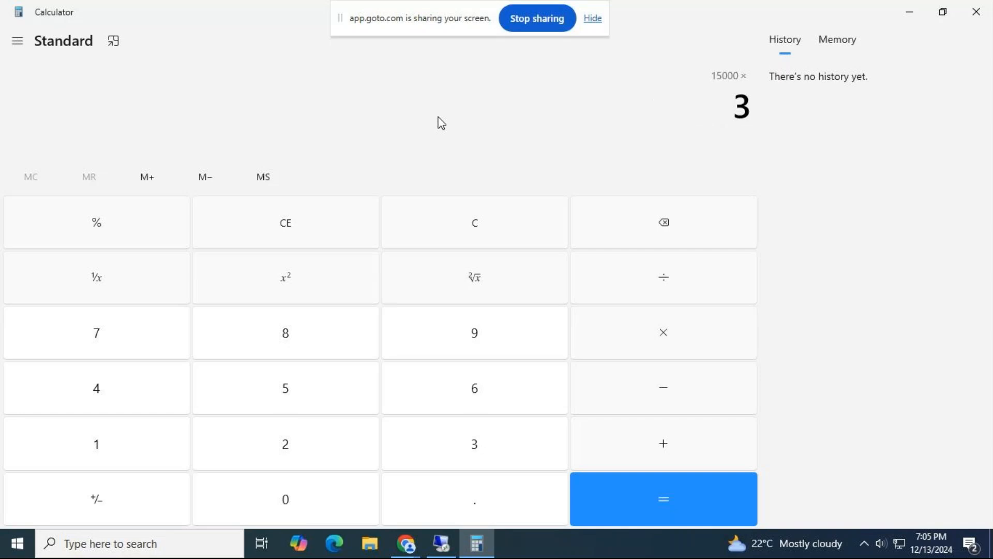
type("%")
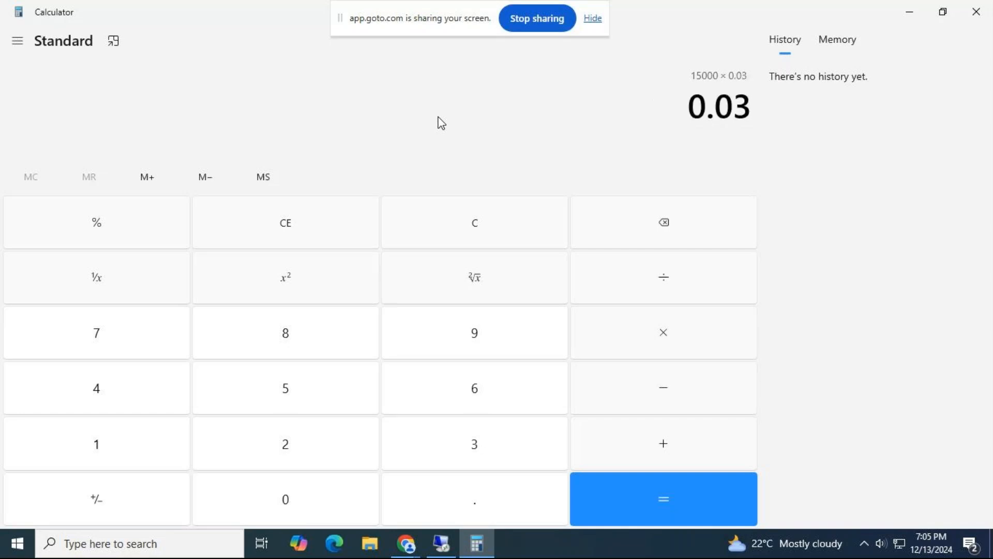
key("Escape")
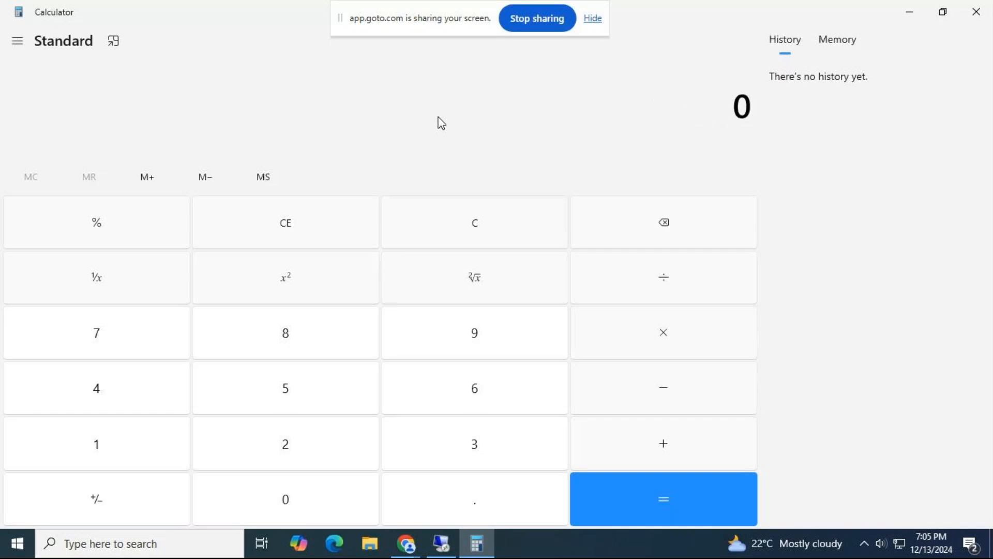
Step: Calculate the furniture depreciation by multiplying 15,000 by 3 and dividing the result by 100
type("150000")
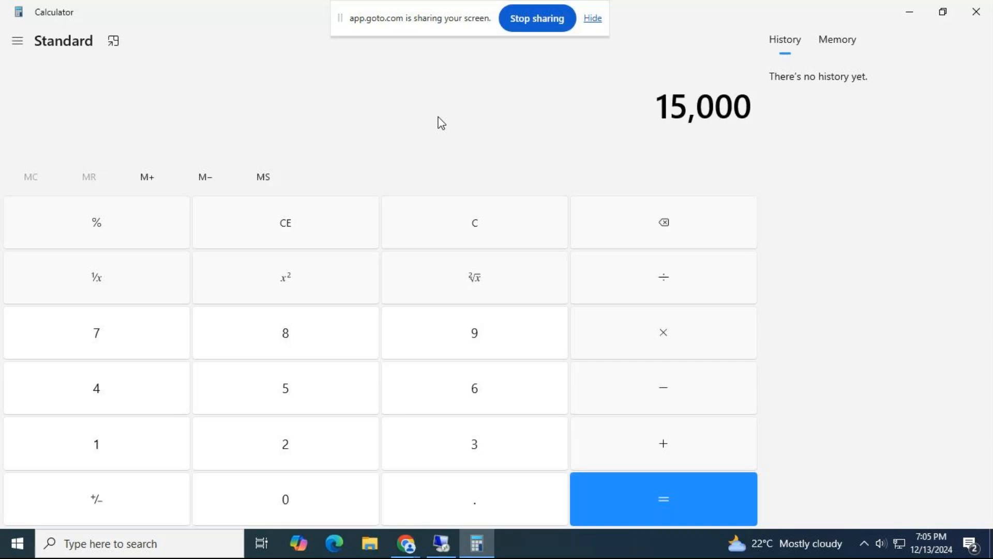
key("asterisk")
type("3")
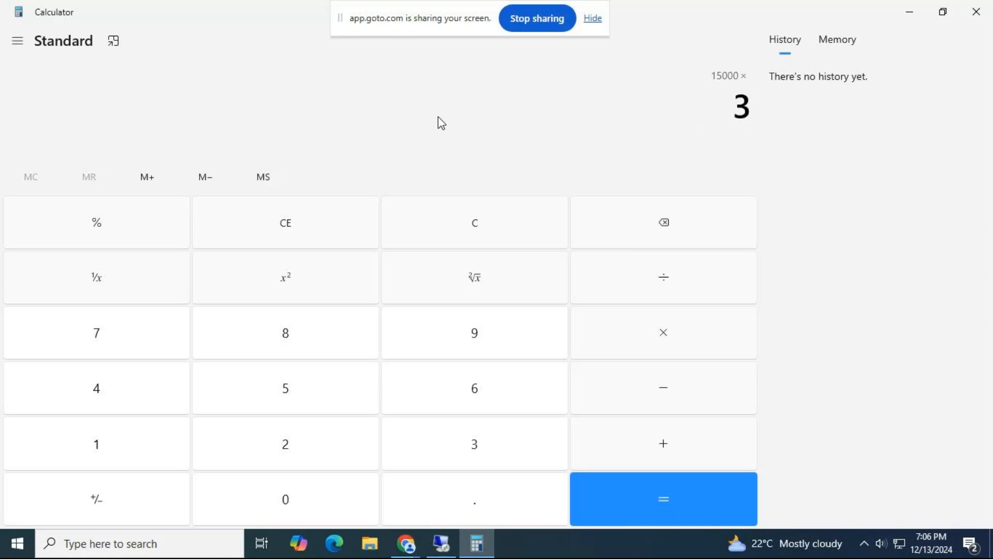
key("Return")
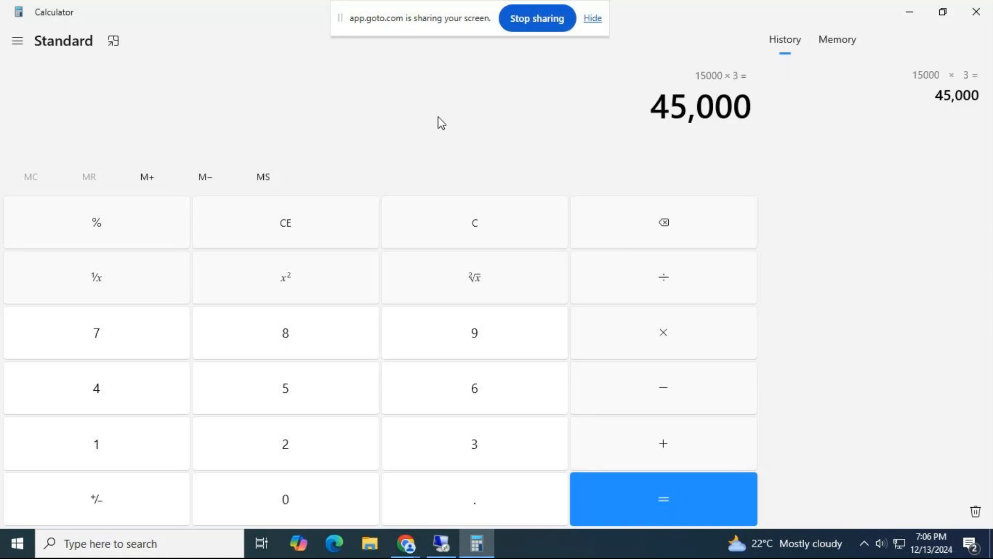
key("slash")
type("100")
key("Return")
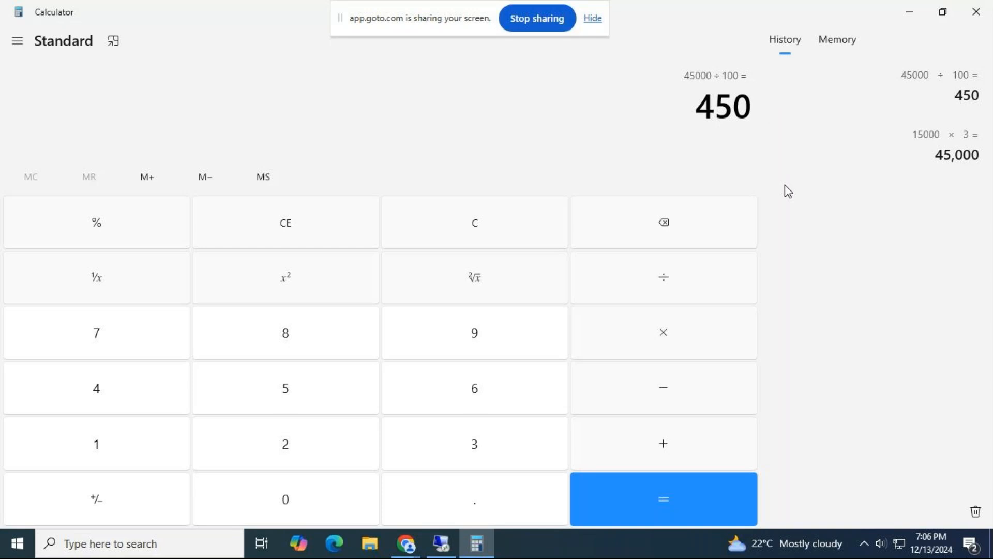
Step: Try to calculate 7% of 500,000 with the percent function, and clear the calculation
key("0")
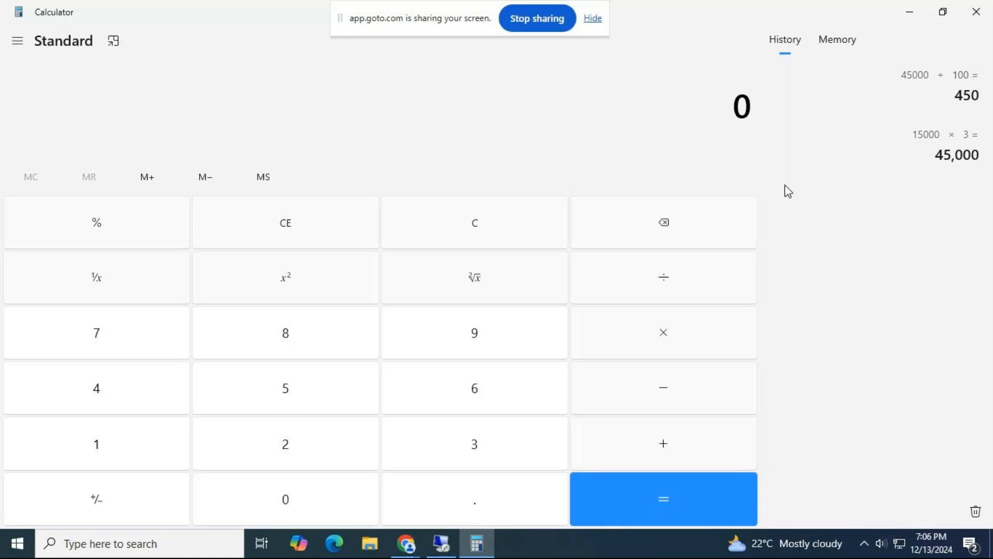
type("50000")
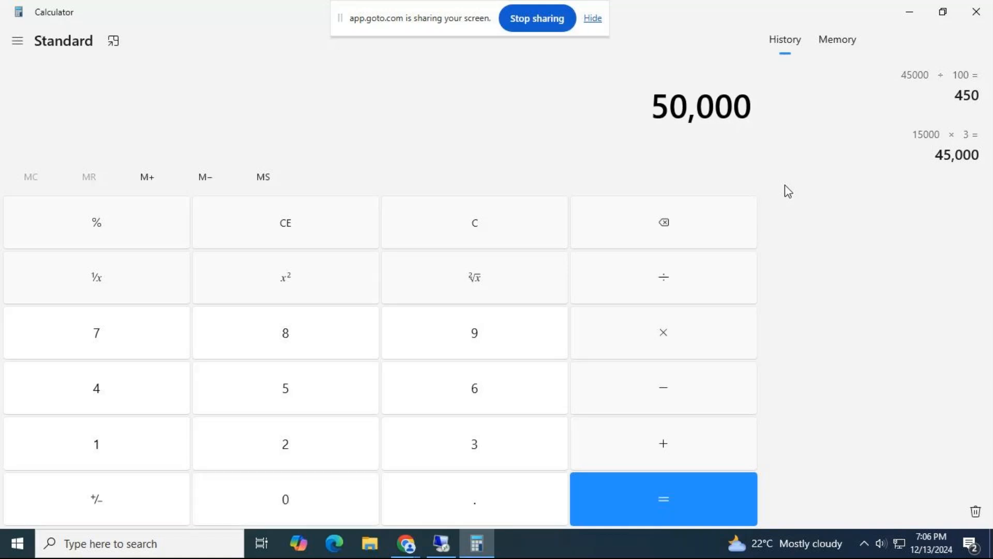
type("0")
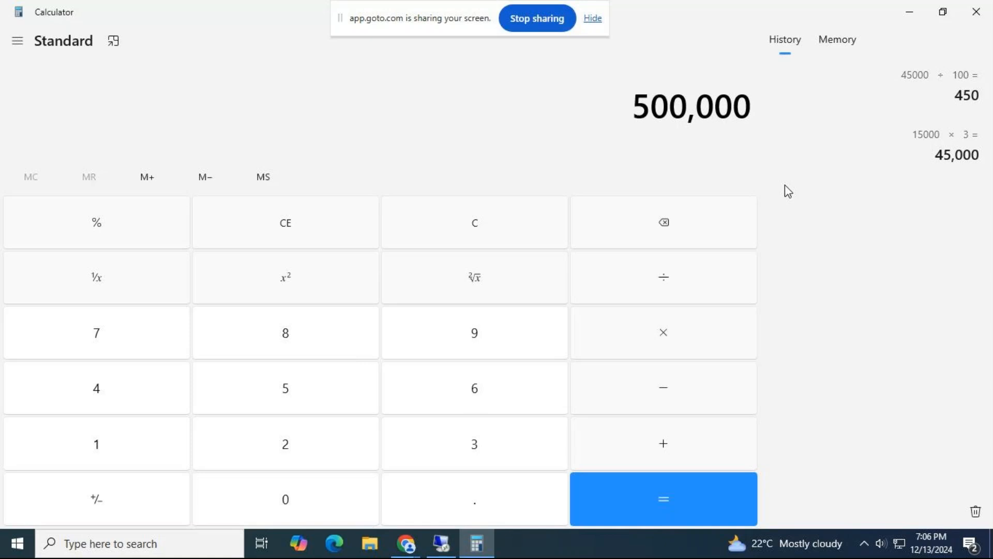
type("*")
type("7")
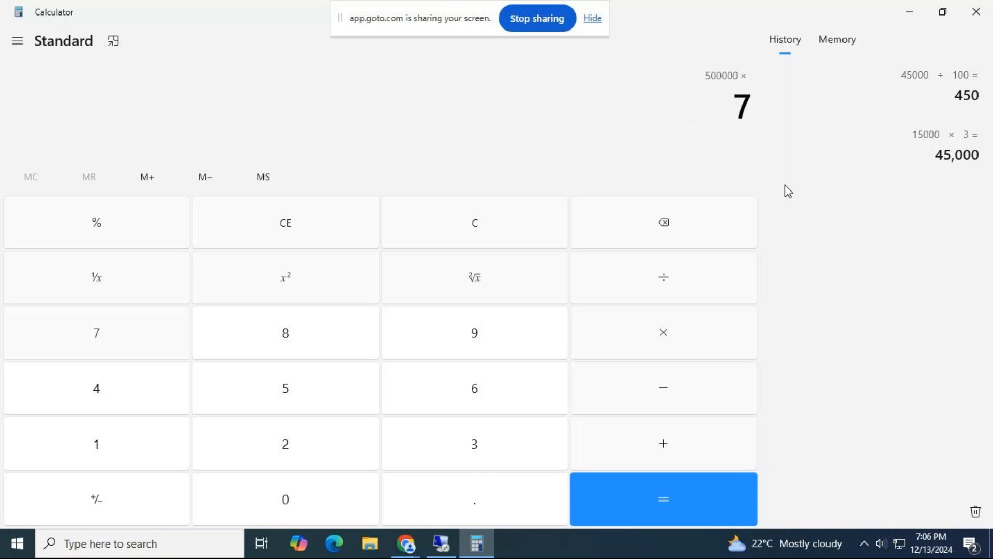
left_click(176, 237)
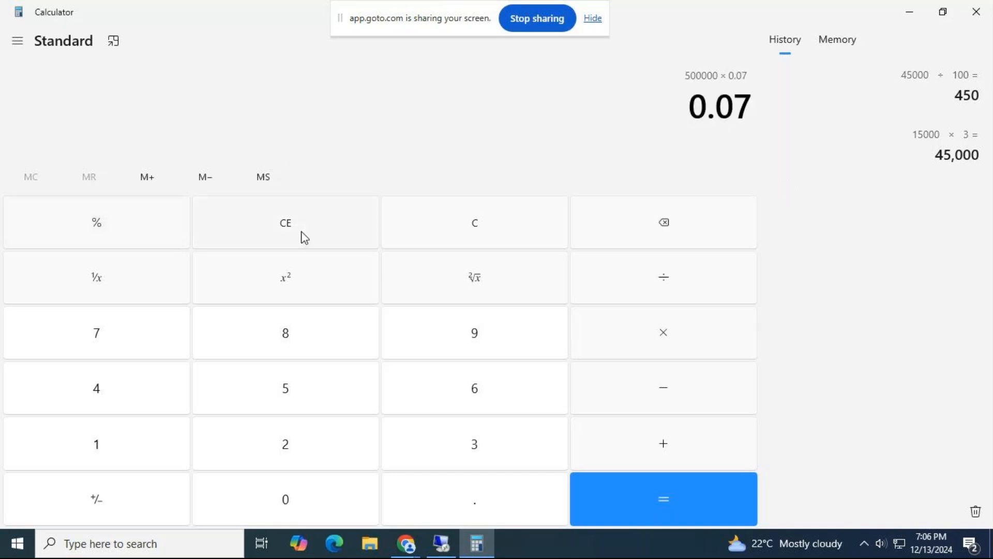
key("Escape")
Step: Calculate the land appreciation by multiplying 500,000 by 7 and dividing the result by 100
type("5000000")
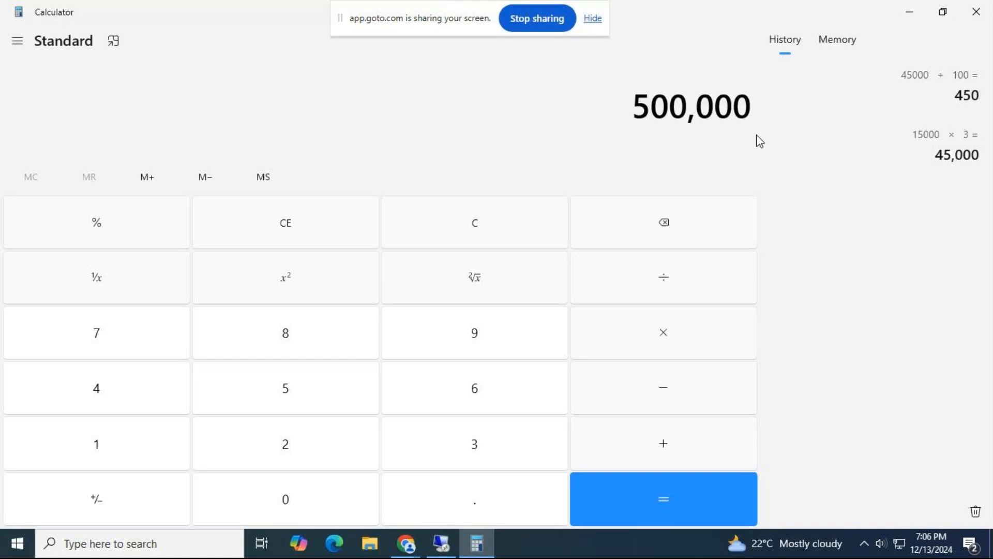
type("*7")
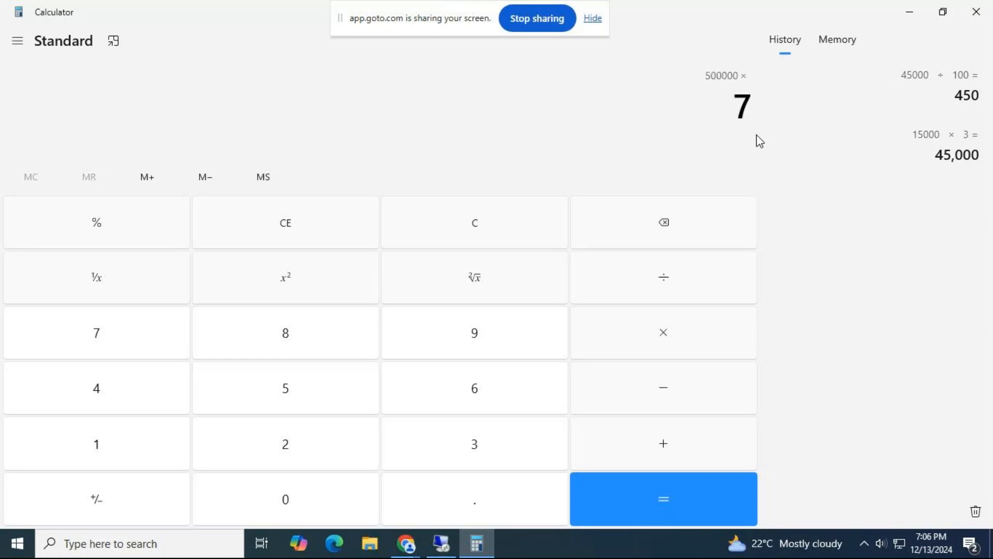
key("Return")
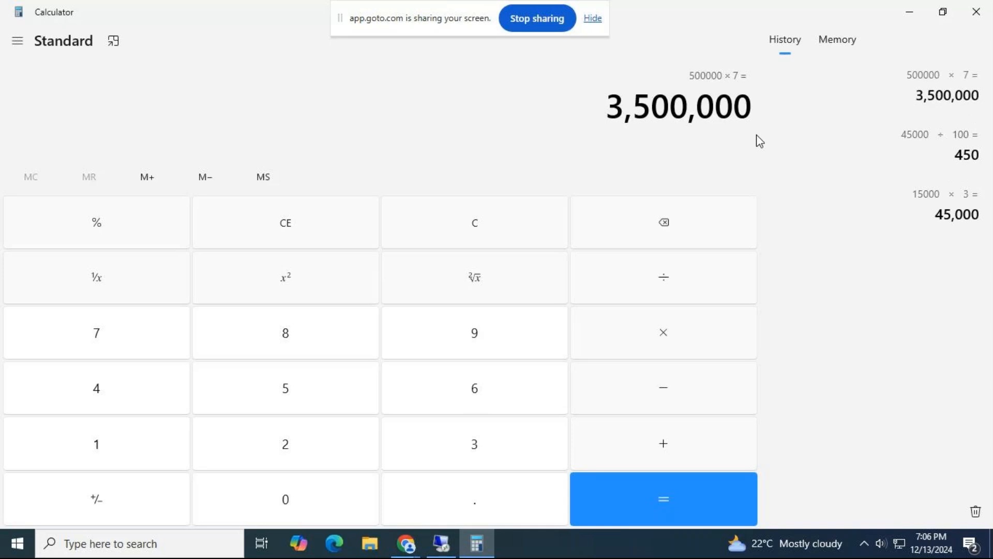
type("/100")
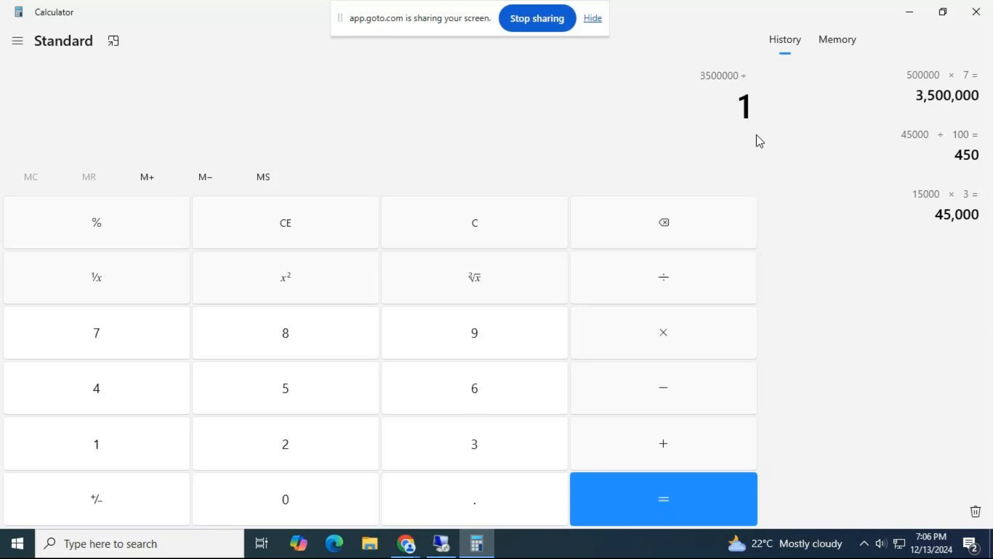
key("Return")
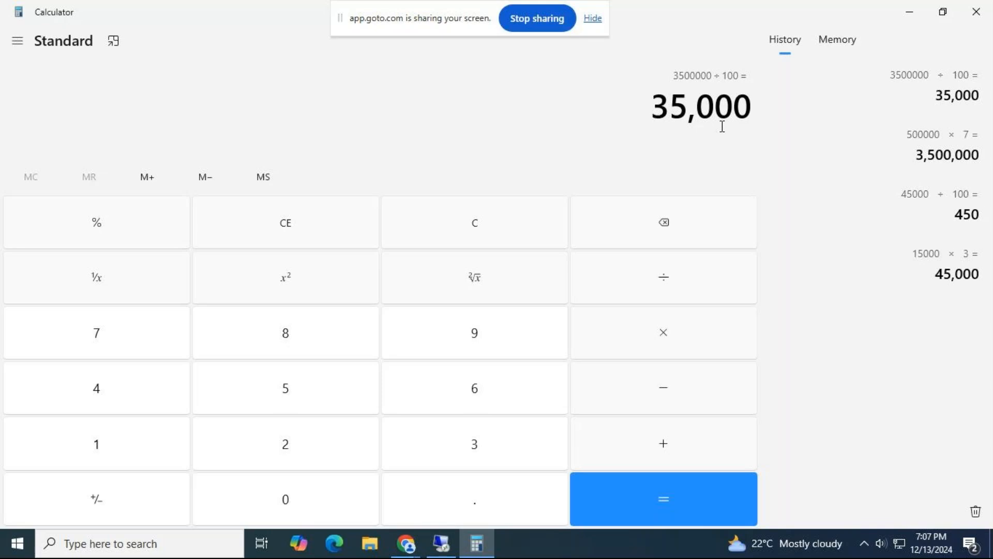
Step: Return to MCC Tally Notes and add a "Ledger -" list: Depreciation a/c (Indirect Expenses), Appreciation a/c (Indirect income), Land a/c, Machinery a/c, Car a/c (Fixed asset)
key("alt+Tab")
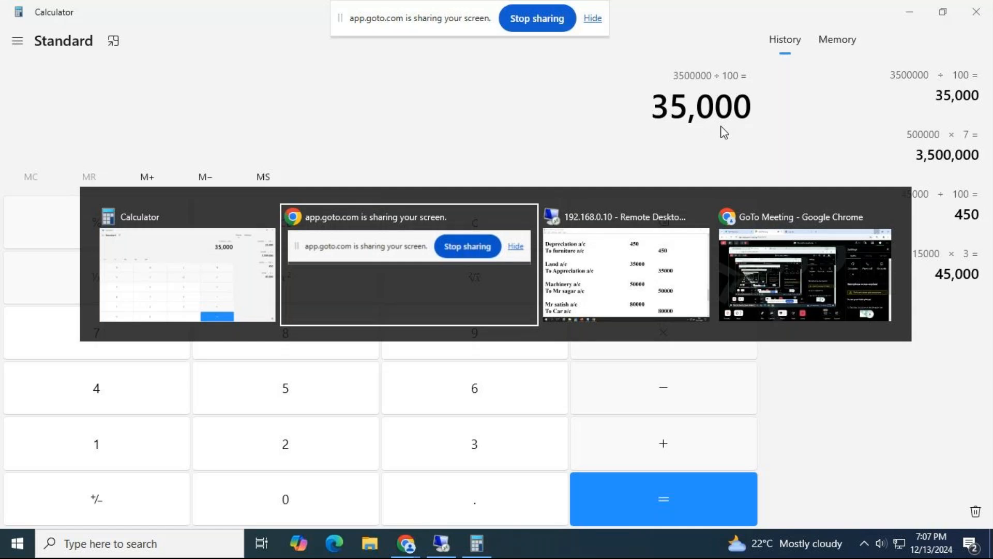
key("alt+Tab")
scroll(394, 173, "down", 1)
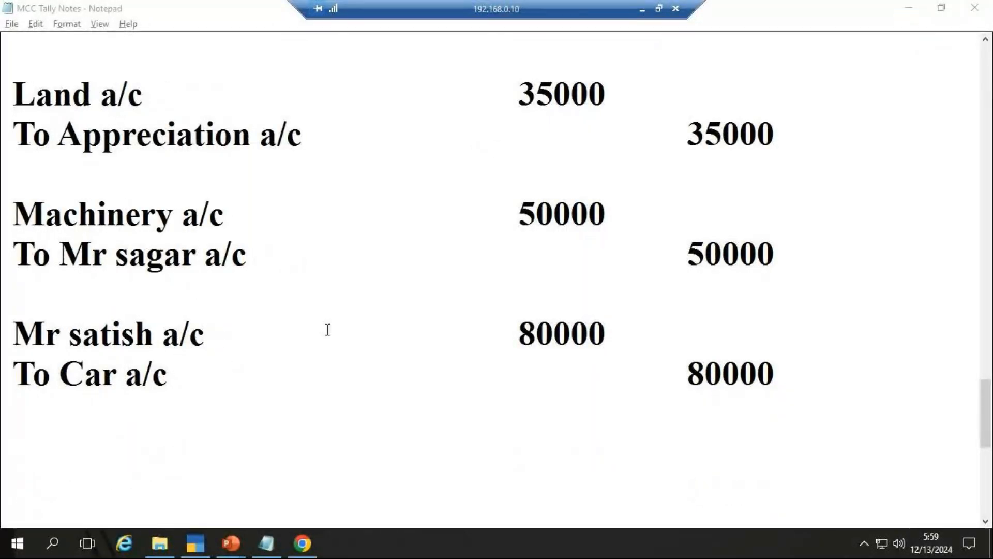
left_click(117, 465)
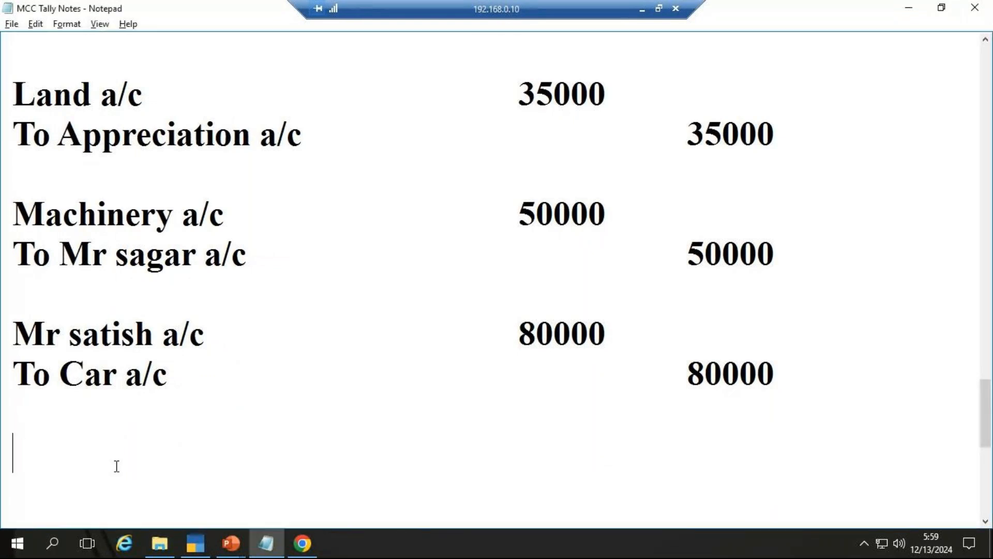
type("Ledg")
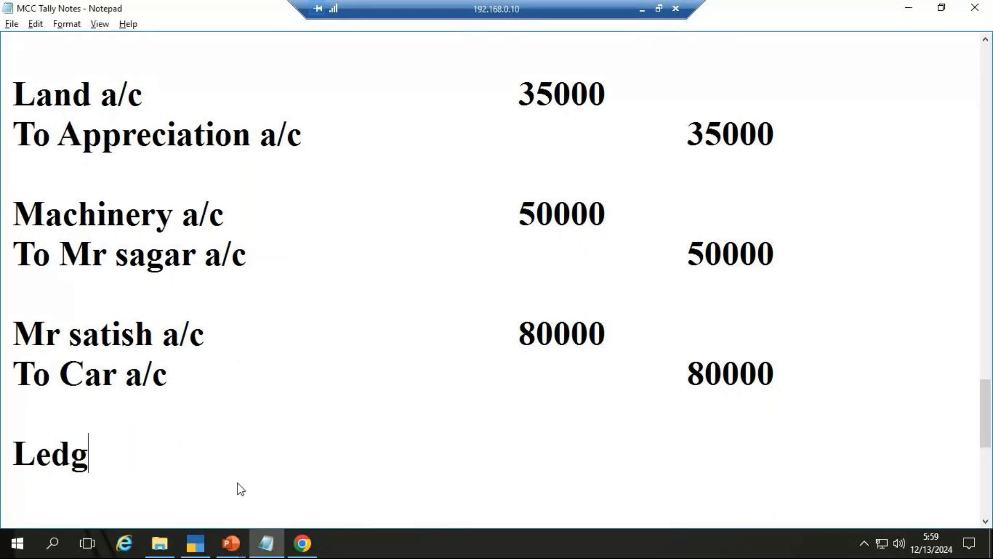
type("er -")
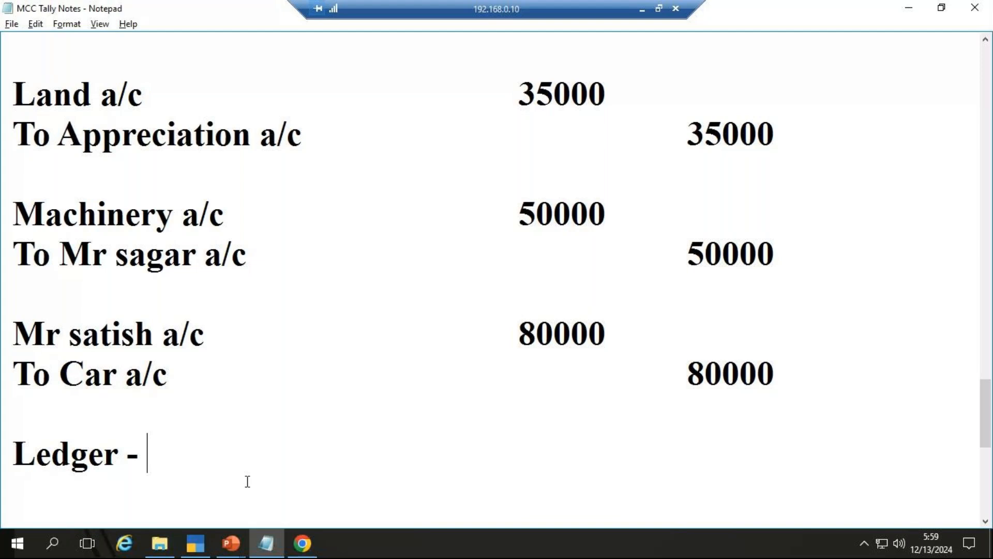
type("Depreciati")
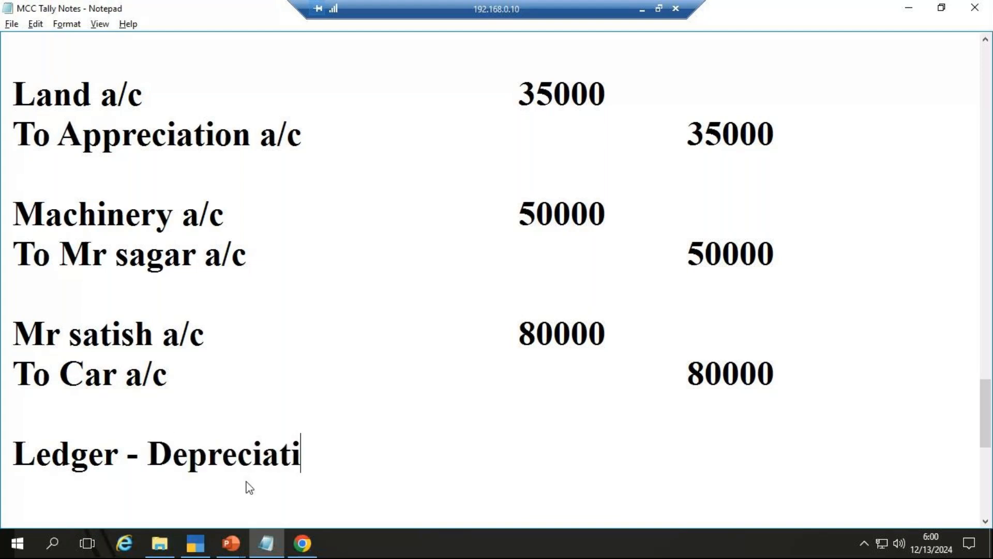
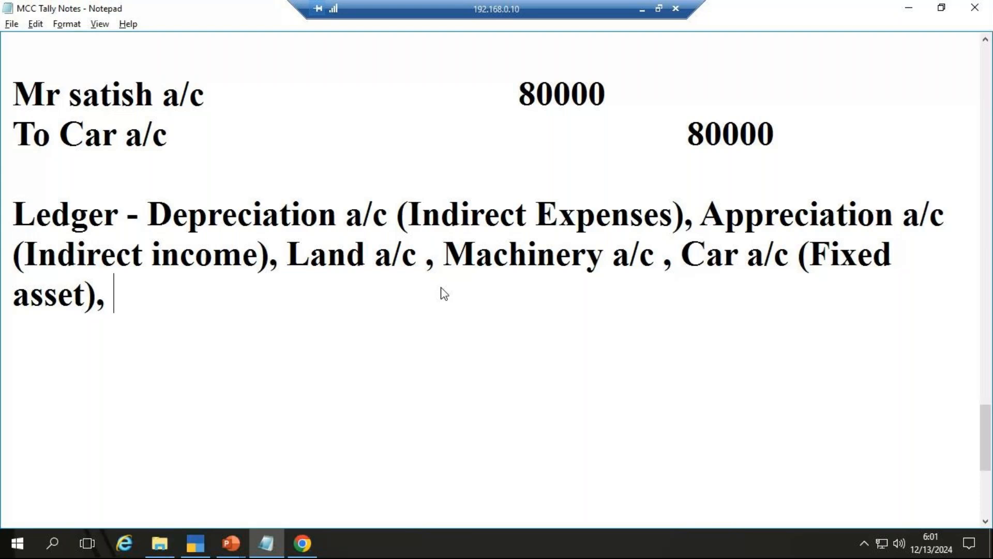
Step: Extend the ledger list with the machinery supplier under "Sundry Credtiors" and the car buyer under "Sundry Debtors"
type("Mr sagar ")
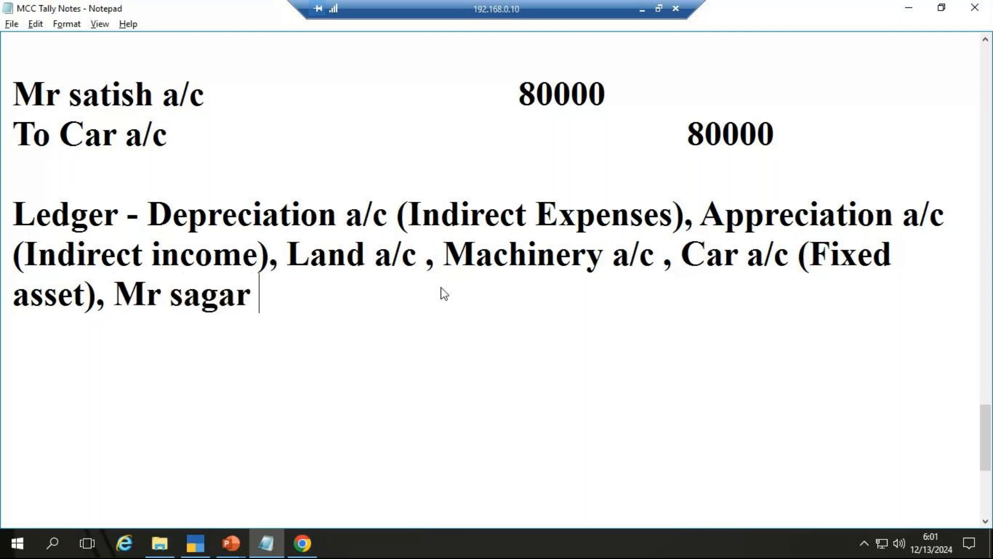
type("(Sun")
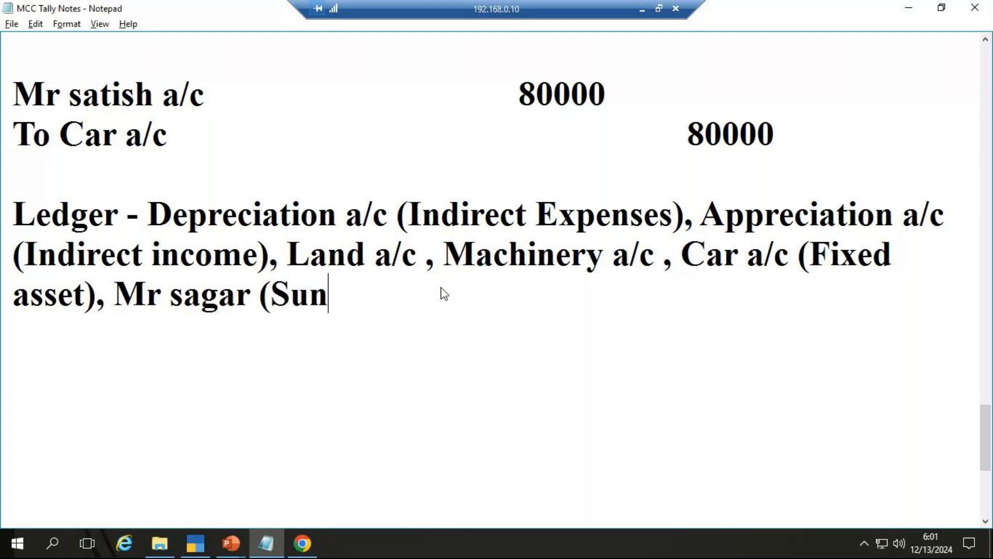
type("dry Credtior")
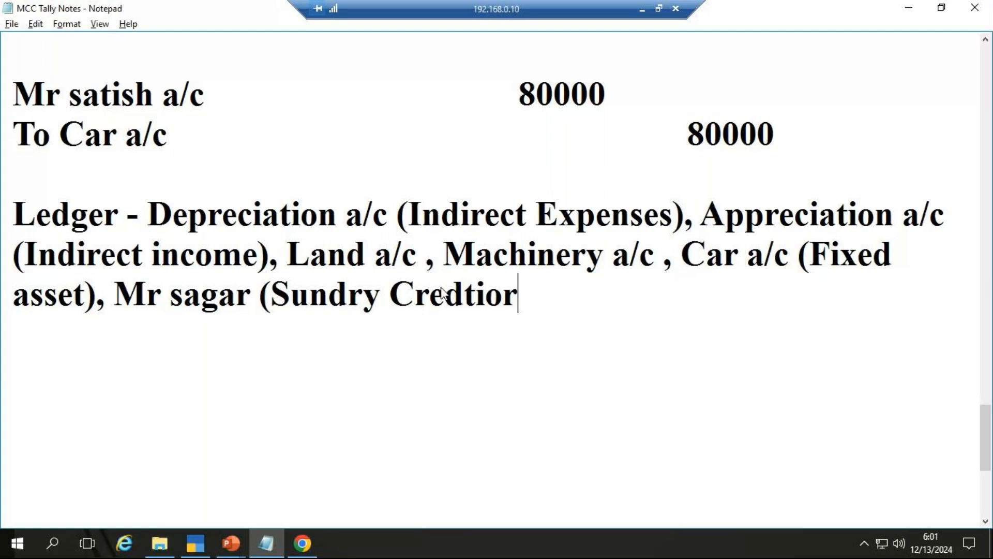
type("s),")
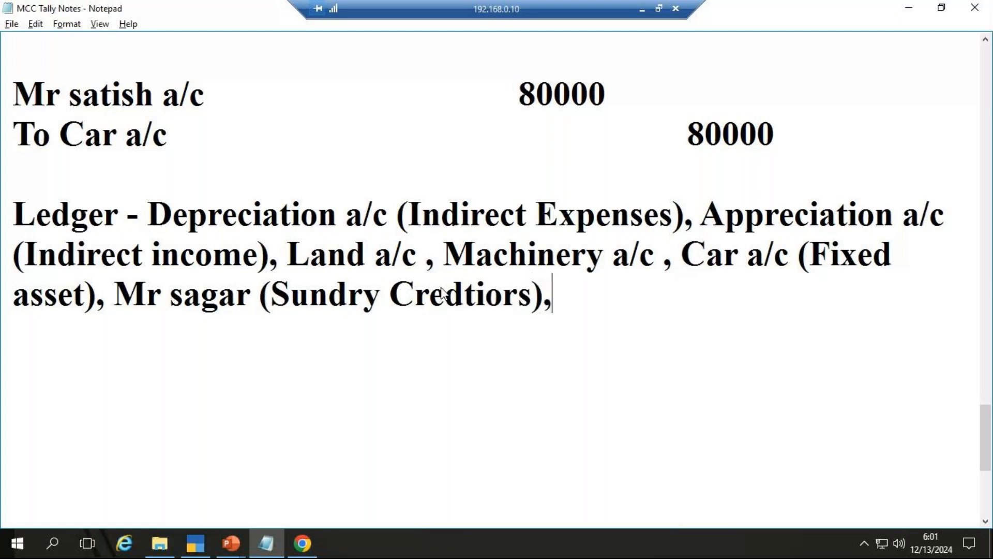
type(" Mr sat")
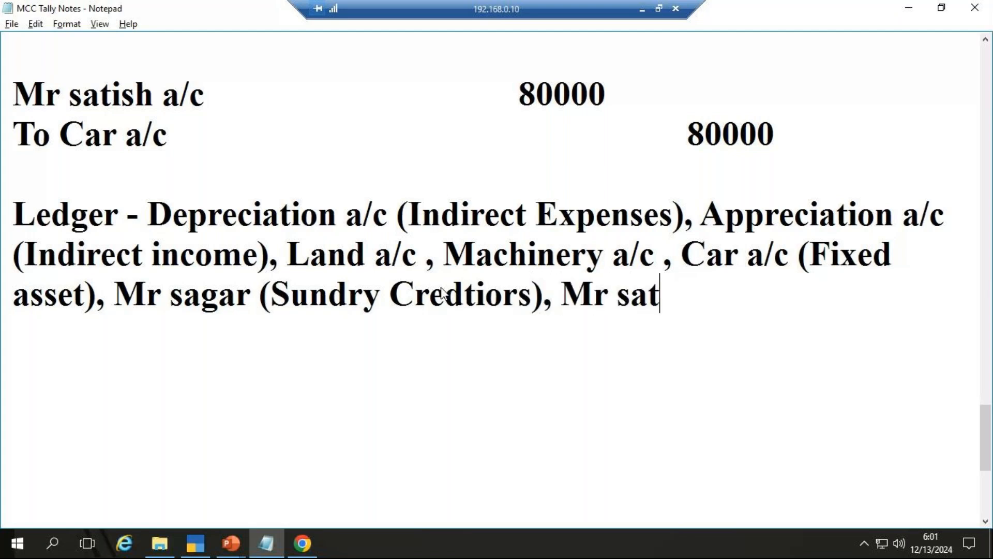
type("ish ")
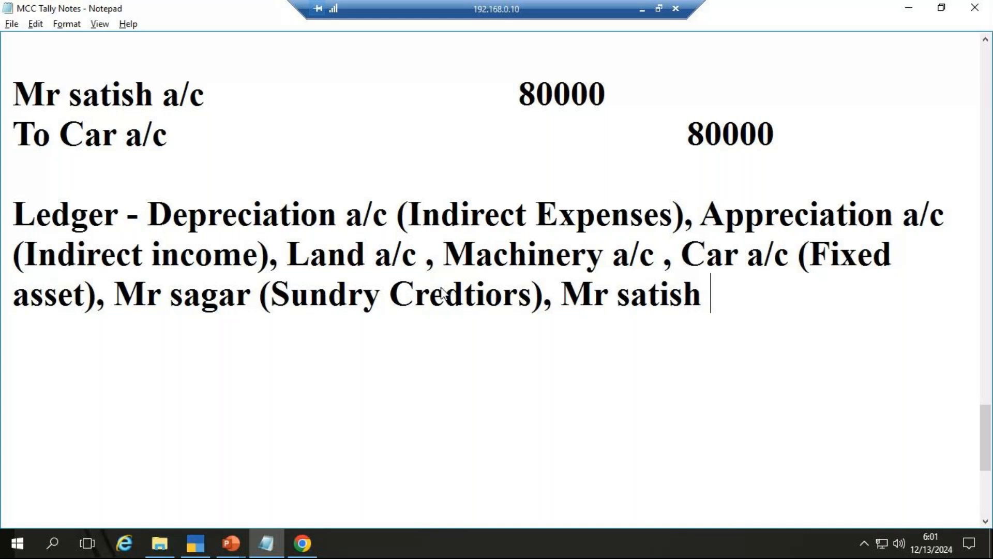
type("(S")
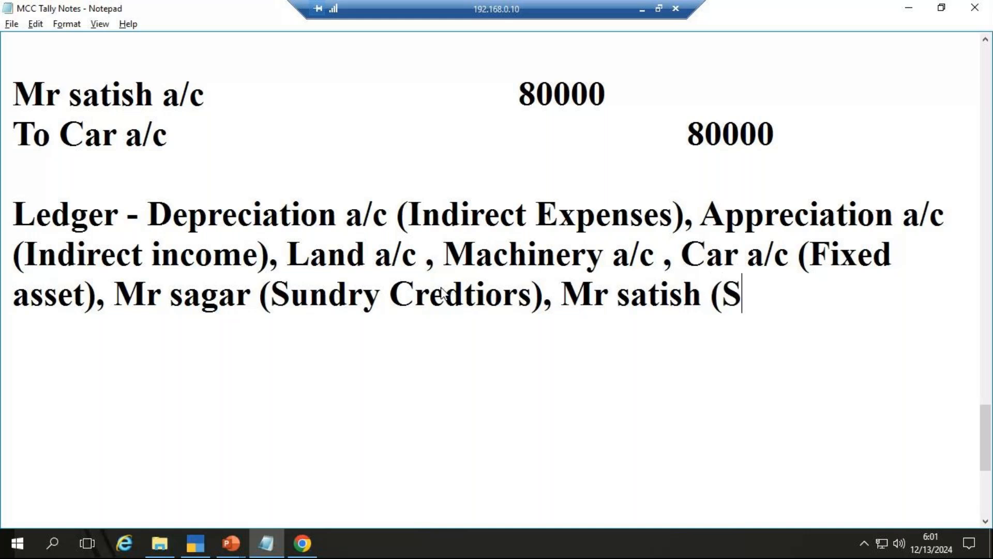
type("undry D")
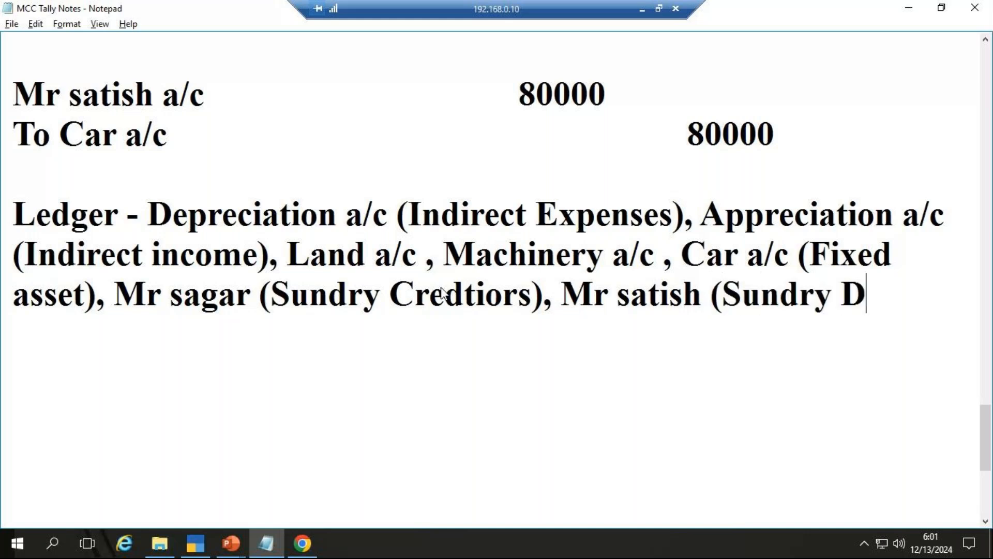
type("ebtors")
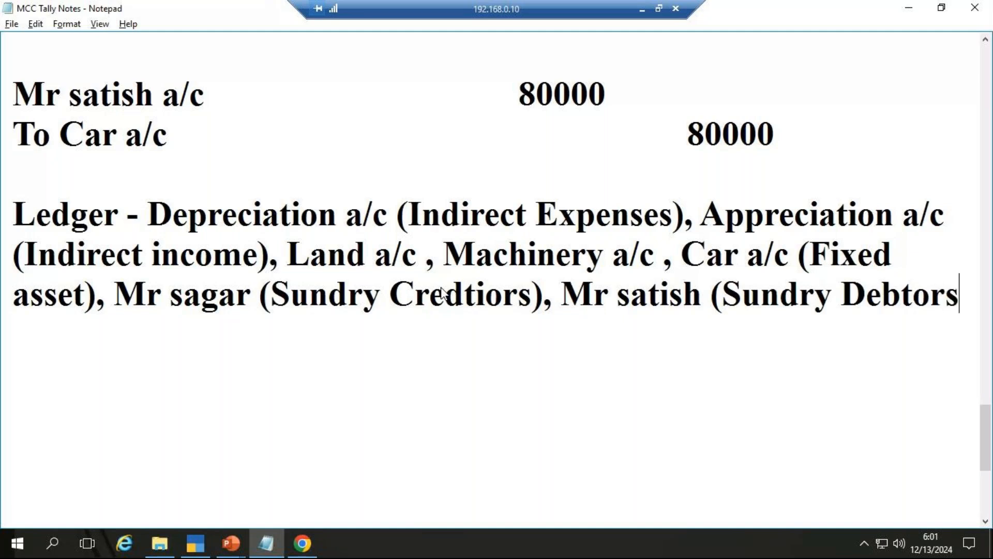
type(")")
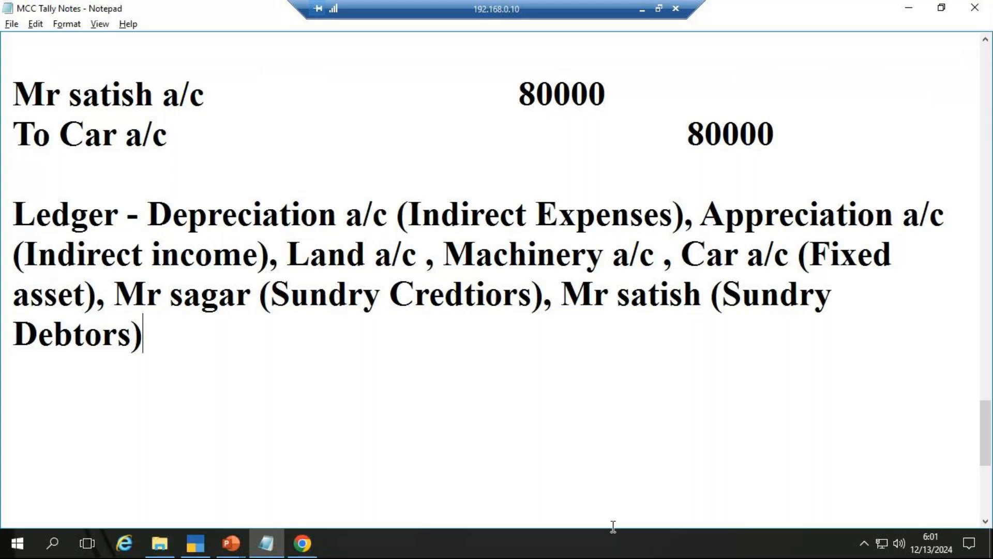
Step: Switch to TallyPrime and quit the empty journal voucher to return to the Gateway of Tally
key("alt+Tab")
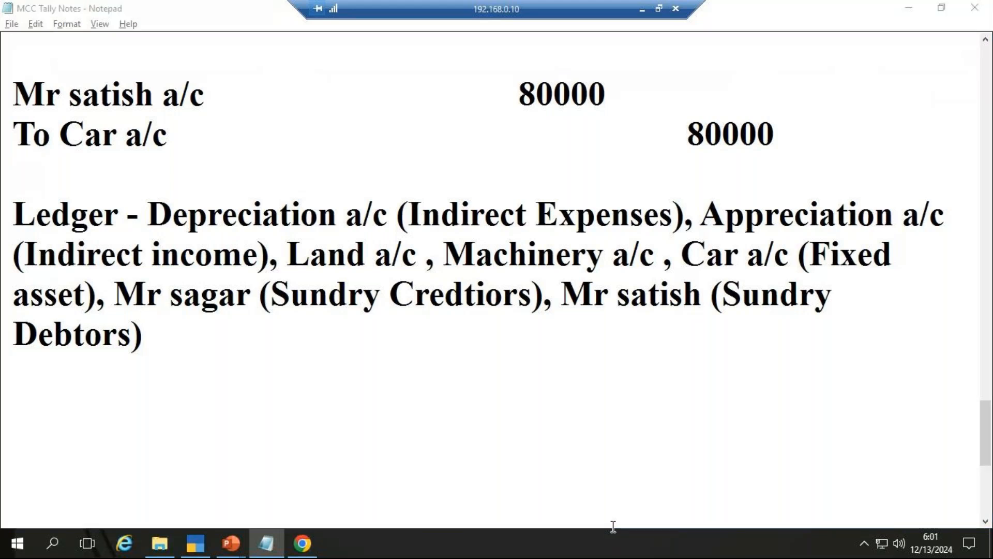
key("alt+Tab")
key("alt+Tab")
key("Escape")
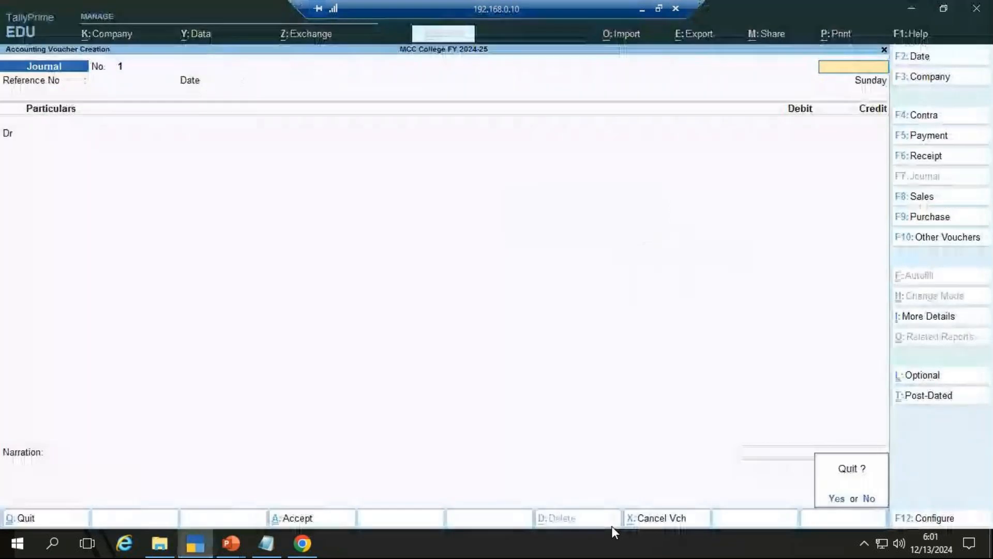
key("Return")
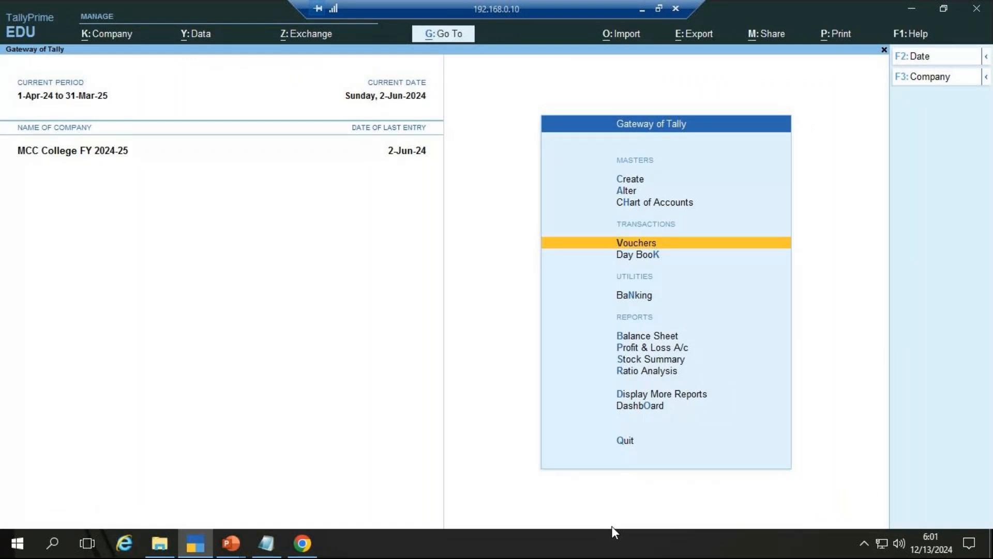
Step: Open ledger creation from the Gateway of Tally and create the Depreciation A/c ledger under Indirect Expenses
key("Up")
key("Up")
key("Up")
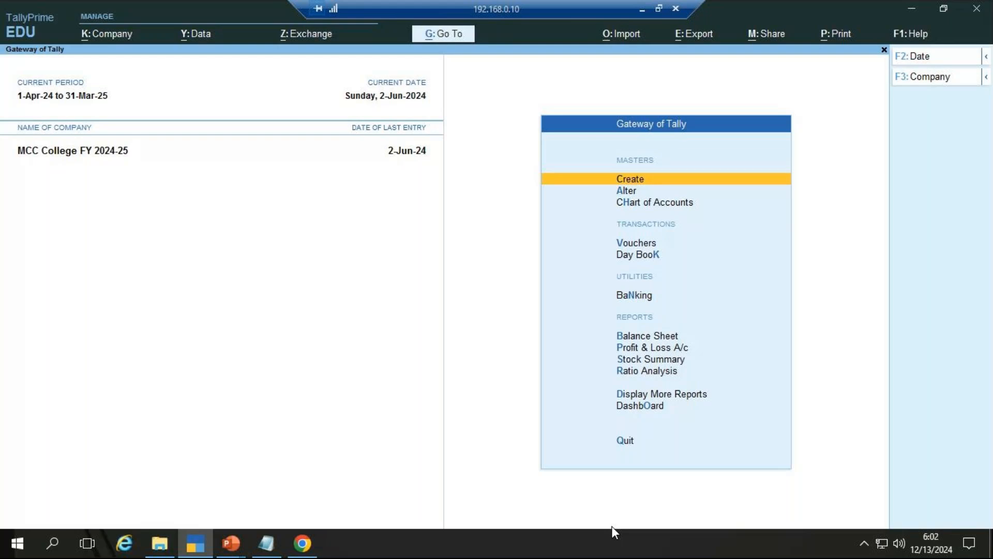
key("Return")
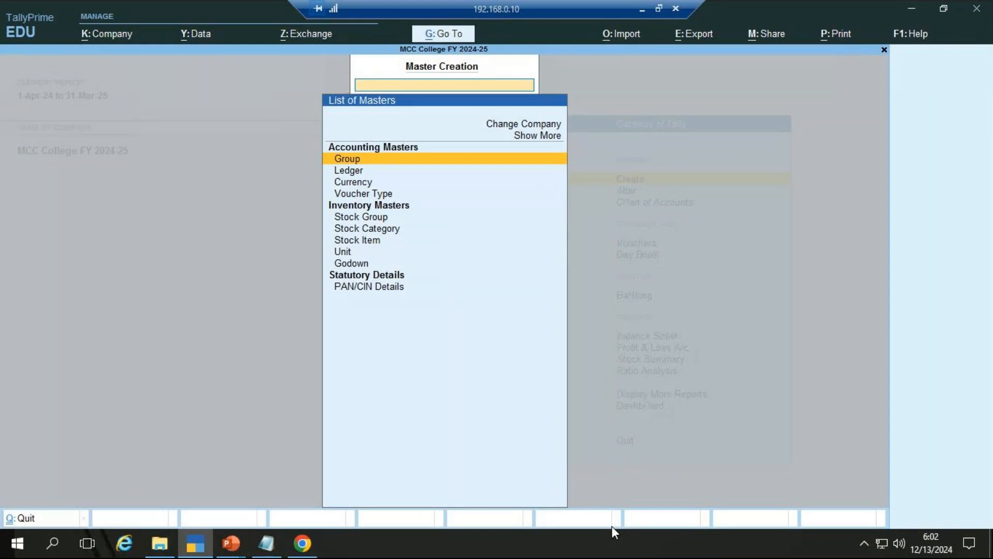
key("Down")
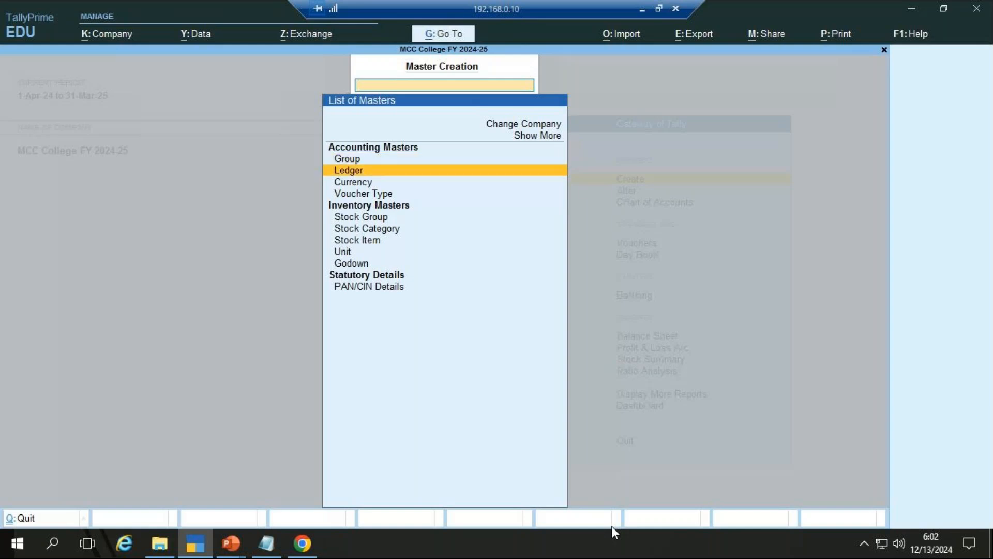
key("Return")
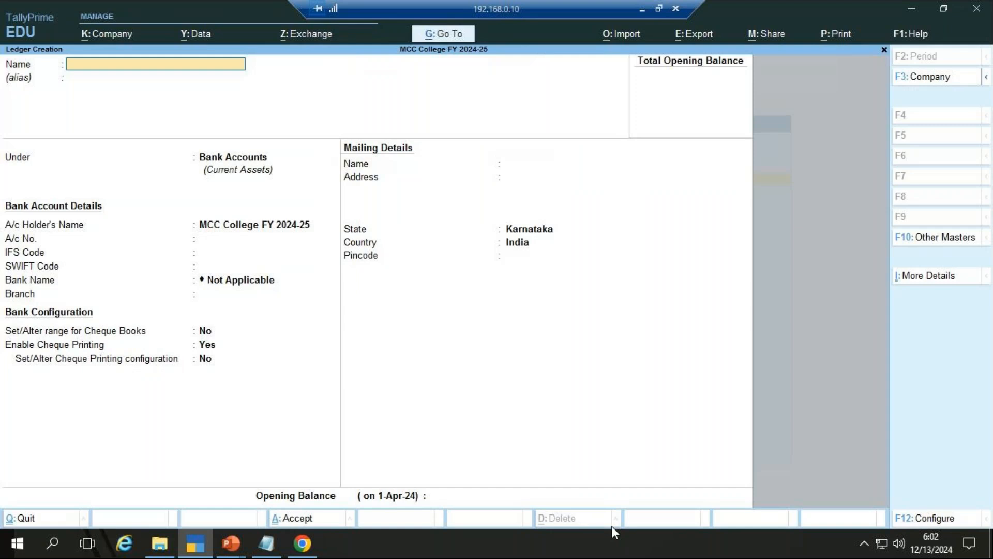
type("Depreciation A/c")
key("Return")
key("Return")
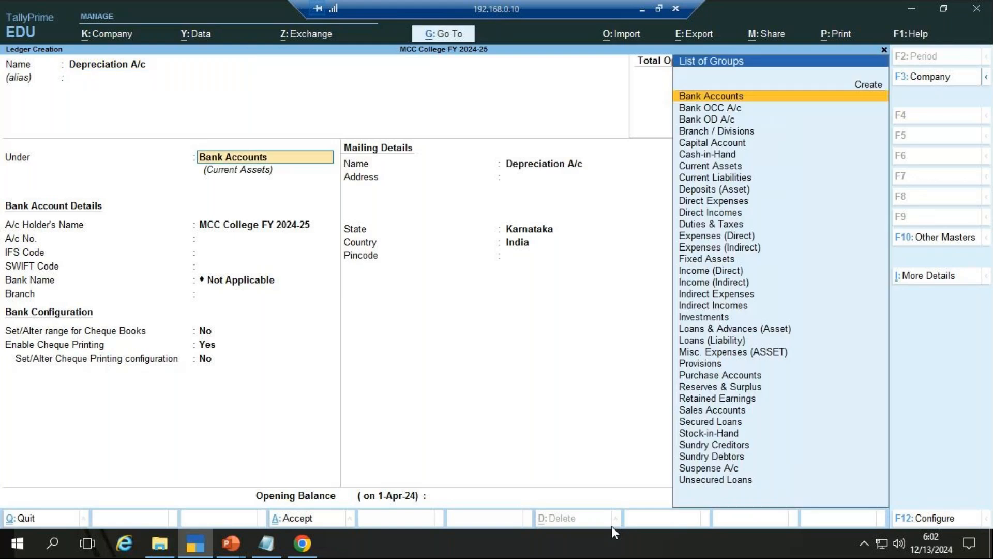
type("Ind")
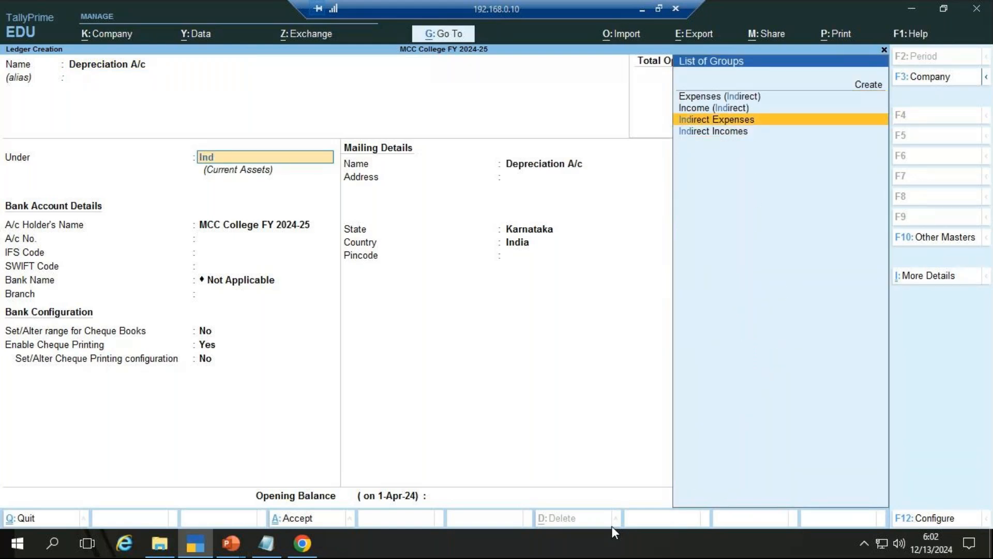
key("Return")
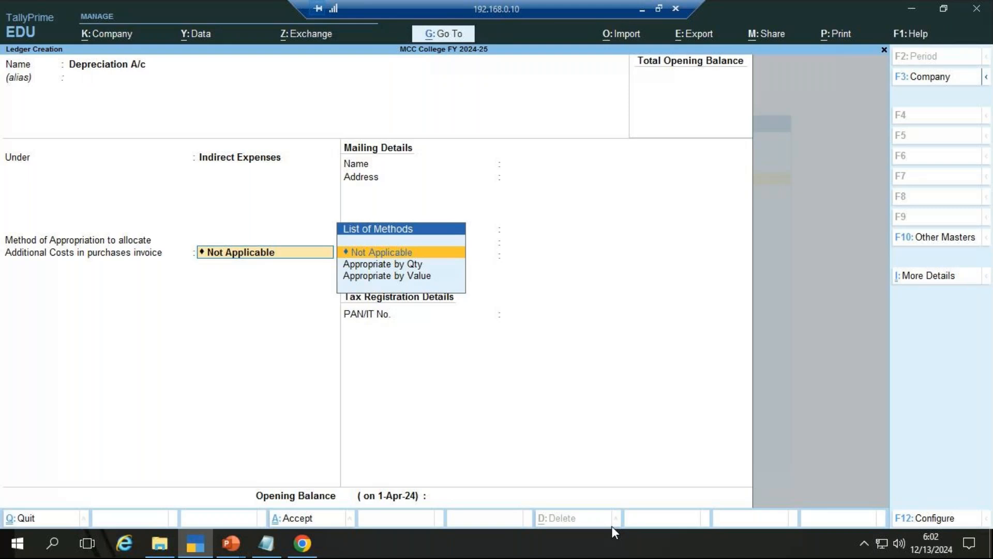
key("ctrl")
key("ctrl+a")
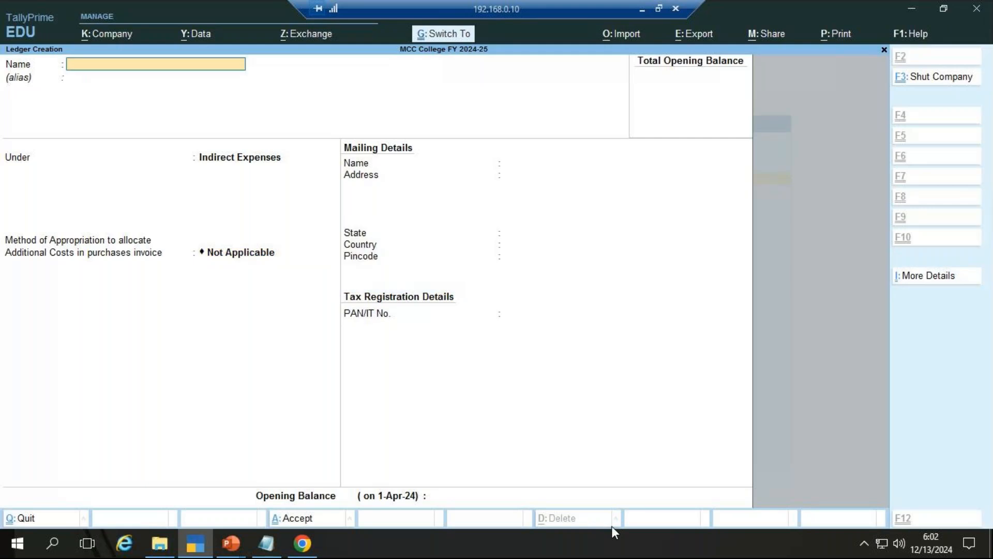
Step: Create the Appreciation A/c ledger under the Indirect Incomes group and save it
type("Appr")
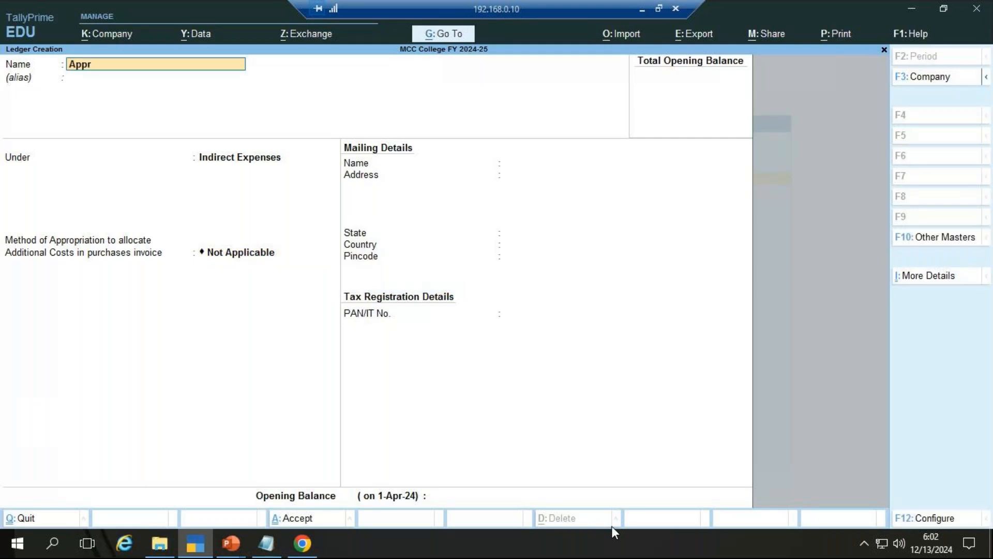
type("eciation a/c")
key("Return")
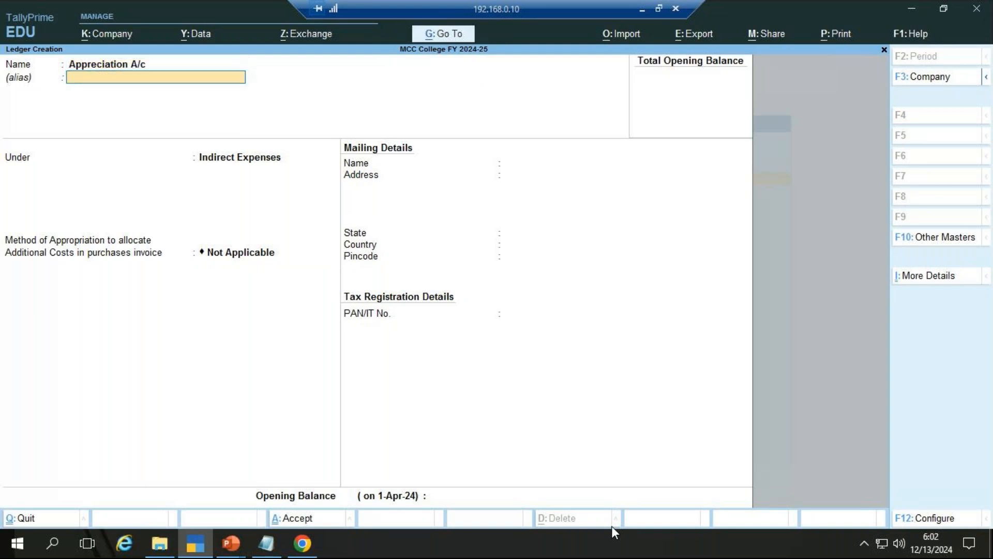
key("Return")
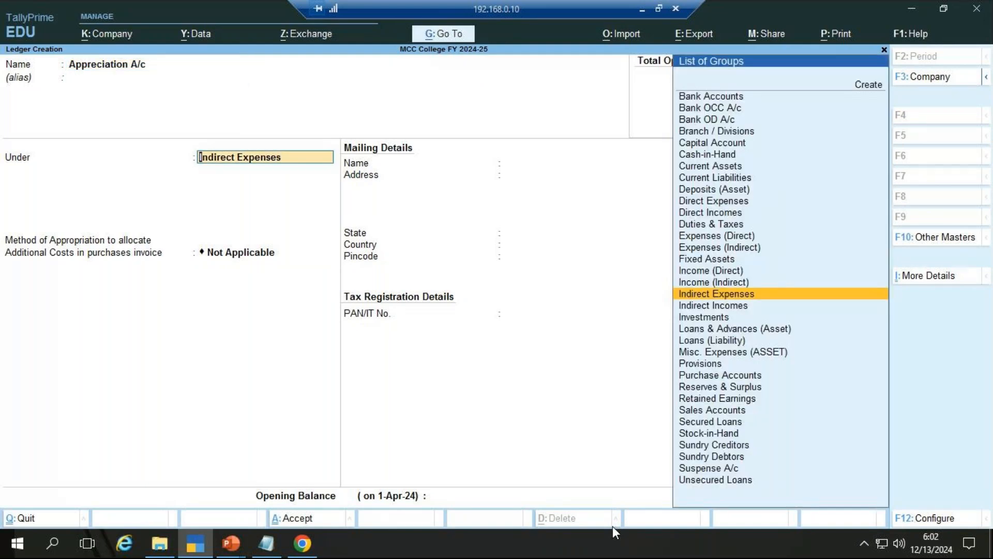
key("Down")
key("Return")
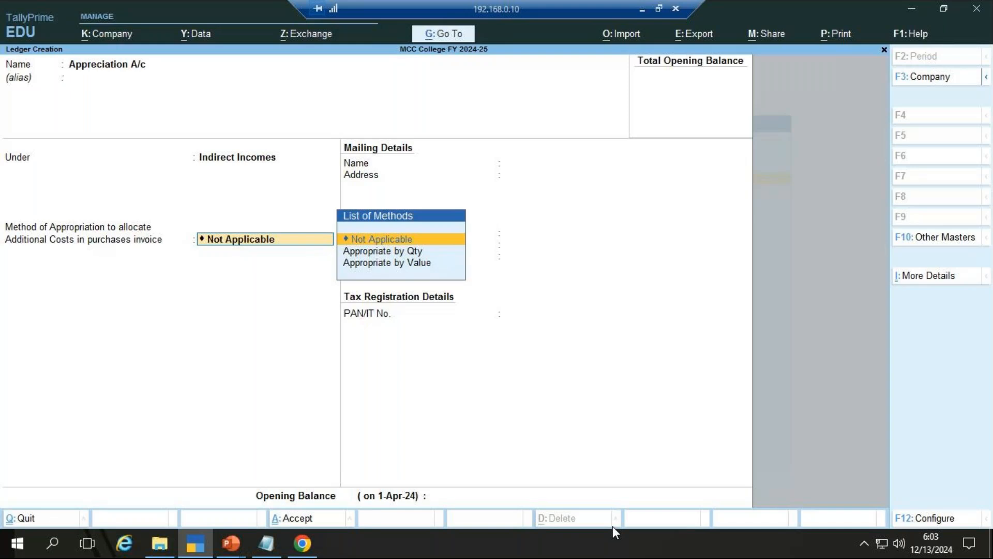
key("ctrl")
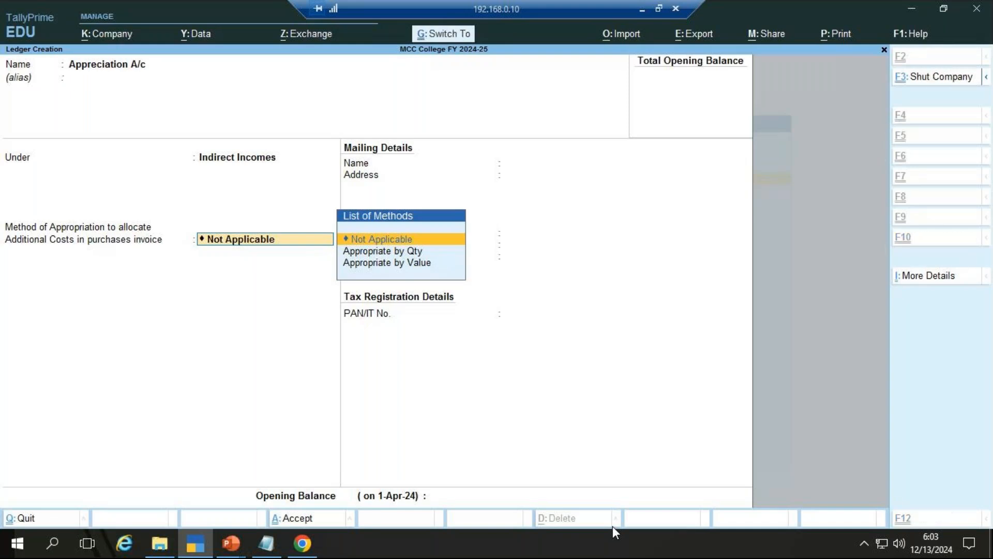
key("ctrl+a")
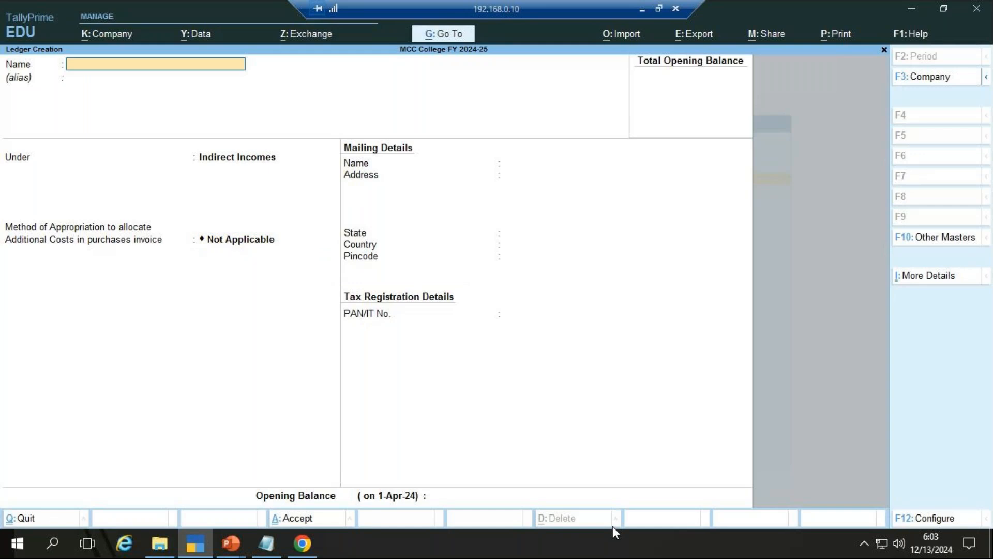
Step: Create the Machinery A/c ledger under the Fixed Assets group and save it
type("Machinery a/c")
key("Return")
key("Return")
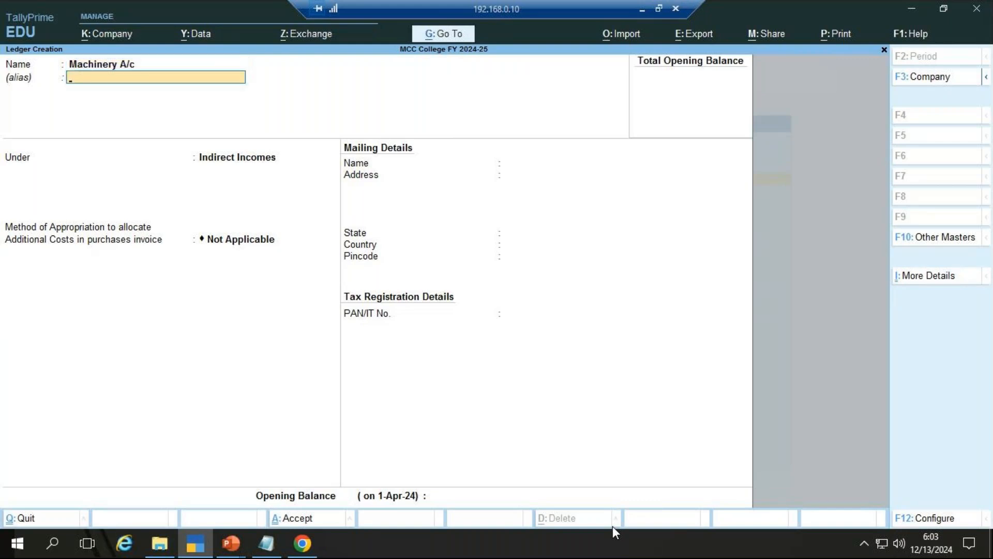
type("Fi")
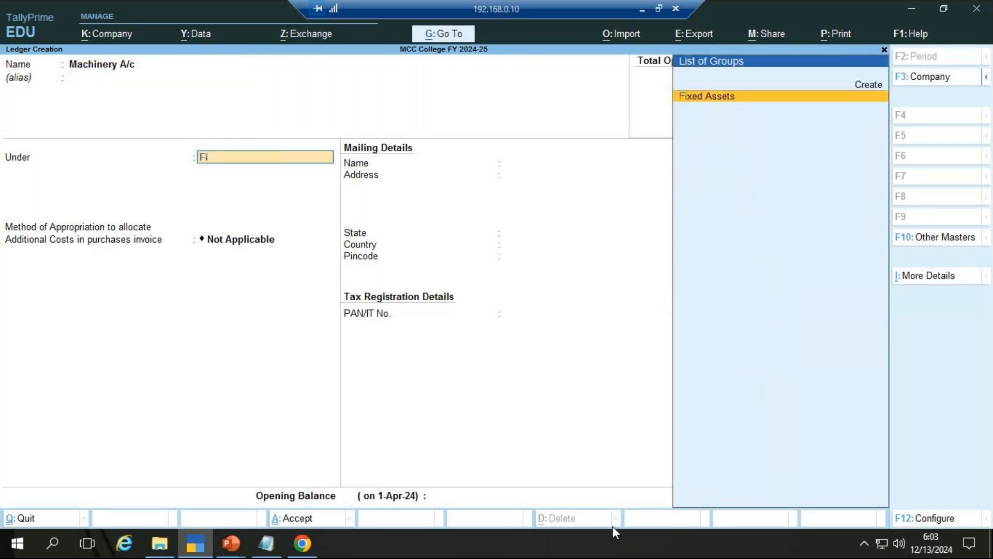
key("Return")
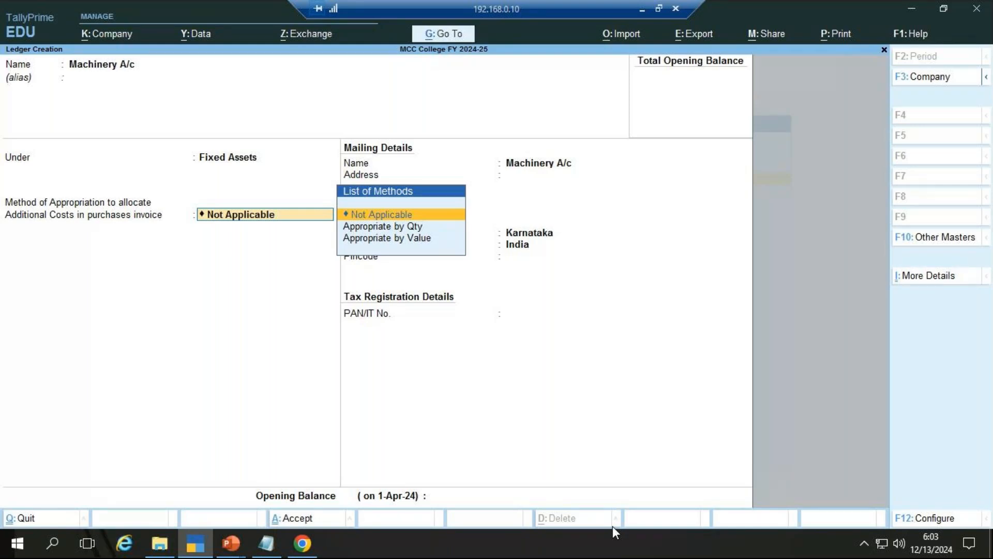
key("Return")
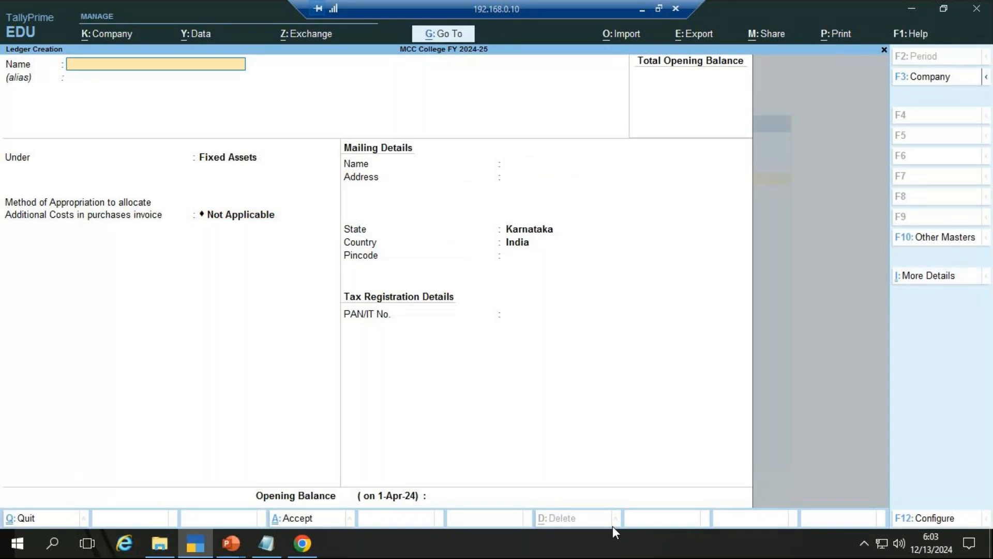
Step: Create the Land A/c ledger, keeping it under Fixed Assets, and save it
type("Land a/c")
key("Return")
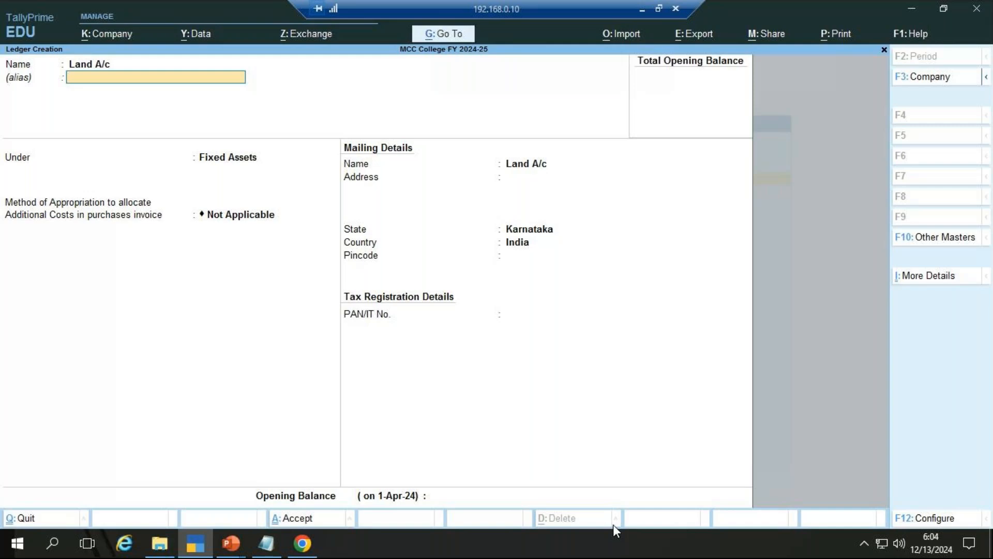
key("ctrl")
key("ctrl+a")
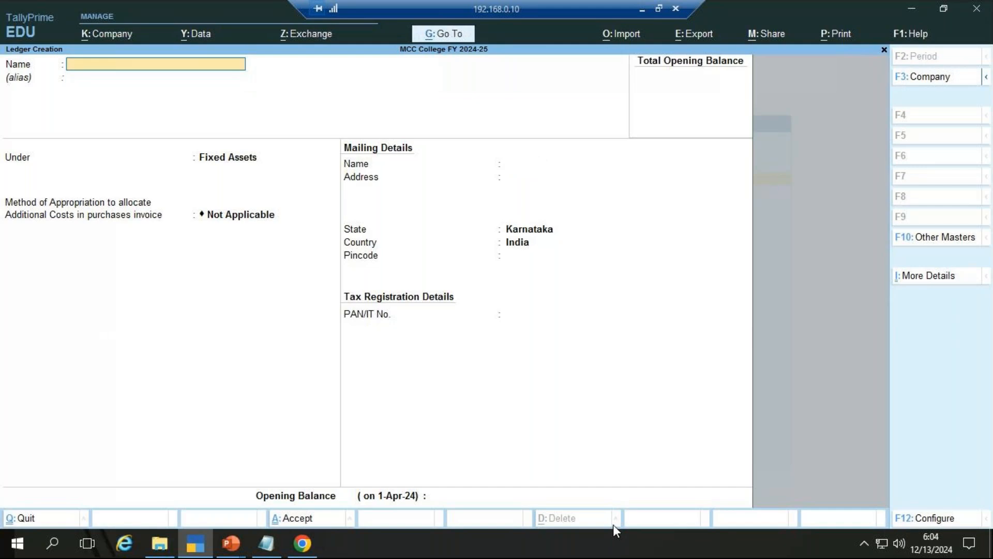
Step: Create the Car A/c ledger under the Fixed Assets group and save it
type("Car A/c")
key("Return")
key("Return")
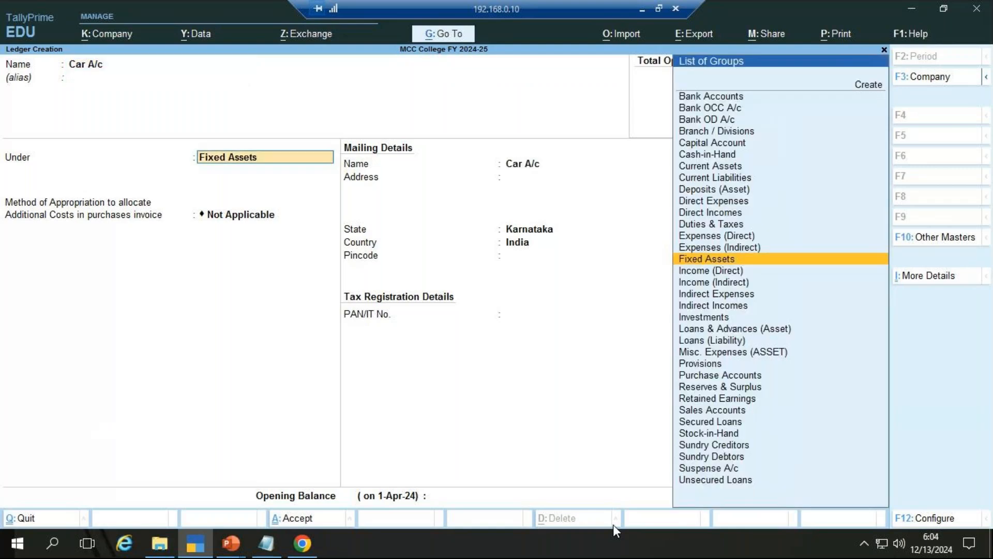
key("Return")
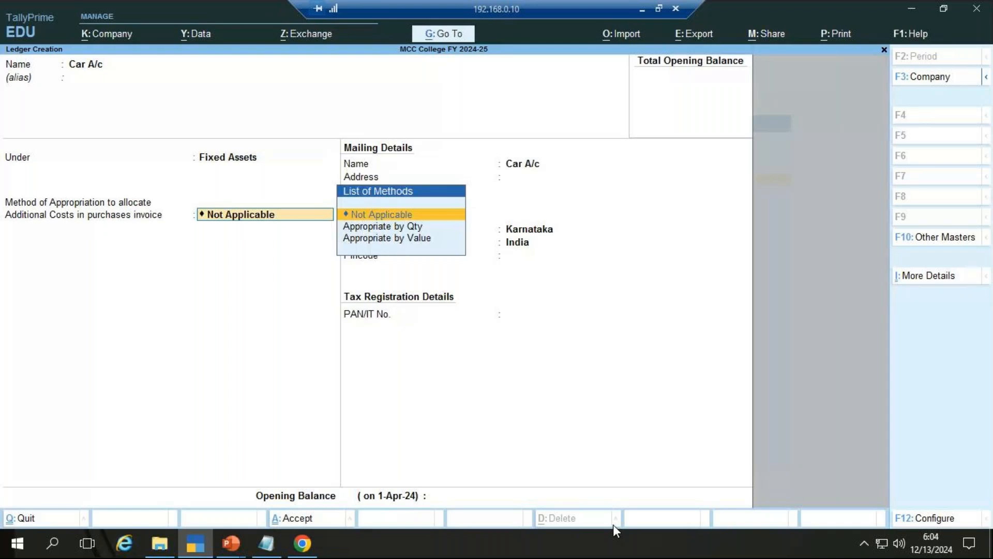
key("ctrl+a")
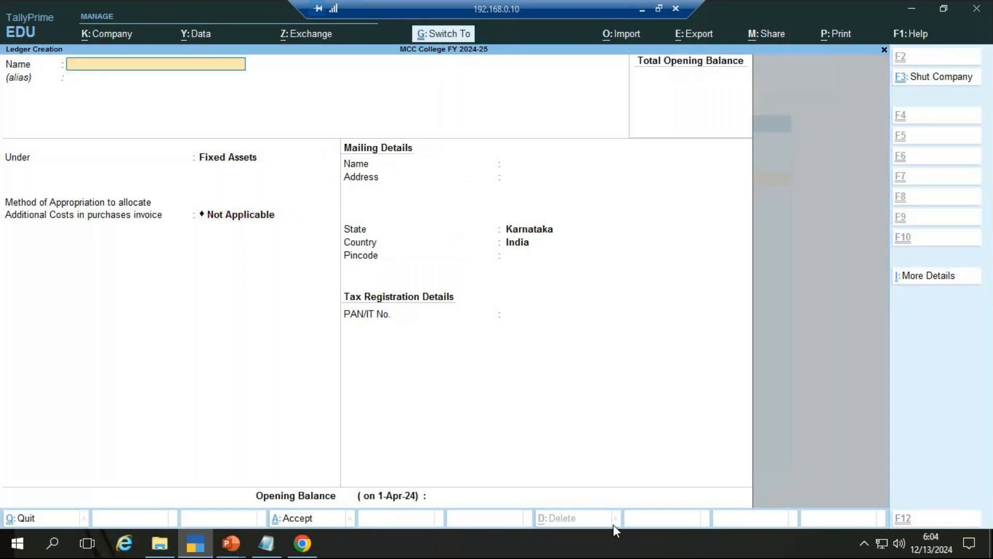
Step: Check the party names in MCC Tally Notes and create the machinery supplier's ledger in TallyPrime under Sundry Creditors
key("alt+Tab")
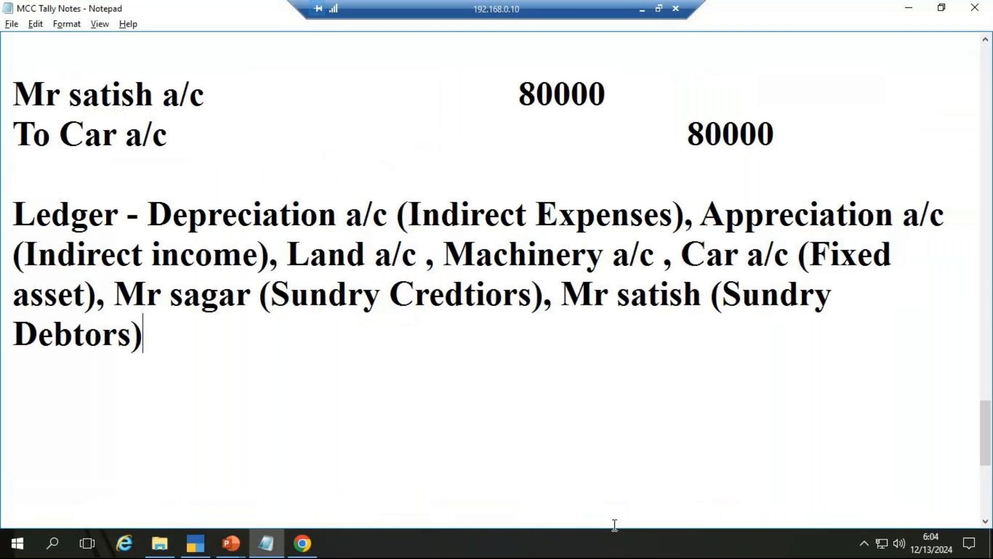
key("alt+Tab")
type("Mr Sag")
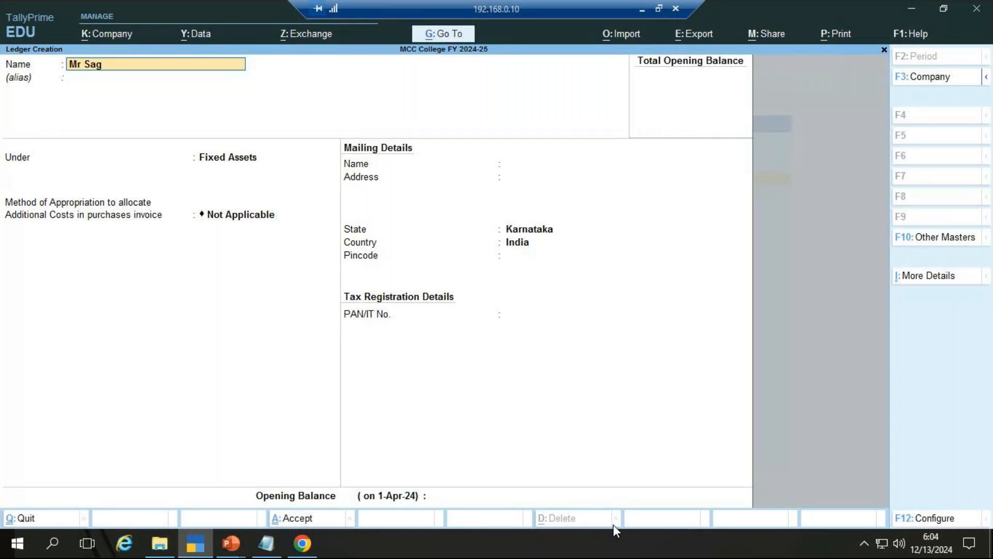
type("ar a/c")
key("Return")
key("Return")
type("S")
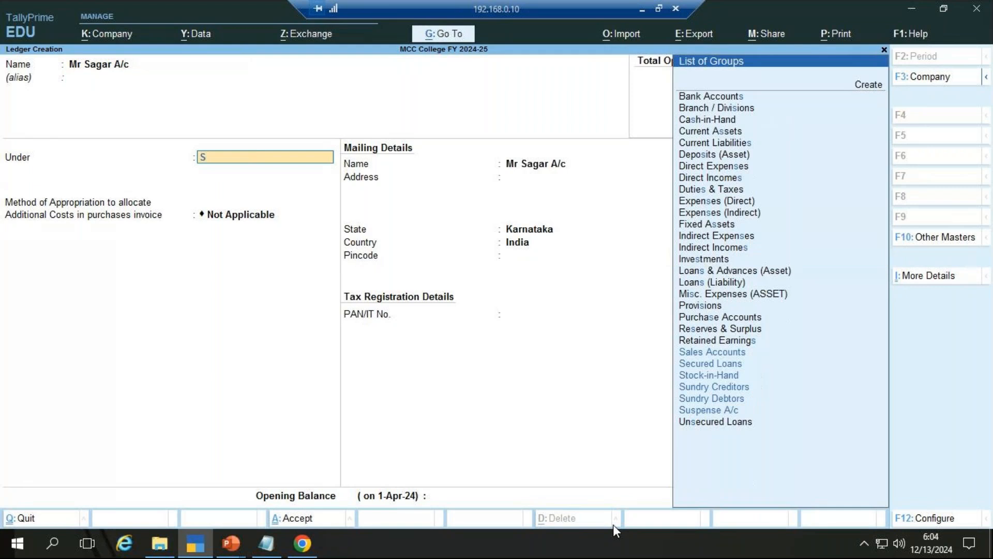
type("u")
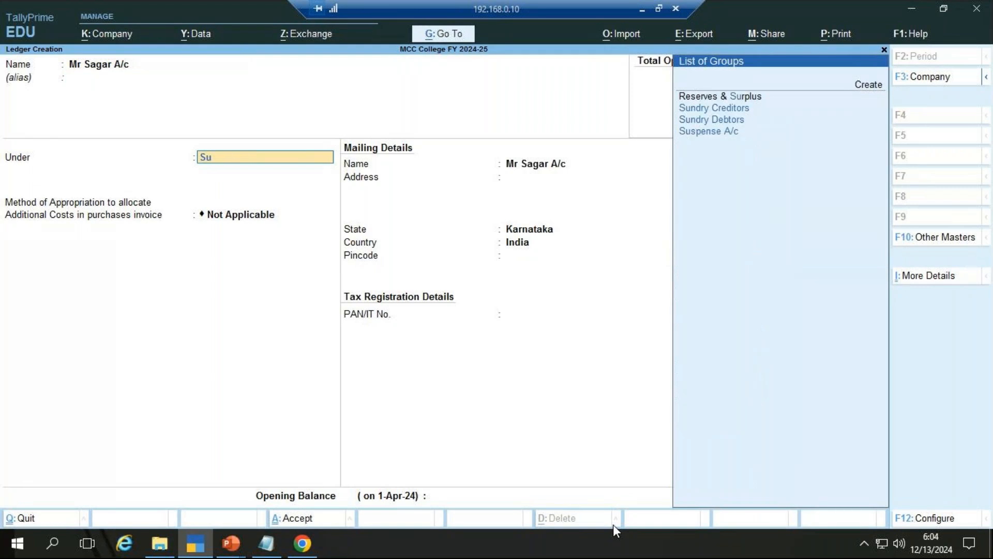
key("Return")
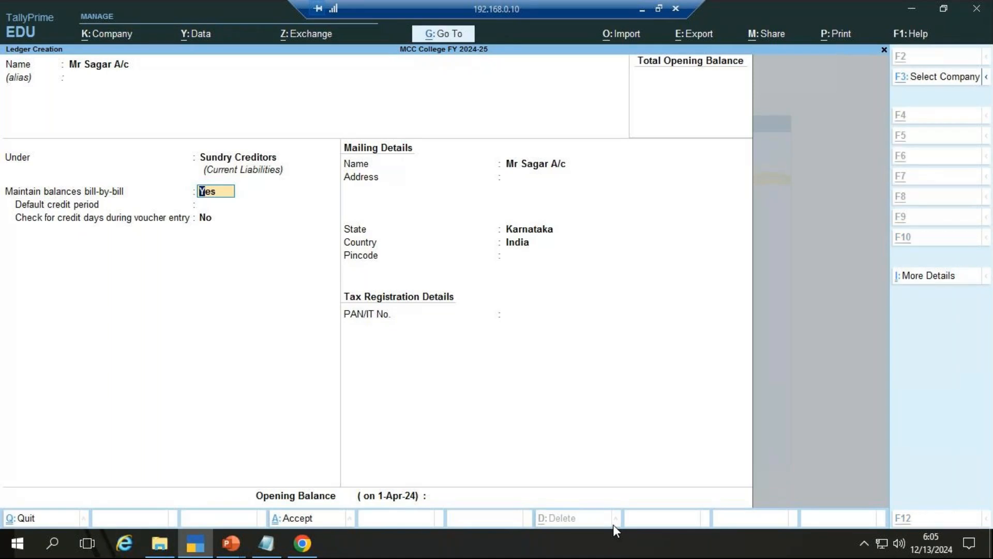
key("alt+Tab")
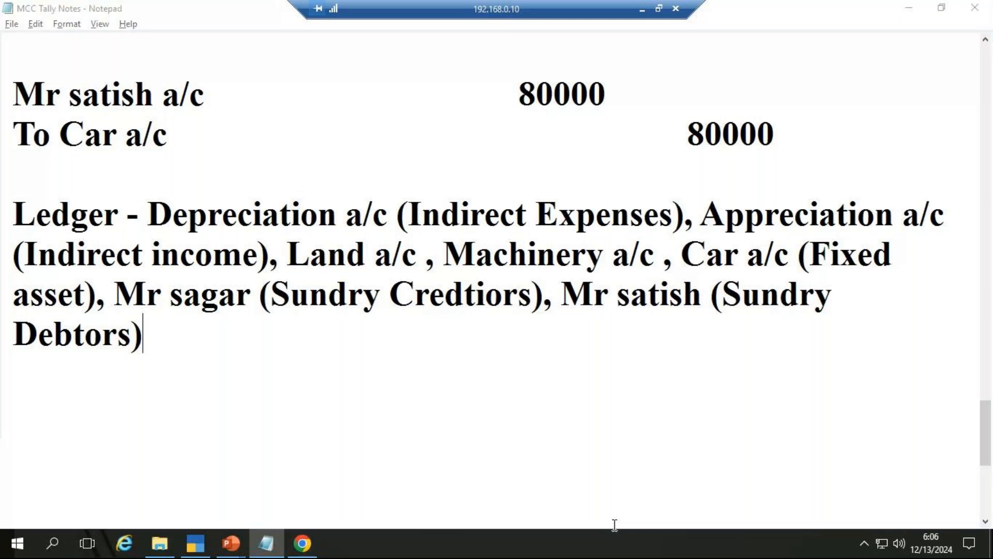
key("alt+Tab")
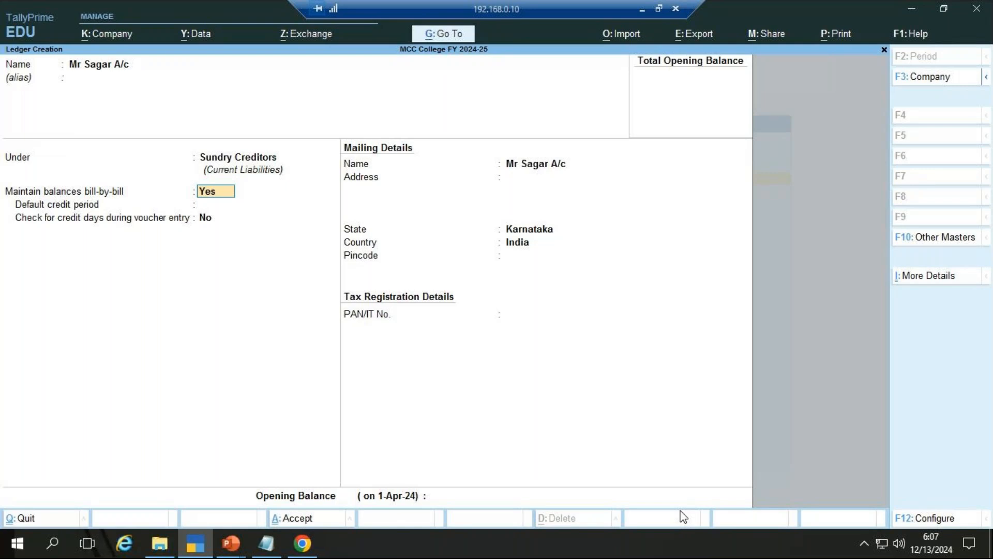
key("ctrl+a")
Step: Create a ledger in the car buyer's name under the Sundry Debtors group and save it
type("Mr Satish")
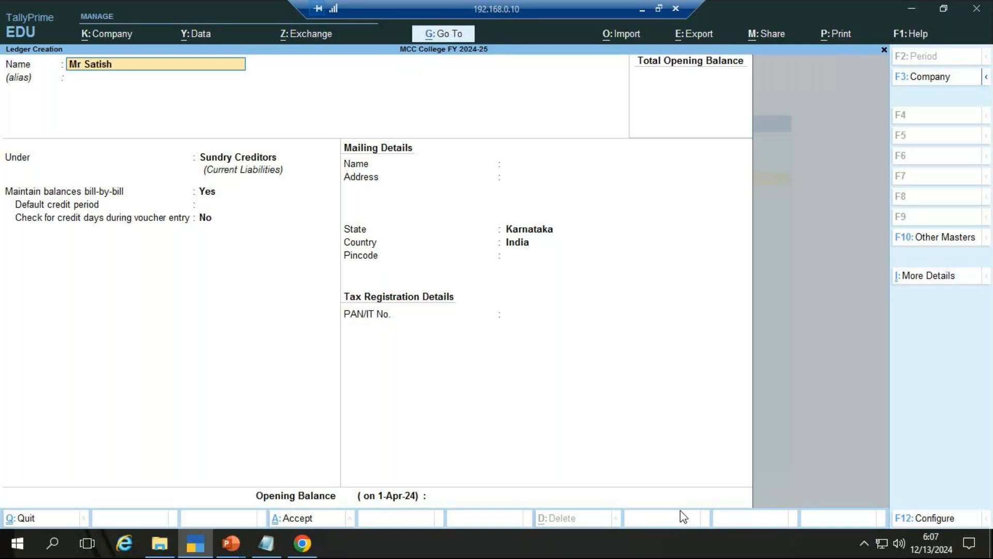
type(" a/c")
key("Return")
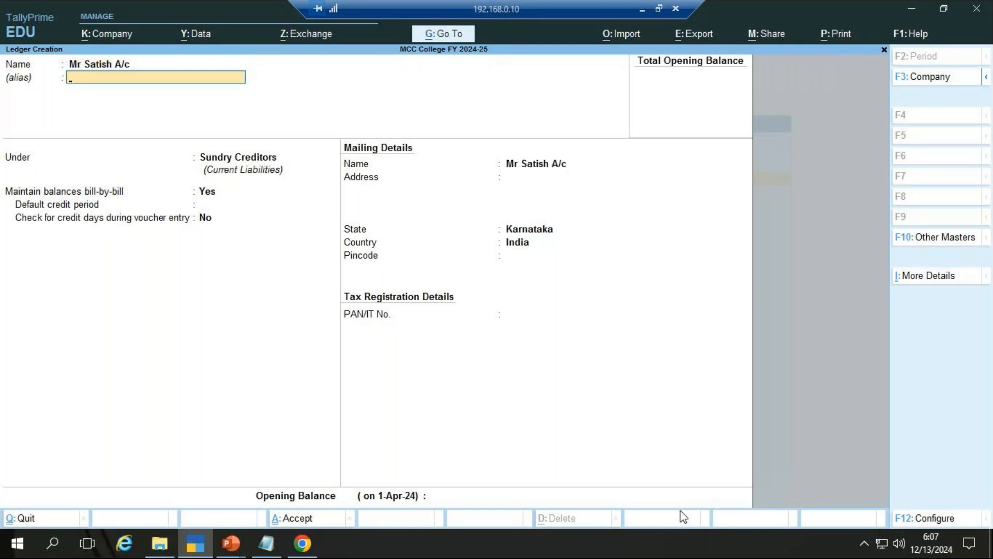
key("Return")
key("Down")
key("Return")
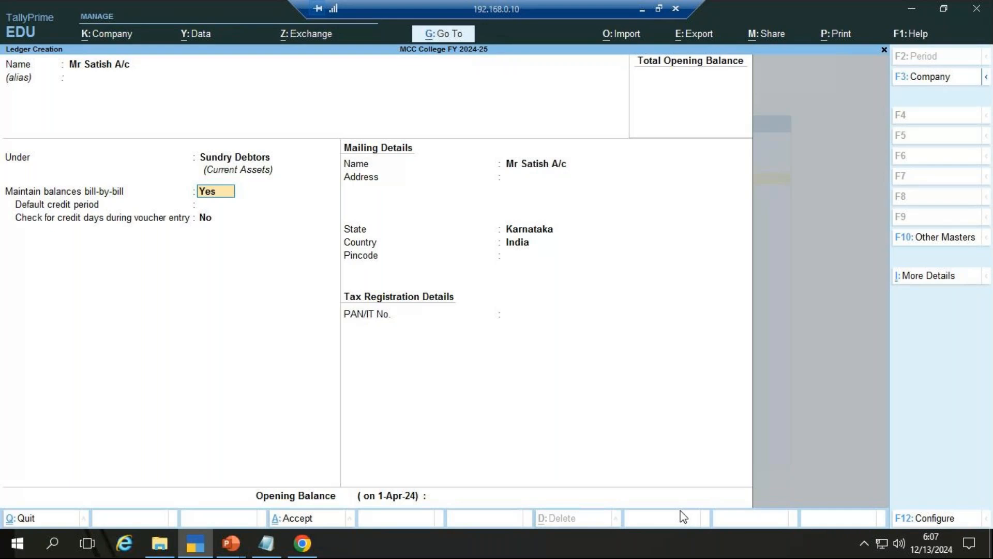
key("ctrl")
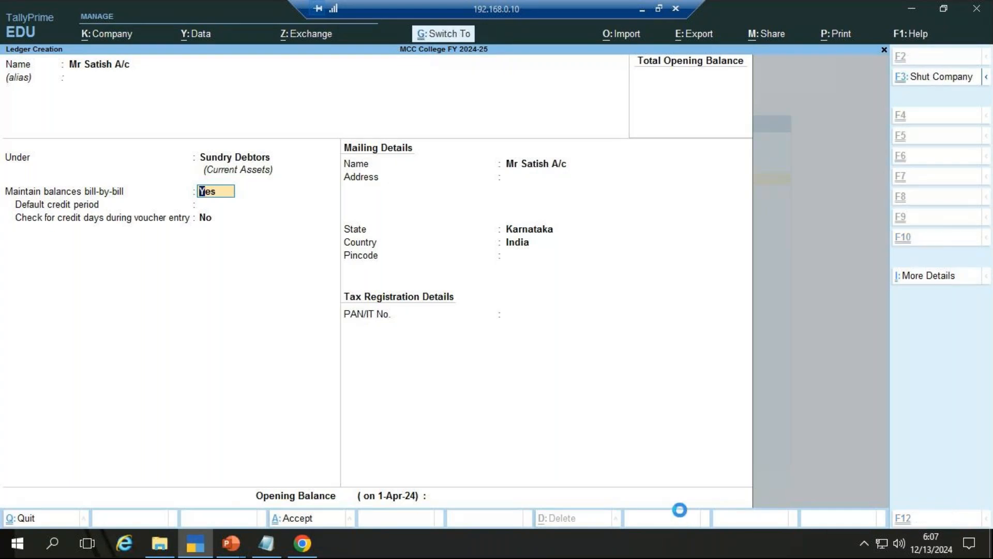
key("ctrl+a")
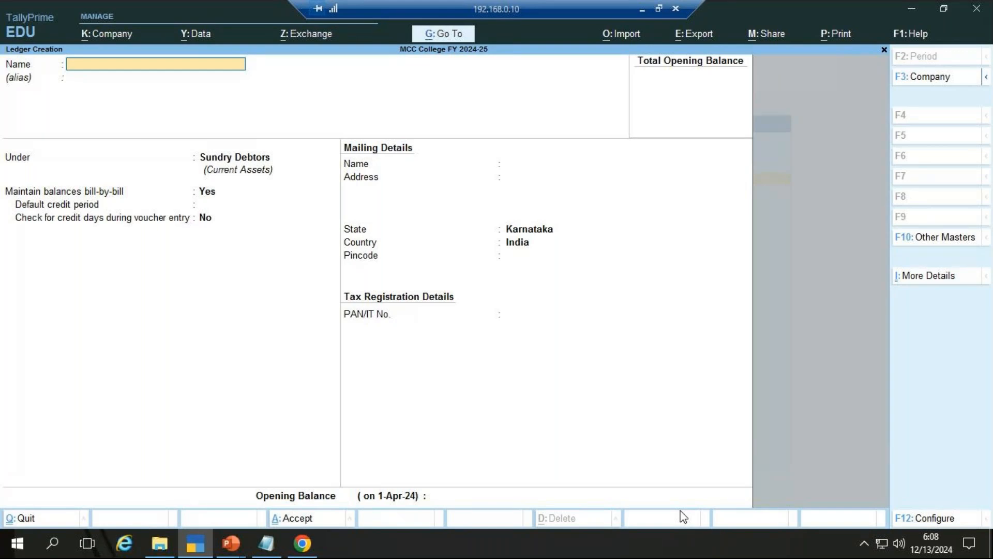
Step: Leave ledger creation and open voucher entry with a new journal voucher
key("Escape")
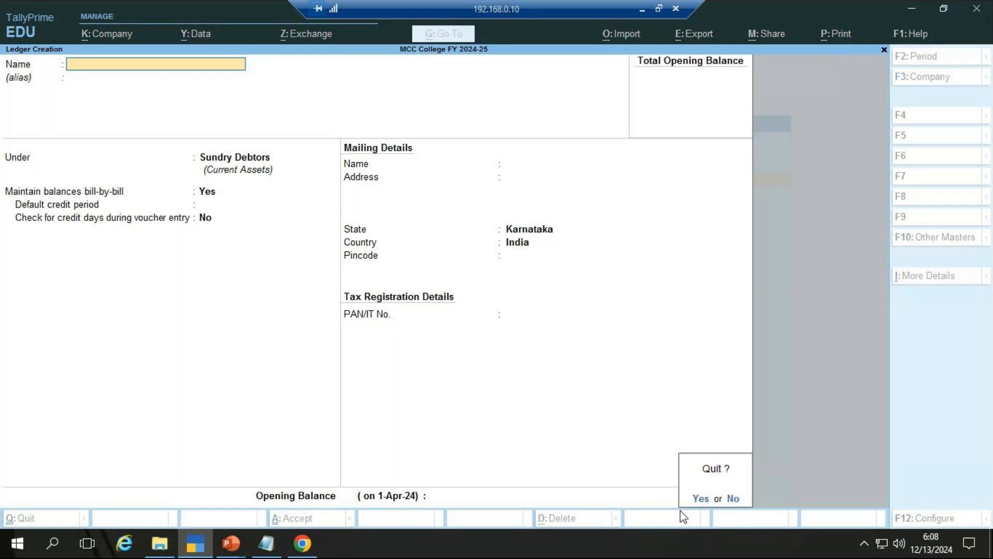
key("y")
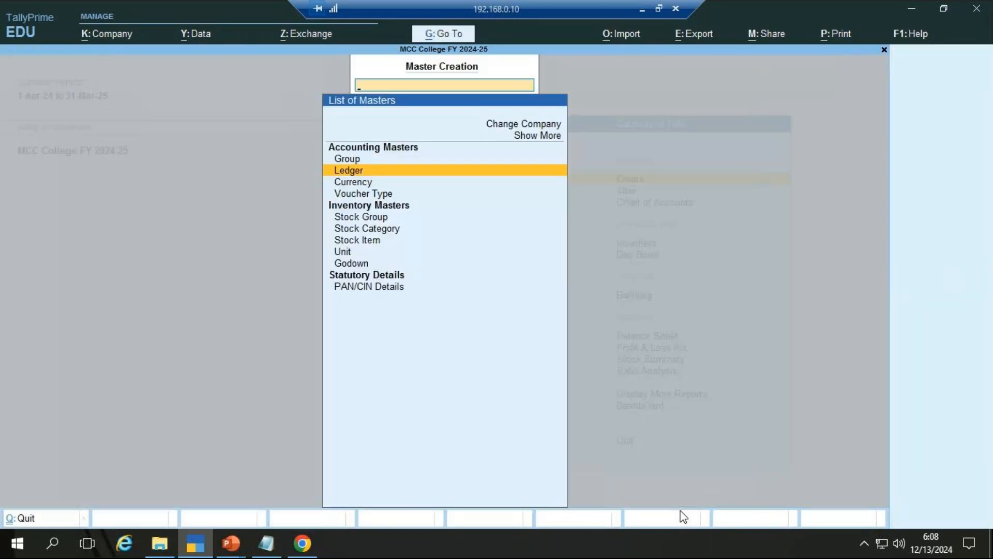
key("Escape")
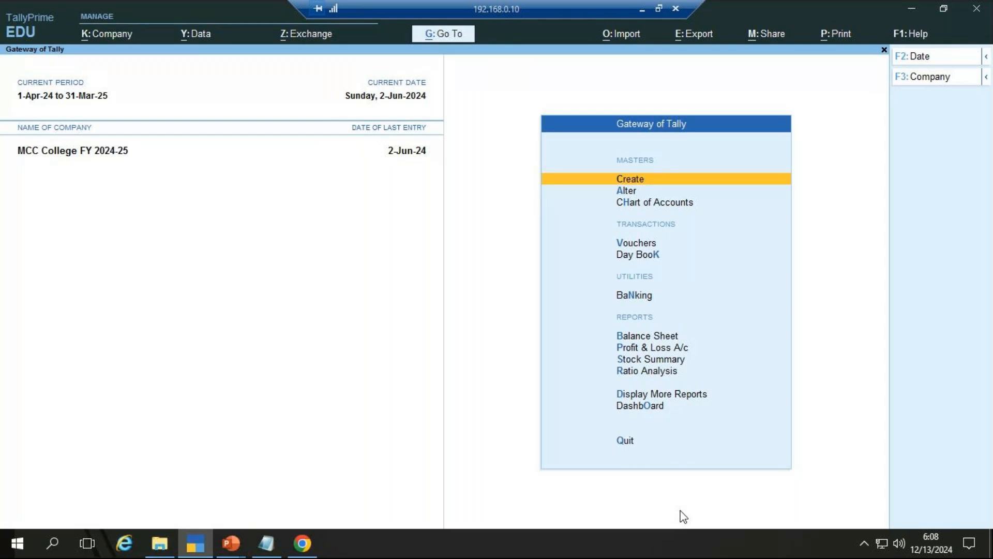
key("Down")
key("Down")
key("Down")
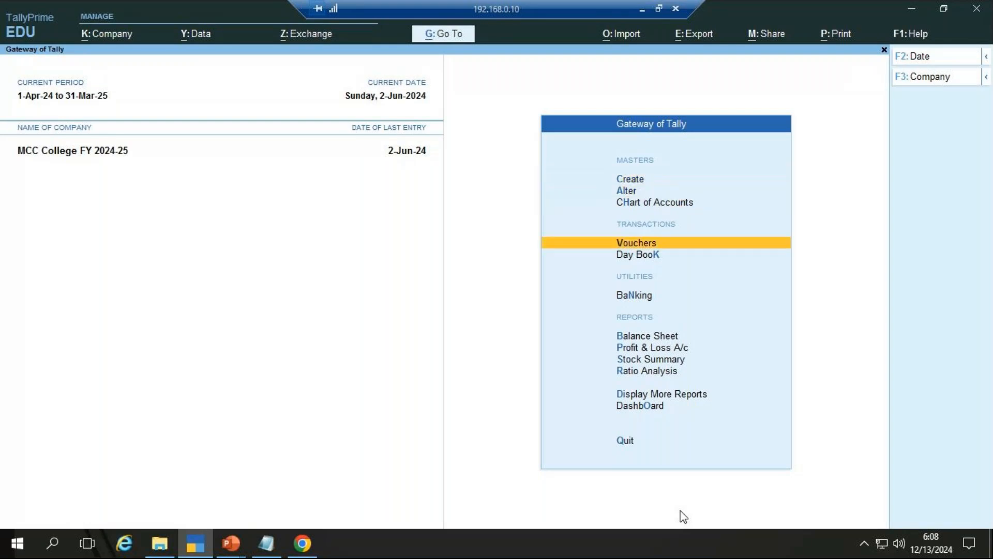
key("Return")
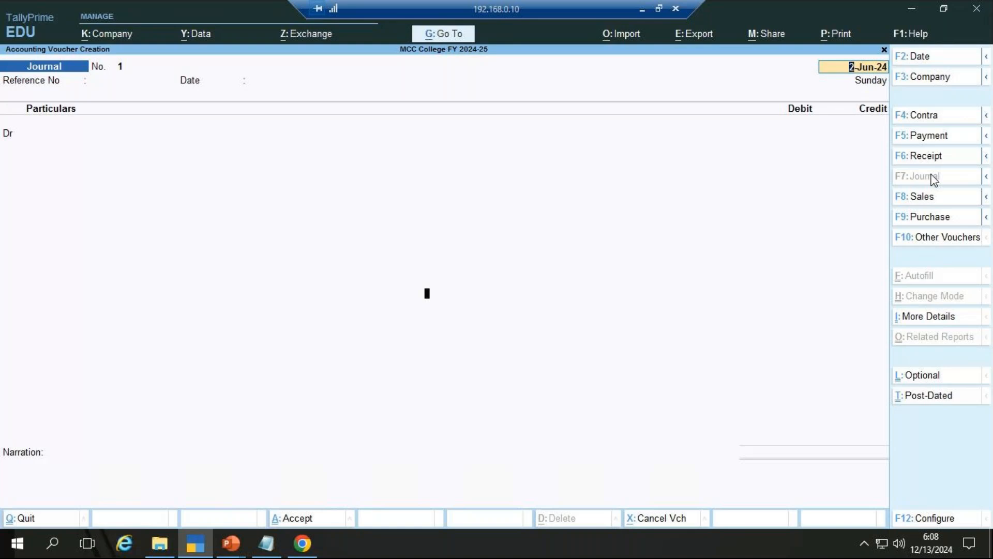
Step: Set the journal voucher date to 1-Jul-24 and leave the reference number and reference date blank
key("F2")
type("1-7")
key("Return")
key("Return")
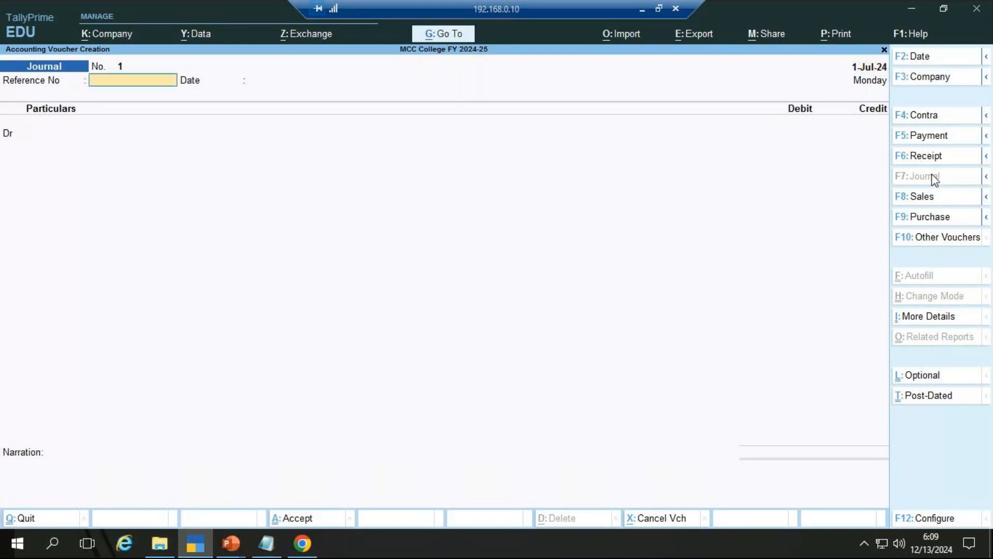
key("Return")
key("Return")
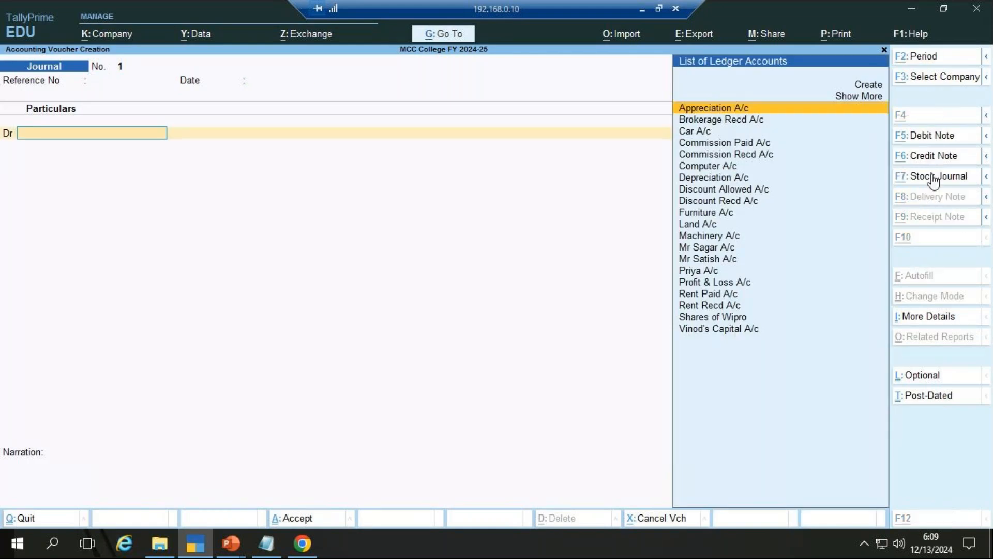
Step: Check the furniture depreciation exercise on the PowerPoint slide and debit Depreciation A/c with 450 in the TallyPrime journal voucher
key("alt+Tab")
key("alt+Tab")
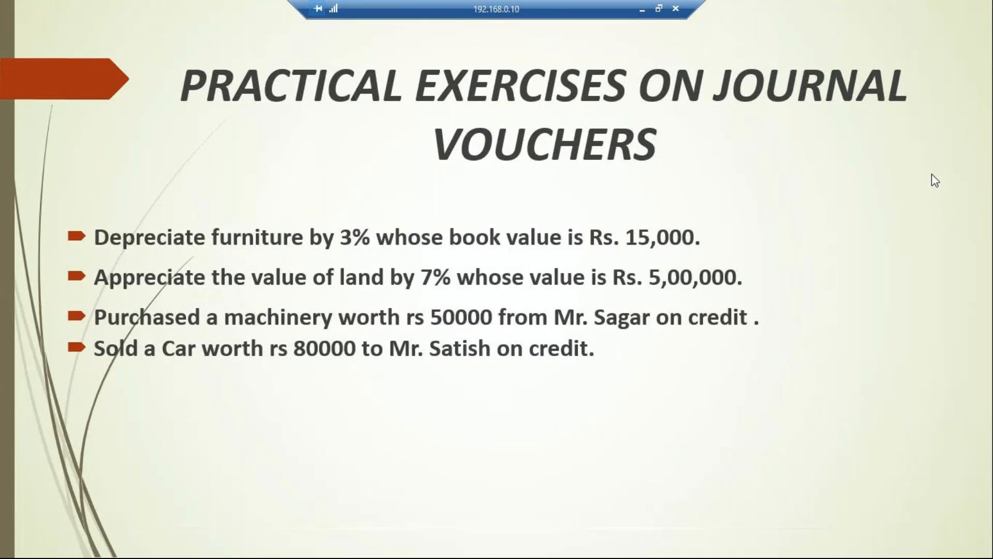
key("alt+Tab")
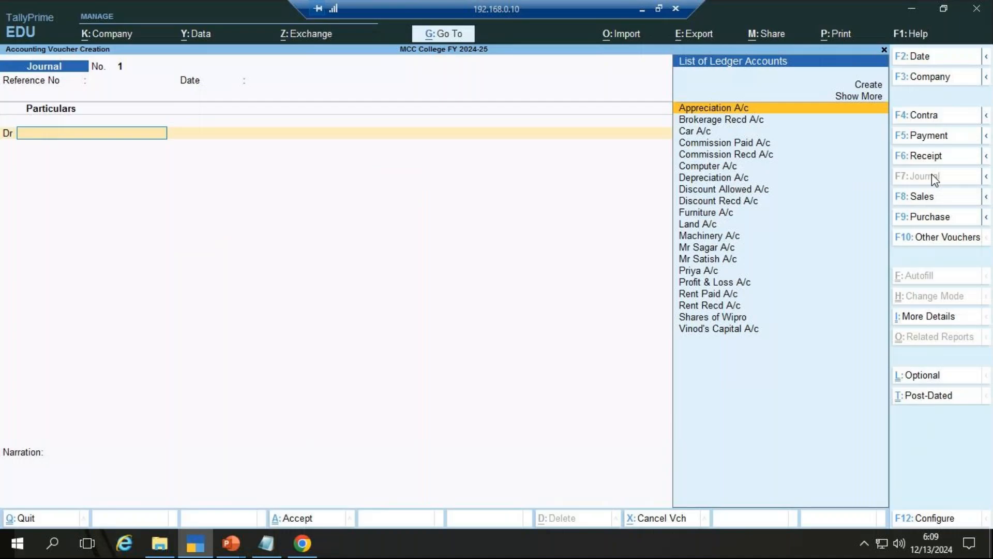
type("De")
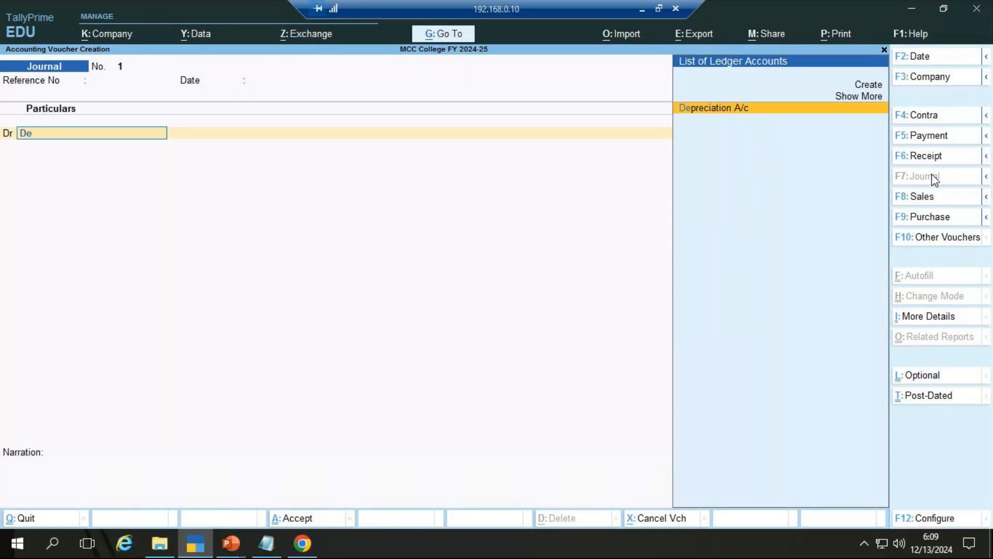
key("Return")
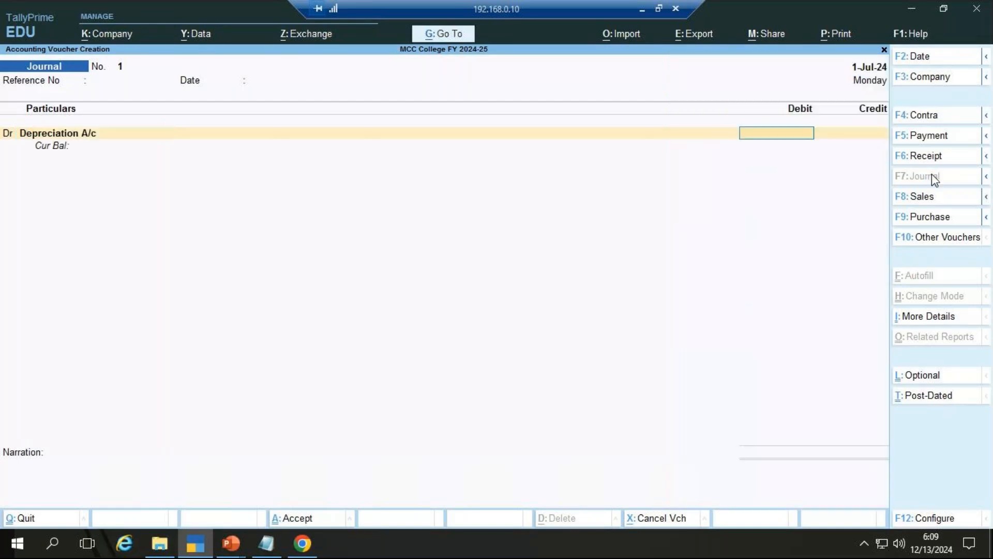
type("450")
key("Return")
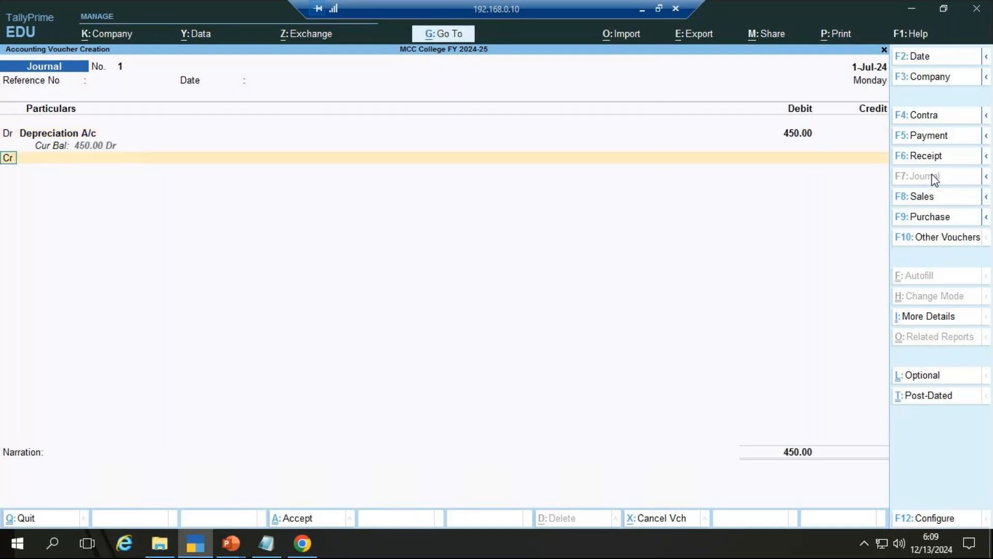
Step: Credit Furniture A/c with 450 and save the depreciation voucher
key("Return")
type("F")
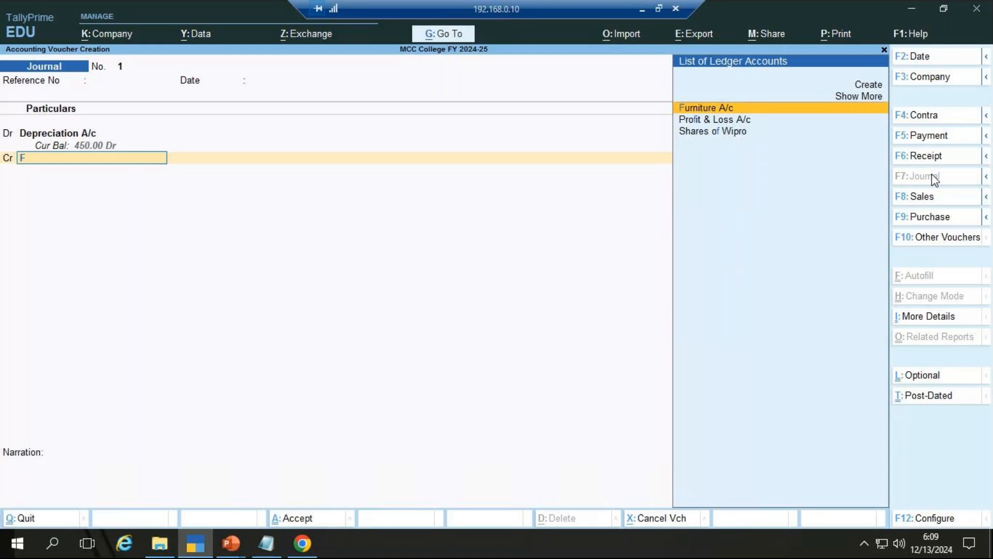
key("Return")
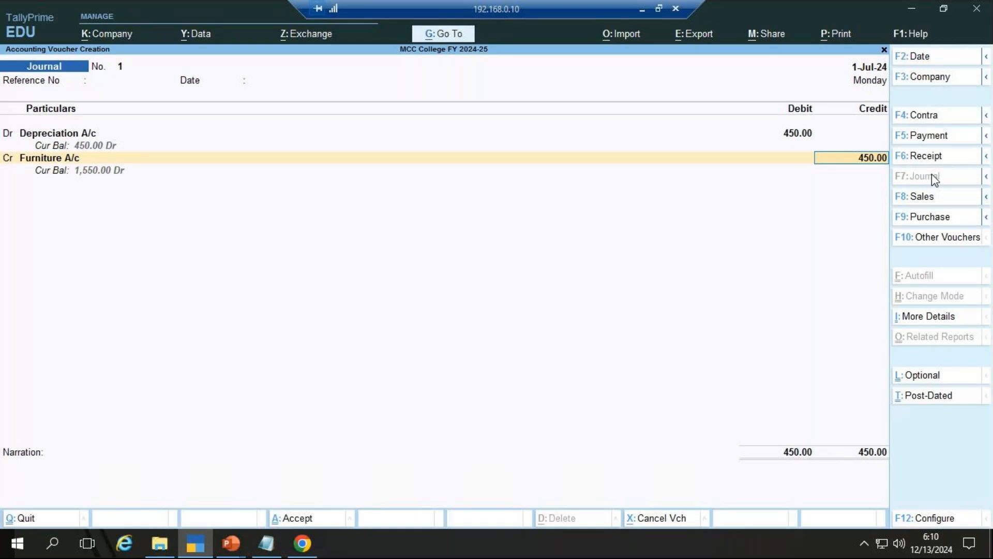
key("ctrl+a")
Step: Check the land exercise on the PowerPoint slide and, in a new TallyPrime journal voucher, debit Land A/c and credit Appreciation A/c with 35,000
key("alt")
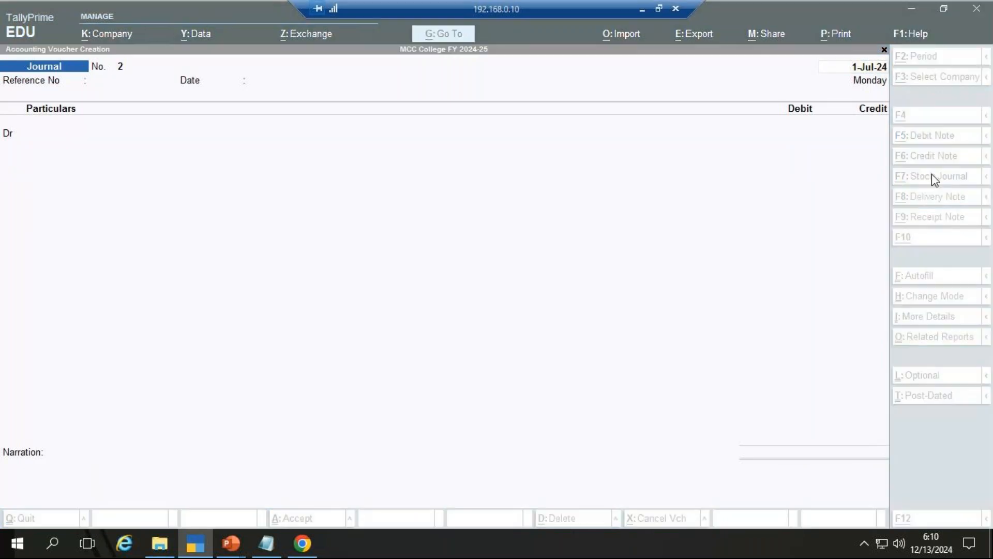
key("alt+Tab")
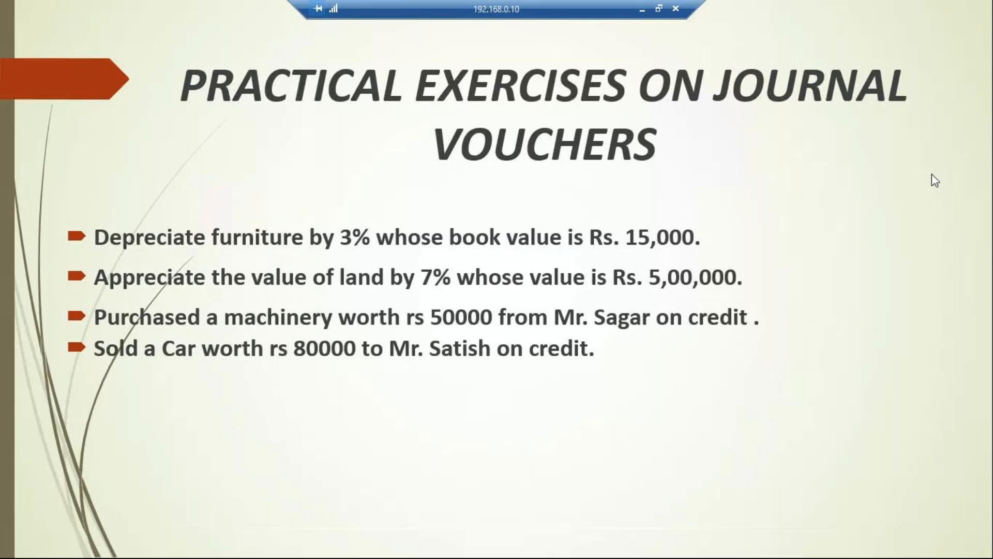
key("alt+Tab")
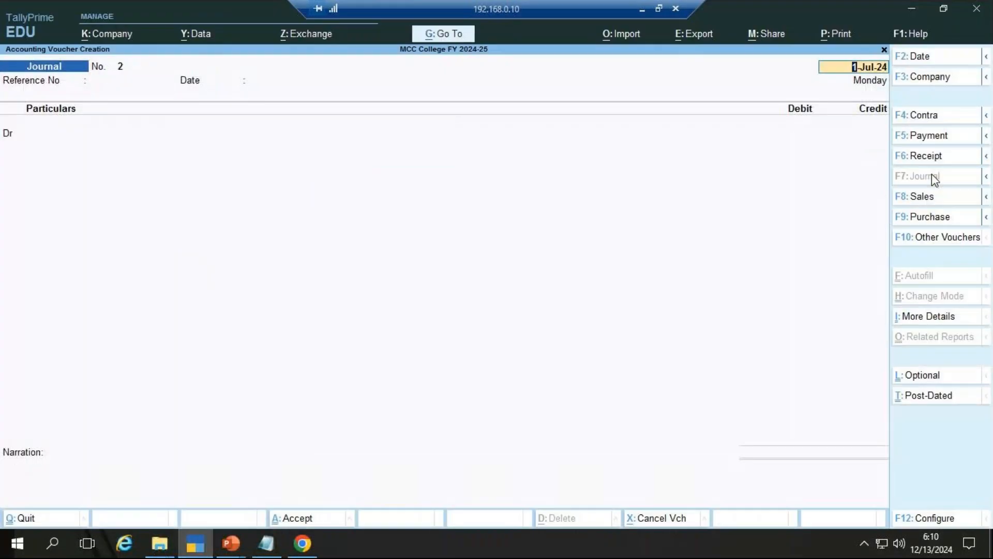
key("Return")
key("Return")
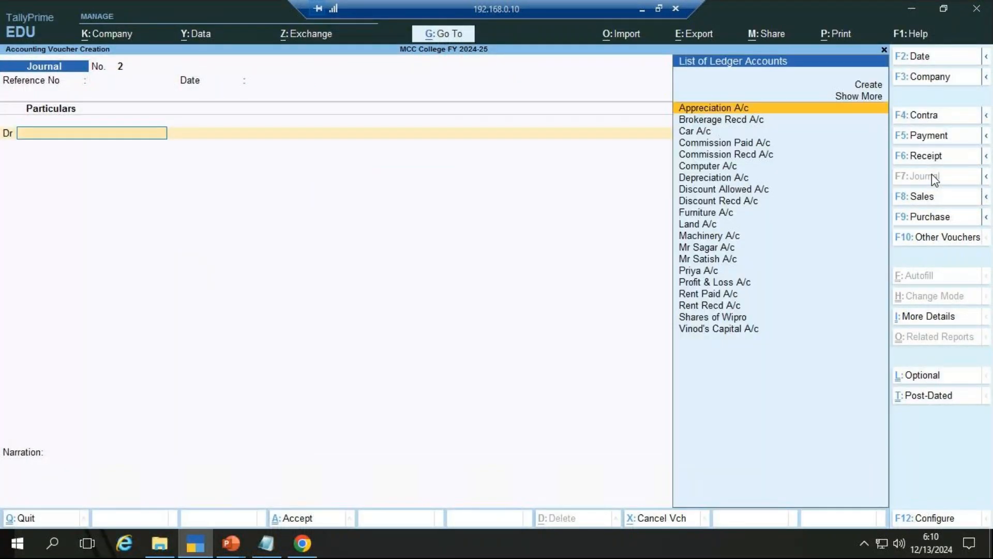
type("Lan")
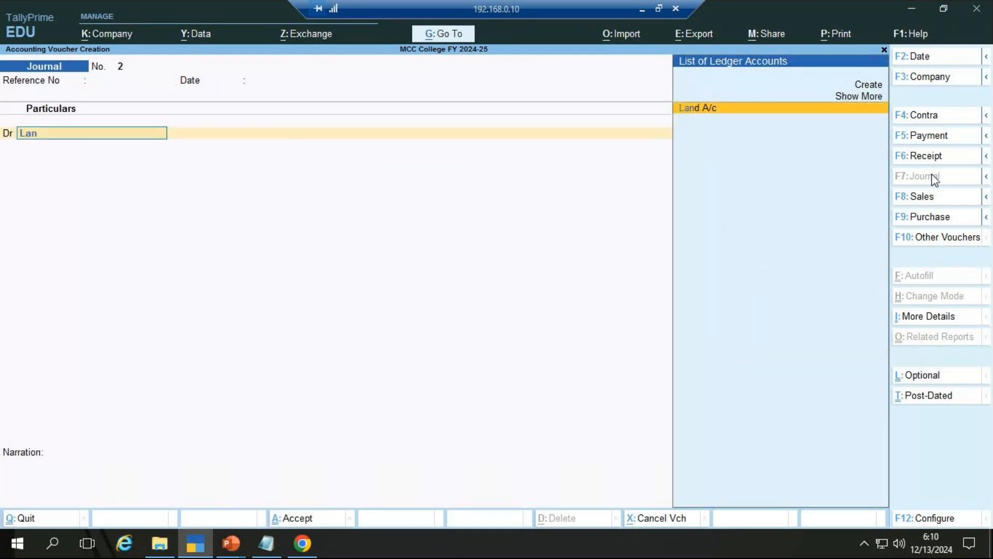
key("Return")
type("3")
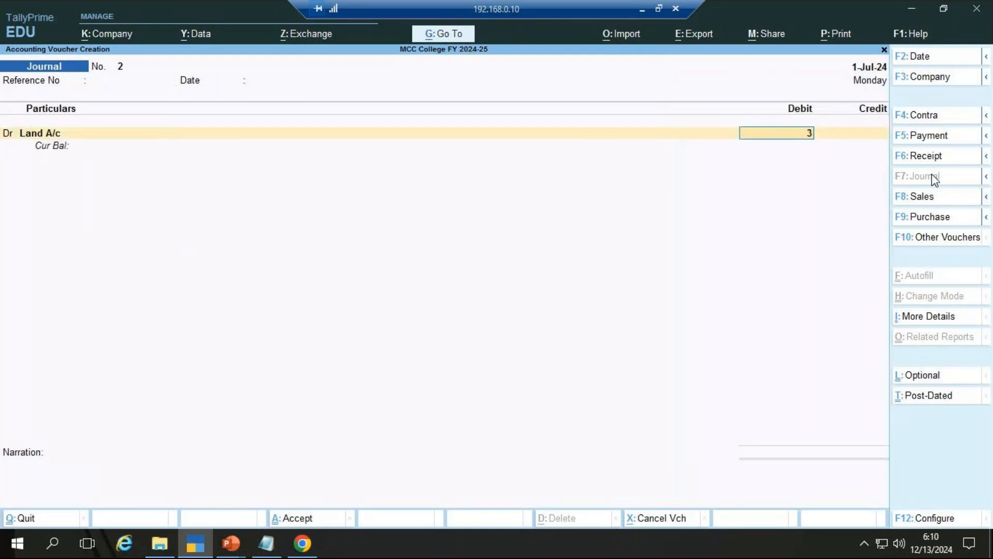
type("5000")
key("Return")
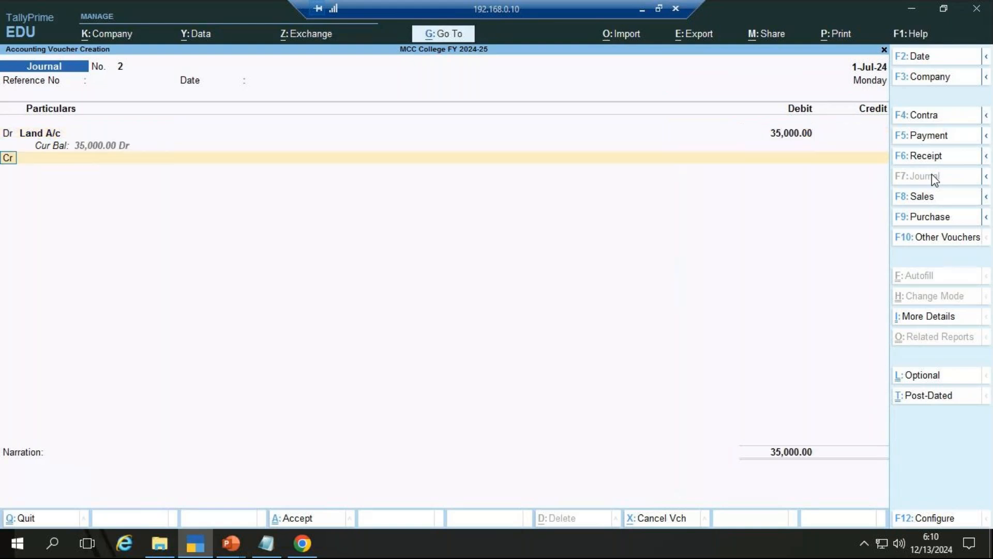
key("Return")
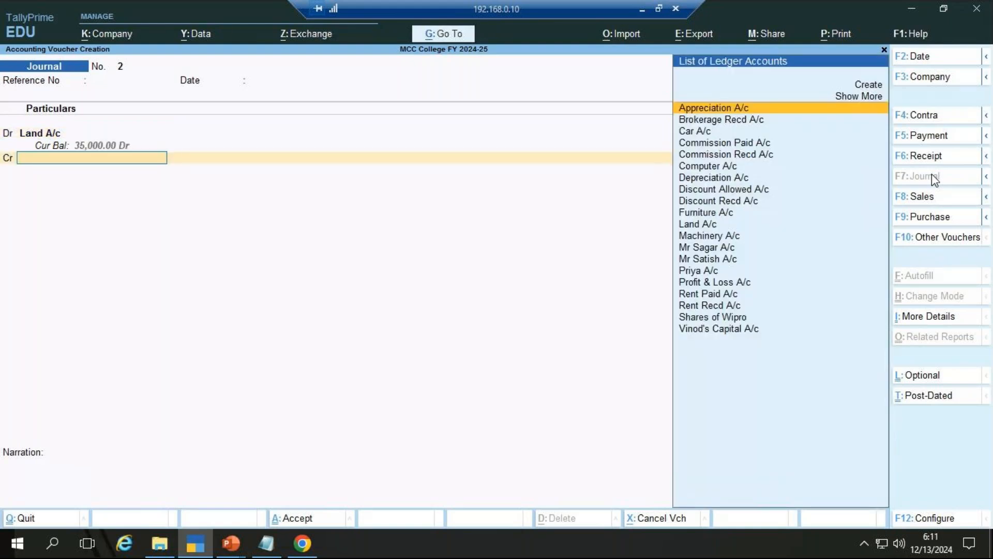
type("Appreciation A/c")
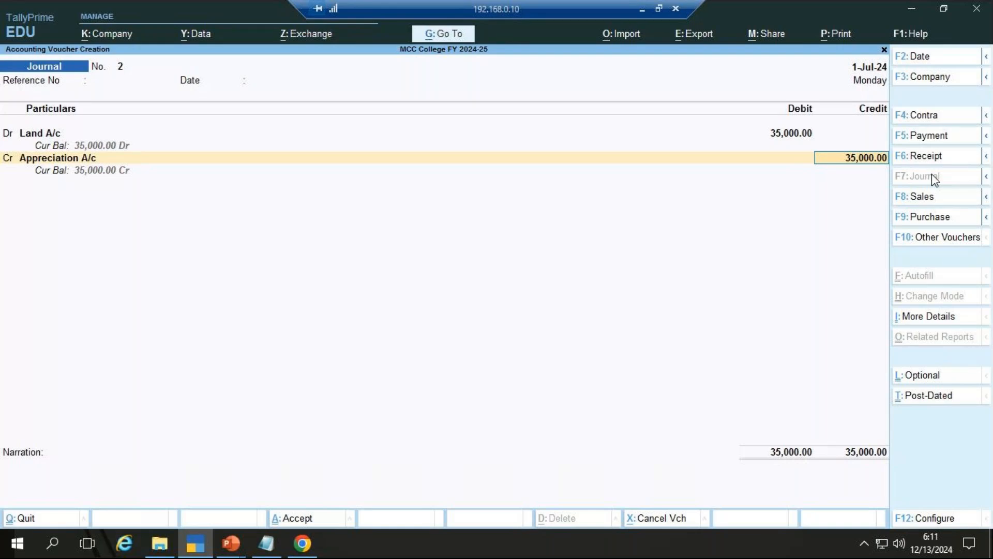
Step: Open and close the built-in calculator and save the land appreciation voucher
key("ctrl")
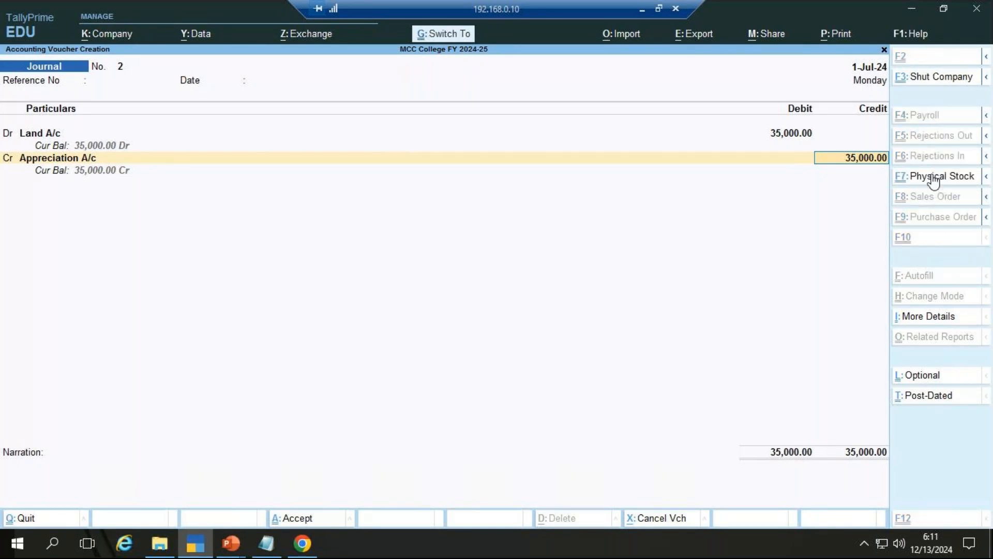
key("ctrl+n")
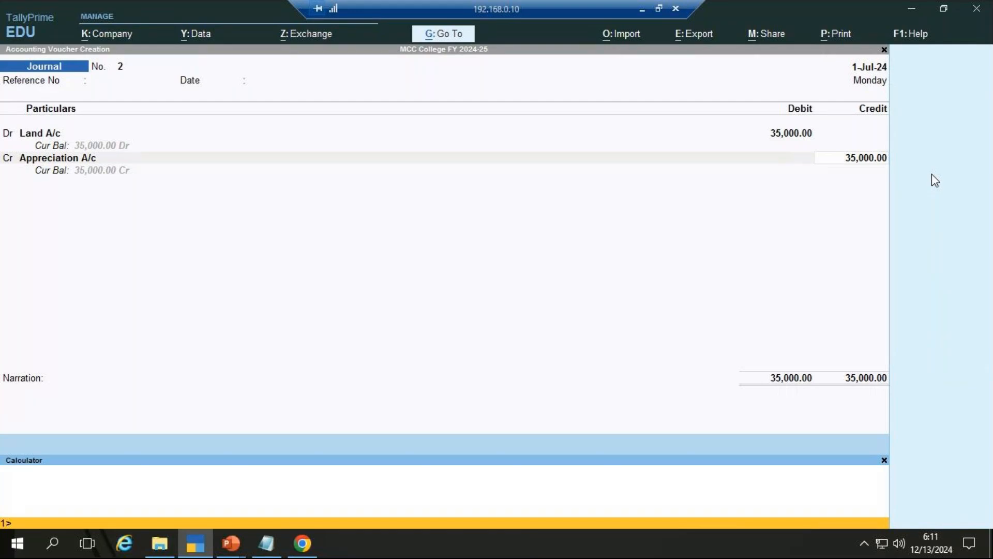
key("ctrl")
key("ctrl+n")
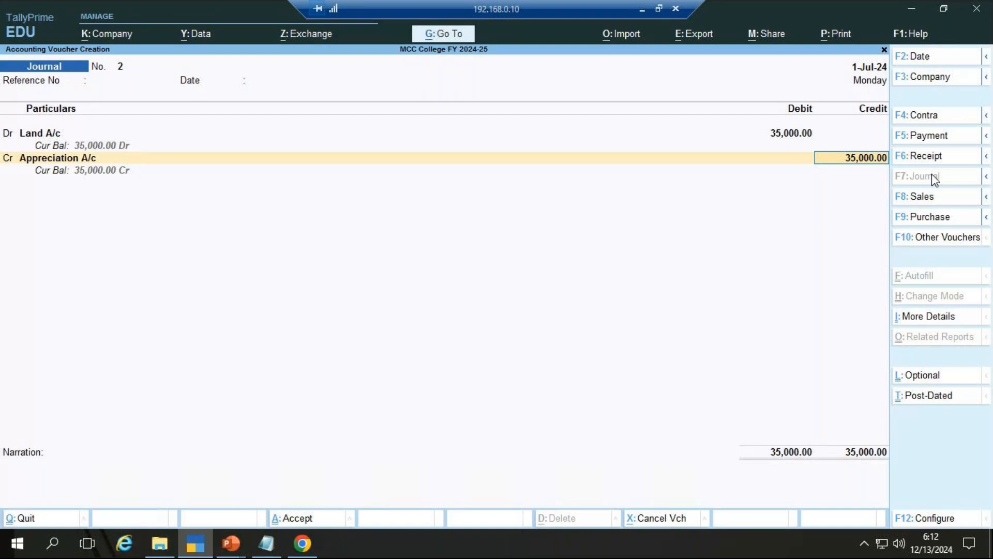
key("ctrl")
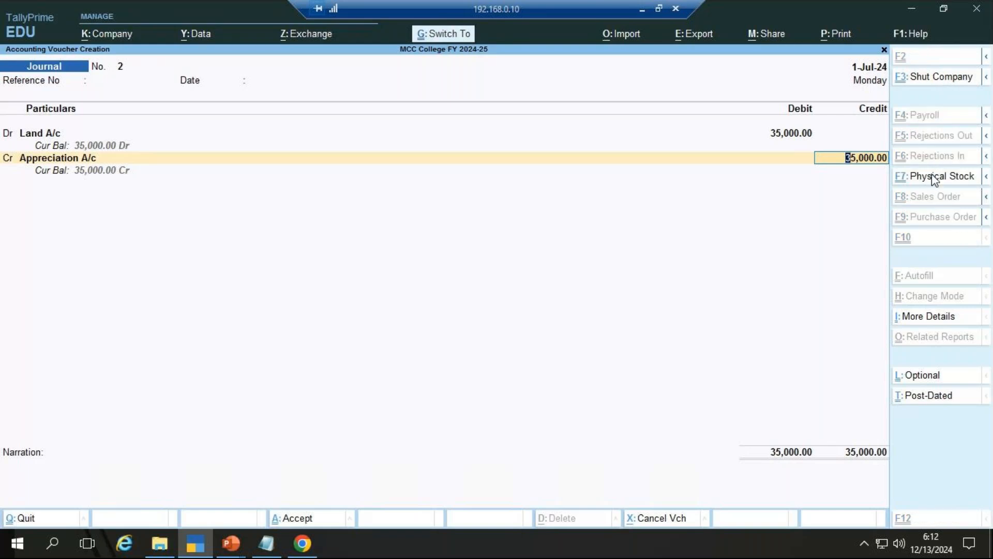
key("ctrl+a")
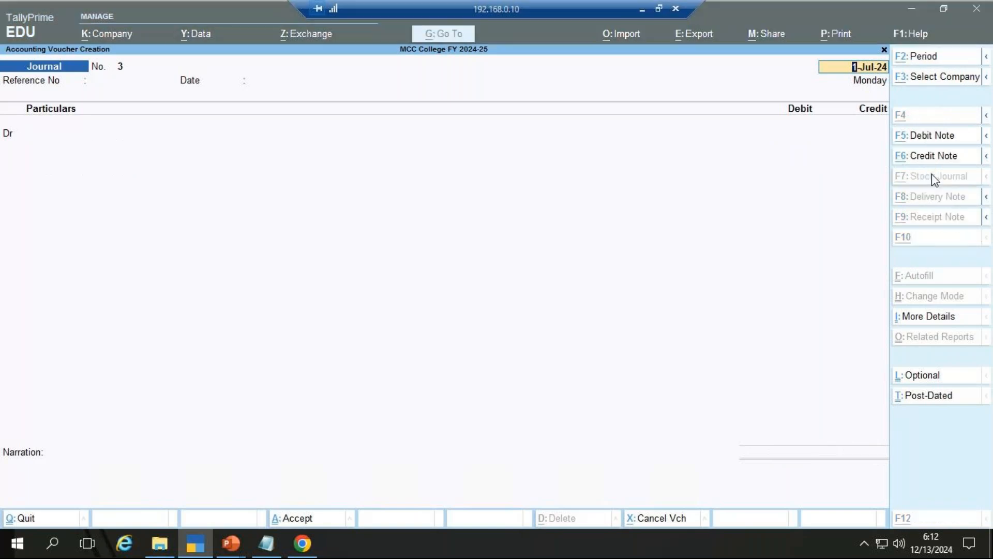
Step: Check the machinery purchase exercise on the PowerPoint slide and debit Machinery A/c with 50,000 in a new TallyPrime journal voucher
key("alt+Tab")
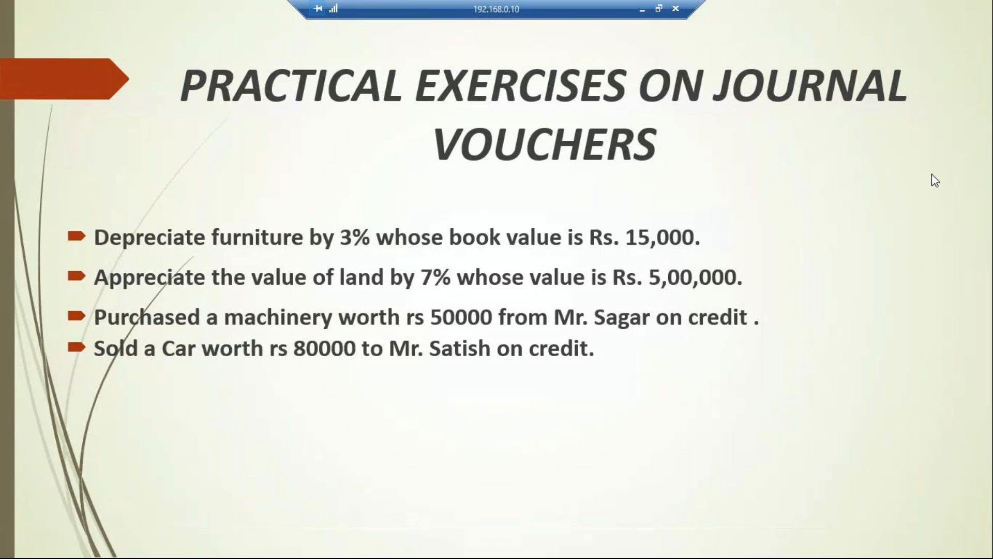
key("alt+Tab")
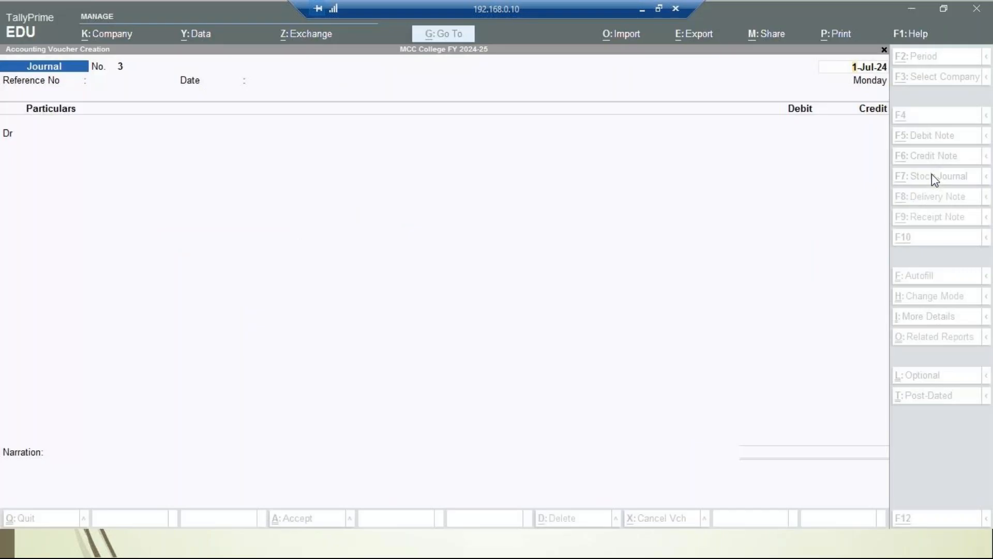
key("Return")
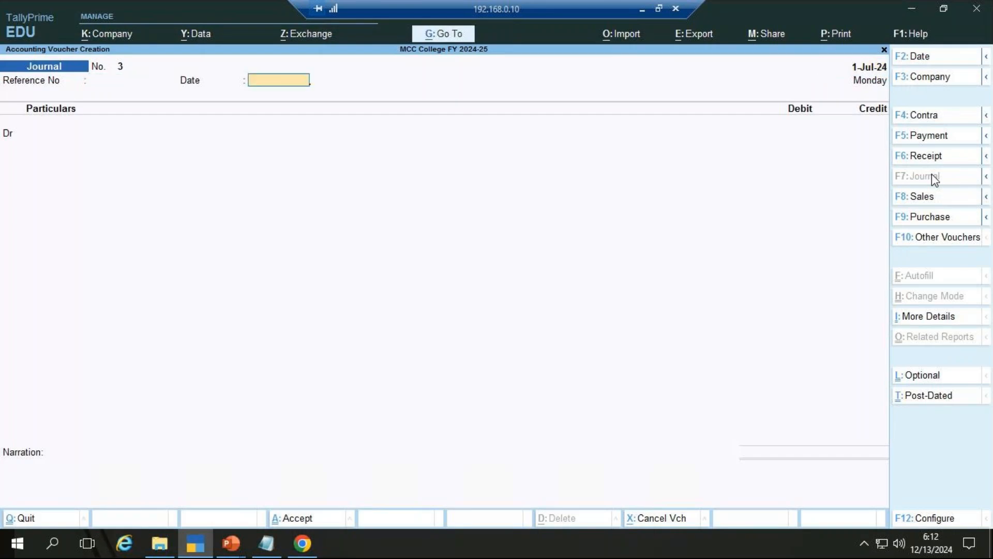
key("Return")
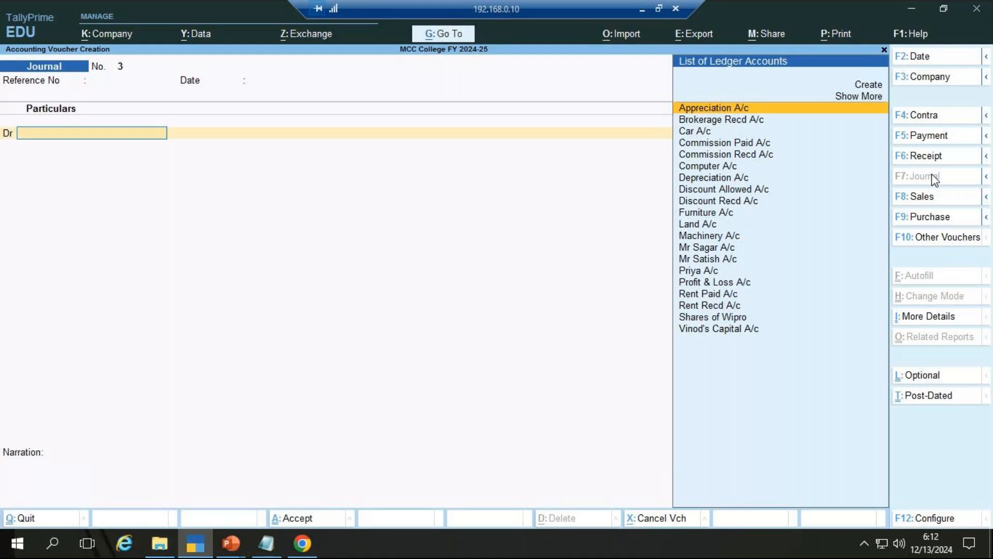
type("mac")
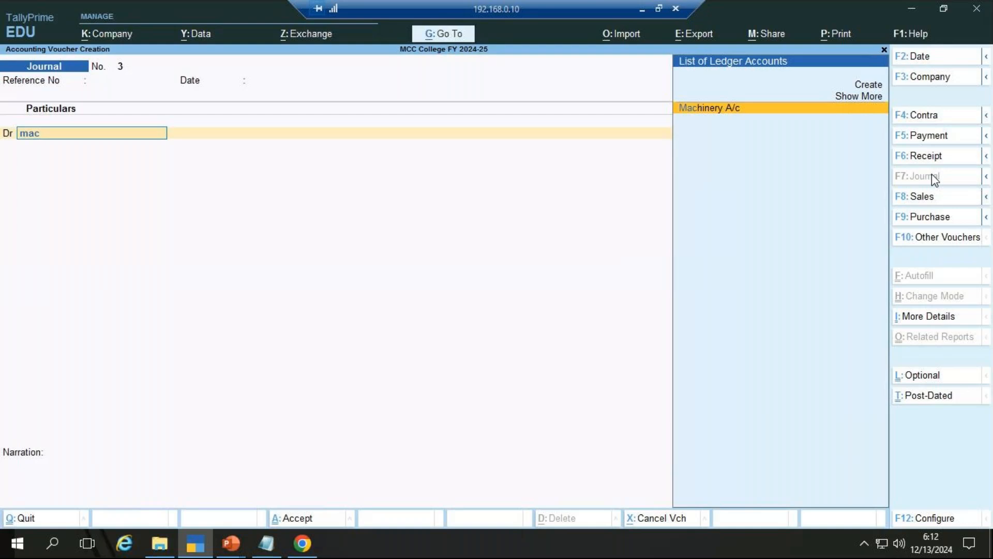
key("Return")
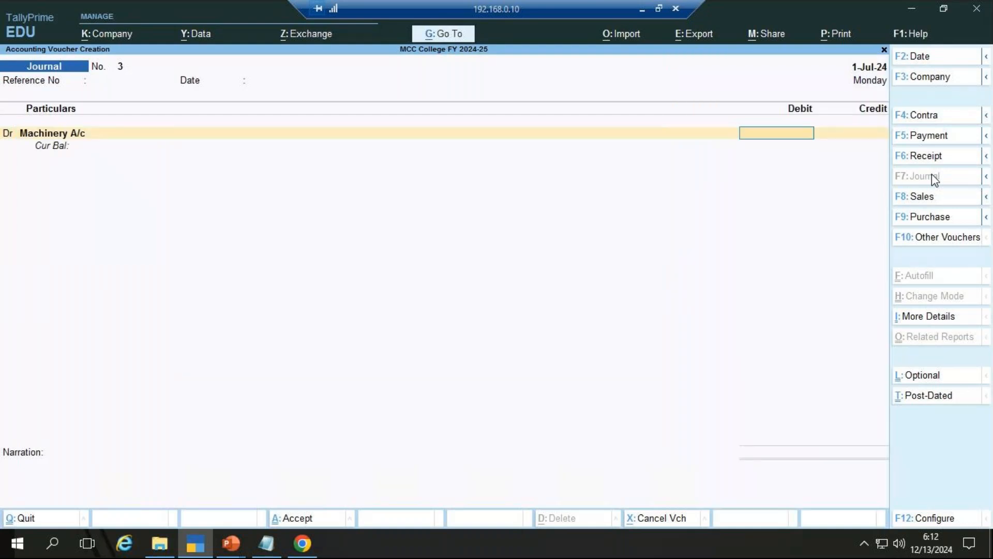
type("50000")
key("Return")
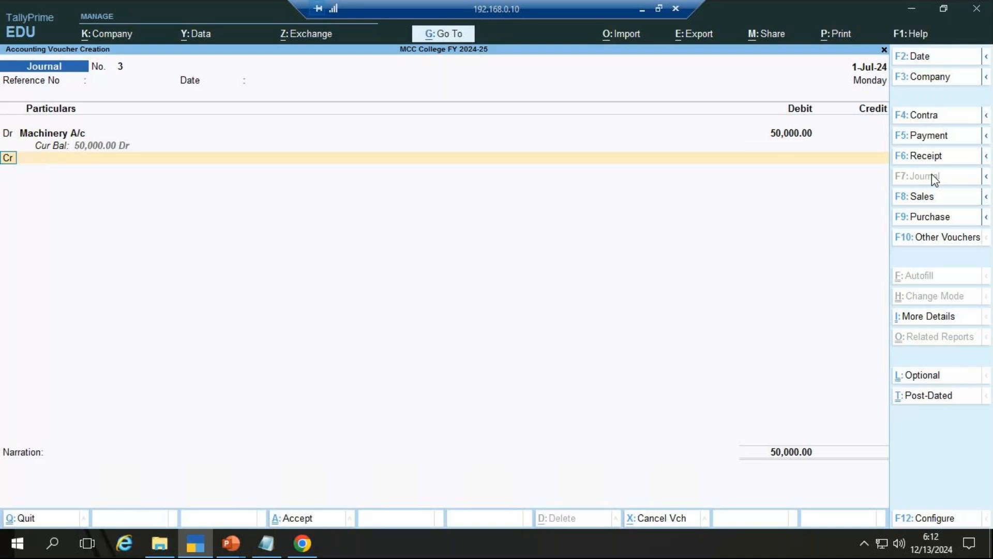
Step: Credit the machinery supplier's account in the journal voucher and set its bill-wise reference type to On Account
key("Return")
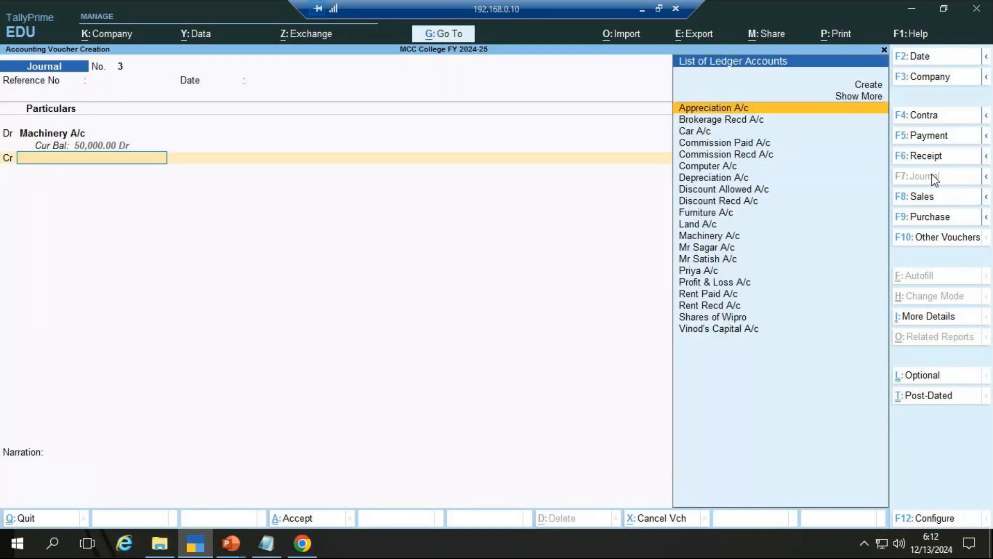
type("Mr")
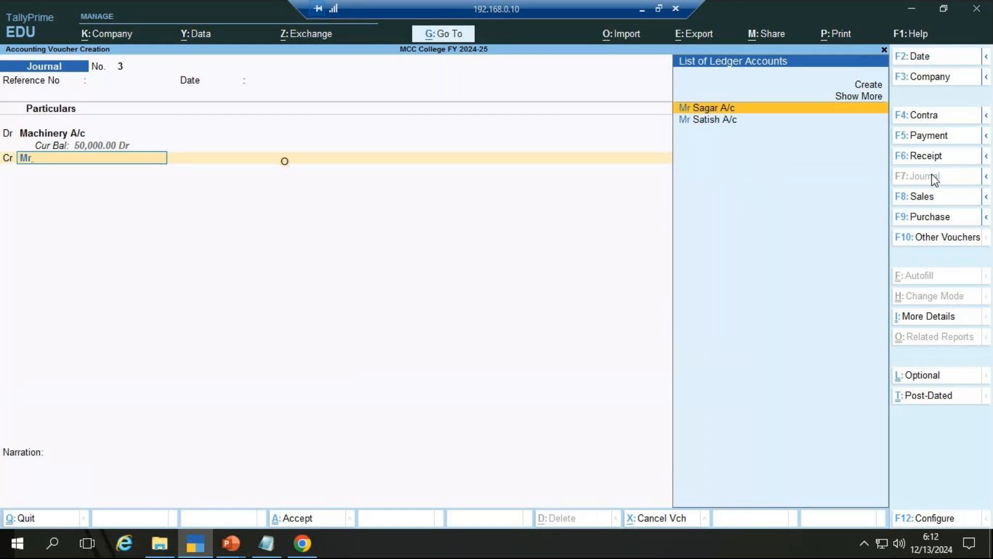
key("Return")
key("Return")
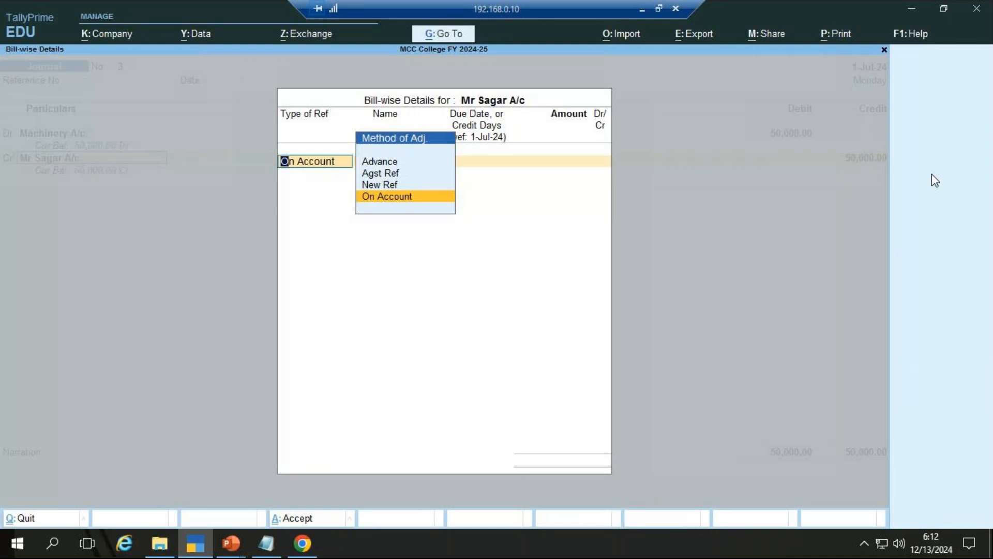
key("Escape")
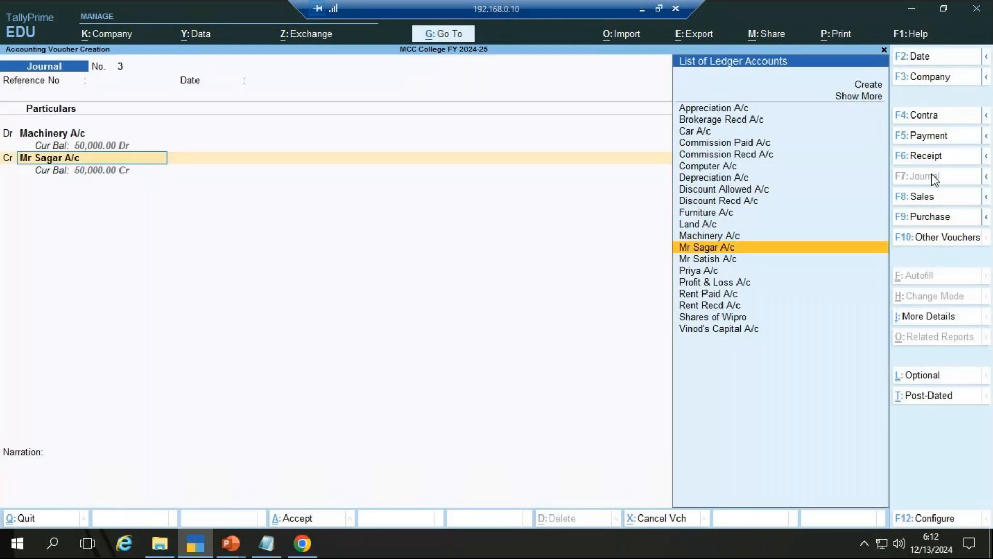
key("Return")
key("Return")
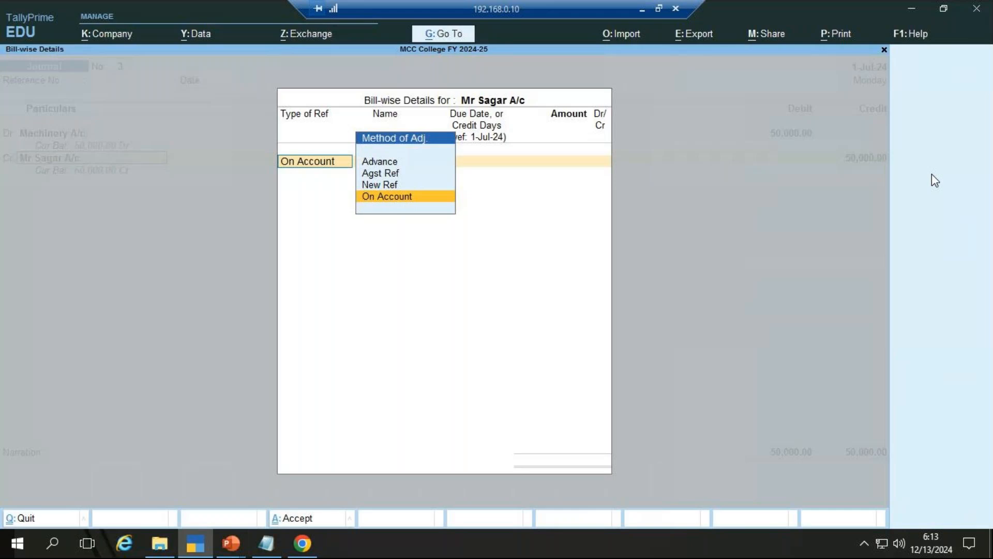
key("Return")
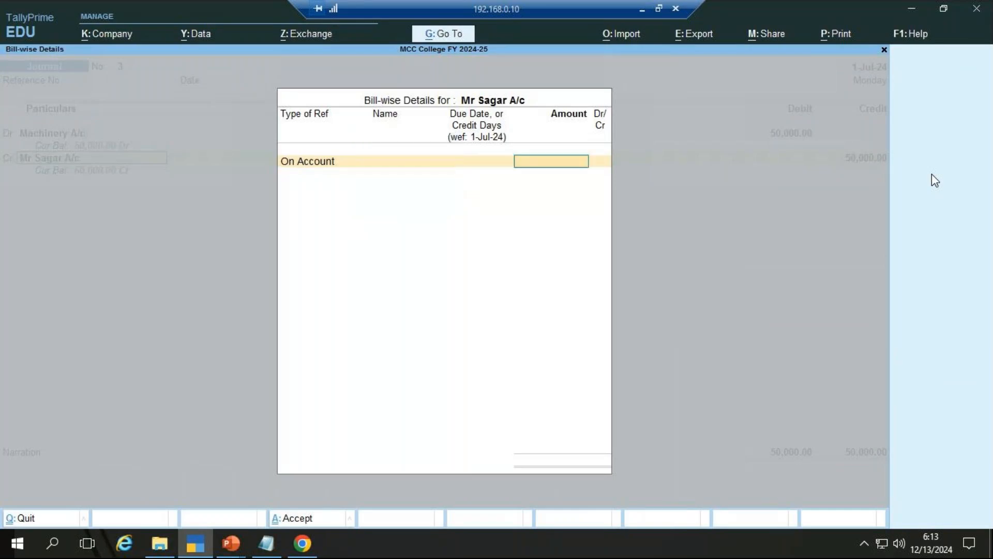
Step: Set the supplier's On Account bill amount to 50,000 Cr and save the machinery purchase voucher
type("50,000")
key("Return")
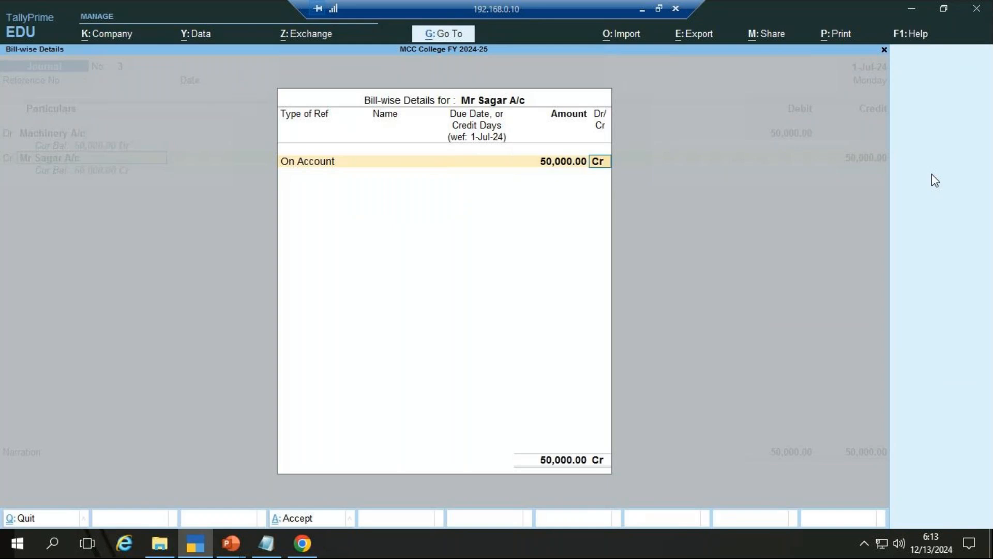
key("Return")
key("Return")
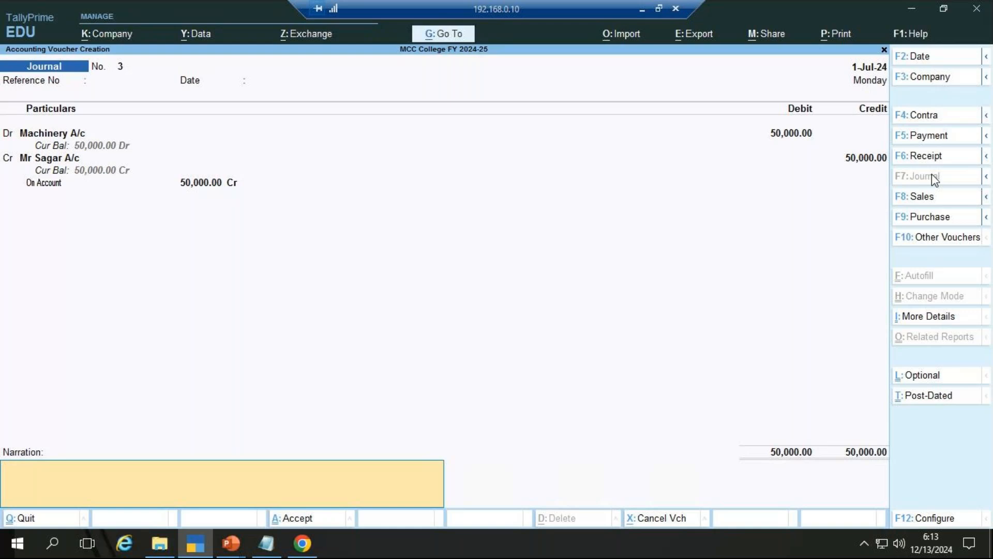
key("ctrl+a")
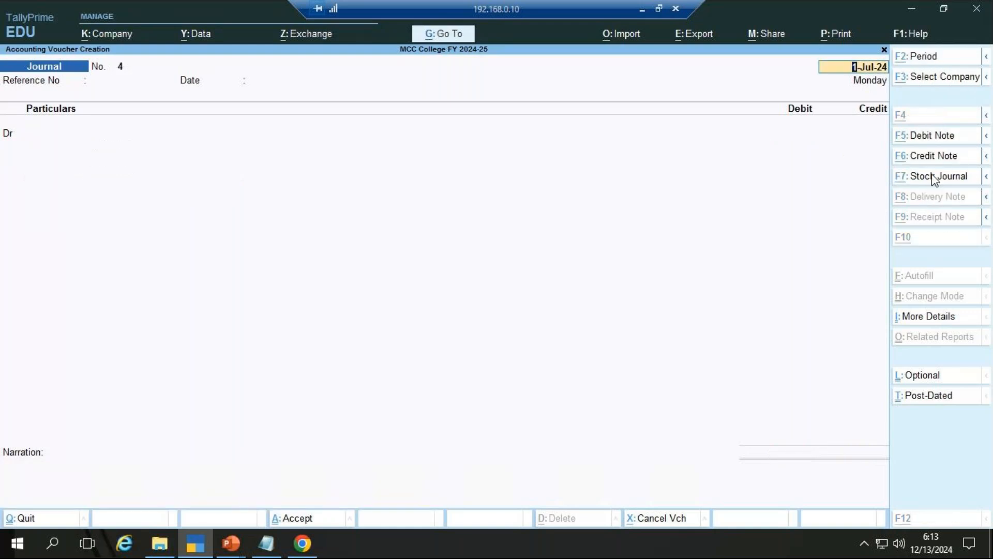
Step: Check the car sale exercise on the PowerPoint slide and debit the buyer's account in the new TallyPrime journal voucher
key("alt+Tab")
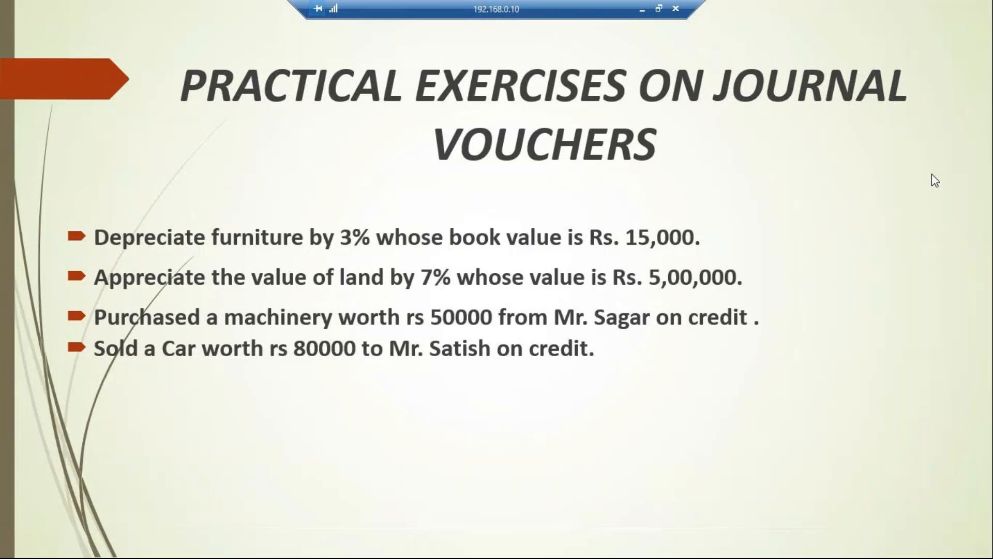
key("alt+Tab")
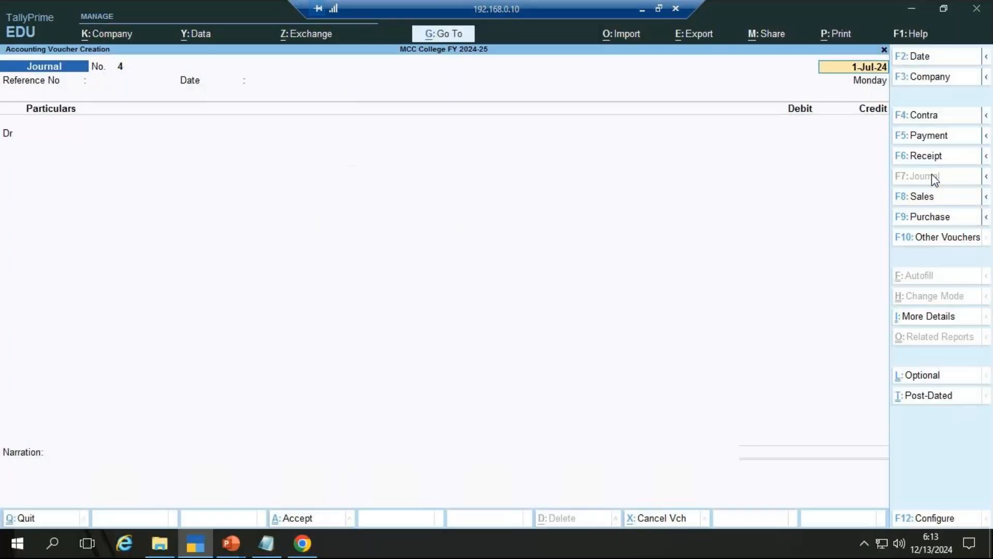
key("Return")
key("Return")
key("Return")
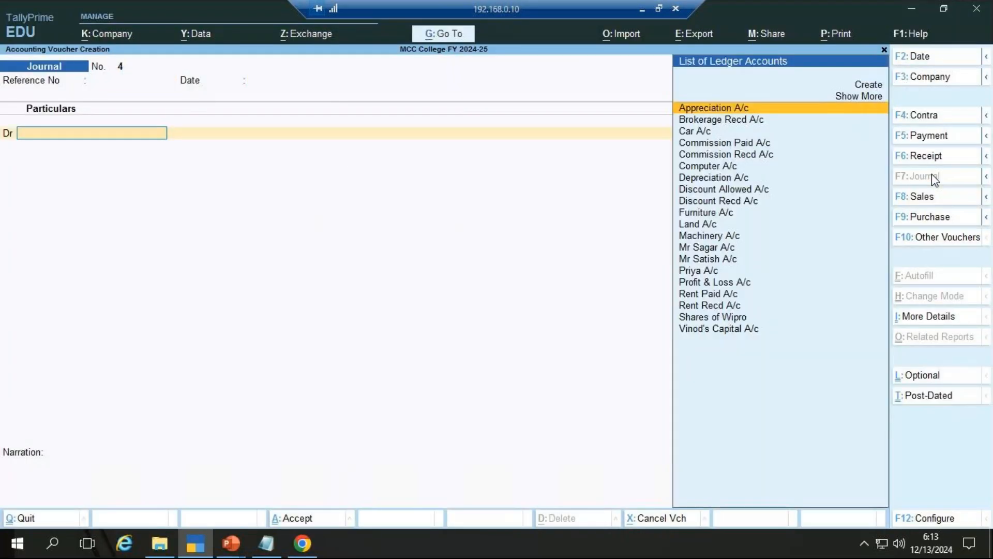
type("Mr")
key("Down")
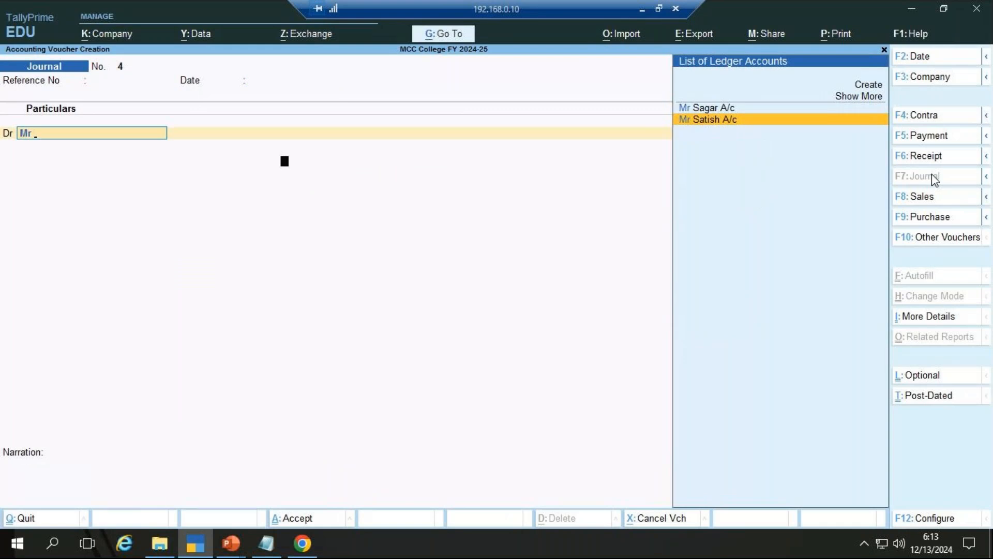
key("Return")
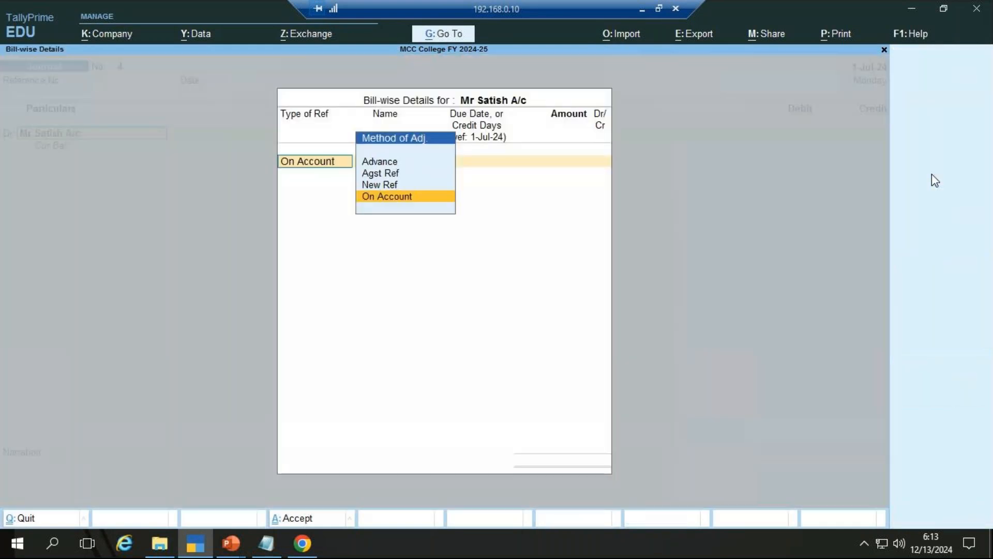
Step: Allocate 80,000 Dr to the buyer's account as On Account in the bill-wise details
key("Return")
type("80000")
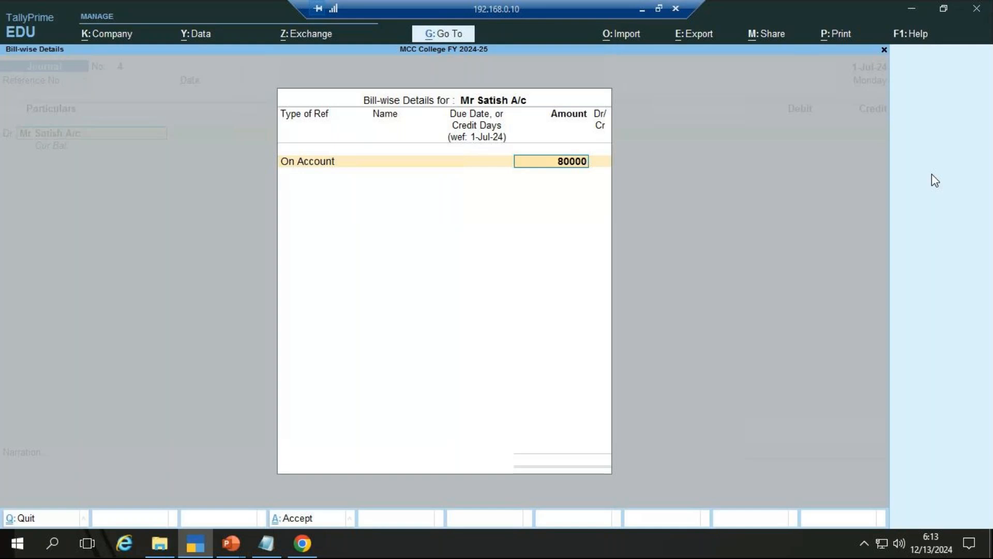
key("Return")
key("Return")
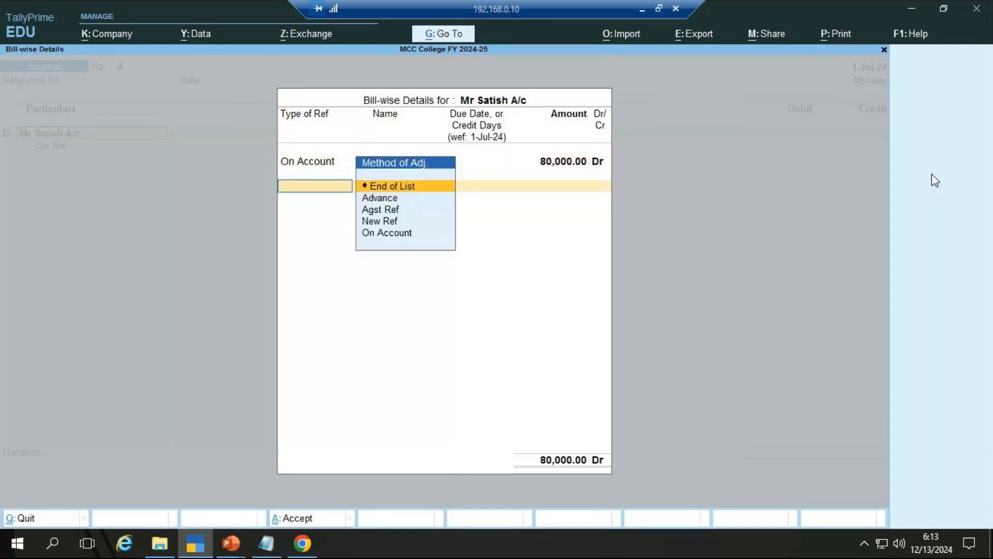
key("Return")
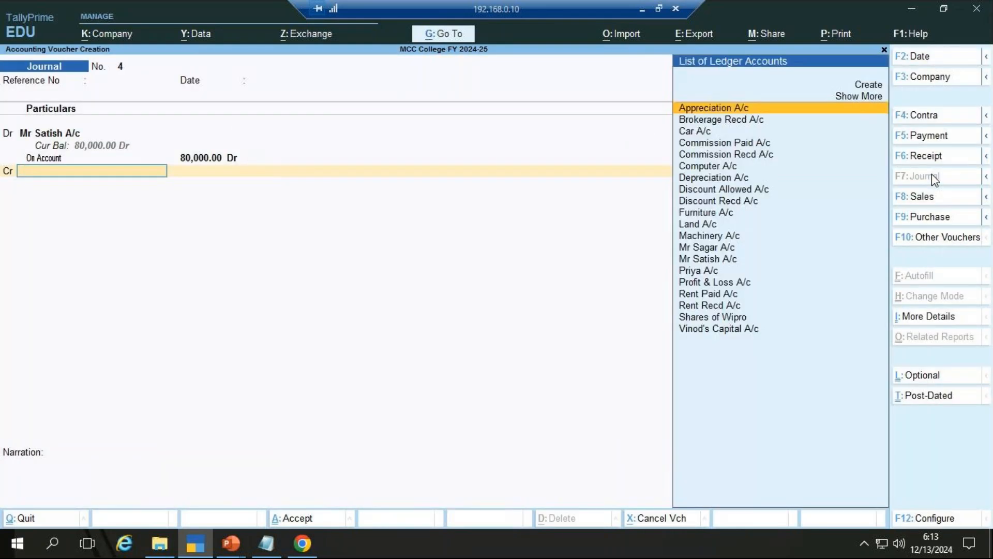
Step: Credit Car A/c with 80,000, save the car sale voucher and return to the Gateway of Tally
key("Down")
key("Down")
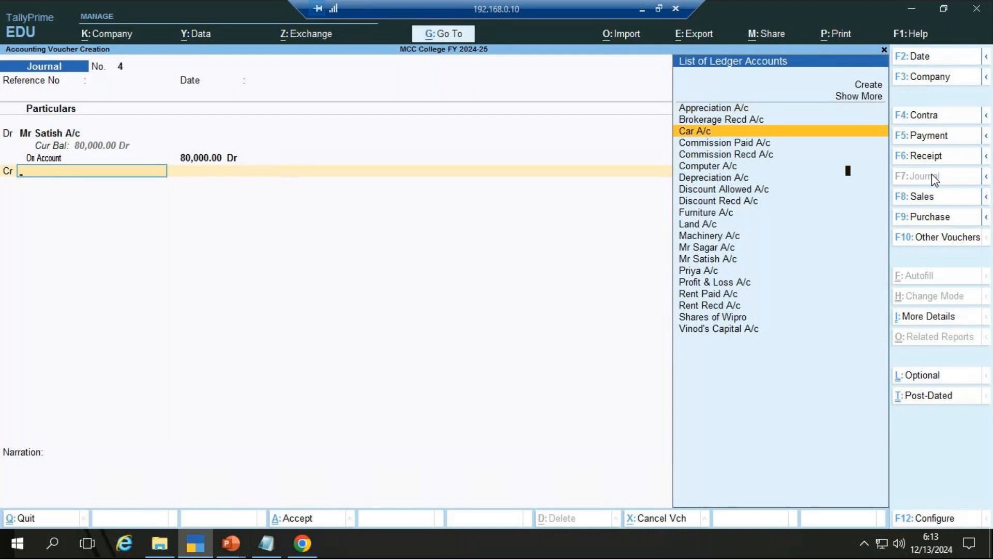
key("Return")
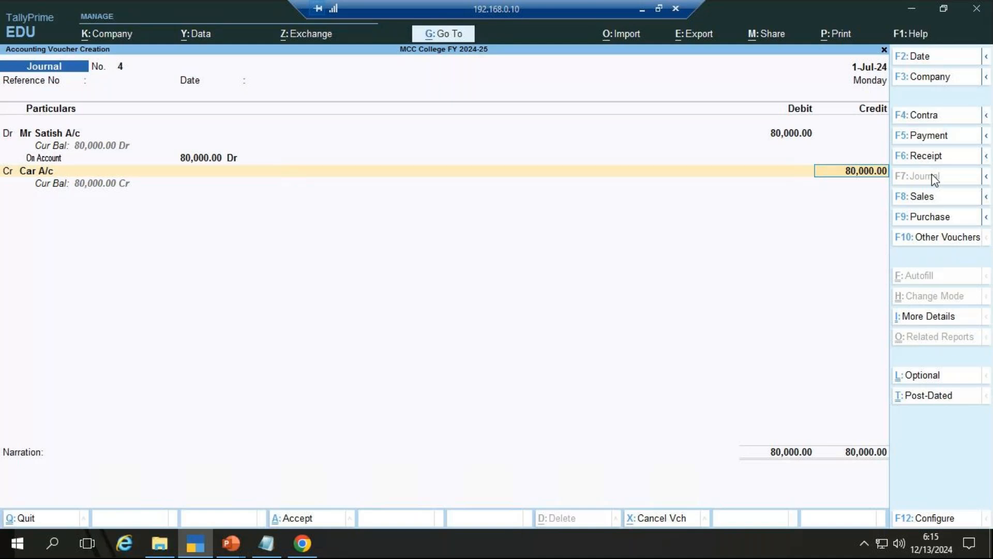
key("ctrl")
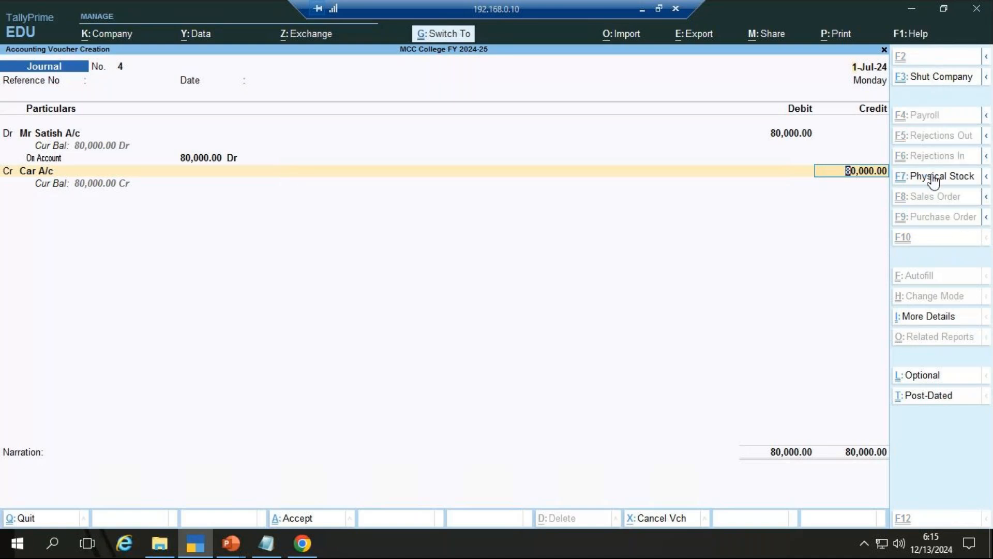
key("ctrl+a")
key("BackSpace")
key("Escape")
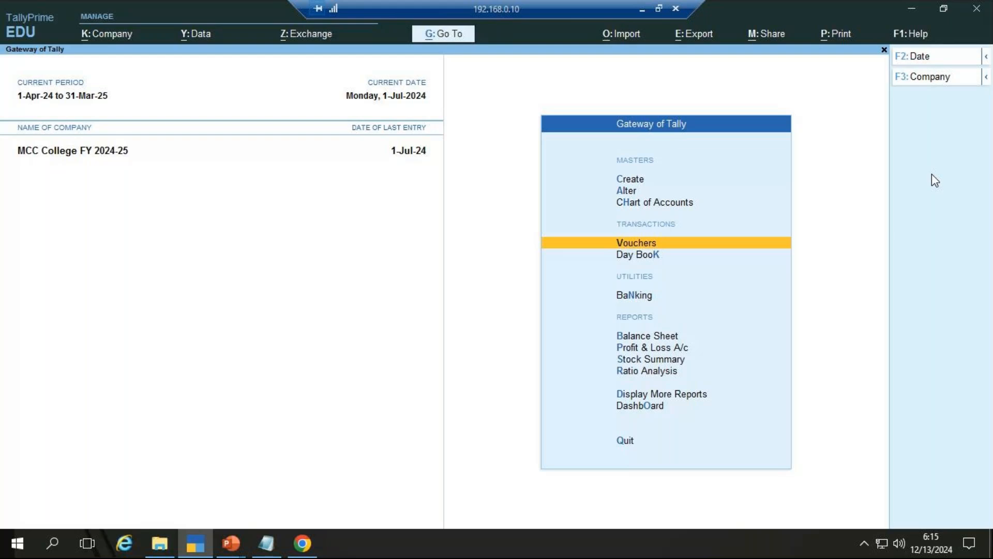
Step: Open the Day Book and set its period from 1-4-2024 to 31-7-2024
key("Down")
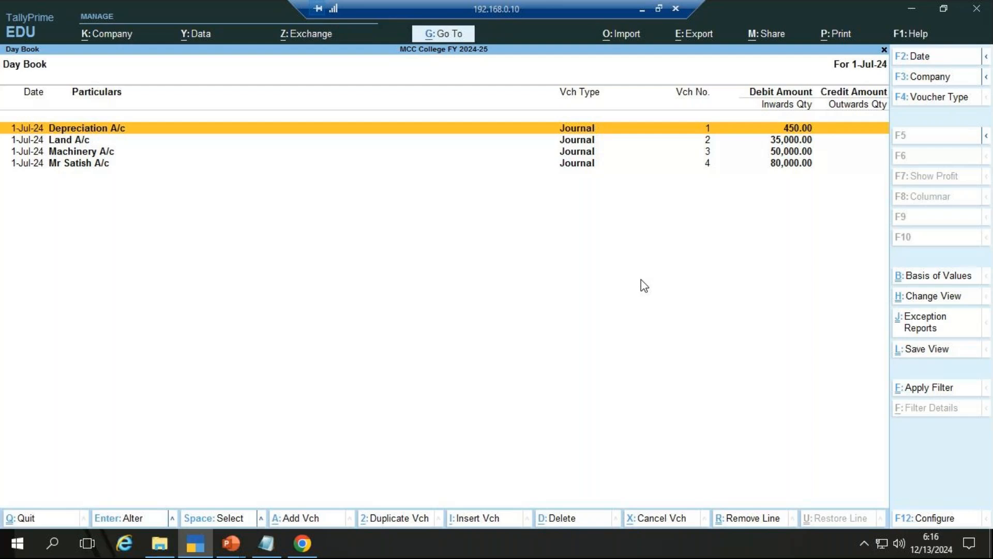
key("alt")
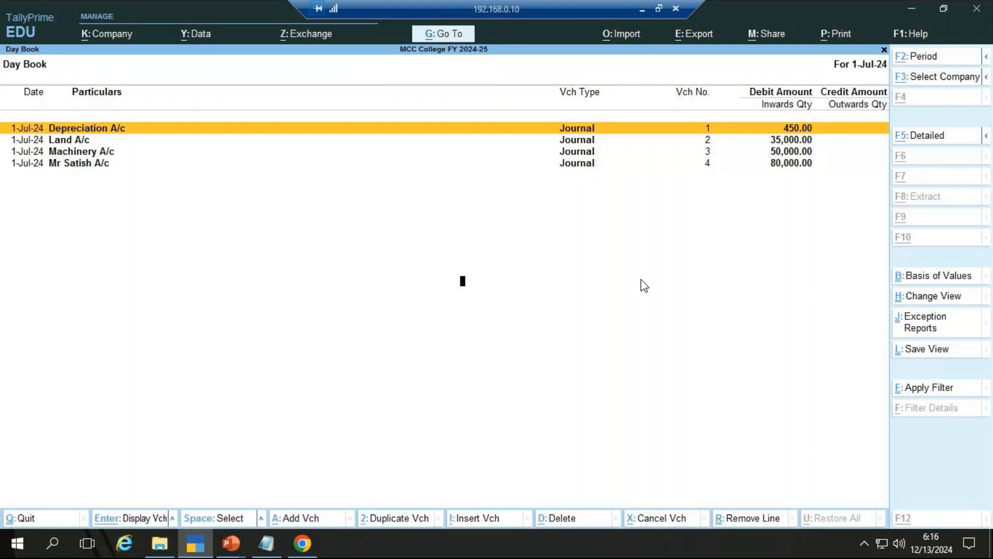
key("F2")
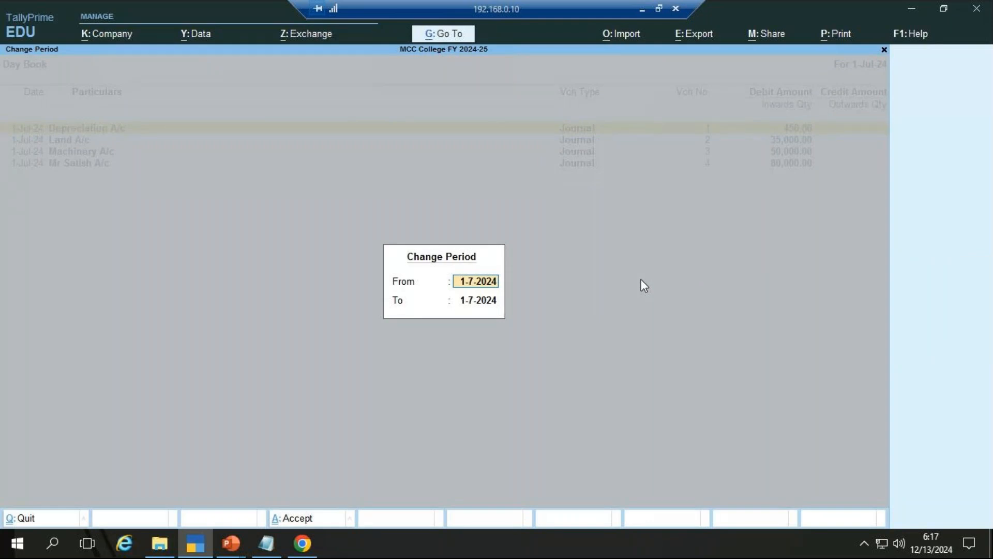
type("1-4")
key("Return")
type("31.7")
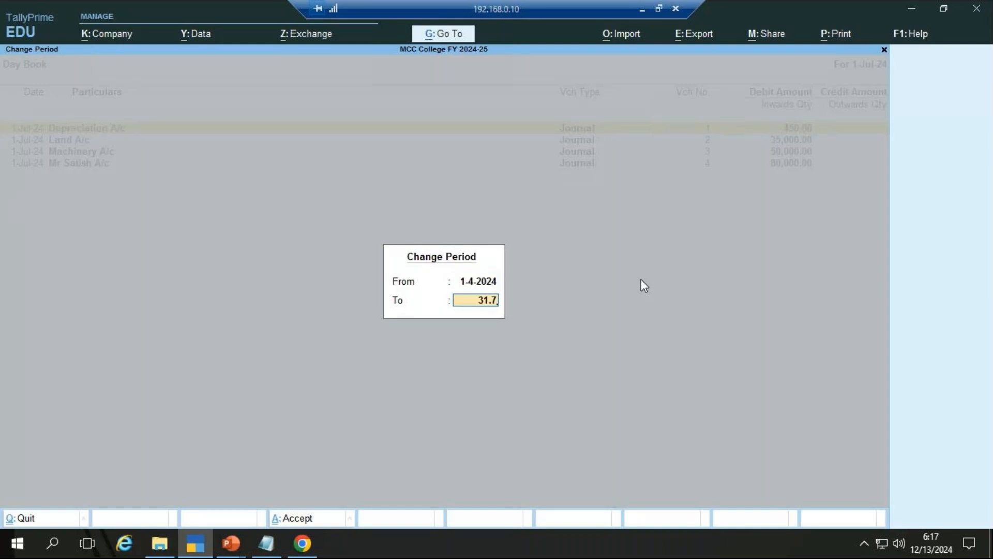
key("Return")
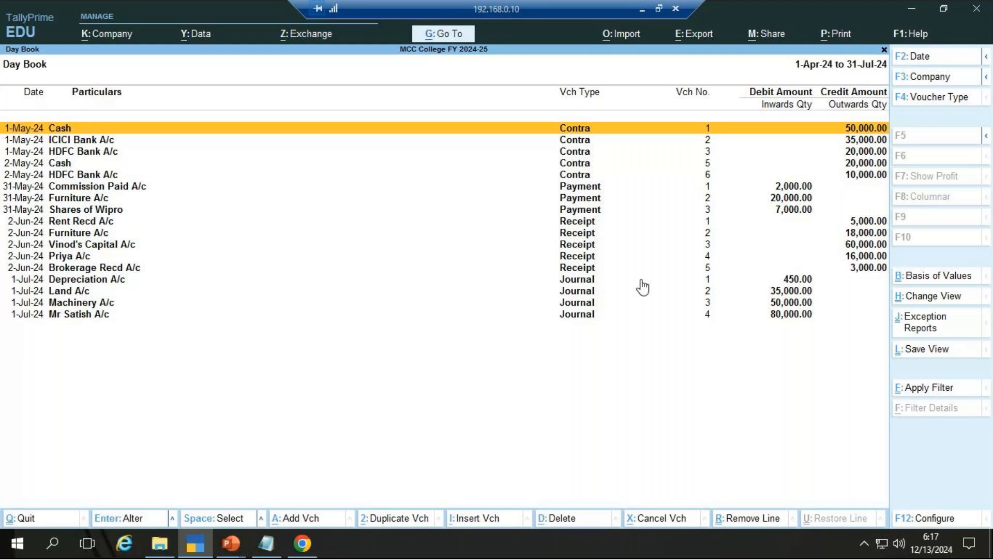
Step: Review the Day Book's period setting, keep the same dates and return to the Gateway of Tally
key("alt+F2")
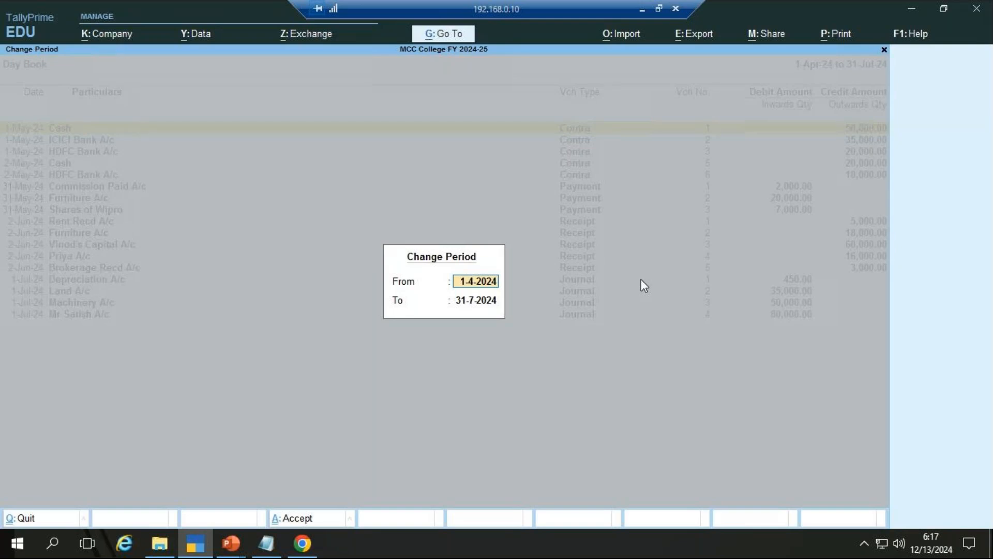
key("Return")
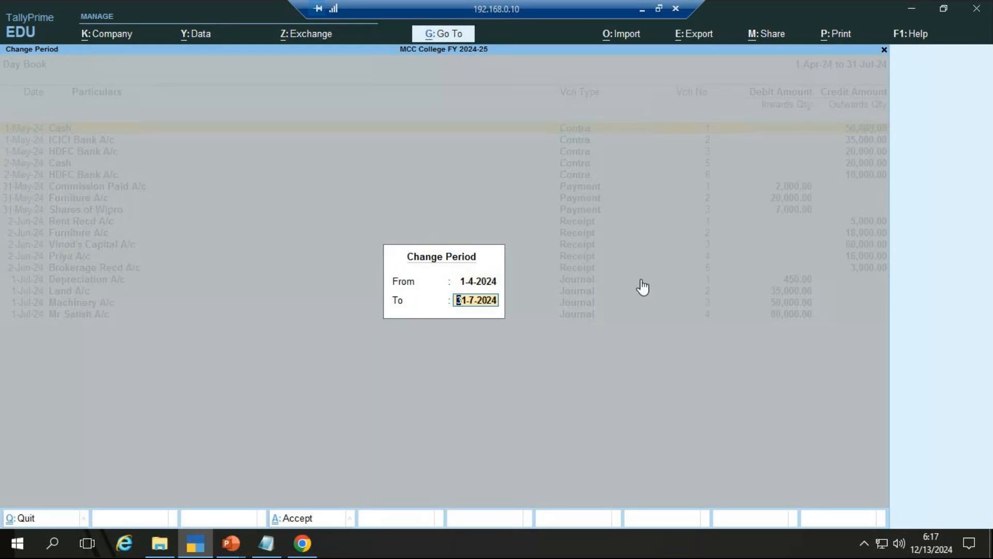
key("Return")
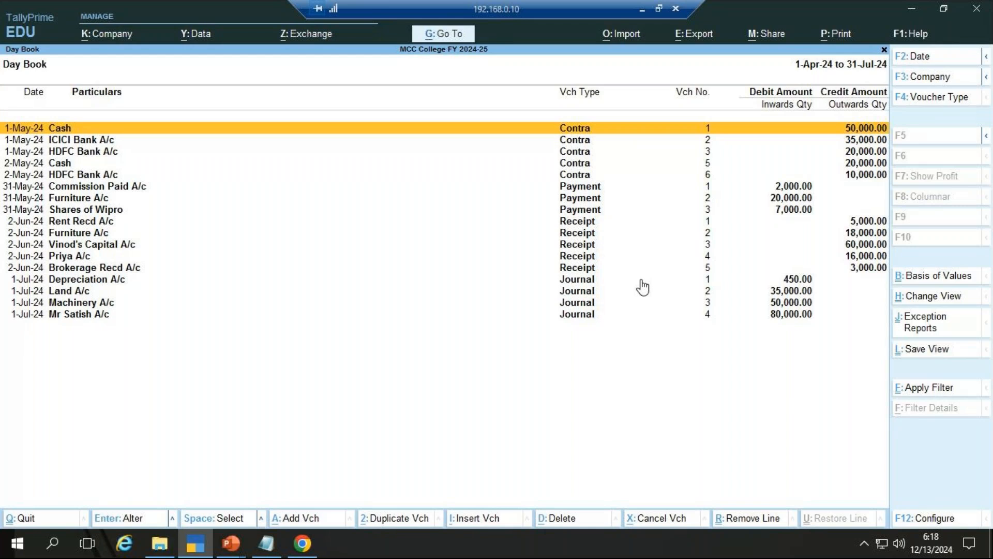
key("Escape")
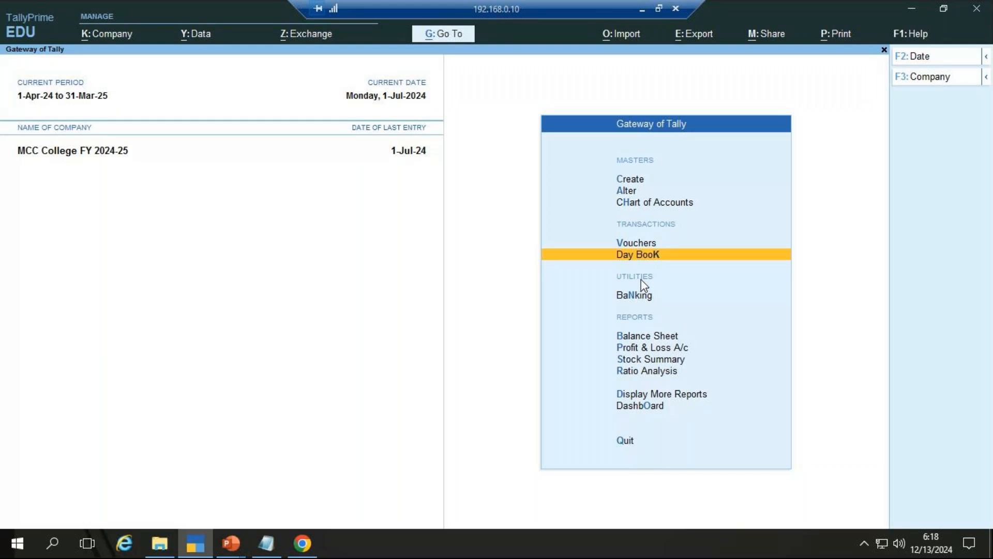
Step: Minimize the remote desktop session and switch to the GoTo Meeting window in Chrome
left_click(641, 9)
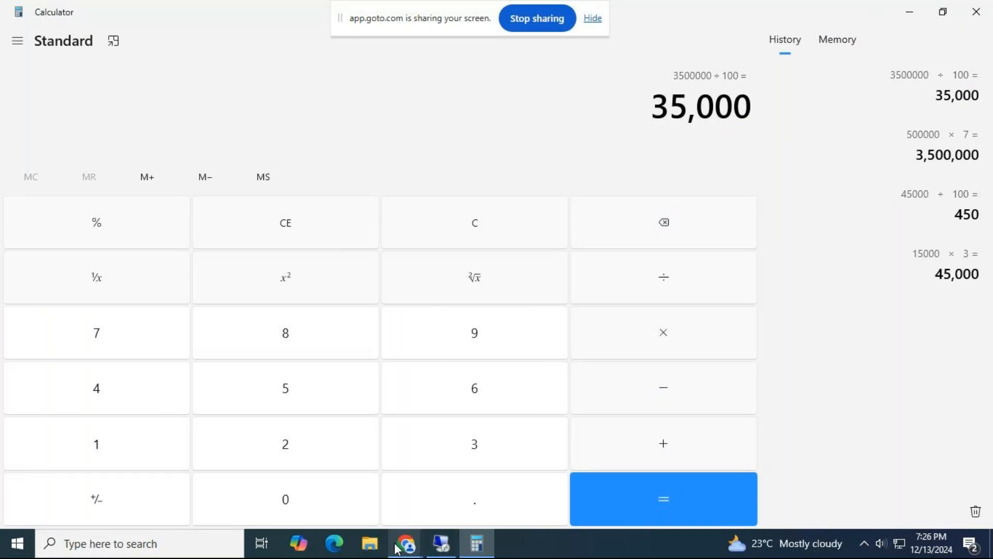
mouse_move(406, 545)
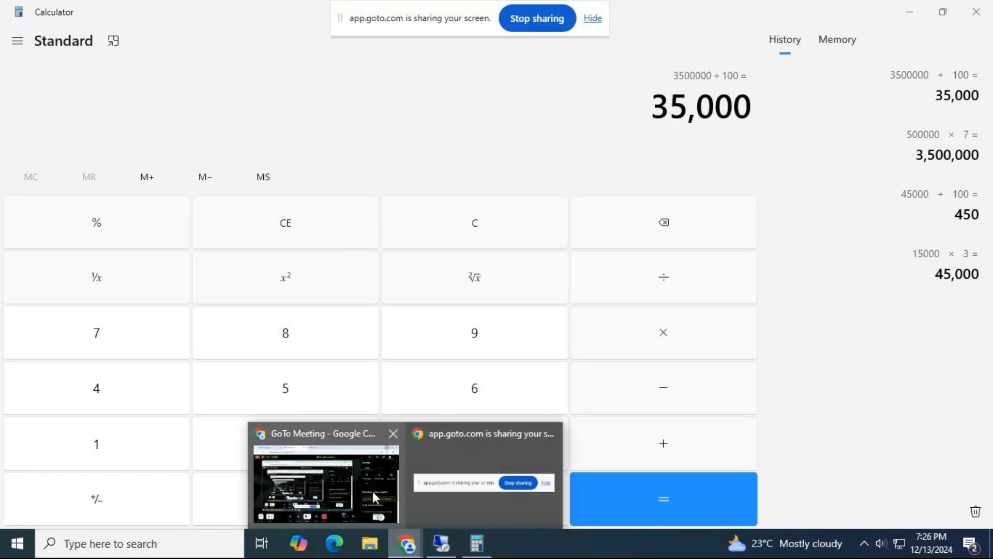
left_click(372, 491)
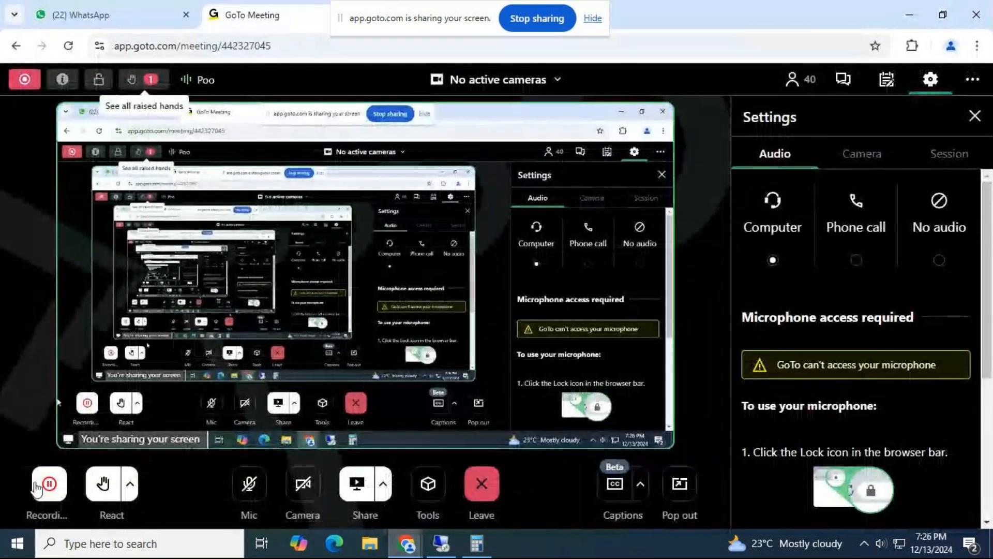